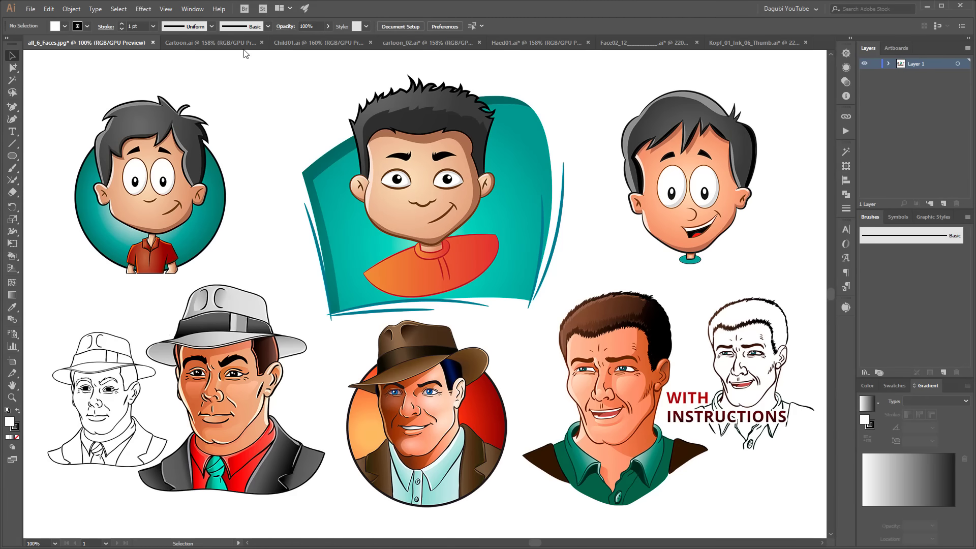
Browse the open face documents, then return to the all_6_Faces.jpg overview
{"action": "left_click", "coordinate": [226, 43]}
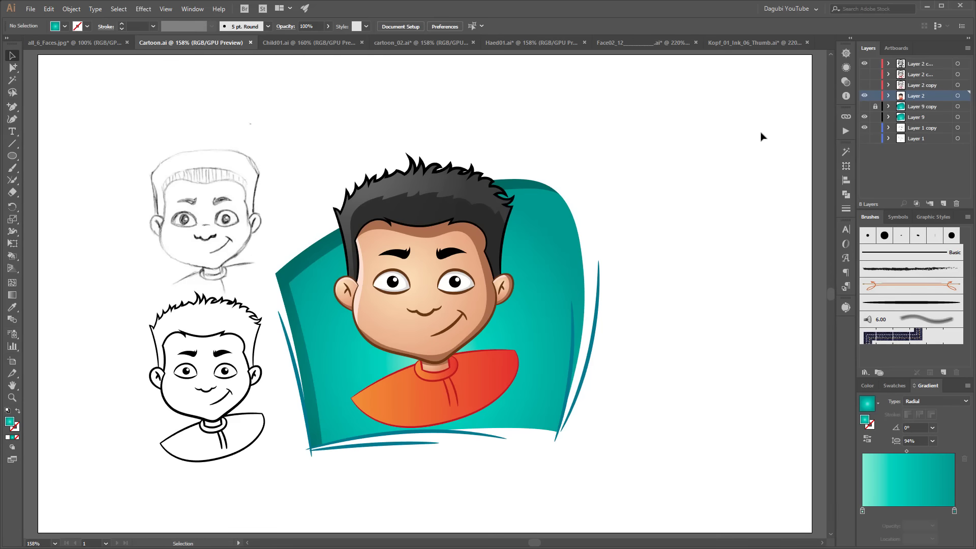
{"action": "left_click", "coordinate": [770, 44]}
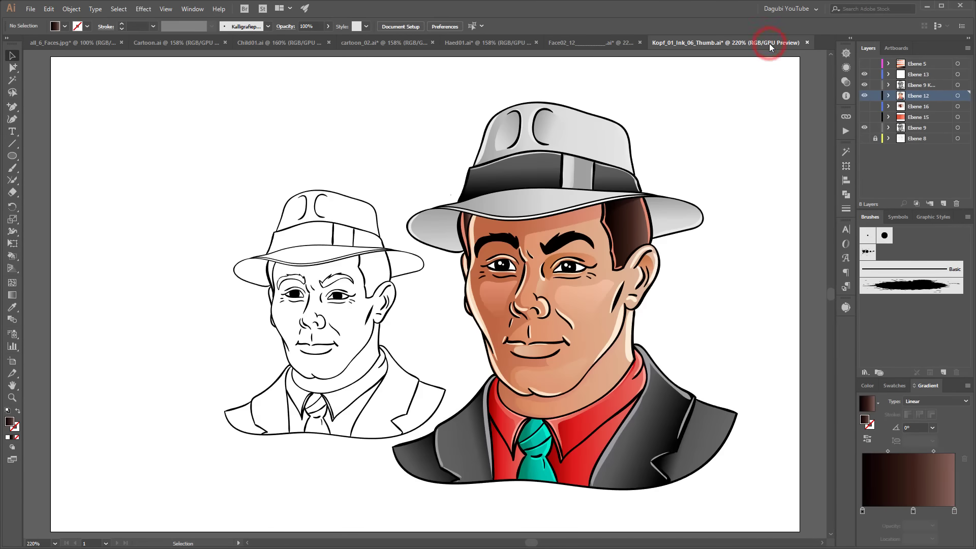
{"action": "left_click", "coordinate": [592, 44]}
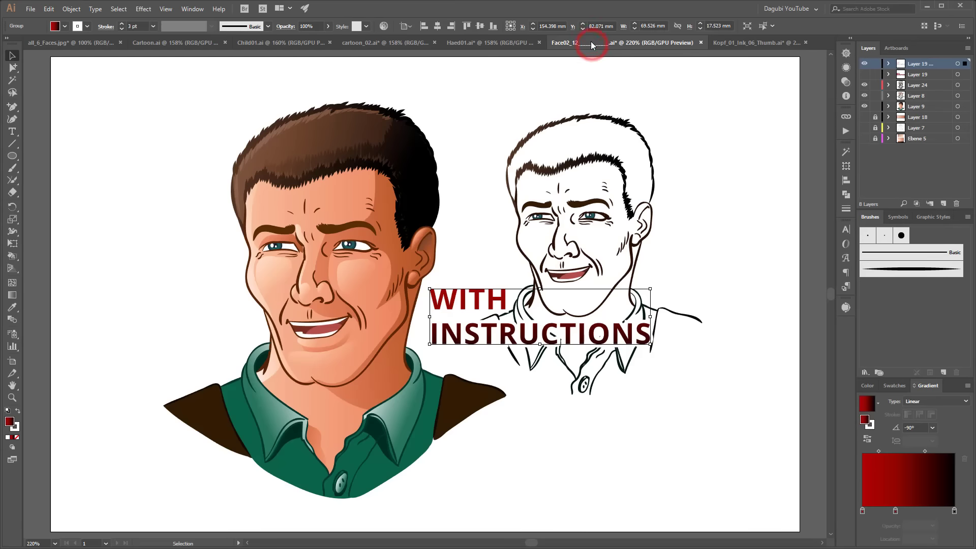
{"action": "left_click", "coordinate": [569, 75]}
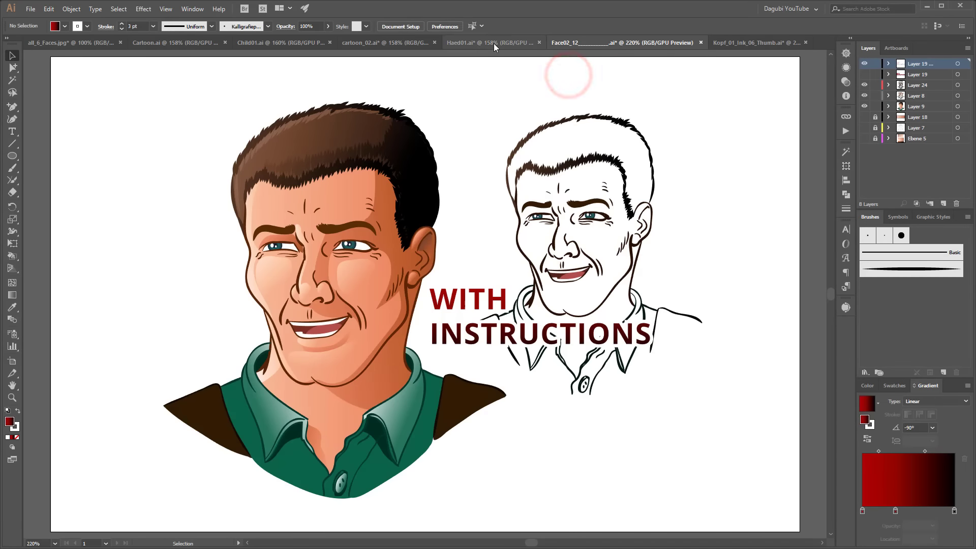
{"action": "left_click", "coordinate": [494, 44]}
{"action": "left_click", "coordinate": [484, 73]}
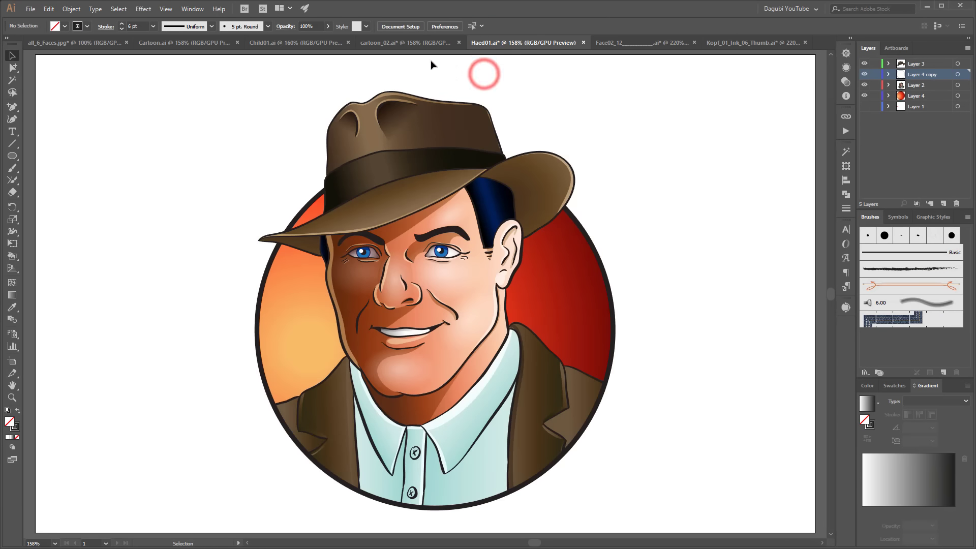
{"action": "left_click", "coordinate": [409, 44]}
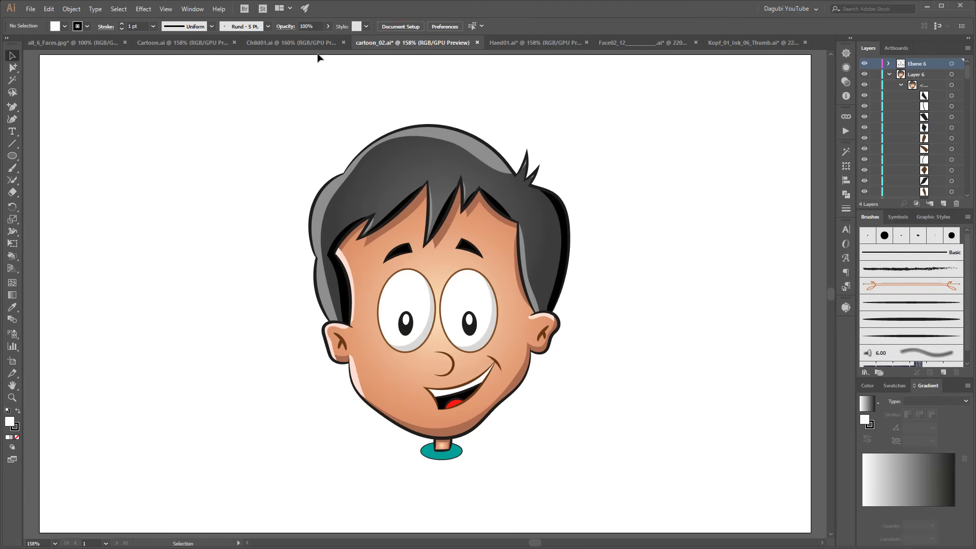
{"action": "left_click", "coordinate": [299, 45]}
{"action": "left_click", "coordinate": [243, 72]}
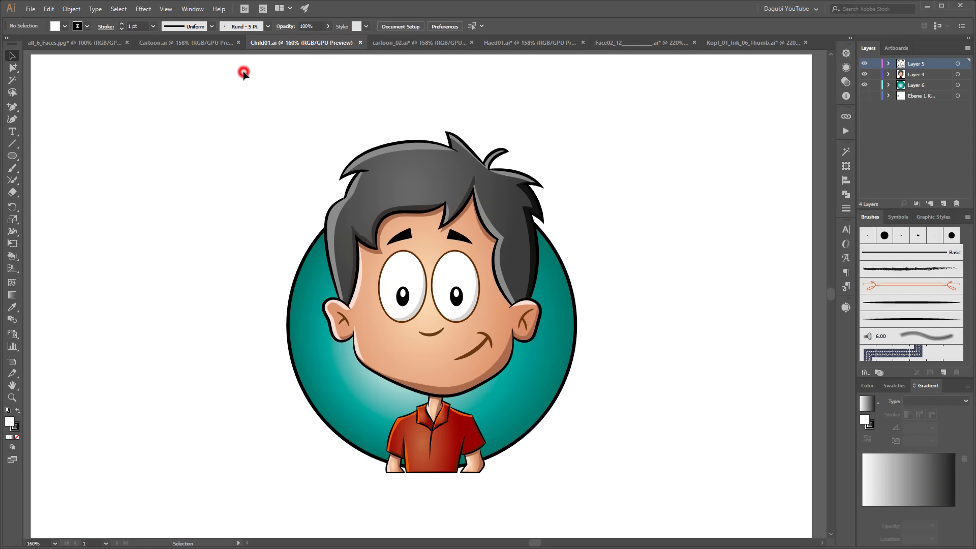
{"action": "left_click", "coordinate": [187, 44]}
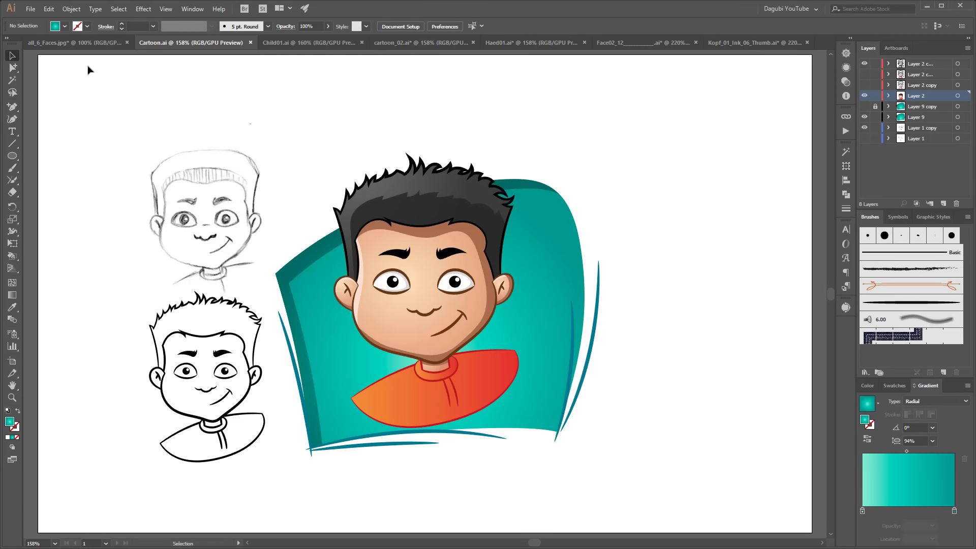
{"action": "left_click", "coordinate": [71, 44]}
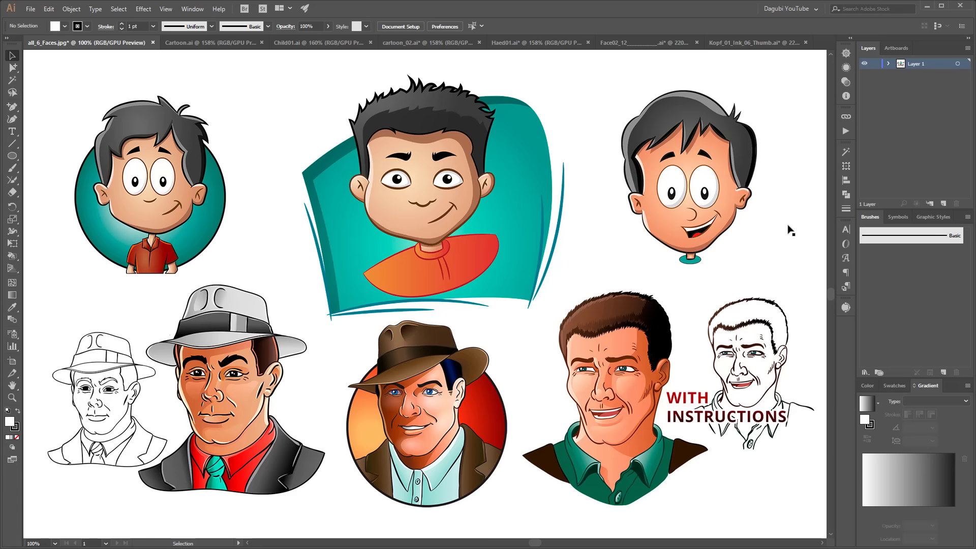
Open the Cartoon.ai pencil sketch and draw a thin ellipse beside the head
{"action": "left_click", "coordinate": [227, 43]}
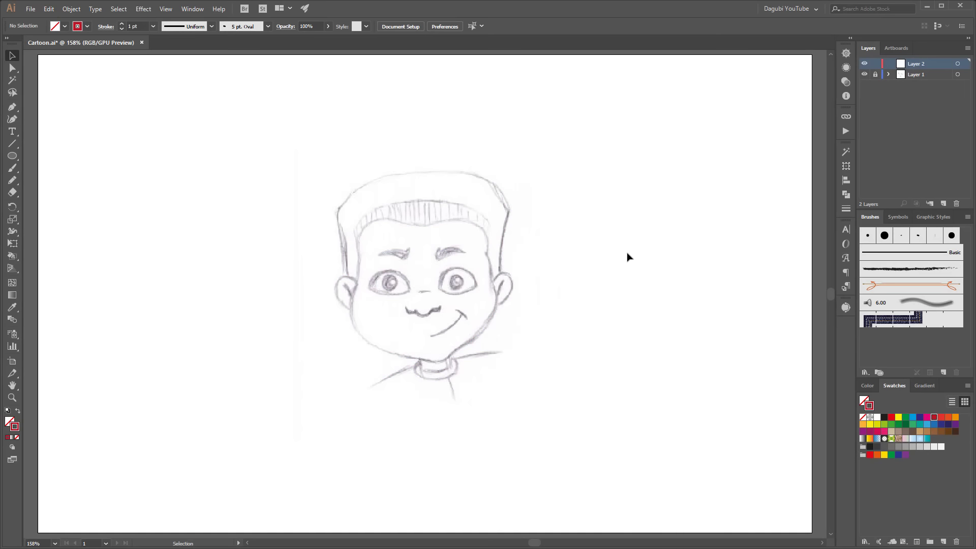
{"action": "left_click", "coordinate": [13, 168]}
{"action": "left_click", "coordinate": [12, 156]}
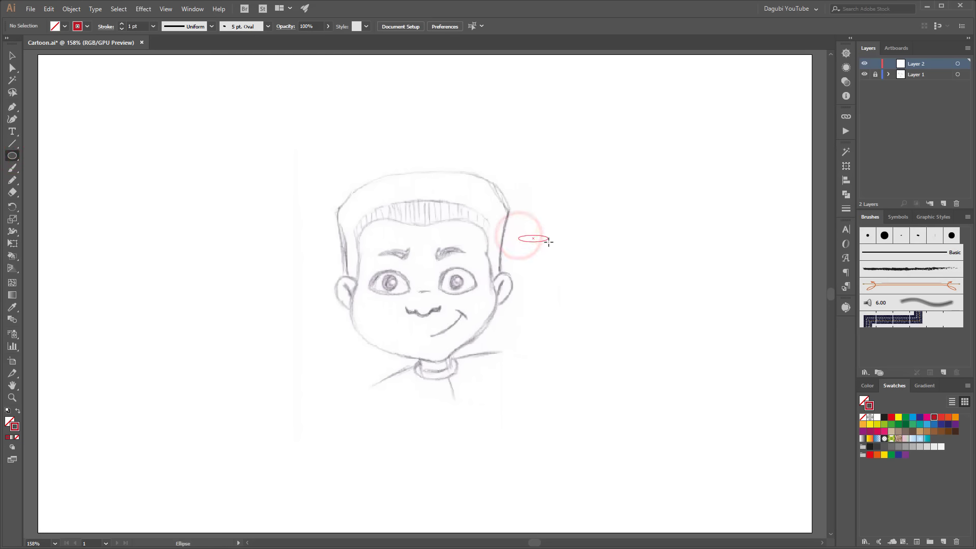
{"action": "left_click_drag", "start_coordinate": [518, 236], "coordinate": [549, 242]}
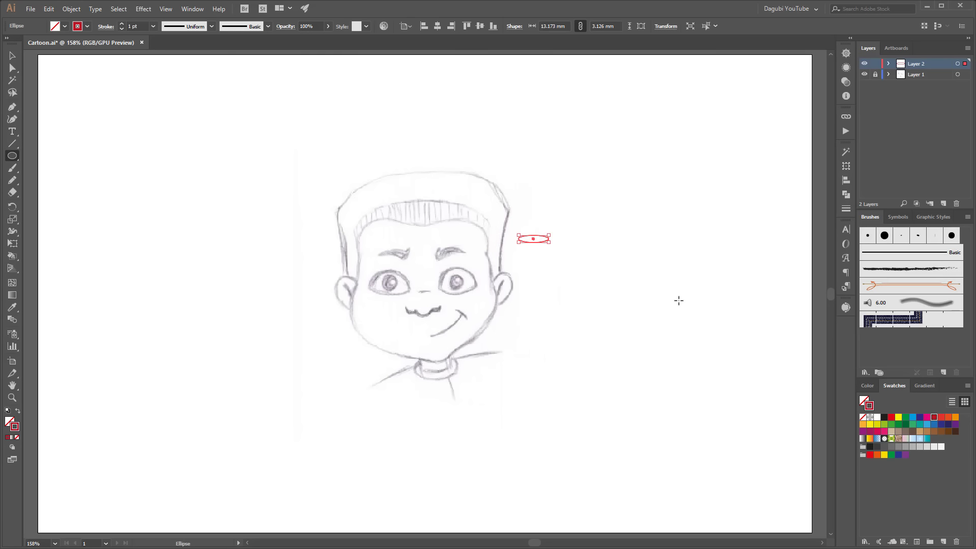
Give the ellipse no stroke and a solid black fill
{"action": "left_click", "coordinate": [865, 418]}
{"action": "left_click", "coordinate": [861, 401]}
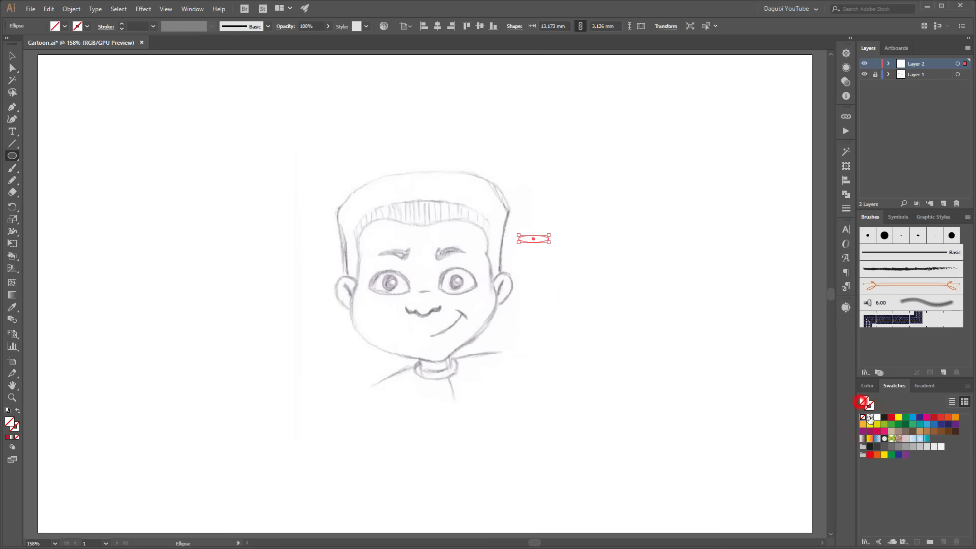
{"action": "left_click", "coordinate": [871, 385]}
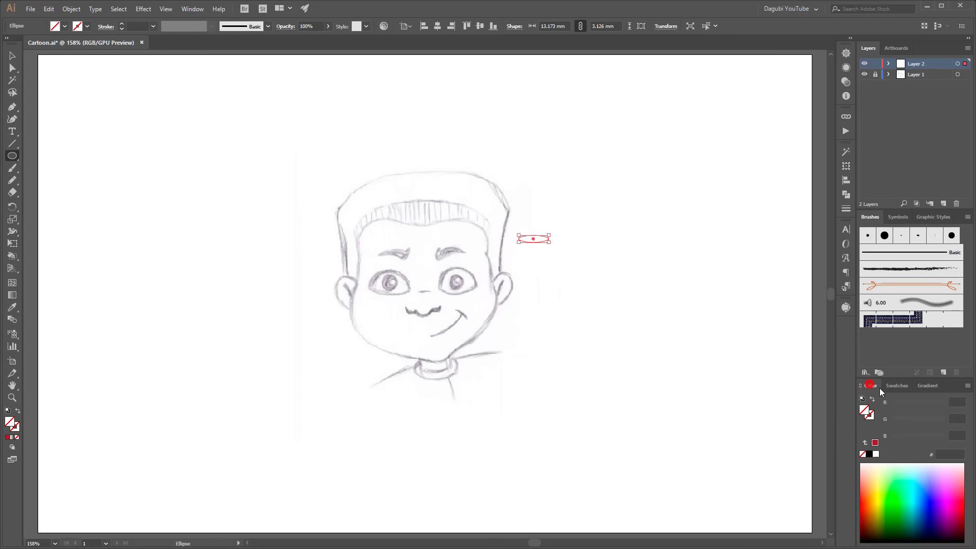
{"action": "left_click", "coordinate": [870, 454]}
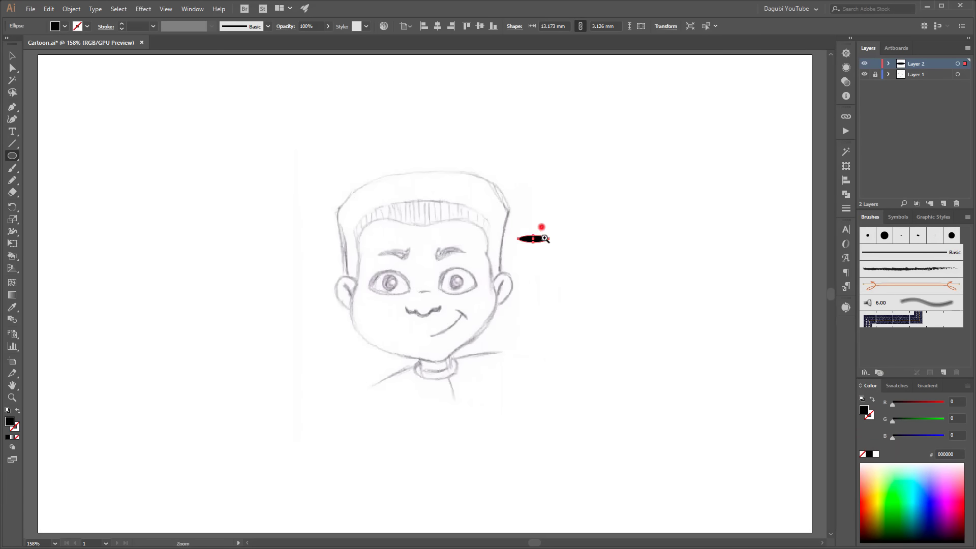
Move the ellipse between the eyebrows and shrink it to 10.334 × 1.682 mm
{"action": "left_click_drag", "start_coordinate": [545, 239], "coordinate": [676, 372]}
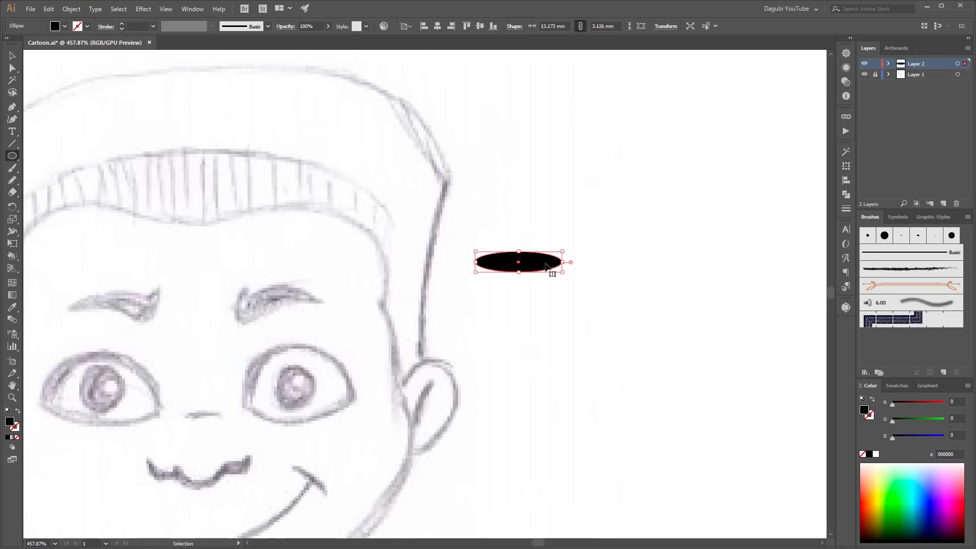
{"action": "mouse_move", "coordinate": [545, 266]}
{"action": "left_mouse_down"}
{"action": "mouse_move", "coordinate": [232, 344]}
{"action": "mouse_move", "coordinate": [193, 336]}
{"action": "left_mouse_up"}
{"action": "left_click_drag", "start_coordinate": [218, 374], "coordinate": [380, 304]}
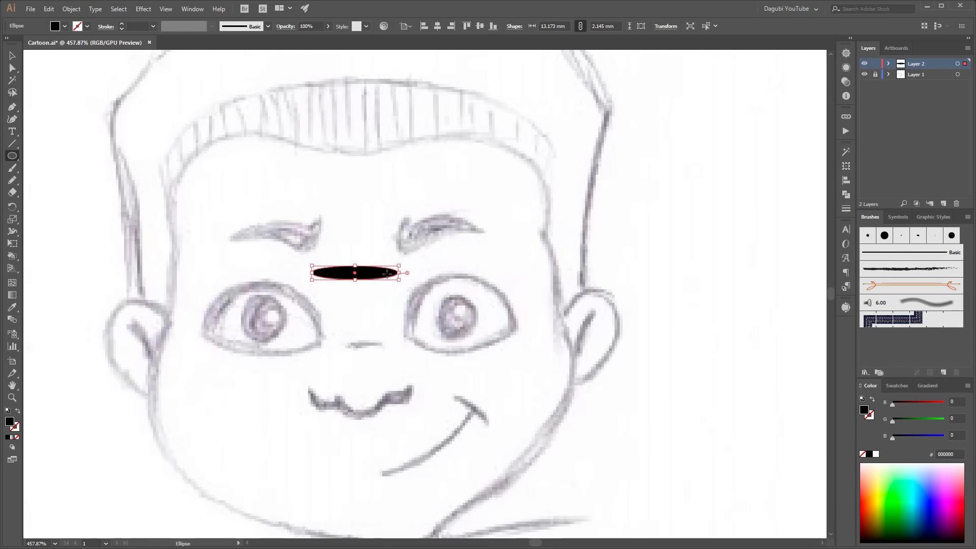
{"action": "left_click_drag", "start_coordinate": [398, 265], "coordinate": [380, 268]}
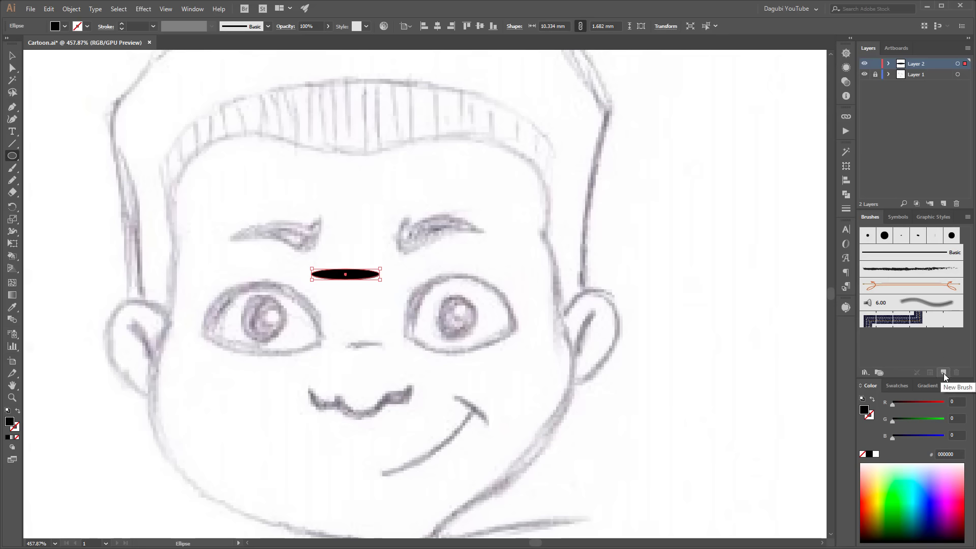
{"action": "left_click", "coordinate": [968, 217]}
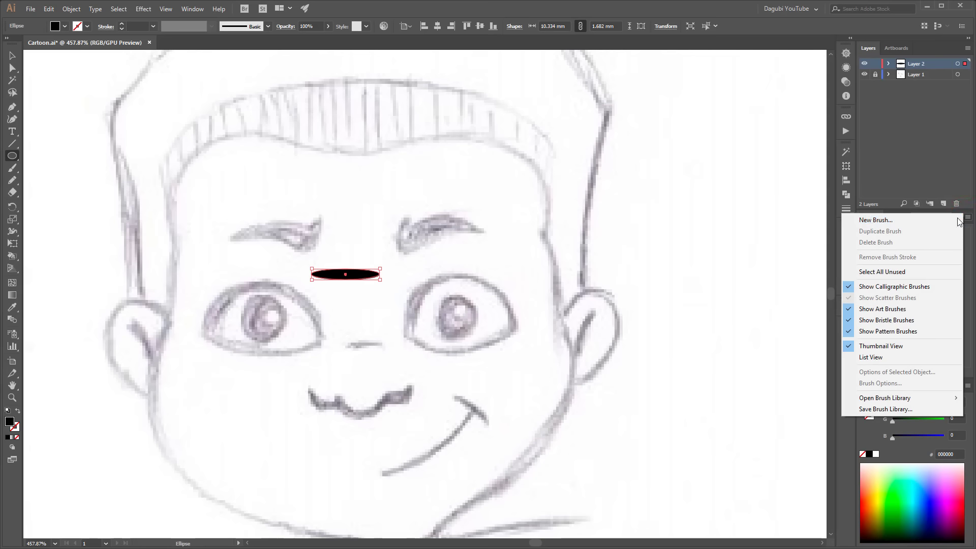
{"action": "left_click", "coordinate": [713, 7]}
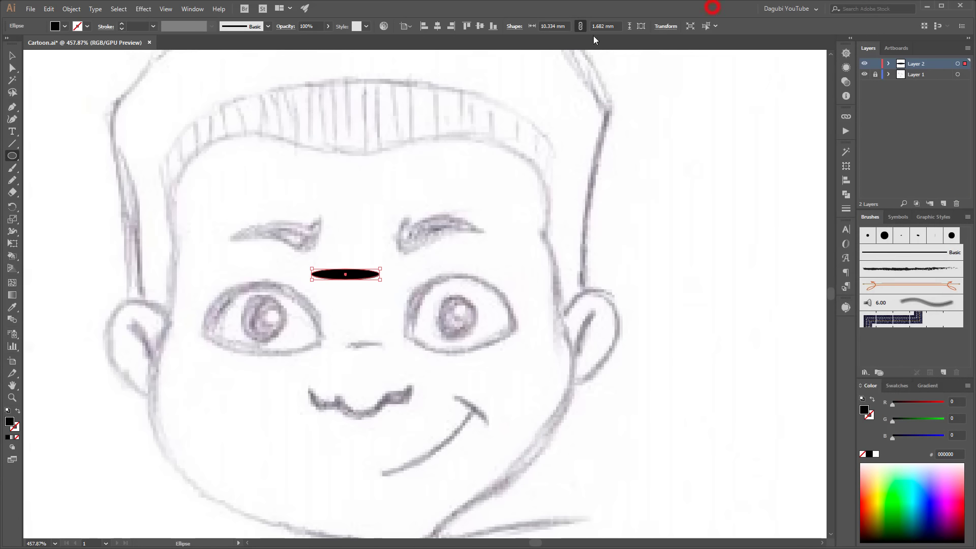
Make the black ellipse into Art Brush 1 using Tints colourization, then deselect and fit the artboard
{"action": "left_click", "coordinate": [11, 56]}
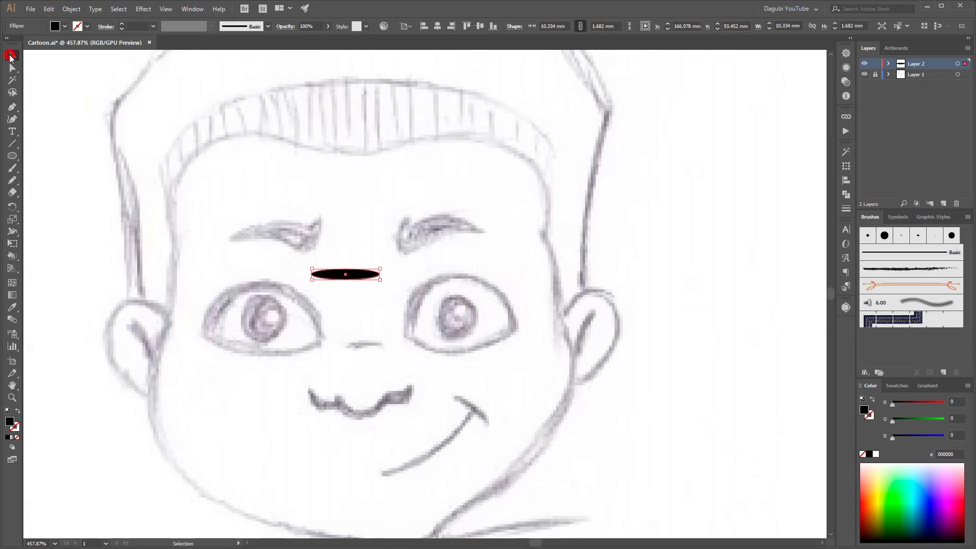
{"action": "left_click_drag", "start_coordinate": [334, 276], "coordinate": [908, 300]}
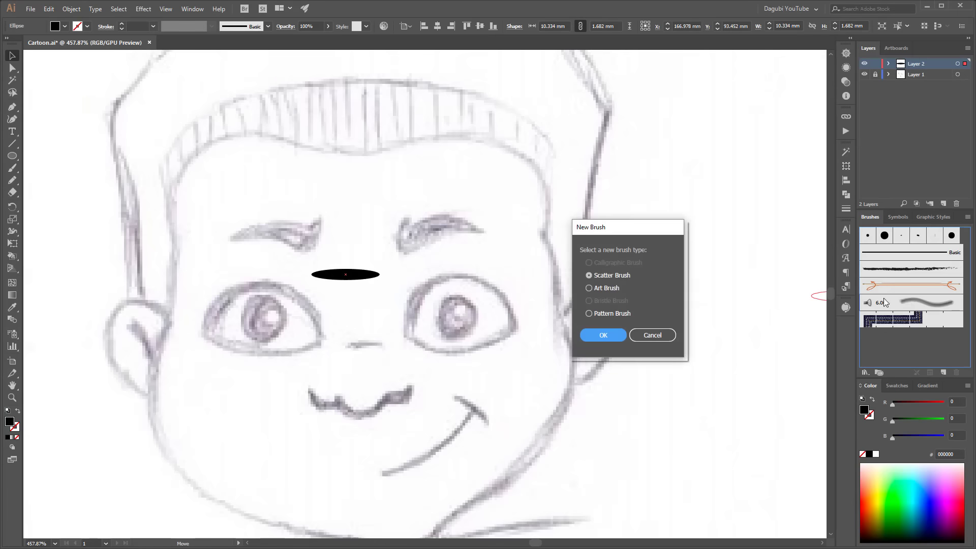
{"action": "left_click", "coordinate": [597, 288]}
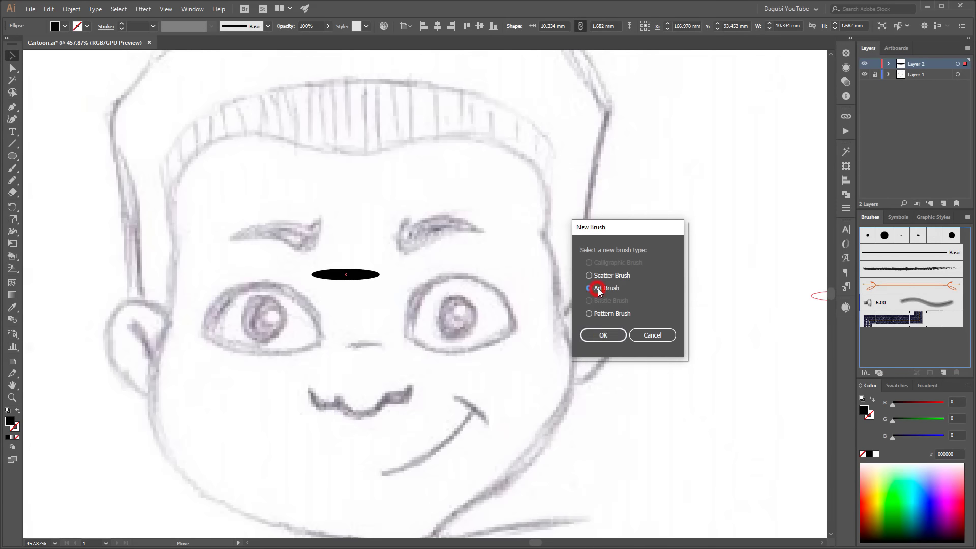
{"action": "left_click", "coordinate": [605, 335]}
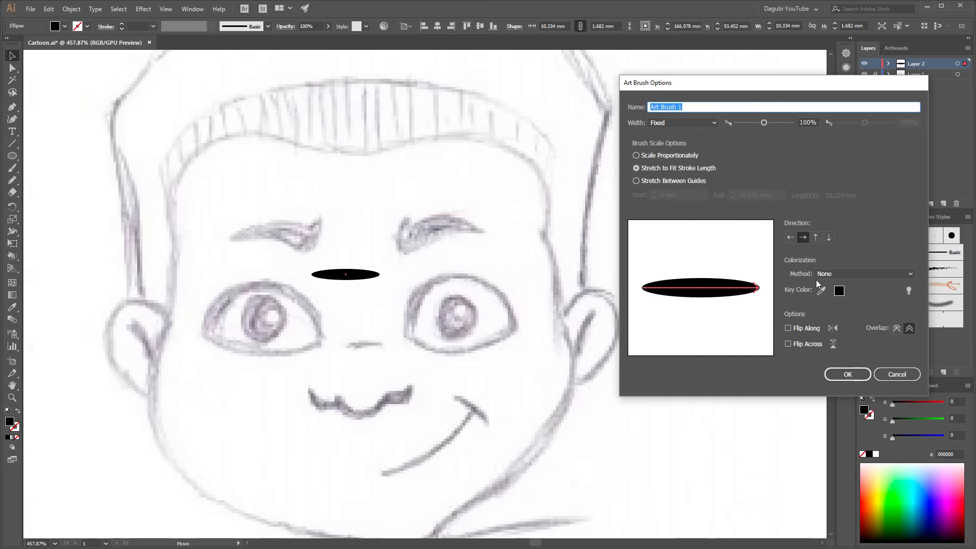
{"action": "left_click", "coordinate": [871, 275]}
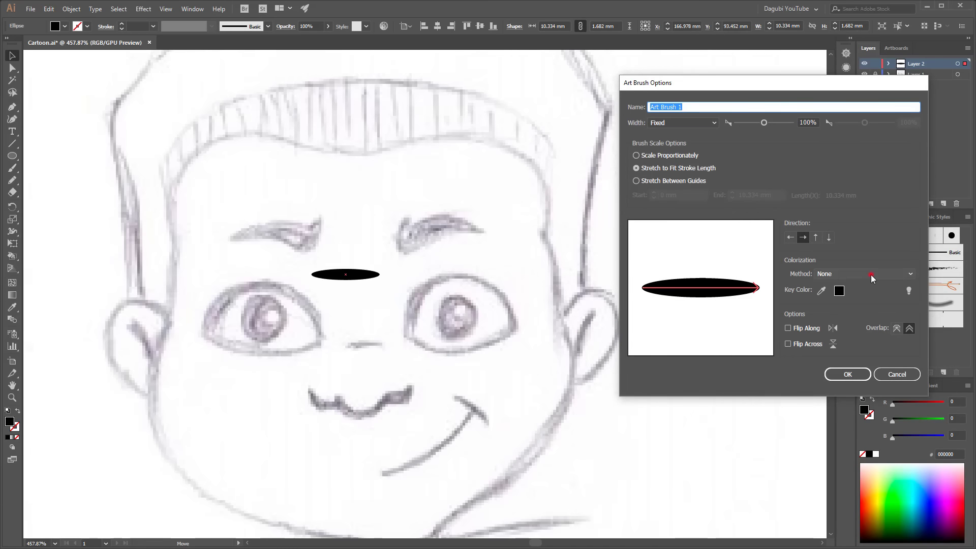
{"action": "left_click", "coordinate": [851, 296]}
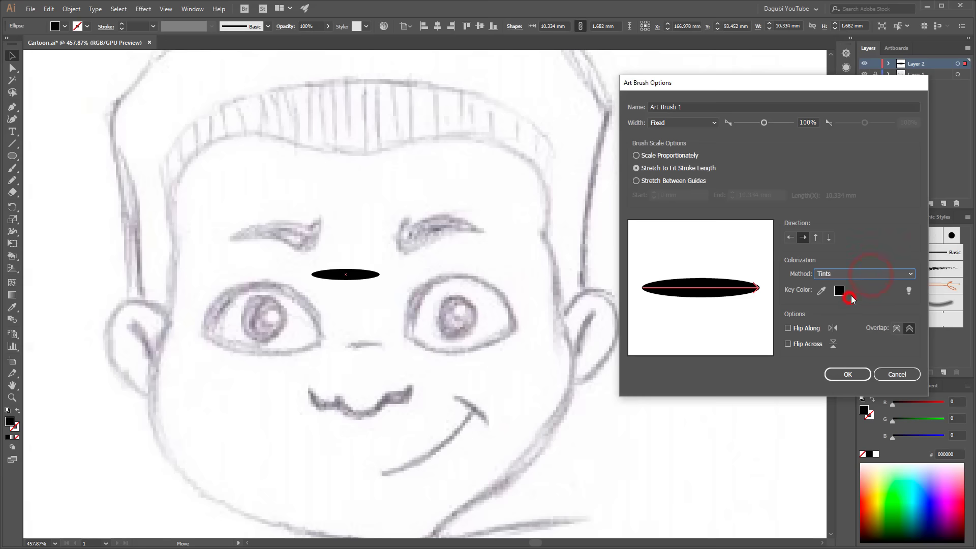
{"action": "left_click", "coordinate": [863, 377]}
{"action": "left_click", "coordinate": [749, 358]}
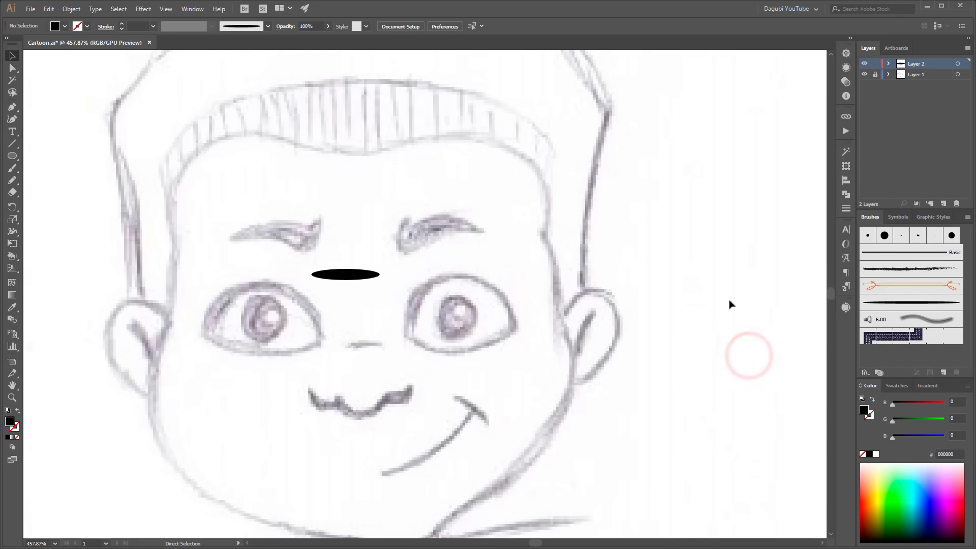
{"action": "key", "text": "ctrl+0"}
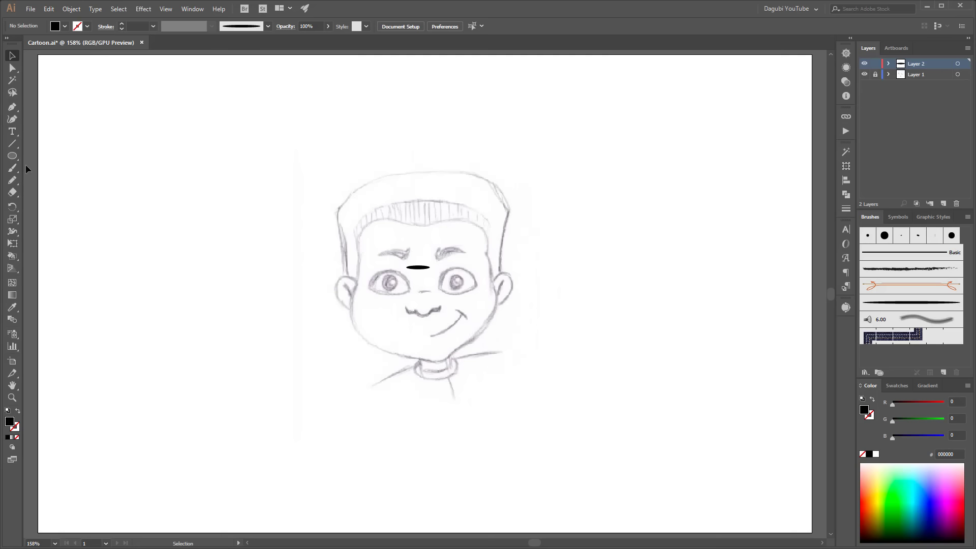
Paint four wavy test strokes with the new art brush beside the sketch
{"action": "left_click", "coordinate": [12, 168]}
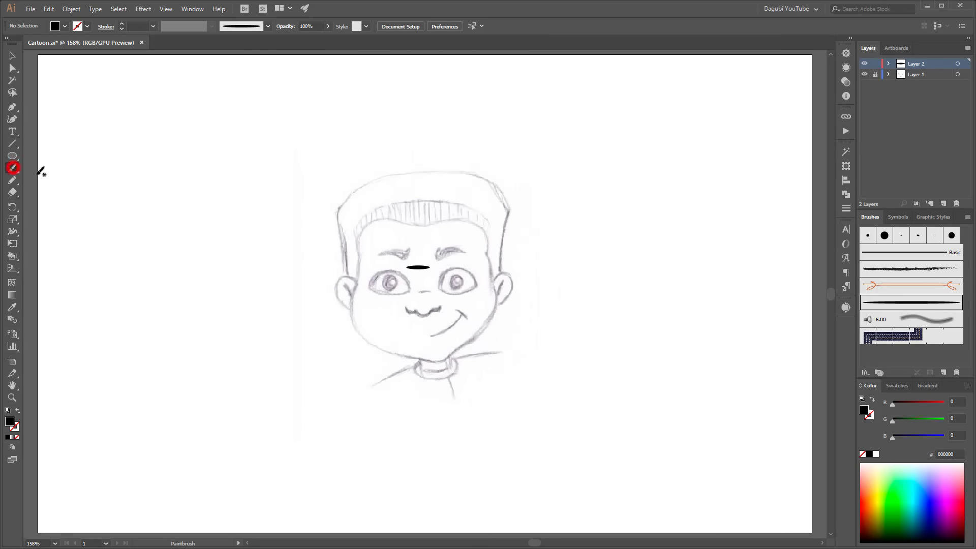
{"action": "mouse_move", "coordinate": [626, 179]}
{"action": "left_mouse_down"}
{"action": "mouse_move", "coordinate": [637, 237]}
{"action": "mouse_move", "coordinate": [630, 415]}
{"action": "left_mouse_up"}
{"action": "mouse_move", "coordinate": [585, 198]}
{"action": "left_mouse_down"}
{"action": "mouse_move", "coordinate": [660, 239]}
{"action": "mouse_move", "coordinate": [677, 268]}
{"action": "left_mouse_up"}
{"action": "left_click_drag", "start_coordinate": [642, 217], "coordinate": [607, 307]}
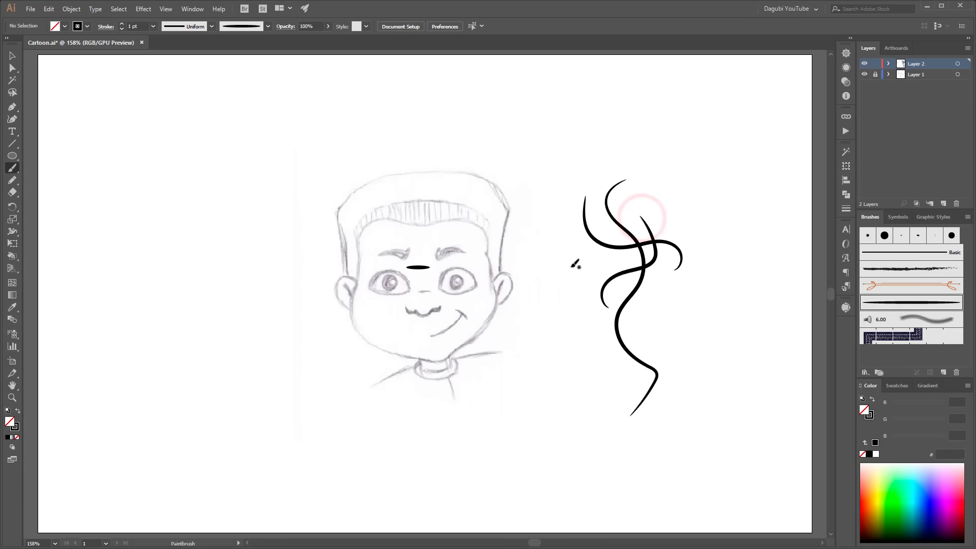
{"action": "mouse_move", "coordinate": [560, 279]}
{"action": "left_mouse_down"}
{"action": "mouse_move", "coordinate": [564, 369]}
{"action": "mouse_move", "coordinate": [545, 361]}
{"action": "left_mouse_up"}
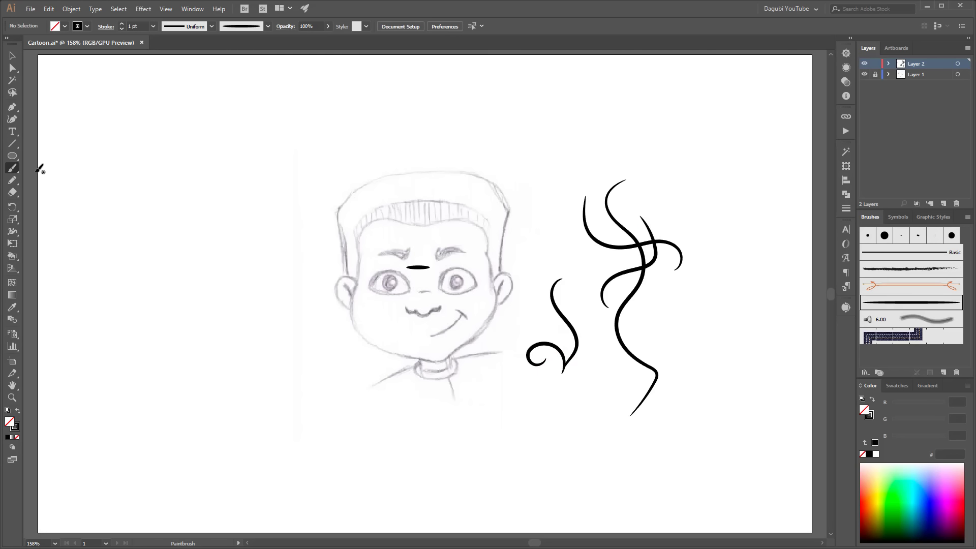
Set Paintbrush Fidelity toward Smooth with Edit Selected Paths, then delete all test strokes
{"action": "double_click", "coordinate": [12, 169]}
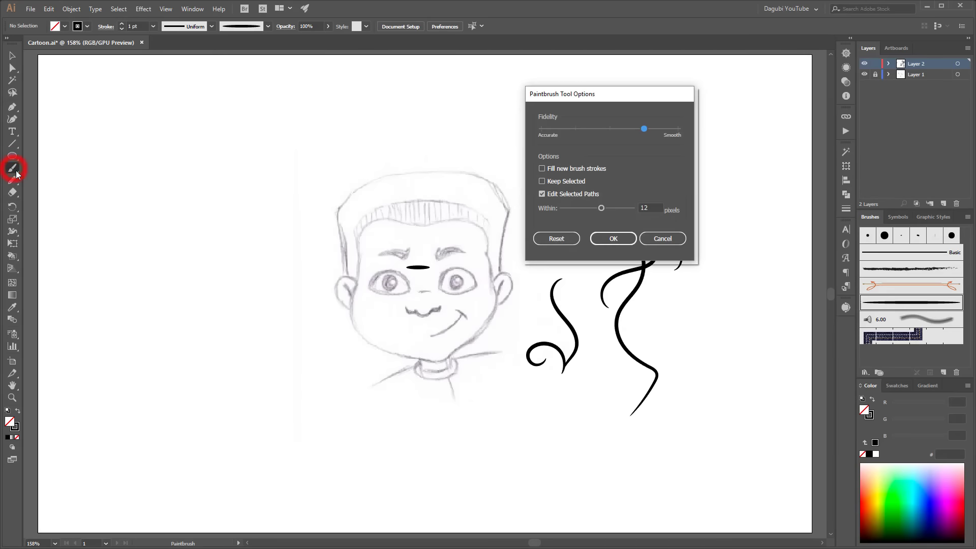
{"action": "left_click_drag", "start_coordinate": [627, 99], "coordinate": [561, 125]}
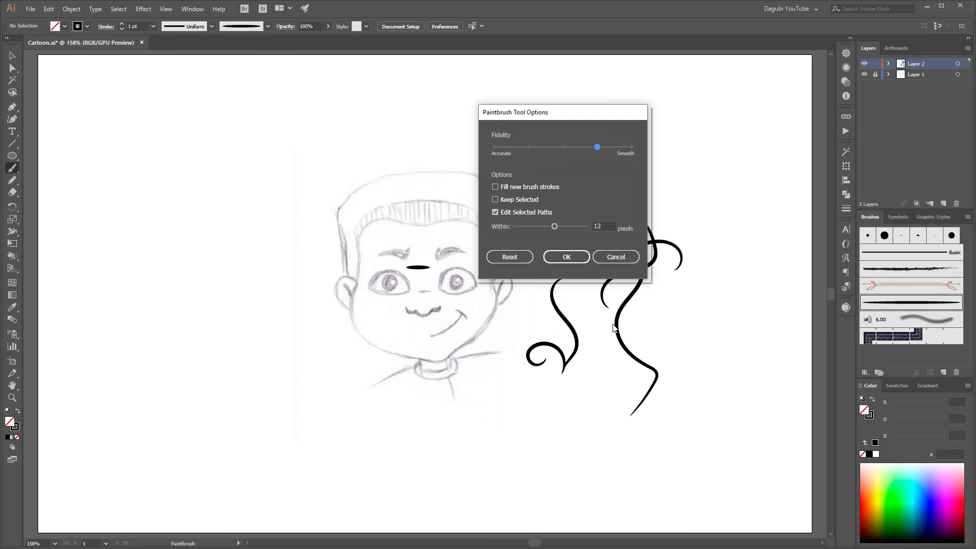
{"action": "left_click", "coordinate": [578, 258]}
{"action": "left_click_drag", "start_coordinate": [717, 175], "coordinate": [549, 408]}
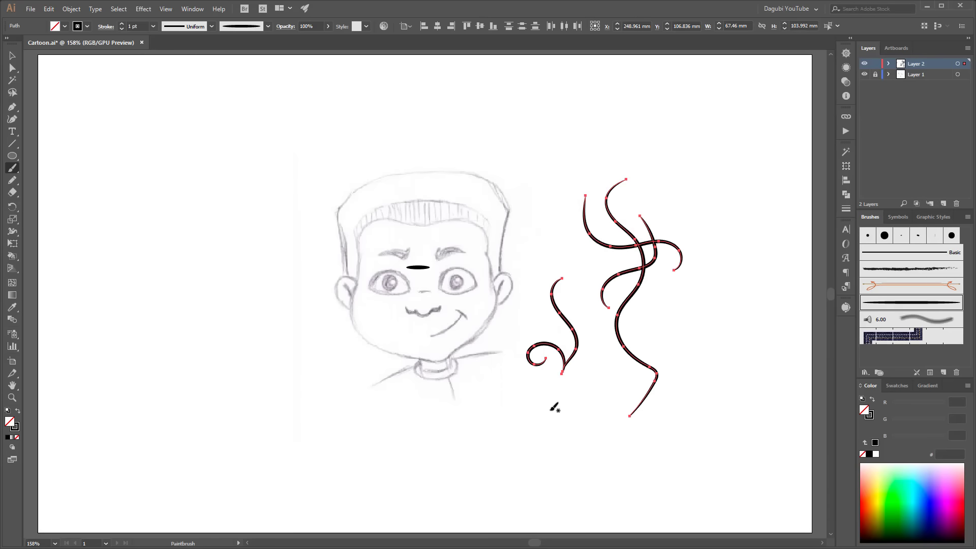
{"action": "key", "text": "Delete"}
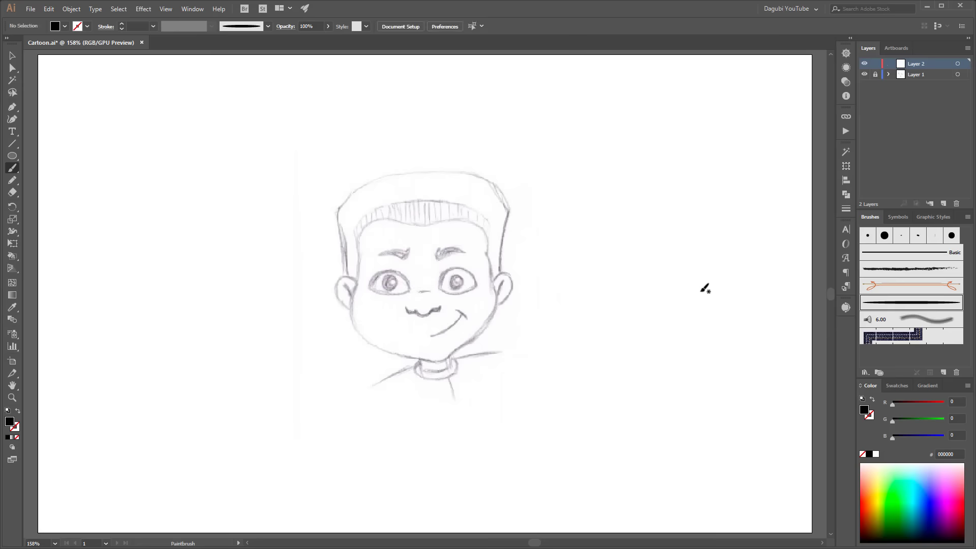
Zoom in on the boy's face and set the fill to None
{"action": "key", "text": "z"}
{"action": "left_click_drag", "start_coordinate": [420, 300], "coordinate": [526, 383]}
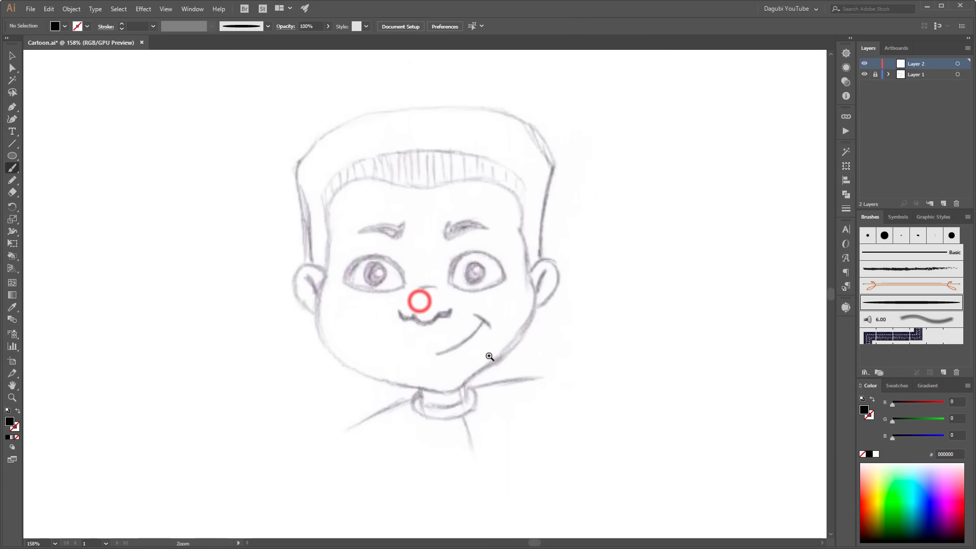
{"action": "left_click", "coordinate": [519, 327]}
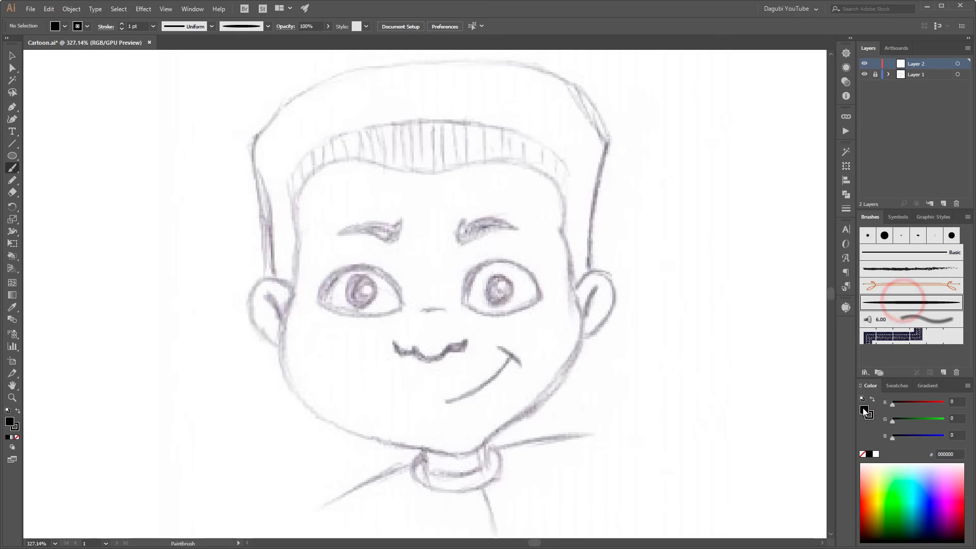
{"action": "left_click", "coordinate": [870, 415]}
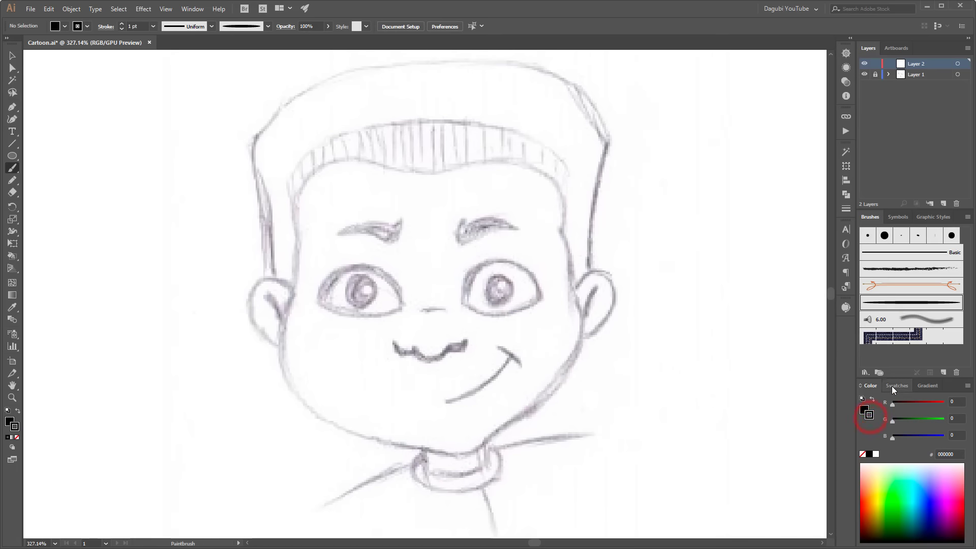
{"action": "left_click", "coordinate": [863, 413]}
{"action": "left_click", "coordinate": [863, 454]}
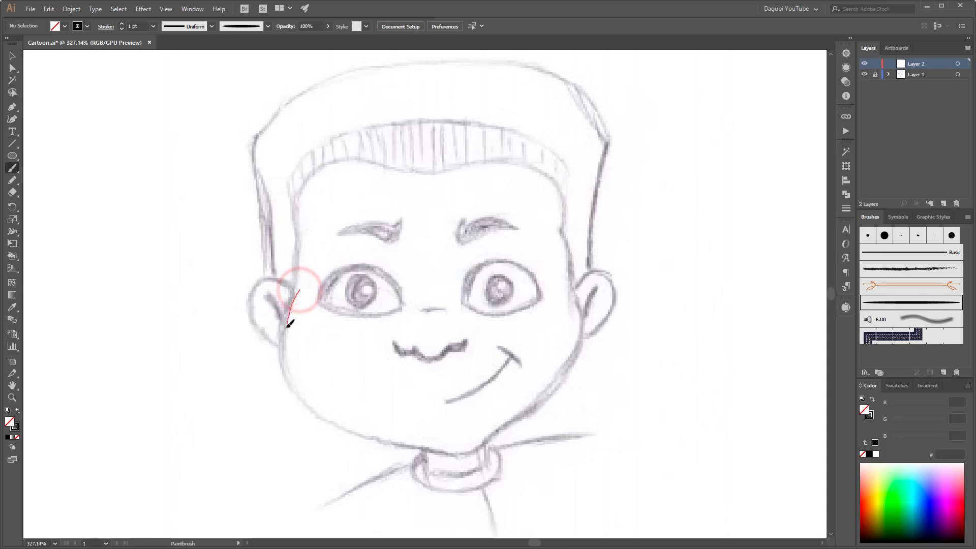
Paint the jaw line from left cheek through chin to right cheek at 0.75 pt
{"action": "left_click_drag", "start_coordinate": [300, 290], "coordinate": [286, 351]}
{"action": "mouse_move", "coordinate": [298, 388]}
{"action": "left_mouse_down"}
{"action": "mouse_move", "coordinate": [331, 414]}
{"action": "mouse_move", "coordinate": [423, 449]}
{"action": "left_mouse_up"}
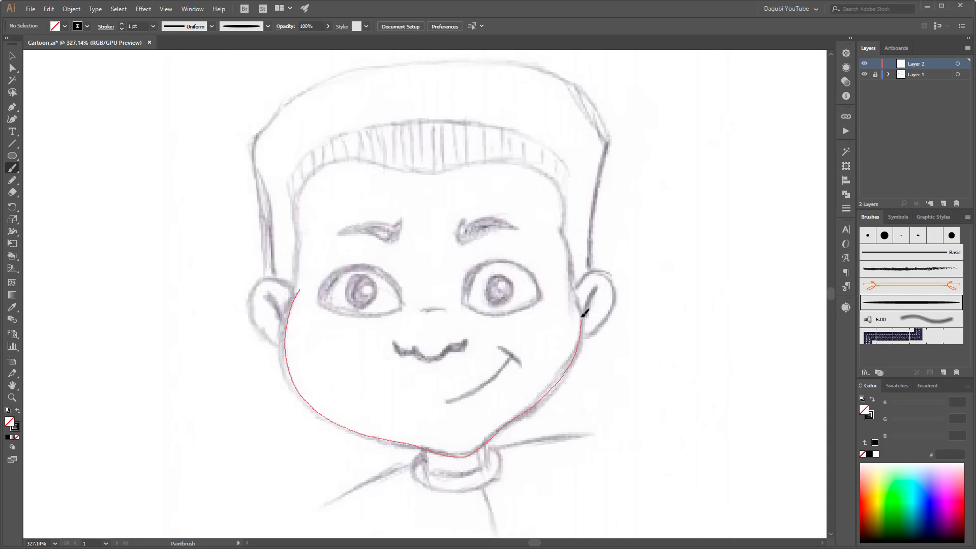
{"action": "mouse_move", "coordinate": [585, 313]}
{"action": "left_mouse_down"}
{"action": "mouse_move", "coordinate": [578, 287]}
{"action": "mouse_move", "coordinate": [556, 272]}
{"action": "left_mouse_up"}
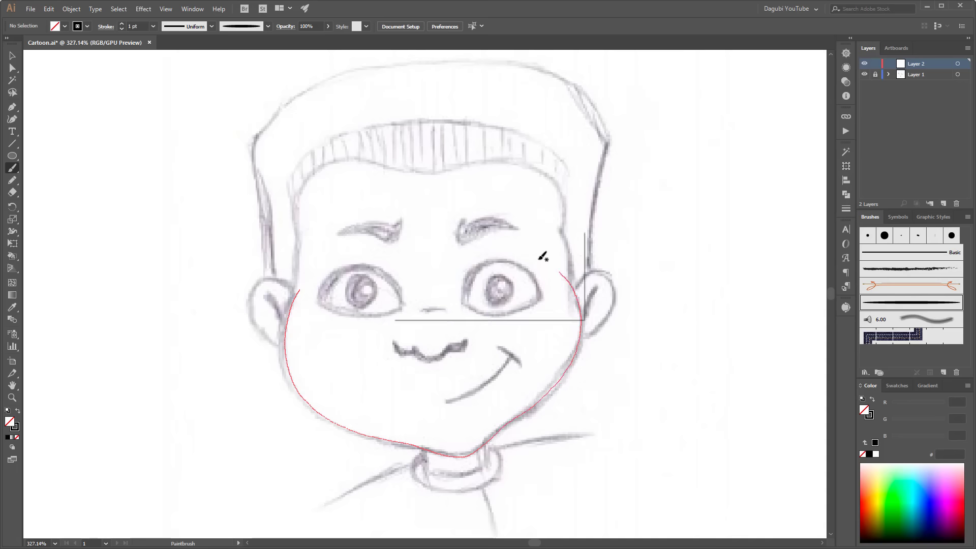
{"action": "left_click", "coordinate": [352, 432], "text": "ctrl"}
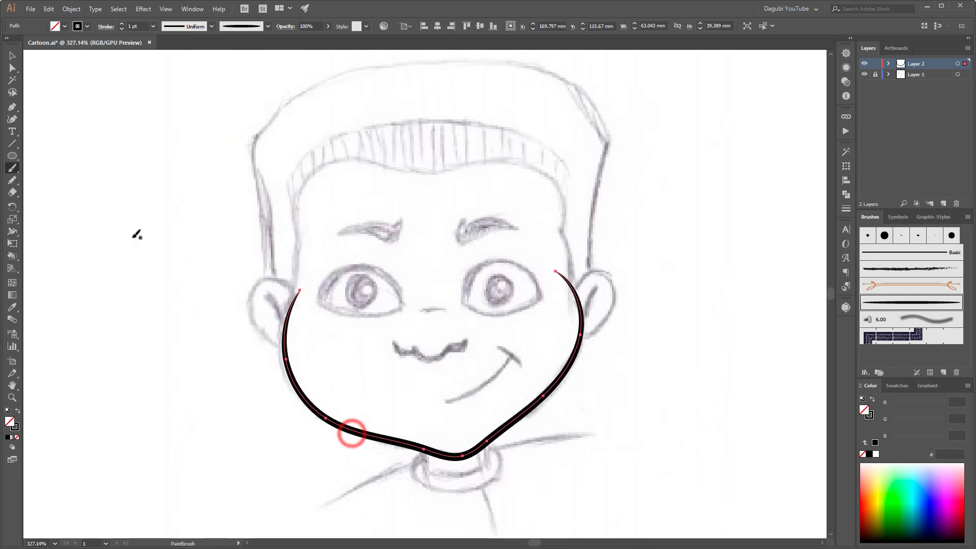
{"action": "left_click", "coordinate": [121, 29]}
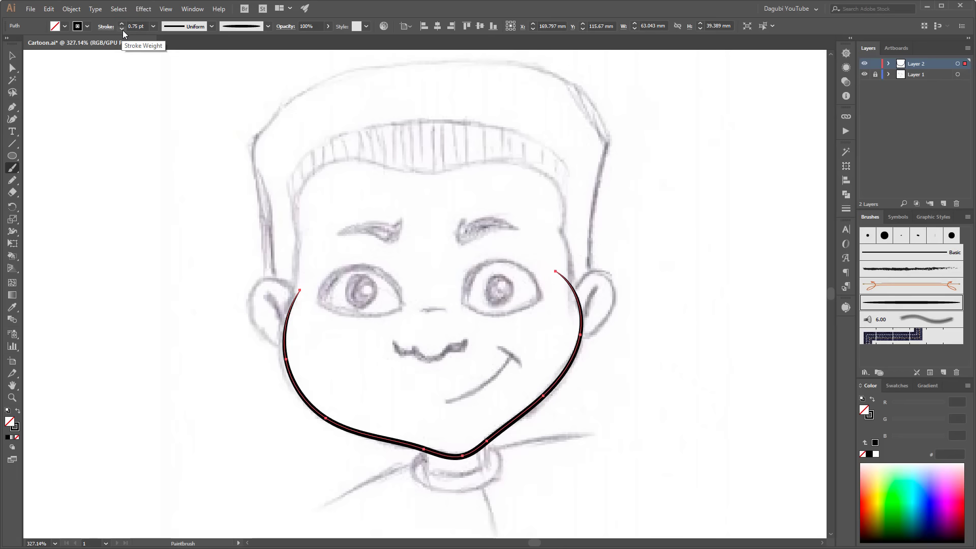
Paint the right and left ear outlines and thin both to 0.5 pt
{"action": "left_click_drag", "start_coordinate": [630, 284], "coordinate": [680, 362]}
{"action": "left_click", "coordinate": [671, 224], "text": "ctrl"}
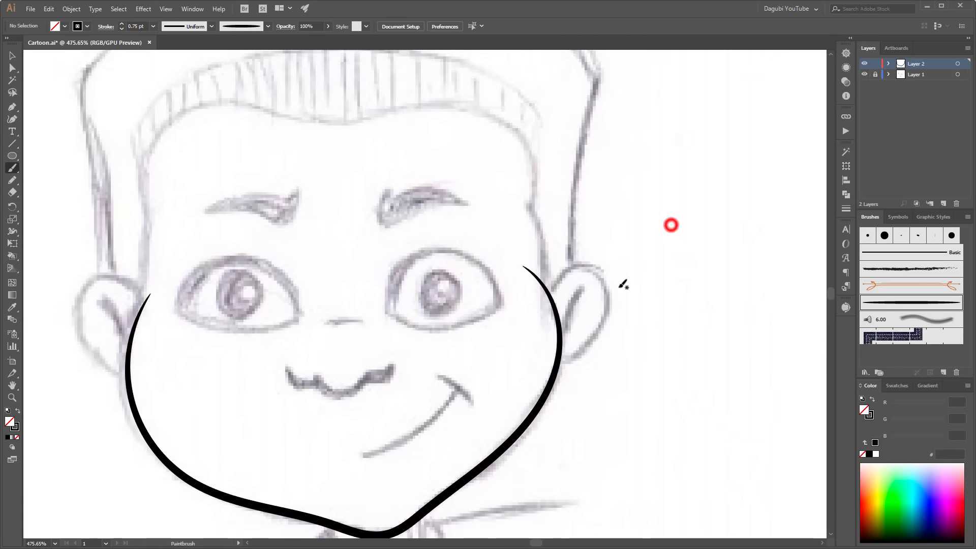
{"action": "mouse_move", "coordinate": [542, 304]}
{"action": "left_mouse_down"}
{"action": "mouse_move", "coordinate": [580, 268]}
{"action": "mouse_move", "coordinate": [617, 290]}
{"action": "mouse_move", "coordinate": [605, 327]}
{"action": "left_mouse_up"}
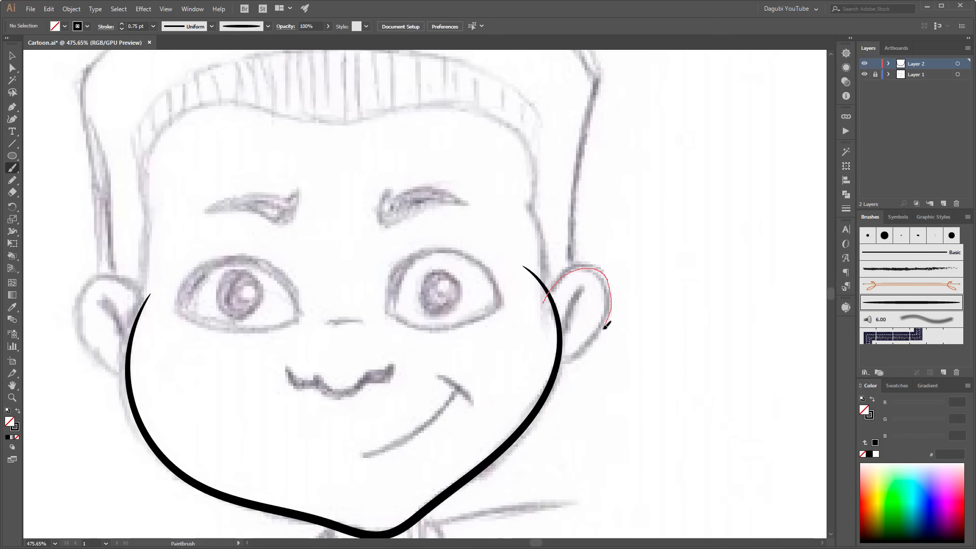
{"action": "left_click_drag", "start_coordinate": [550, 360], "coordinate": [552, 361]}
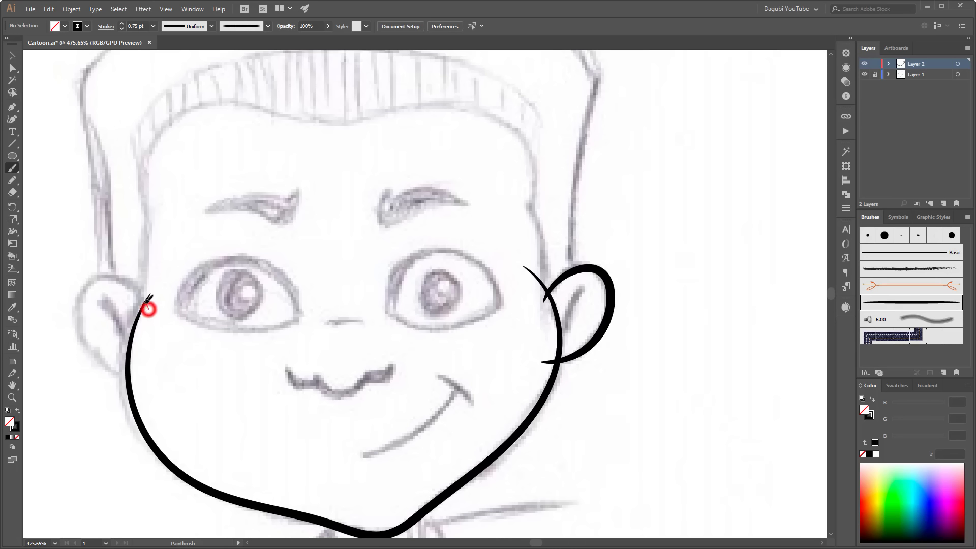
{"action": "left_click_drag", "start_coordinate": [148, 307], "coordinate": [114, 276]}
{"action": "left_click_drag", "start_coordinate": [100, 359], "coordinate": [121, 373]}
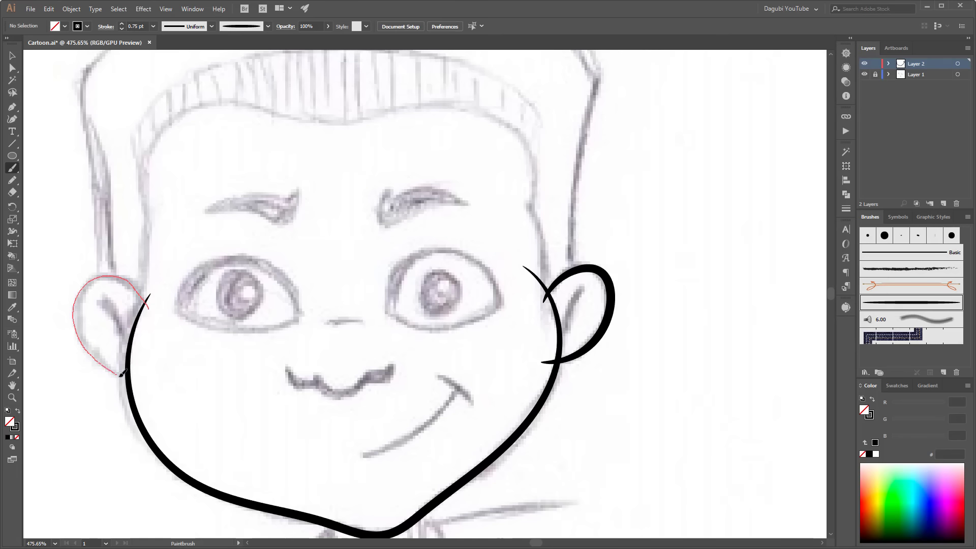
{"action": "left_click_drag", "start_coordinate": [162, 396], "coordinate": [163, 396]}
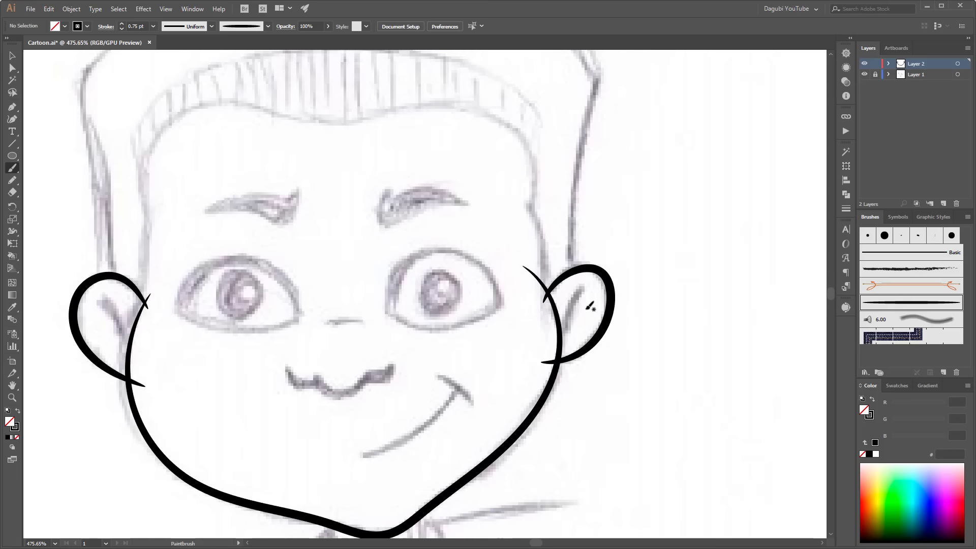
{"action": "left_click", "coordinate": [84, 287], "text": "ctrl"}
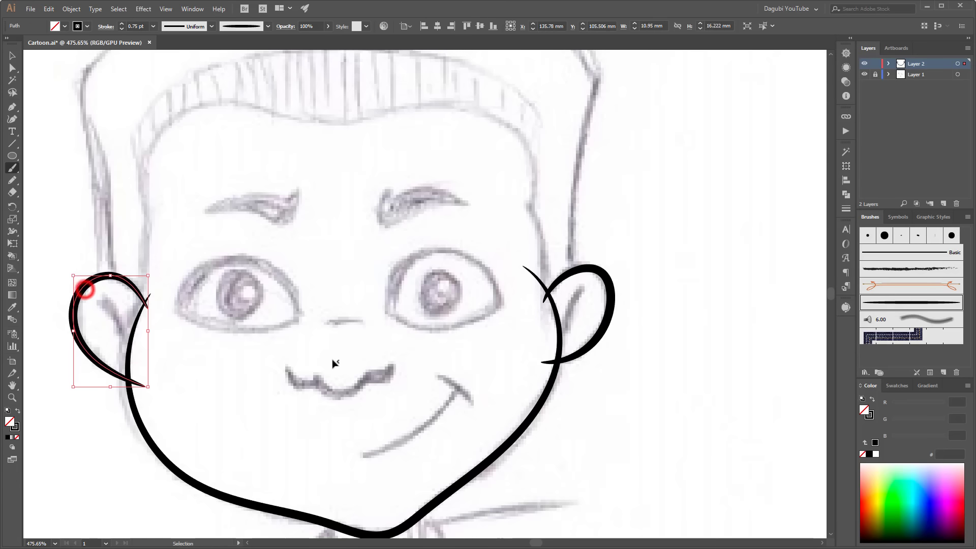
{"action": "left_click", "coordinate": [612, 319], "text": "ctrl+shift"}
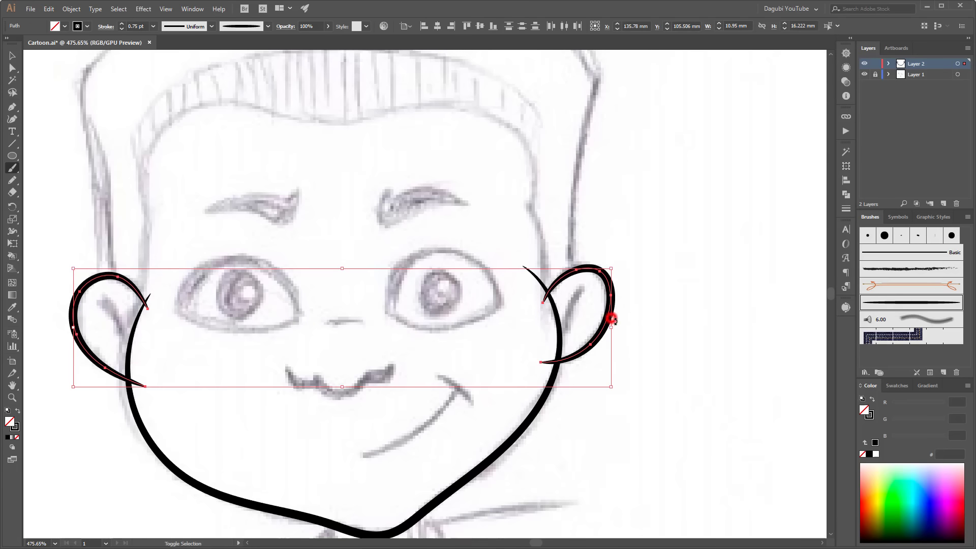
{"action": "left_click", "coordinate": [121, 29]}
{"action": "left_click", "coordinate": [735, 277], "text": "ctrl"}
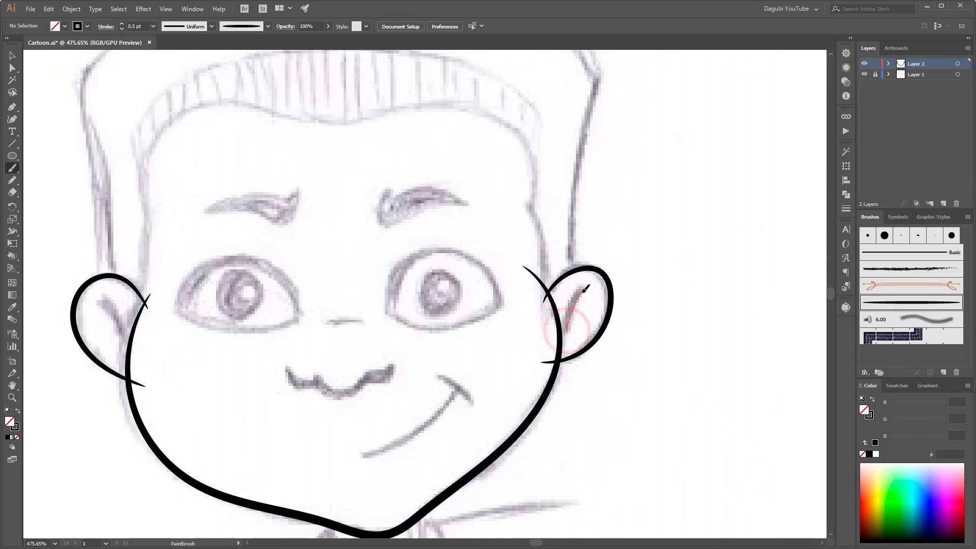
Draw crossing X marks inside the right and left ears
{"action": "left_click_drag", "start_coordinate": [567, 329], "coordinate": [585, 291]}
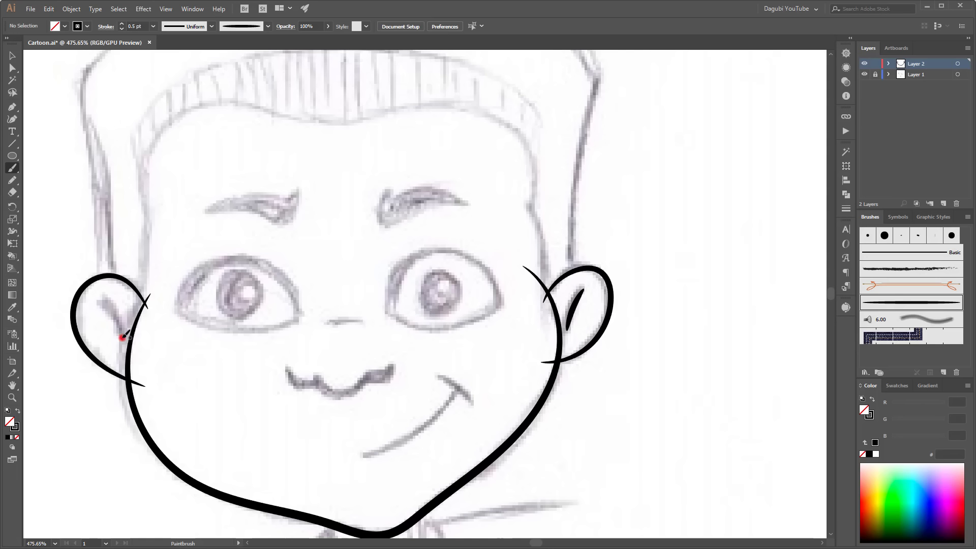
{"action": "mouse_move", "coordinate": [125, 336]}
{"action": "left_mouse_down"}
{"action": "mouse_move", "coordinate": [102, 297]}
{"action": "mouse_move", "coordinate": [119, 311]}
{"action": "left_mouse_up"}
{"action": "left_click_drag", "start_coordinate": [568, 301], "coordinate": [582, 315]}
Ink the smile with a short crossing tick at its right end, at 0.75 pt
{"action": "left_click_drag", "start_coordinate": [362, 455], "coordinate": [420, 428]}
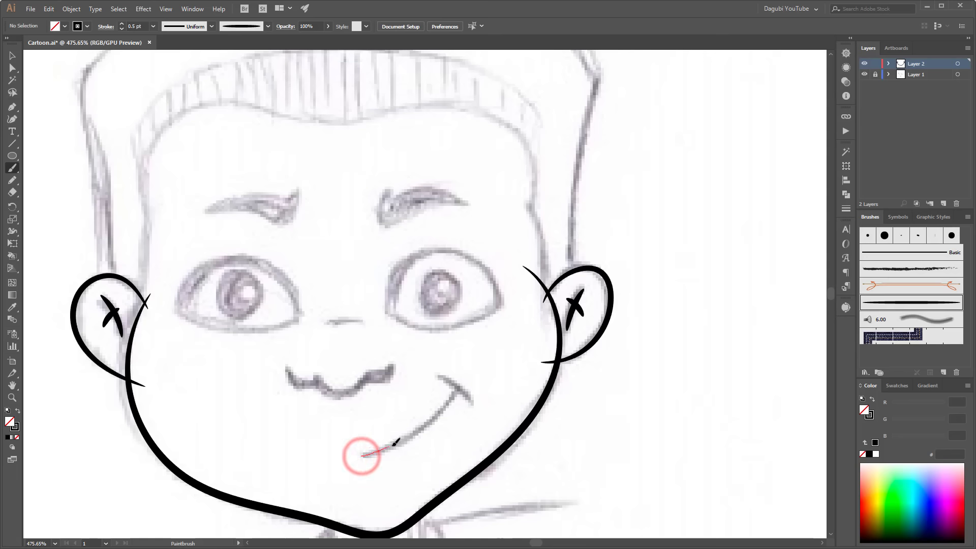
{"action": "left_click_drag", "start_coordinate": [467, 374], "coordinate": [472, 407]}
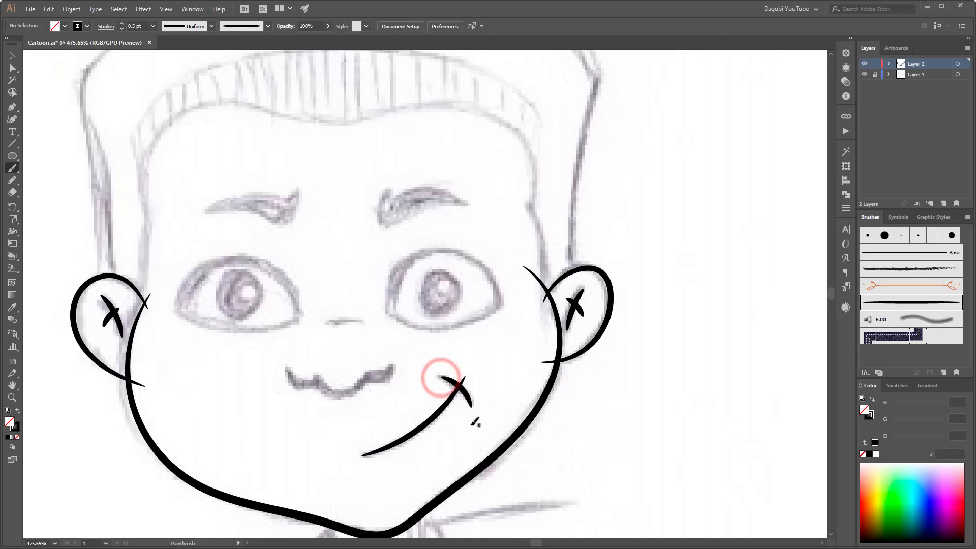
{"action": "left_click", "coordinate": [404, 441], "text": "ctrl"}
{"action": "left_click", "coordinate": [121, 23]}
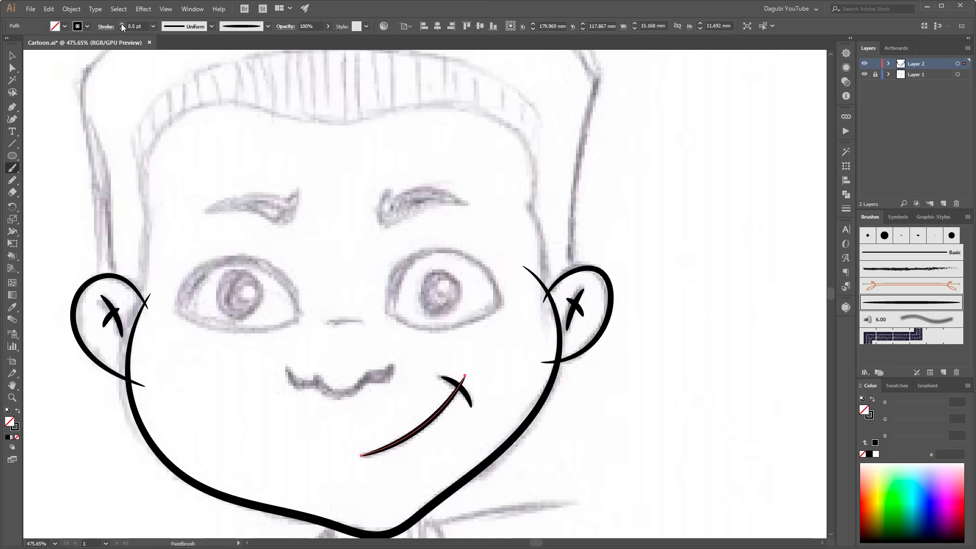
{"action": "left_click", "coordinate": [703, 412], "text": "ctrl"}
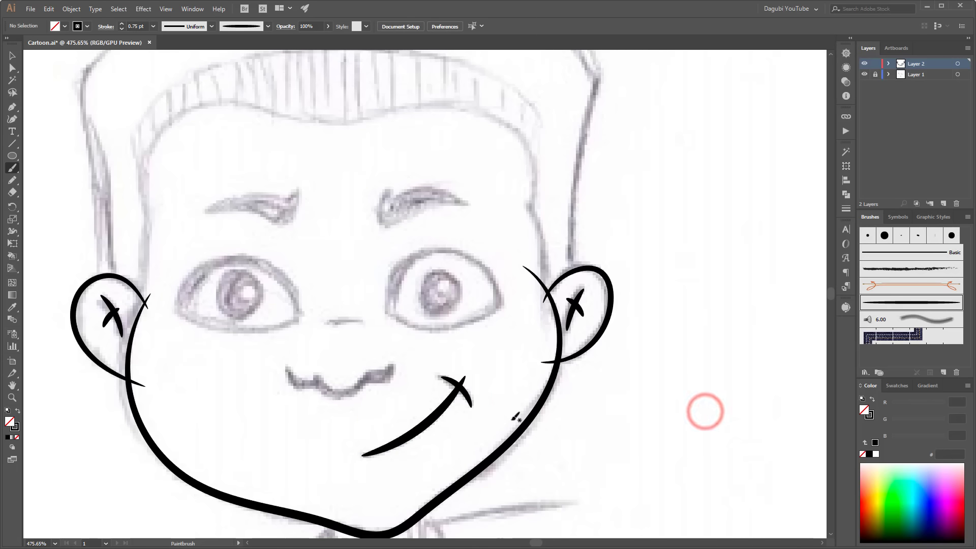
Paint the upper and lower lid strokes of the right-hand eye, then zoom in on it
{"action": "left_click_drag", "start_coordinate": [421, 265], "coordinate": [487, 257]}
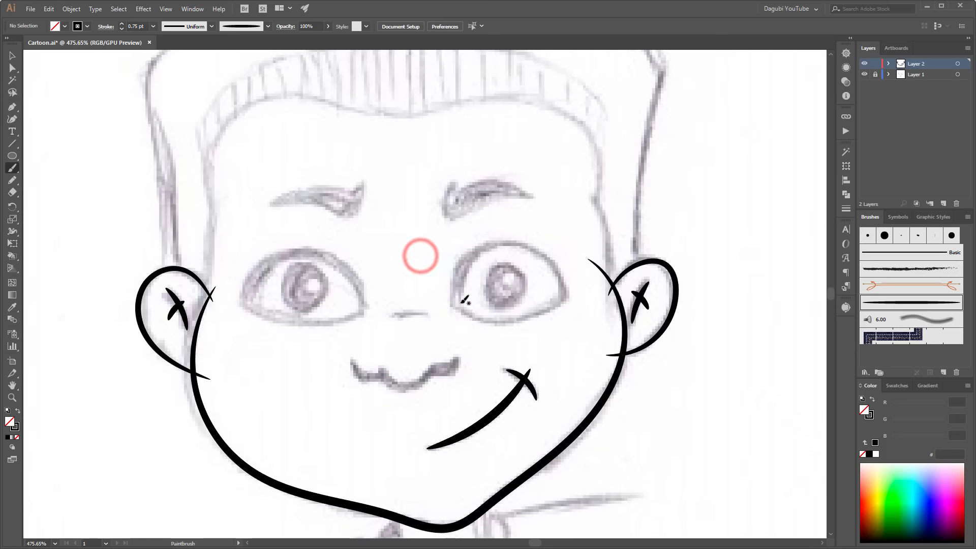
{"action": "left_click_drag", "start_coordinate": [454, 305], "coordinate": [477, 257]}
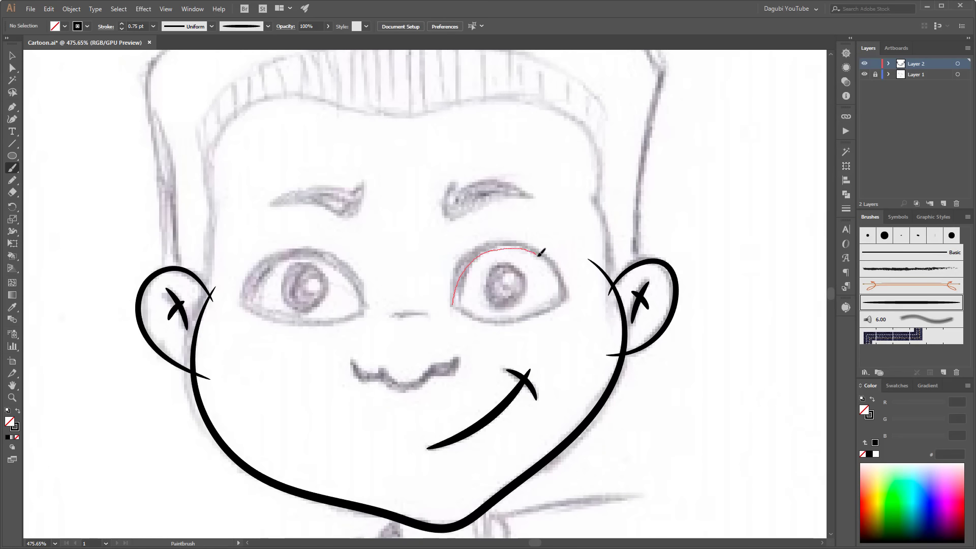
{"action": "left_click_drag", "start_coordinate": [564, 290], "coordinate": [562, 305]}
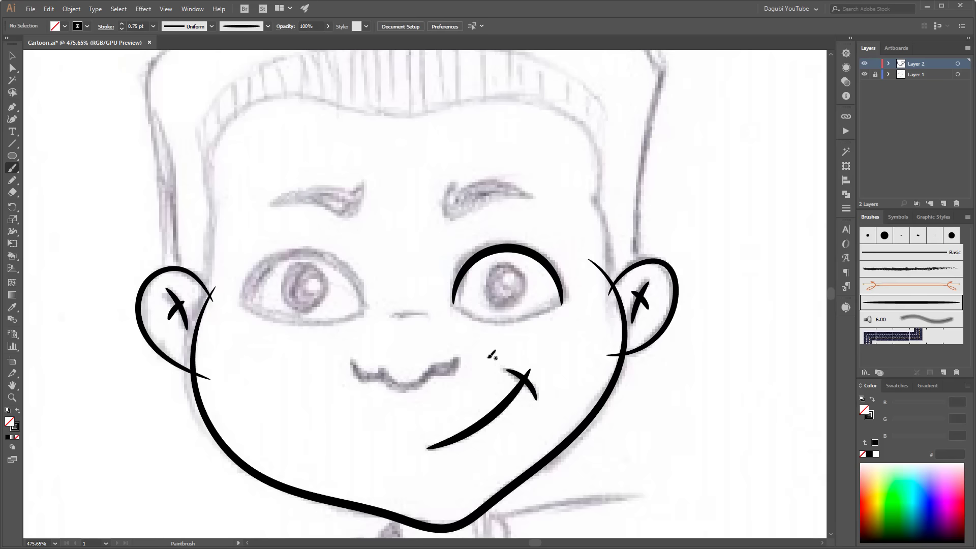
{"action": "left_click_drag", "start_coordinate": [452, 302], "coordinate": [492, 316]}
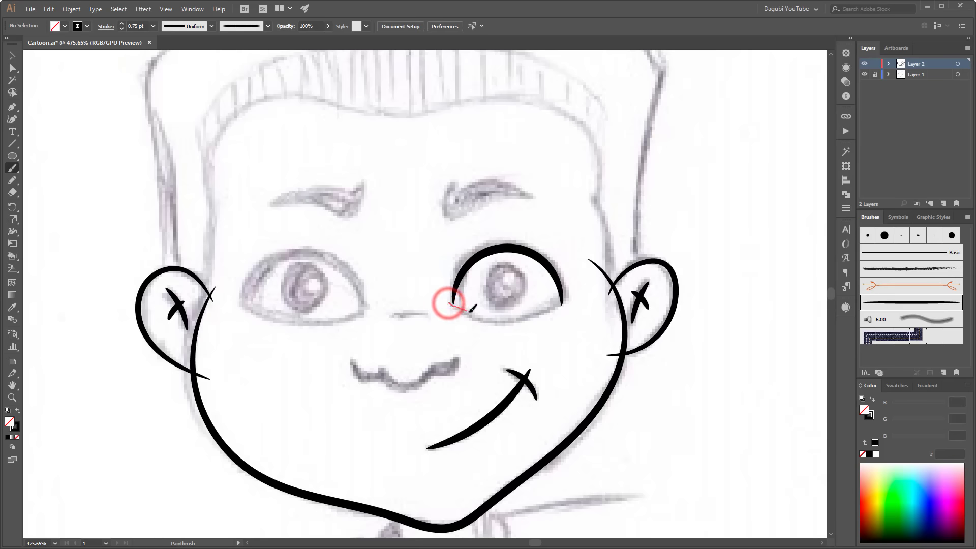
{"action": "left_click_drag", "start_coordinate": [554, 306], "coordinate": [566, 301]}
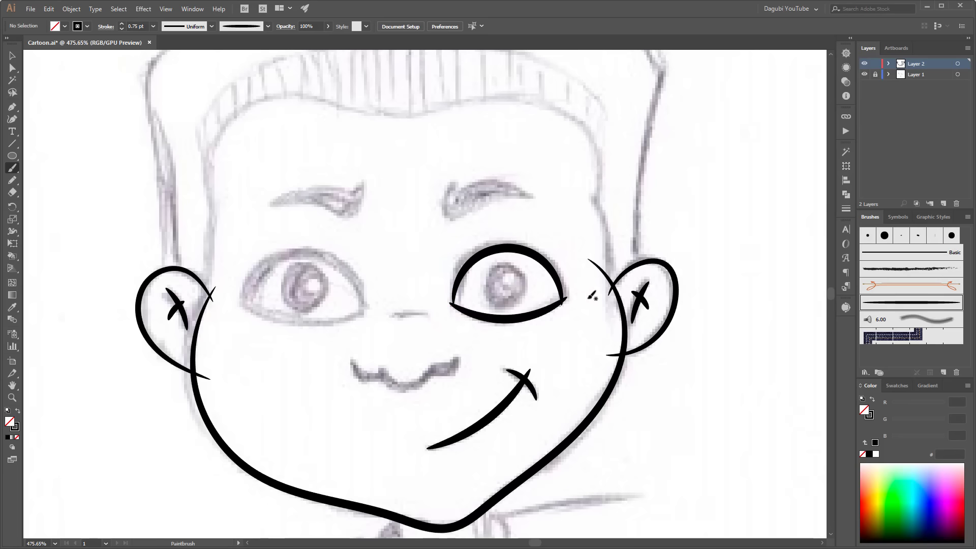
{"action": "left_click", "coordinate": [479, 294]}
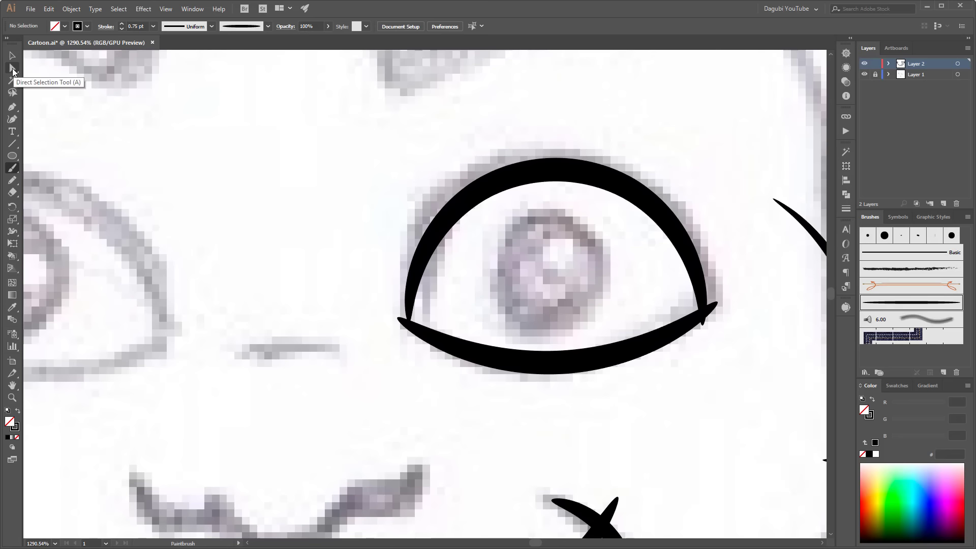
Join the lower lid's left end to the upper lid and raise the upper lid's end point
{"action": "left_click", "coordinate": [13, 68]}
{"action": "left_click", "coordinate": [410, 327]}
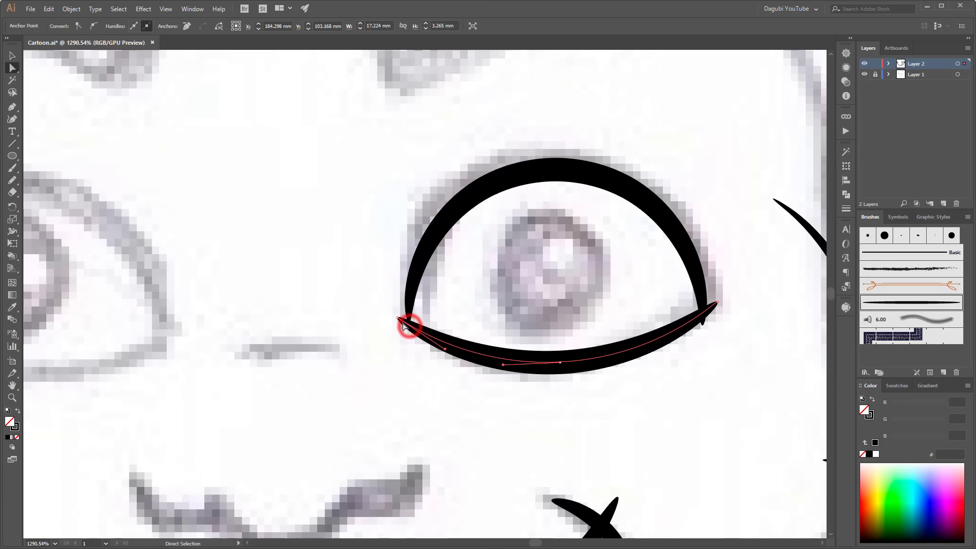
{"action": "left_click", "coordinate": [399, 320]}
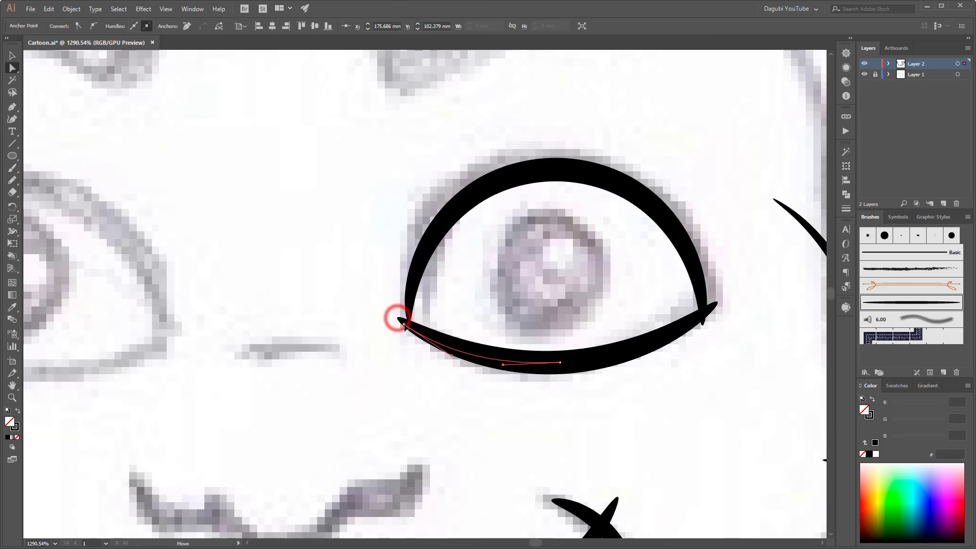
{"action": "left_click_drag", "start_coordinate": [399, 321], "coordinate": [409, 327]}
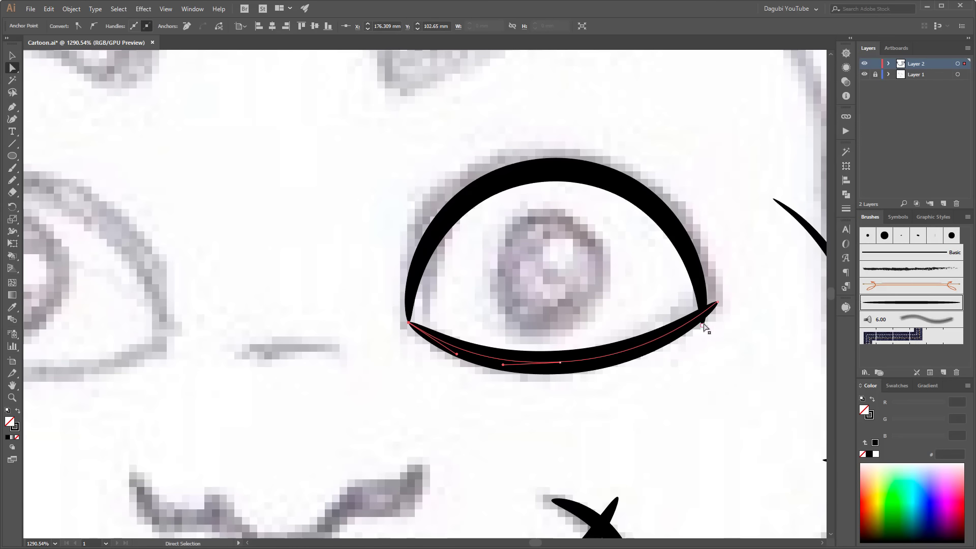
{"action": "left_click_drag", "start_coordinate": [705, 326], "coordinate": [718, 303]}
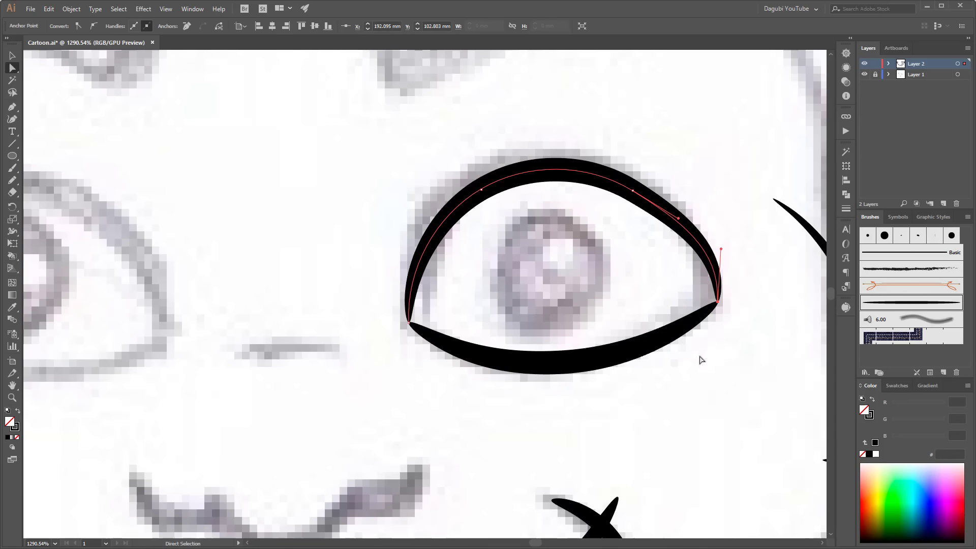
{"action": "left_click", "coordinate": [633, 191]}
Smooth the upper eyelid curve with the Smooth Tool and show the whole artboard
{"action": "left_click", "coordinate": [12, 180]}
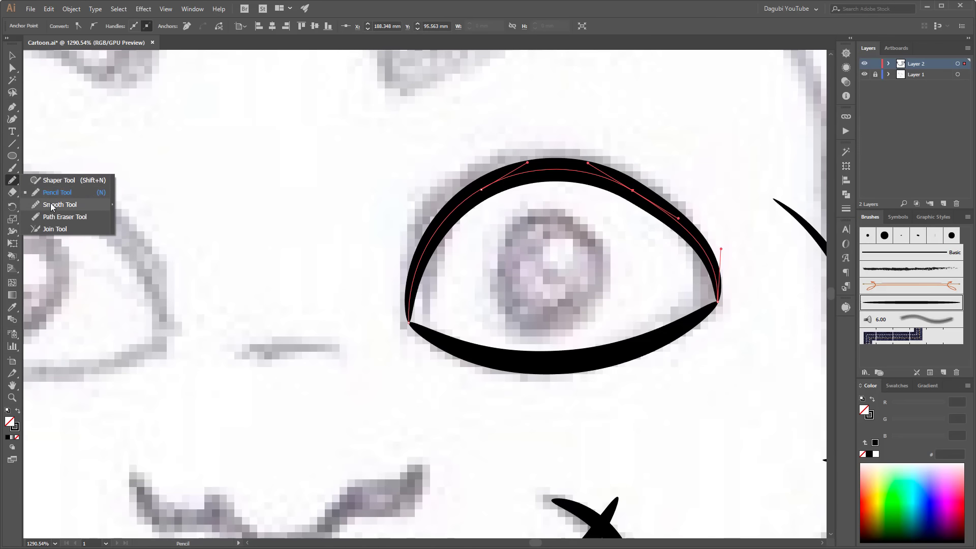
{"action": "left_click", "coordinate": [52, 205]}
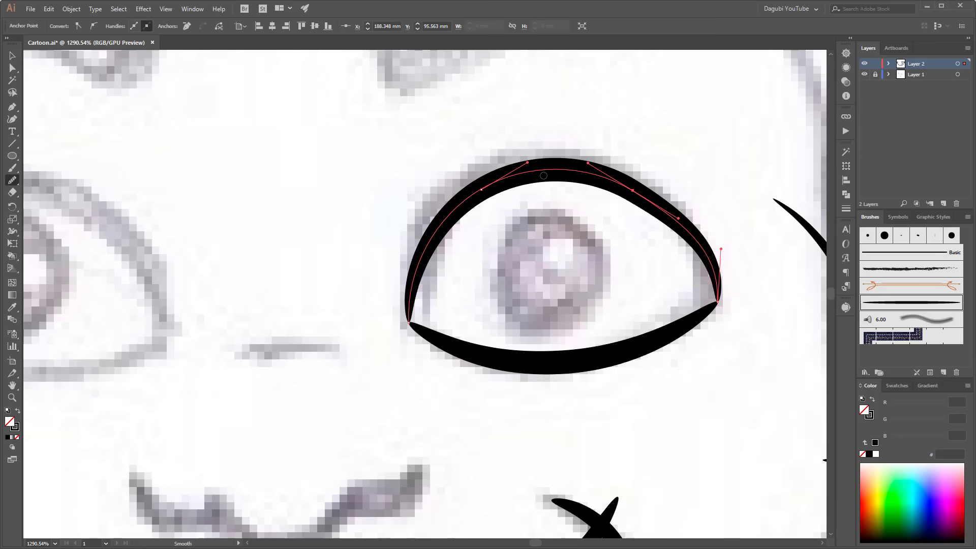
{"action": "left_click_drag", "start_coordinate": [544, 179], "coordinate": [702, 234]}
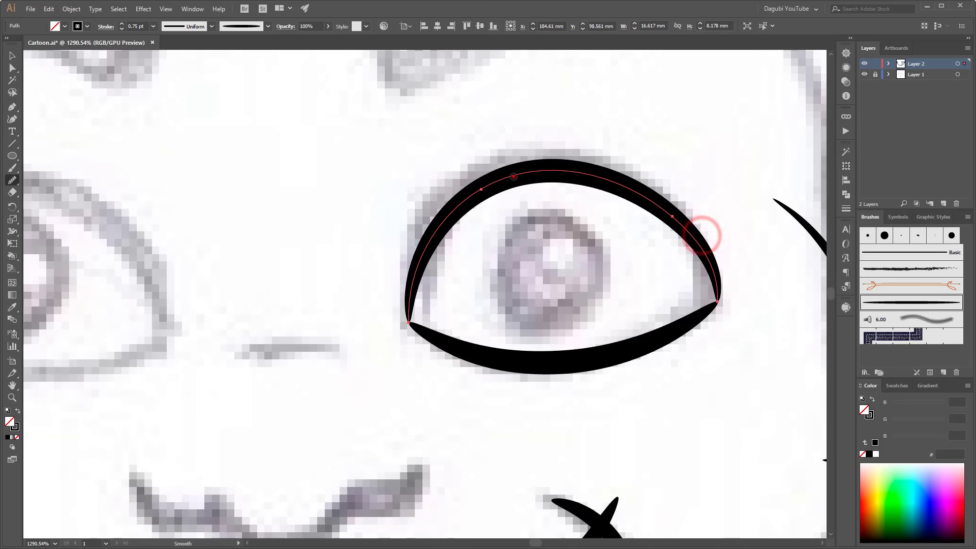
{"action": "mouse_move", "coordinate": [514, 176]}
{"action": "left_mouse_down"}
{"action": "mouse_move", "coordinate": [680, 218]}
{"action": "mouse_move", "coordinate": [457, 200]}
{"action": "left_mouse_up"}
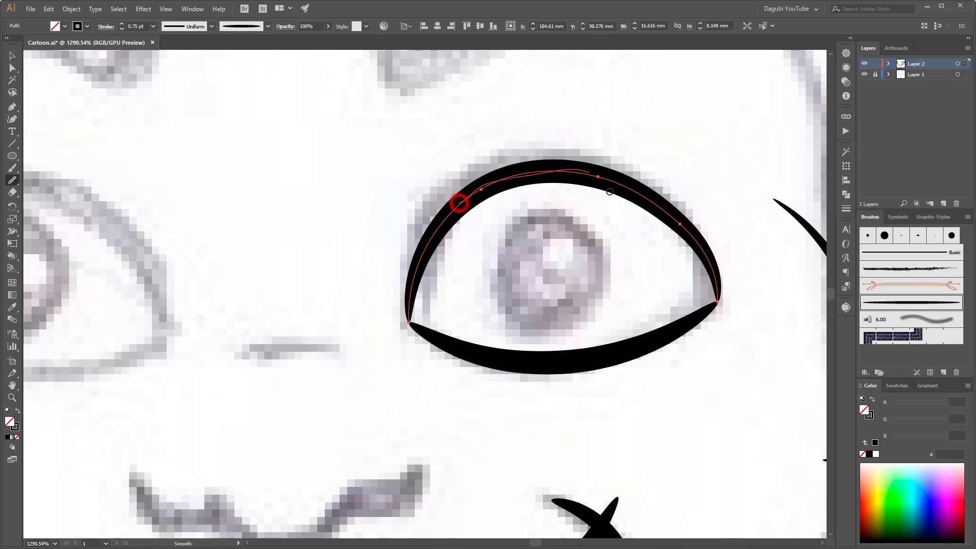
{"action": "mouse_move", "coordinate": [612, 183]}
{"action": "left_mouse_down"}
{"action": "mouse_move", "coordinate": [701, 255]}
{"action": "mouse_move", "coordinate": [728, 295]}
{"action": "left_mouse_up"}
{"action": "left_click_drag", "start_coordinate": [680, 219], "coordinate": [719, 279]}
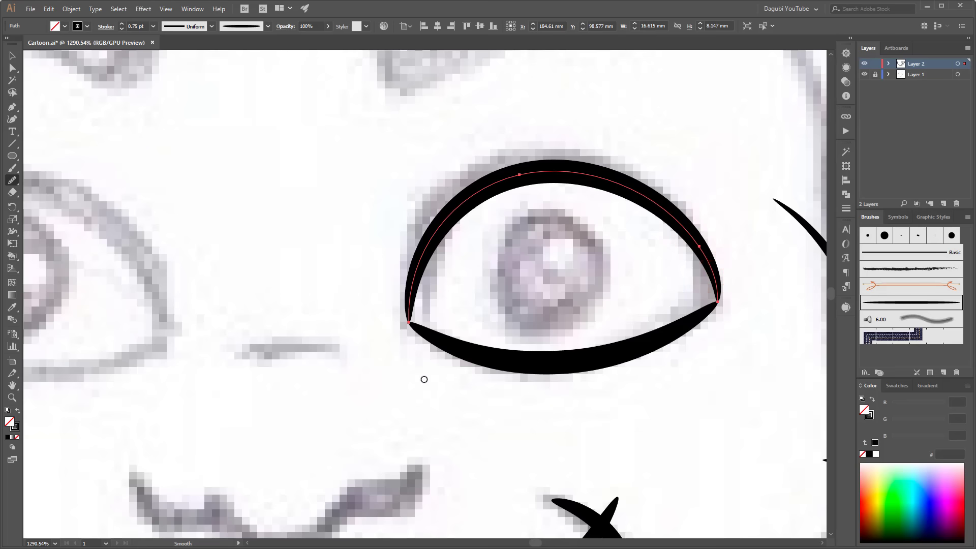
{"action": "key", "text": "ctrl+0"}
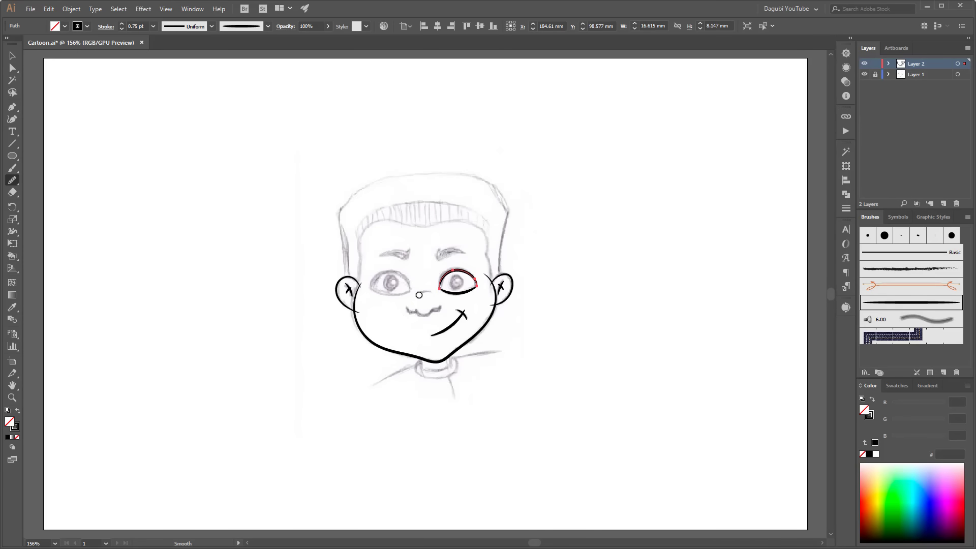
Narrow both right-eye lid paths together to 16.229 mm wide
{"action": "left_click_drag", "start_coordinate": [460, 283], "coordinate": [586, 370]}
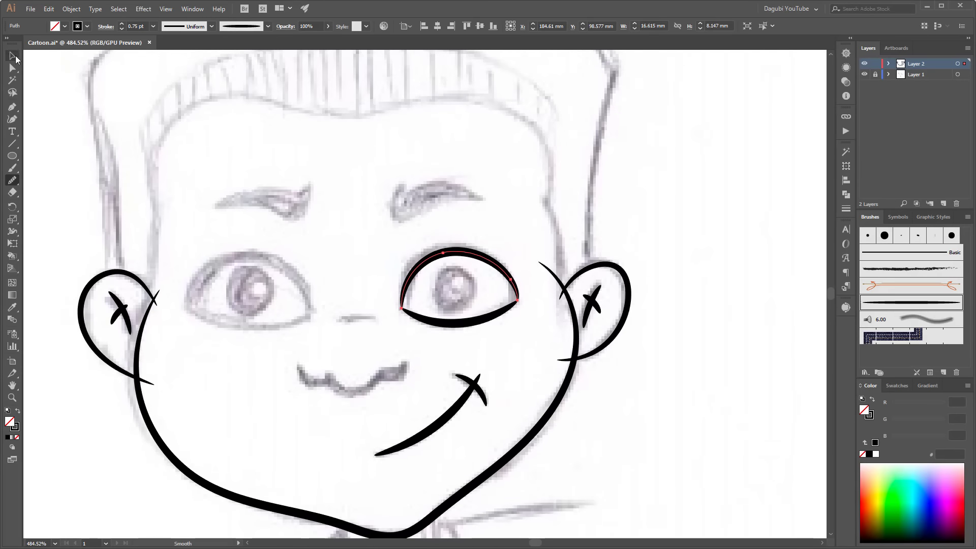
{"action": "left_click", "coordinate": [12, 56]}
{"action": "left_click", "coordinate": [450, 324], "text": "shift"}
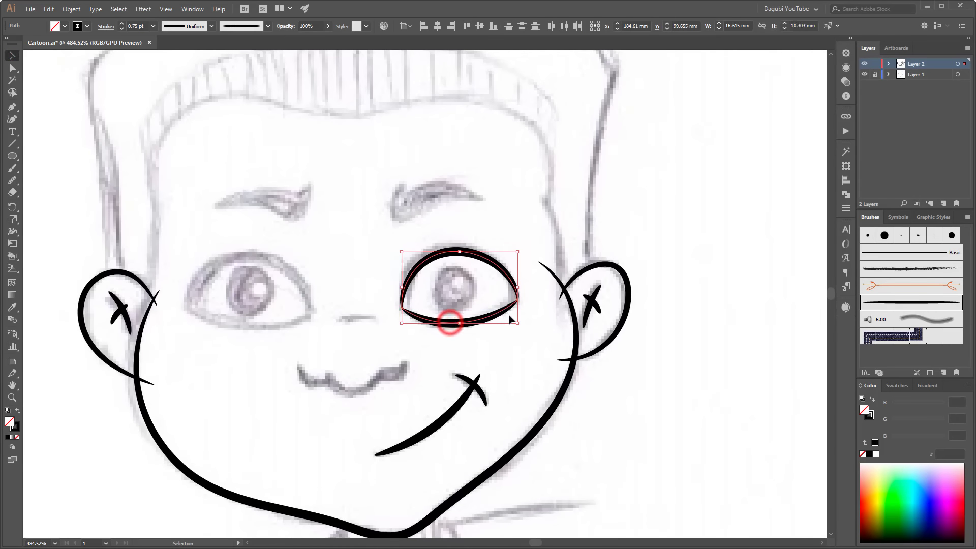
{"action": "left_click_drag", "start_coordinate": [518, 287], "coordinate": [515, 380]}
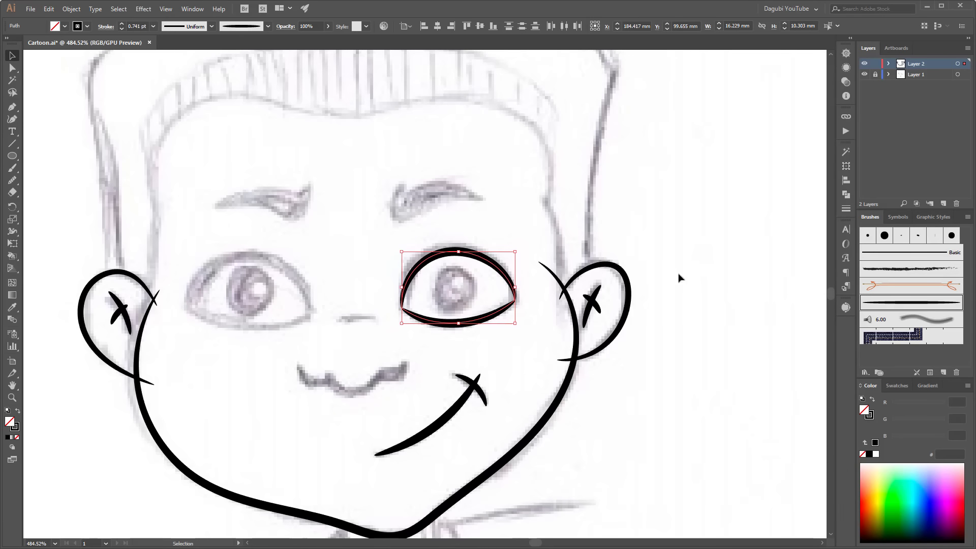
{"action": "left_click", "coordinate": [739, 202]}
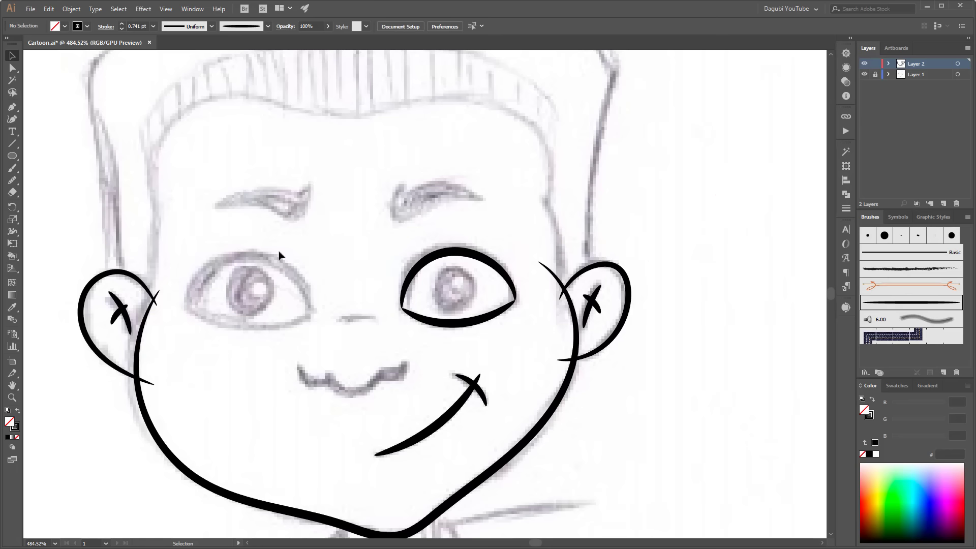
Draw a 5.169 mm pupil circle over the right eye with black fill and no stroke
{"action": "left_click", "coordinate": [13, 157]}
{"action": "left_click_drag", "start_coordinate": [437, 270], "coordinate": [473, 306]}
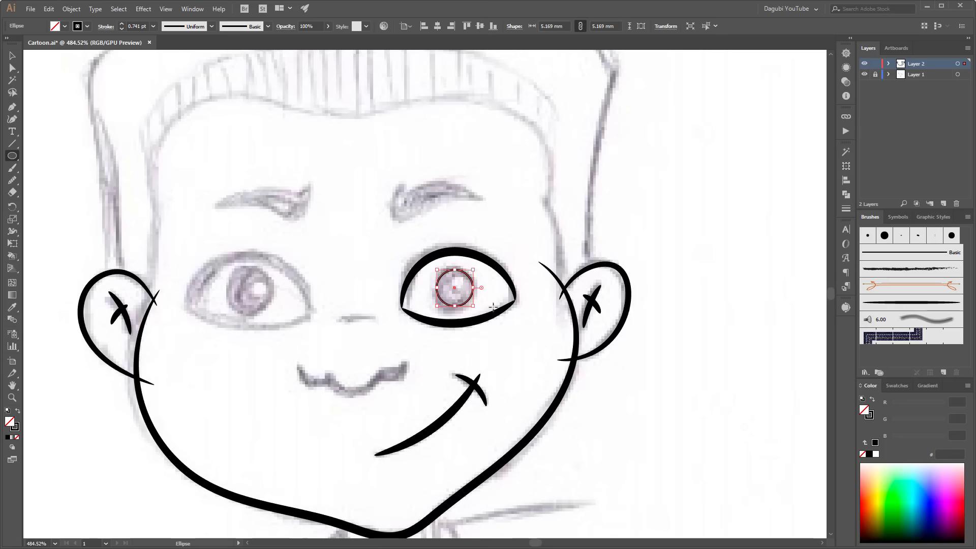
{"action": "left_click", "coordinate": [871, 454]}
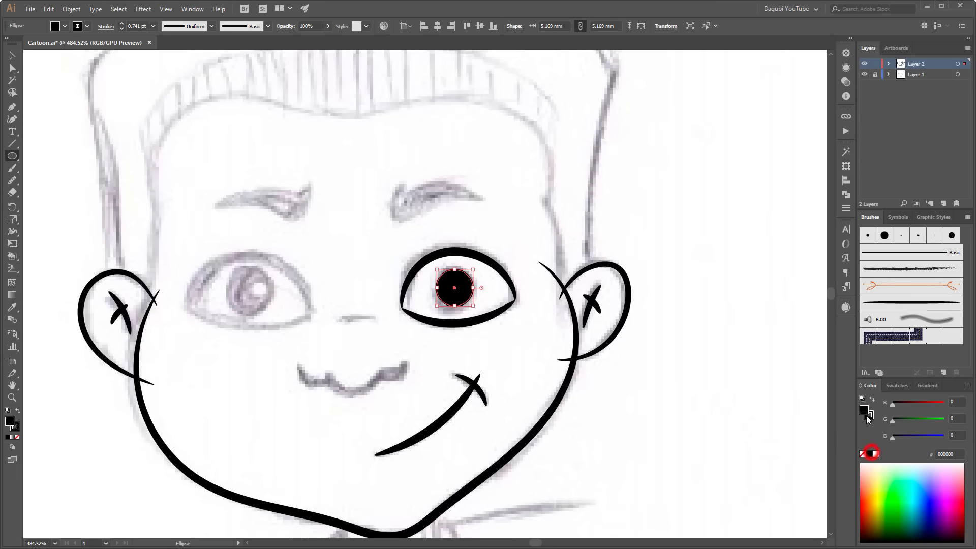
{"action": "left_click", "coordinate": [865, 413]}
{"action": "left_click", "coordinate": [863, 454]}
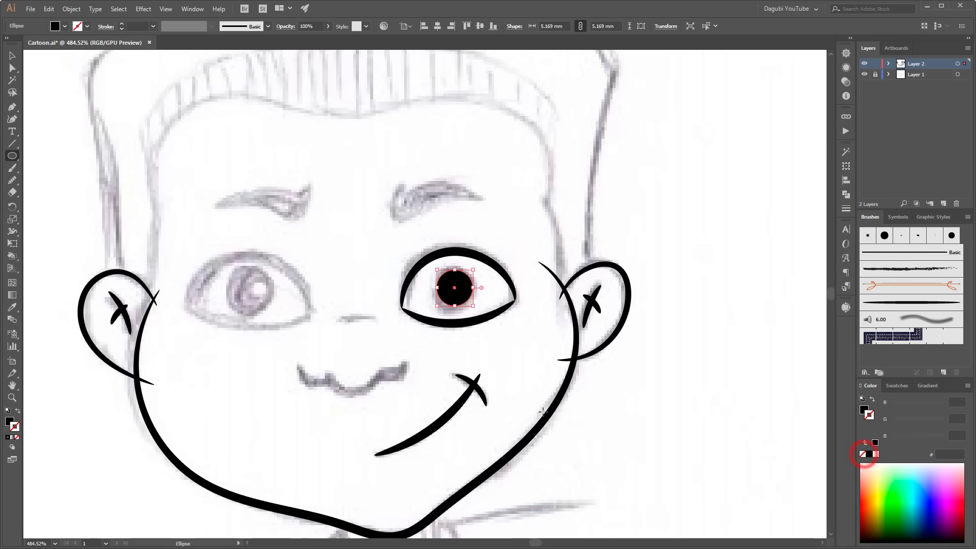
Add a small white 1.849 mm highlight circle inside the pupil
{"action": "left_click_drag", "start_coordinate": [455, 285], "coordinate": [563, 375]}
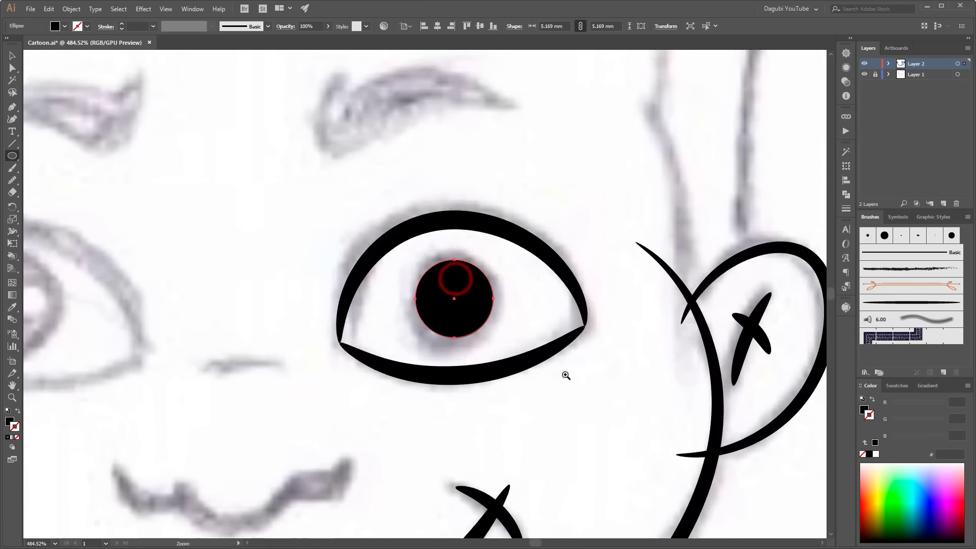
{"action": "left_click_drag", "start_coordinate": [467, 285], "coordinate": [478, 294]}
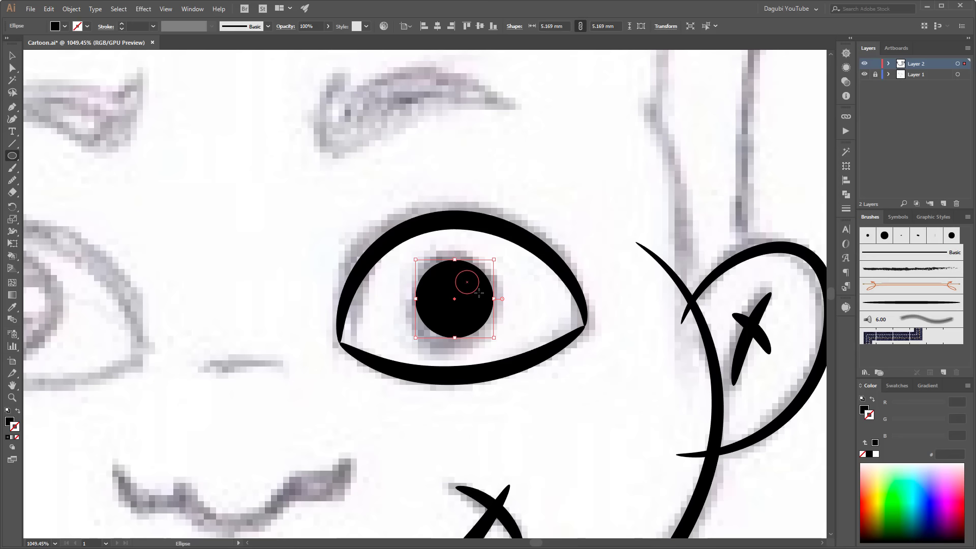
{"action": "left_click_drag", "start_coordinate": [479, 296], "coordinate": [484, 299]}
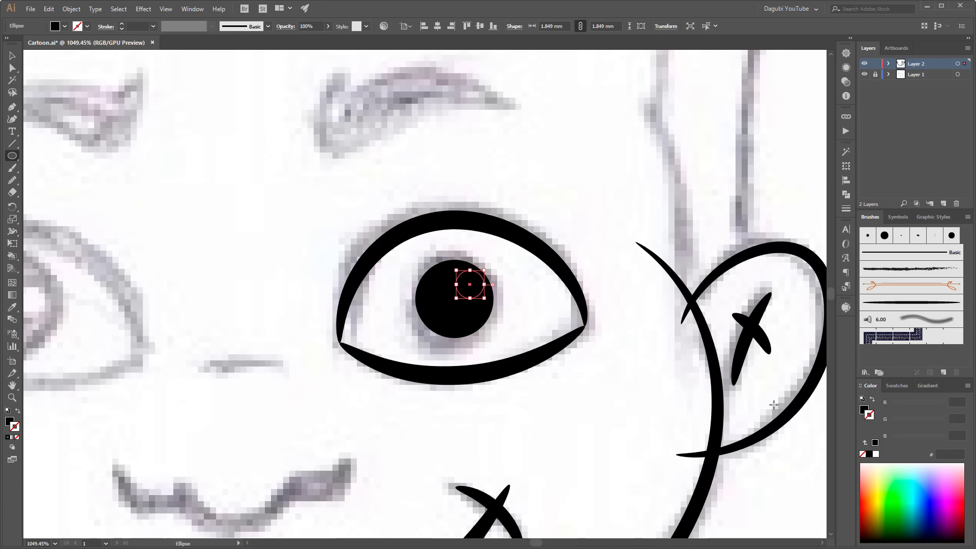
{"action": "left_click", "coordinate": [863, 413]}
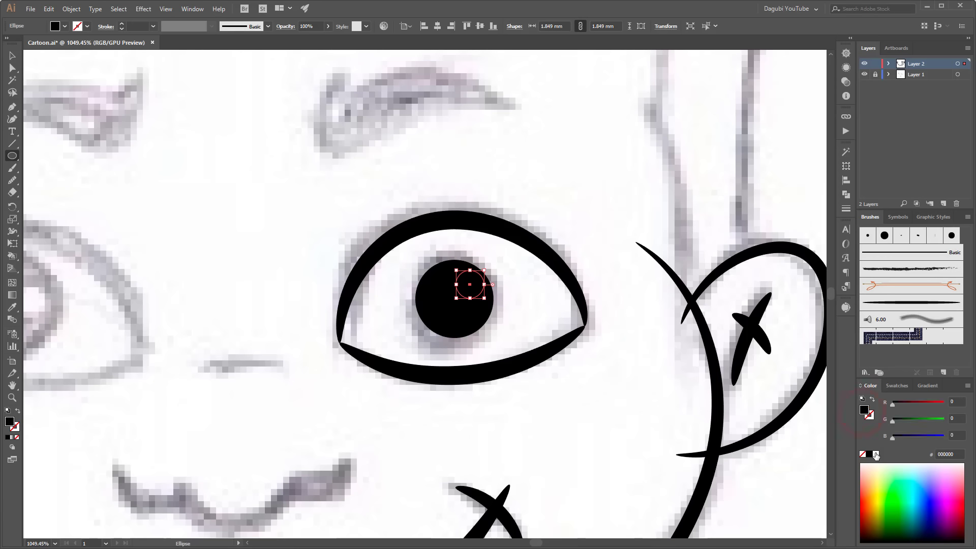
{"action": "left_click", "coordinate": [876, 454]}
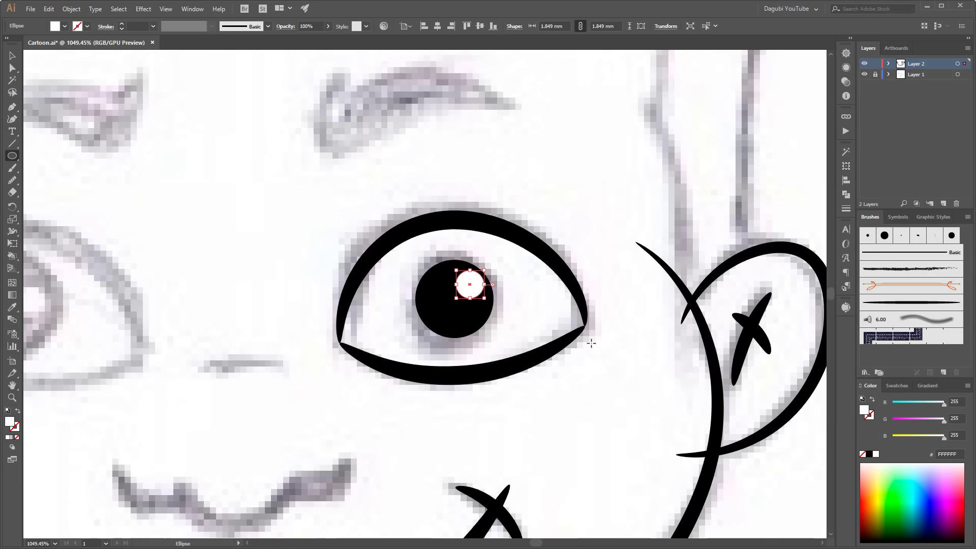
{"action": "key", "text": "ctrl+0"}
{"action": "key", "text": "ctrl+plus"}
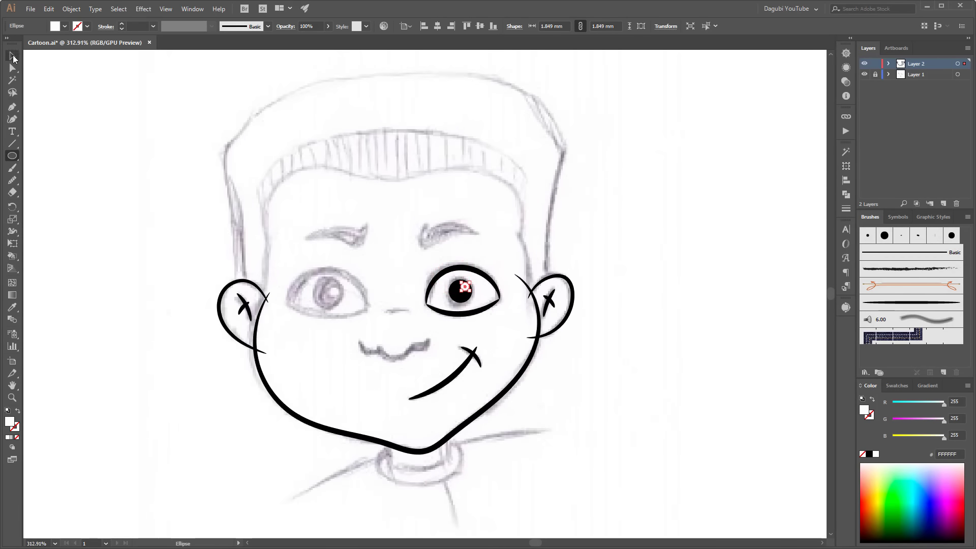
{"action": "left_click", "coordinate": [12, 55]}
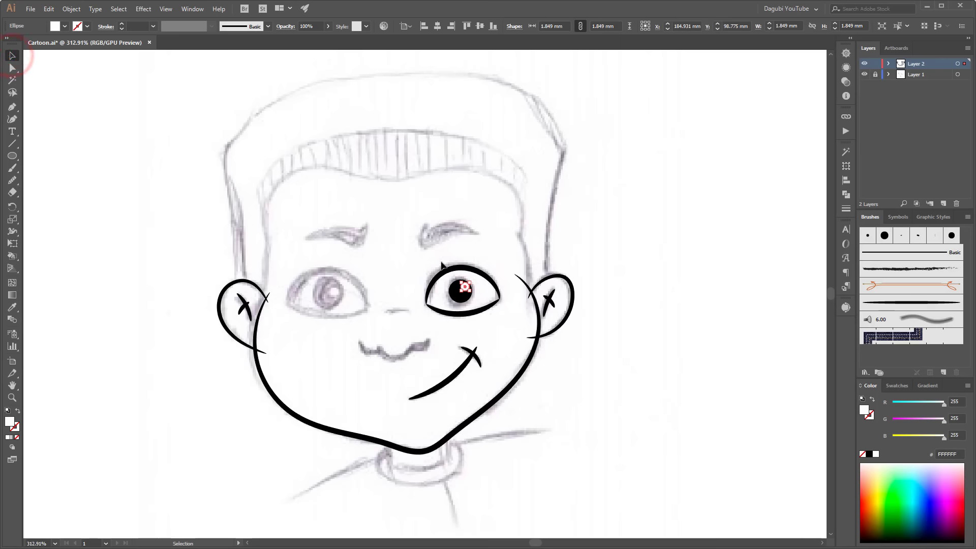
Copy the whole right eye onto the left sketched eye and mirror it horizontally
{"action": "left_click_drag", "start_coordinate": [436, 256], "coordinate": [492, 337]}
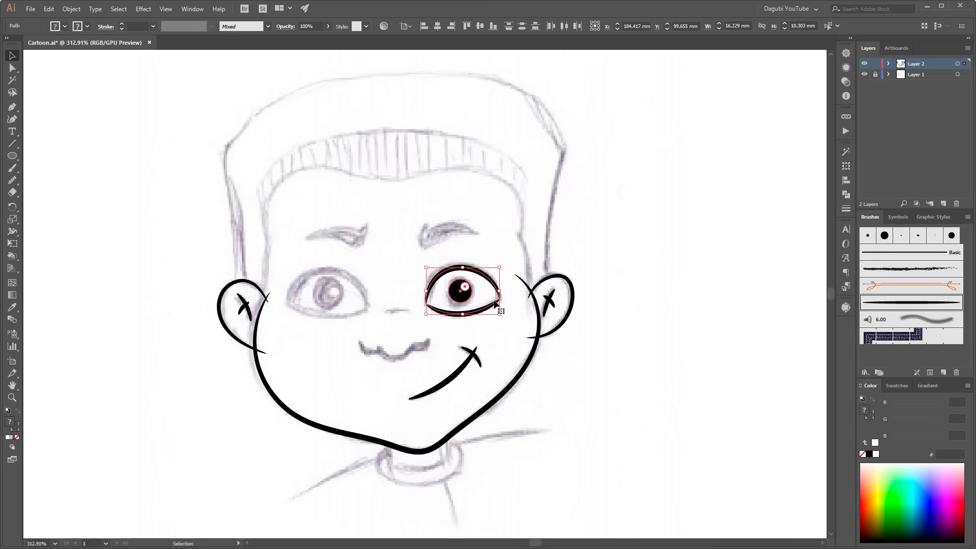
{"action": "key", "text": "a"}
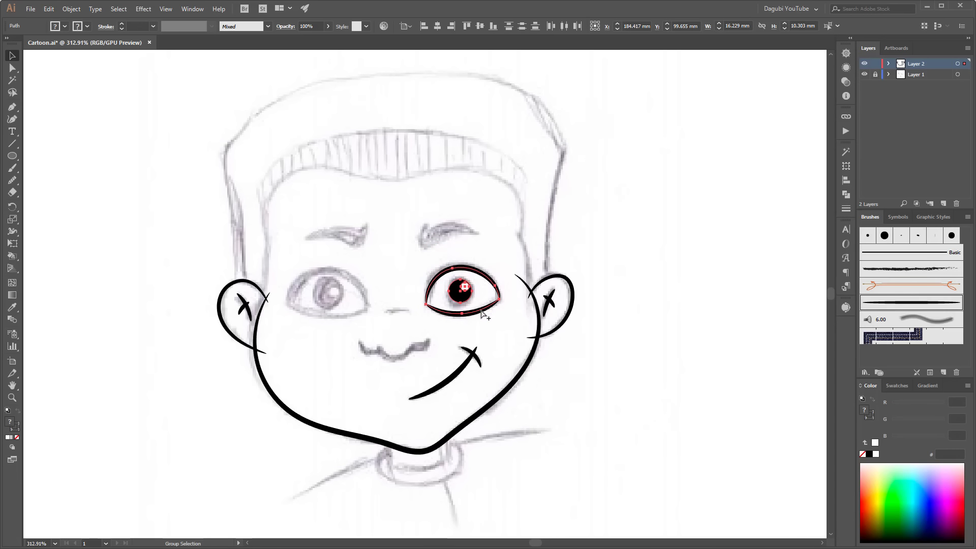
{"action": "left_click_drag", "start_coordinate": [480, 311], "coordinate": [413, 290]}
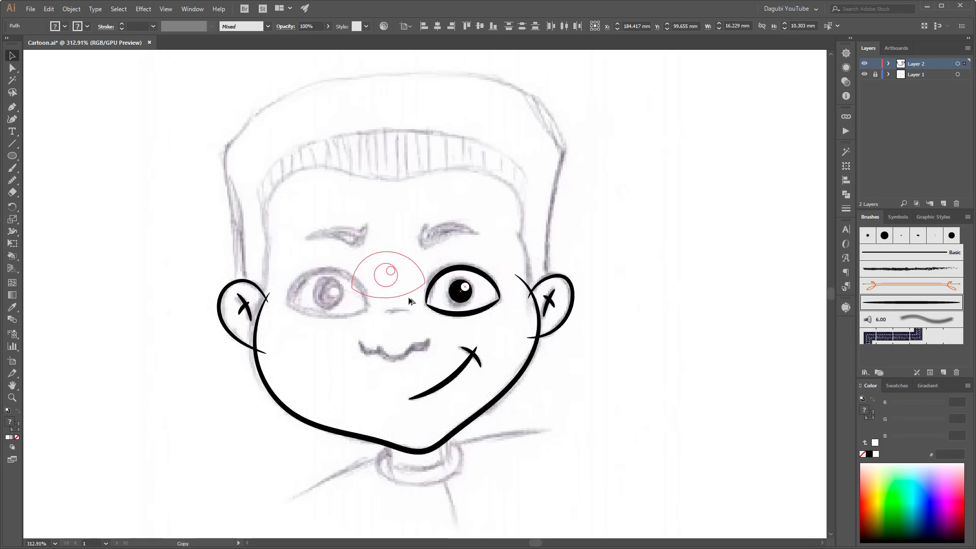
{"action": "mouse_move", "coordinate": [412, 290]}
{"action": "left_mouse_down"}
{"action": "mouse_move", "coordinate": [435, 305]}
{"action": "mouse_move", "coordinate": [346, 318]}
{"action": "left_mouse_up"}
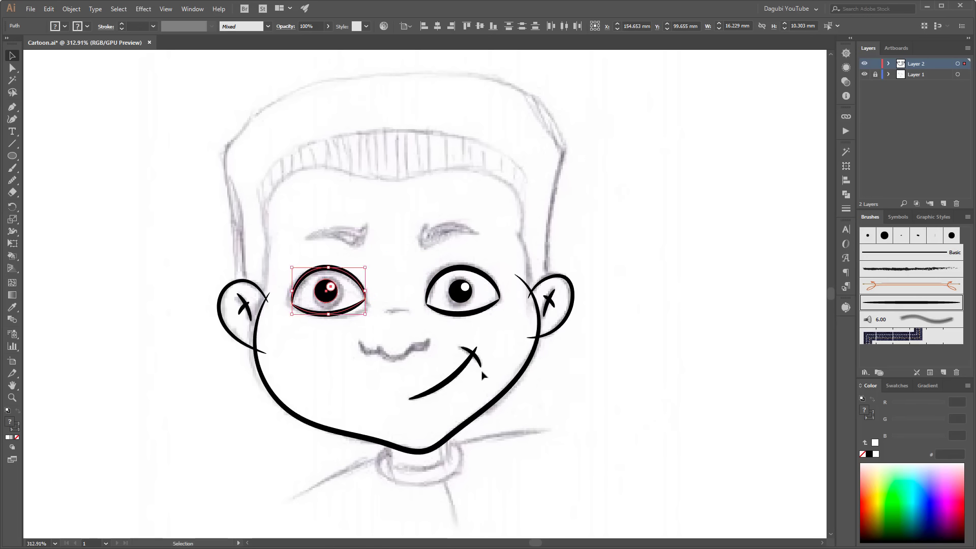
{"action": "left_click", "coordinate": [846, 166]}
{"action": "left_click", "coordinate": [830, 147]}
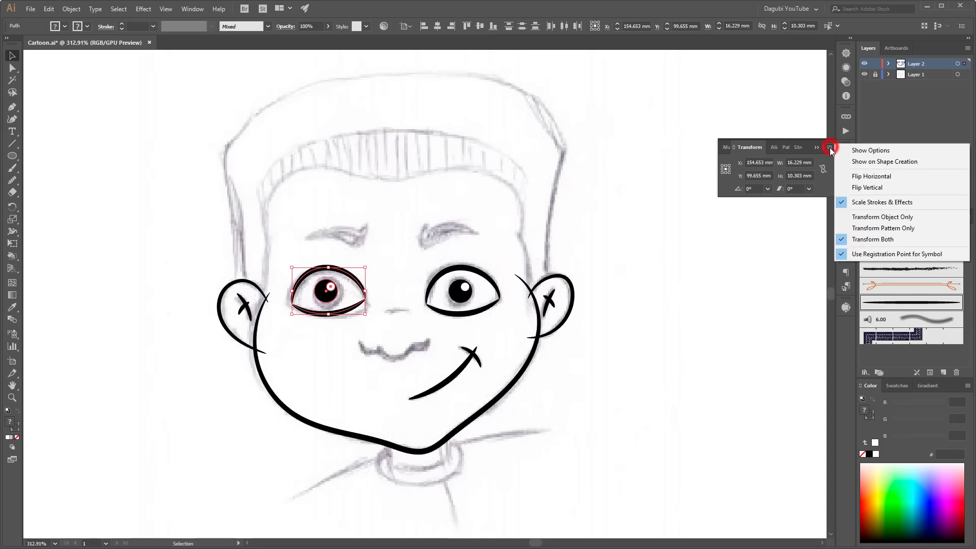
{"action": "left_click", "coordinate": [869, 176]}
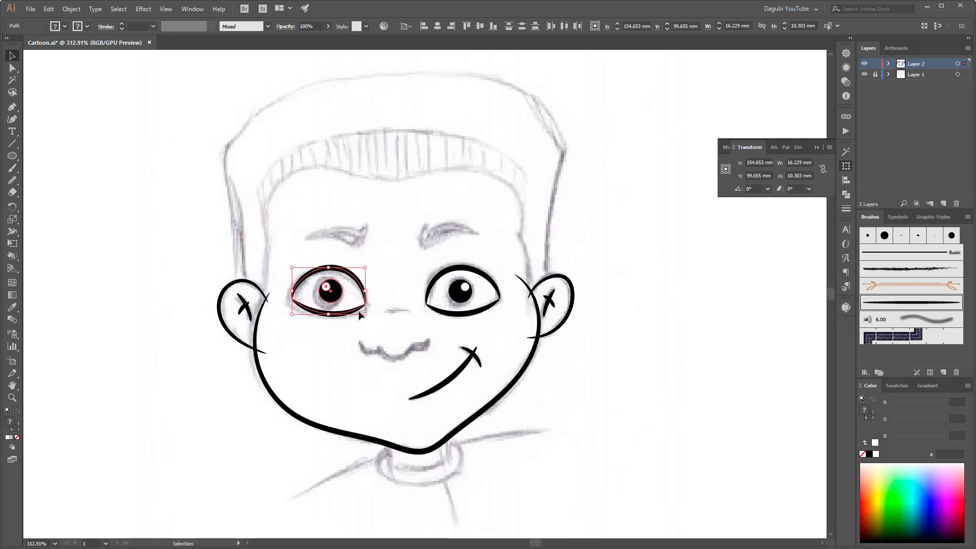
Mirror the left pupil back so its highlight sits upper-right, then fit the artboard
{"action": "scroll", "coordinate": [330, 297], "scroll_direction": "up", "scroll_amount": 5}
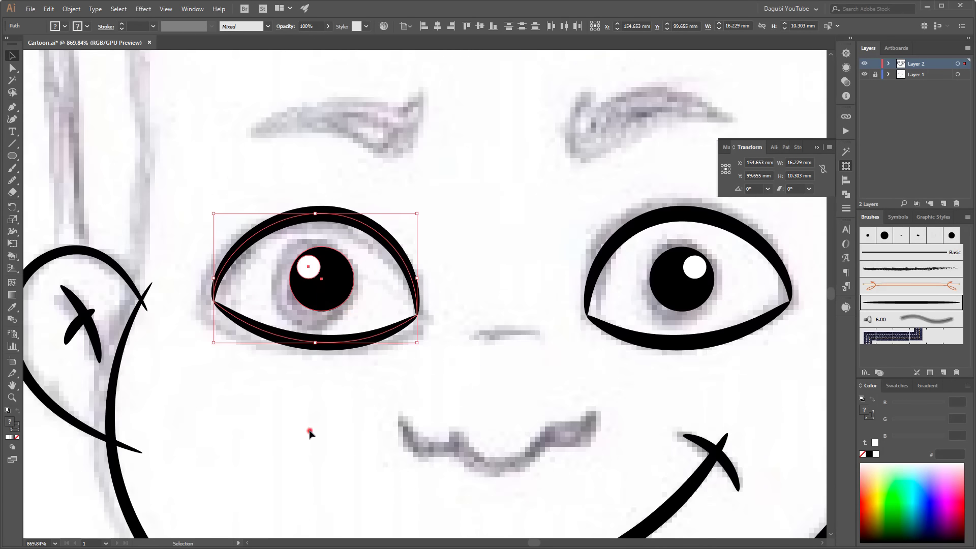
{"action": "left_click", "coordinate": [310, 433]}
{"action": "left_click", "coordinate": [311, 266]}
{"action": "left_click", "coordinate": [343, 284], "text": "shift"}
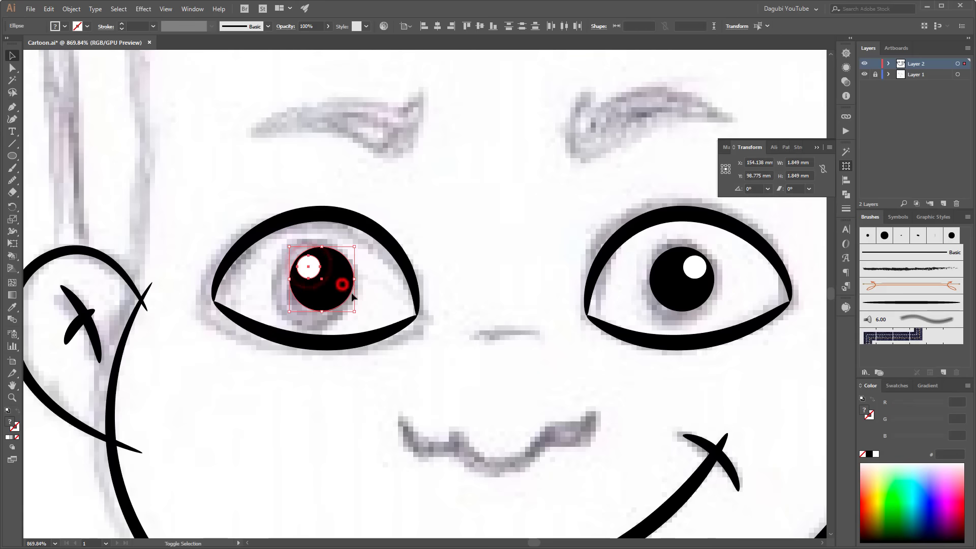
{"action": "left_click", "coordinate": [829, 147]}
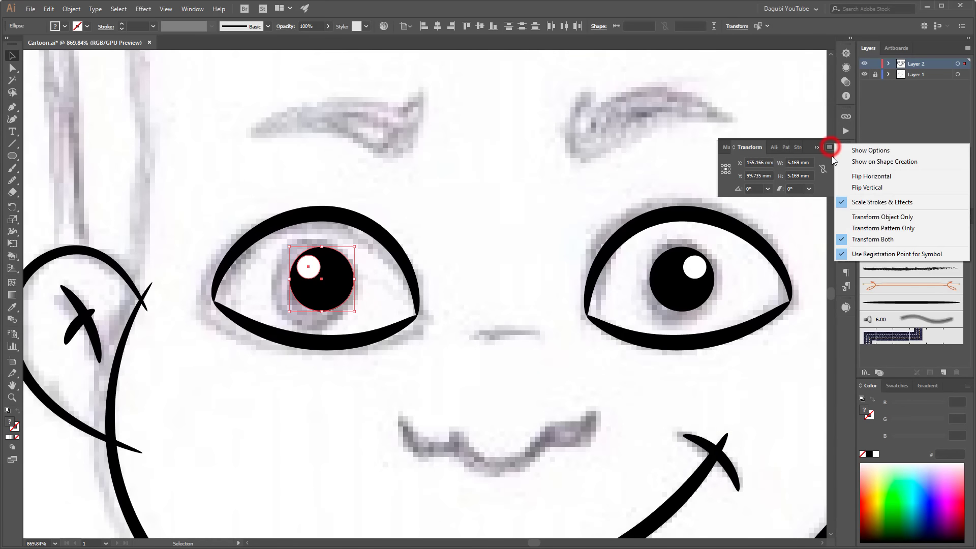
{"action": "left_click", "coordinate": [865, 177]}
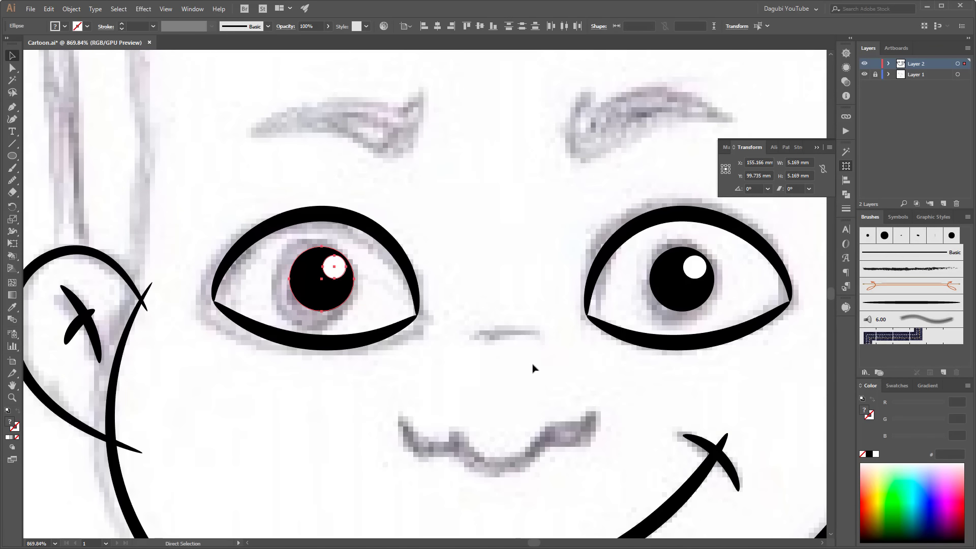
{"action": "key", "text": "ctrl+0"}
Zoom on the chin and set up the Paintbrush with no fill, black stroke and a calligraphic brush
{"action": "left_click", "coordinate": [589, 294]}
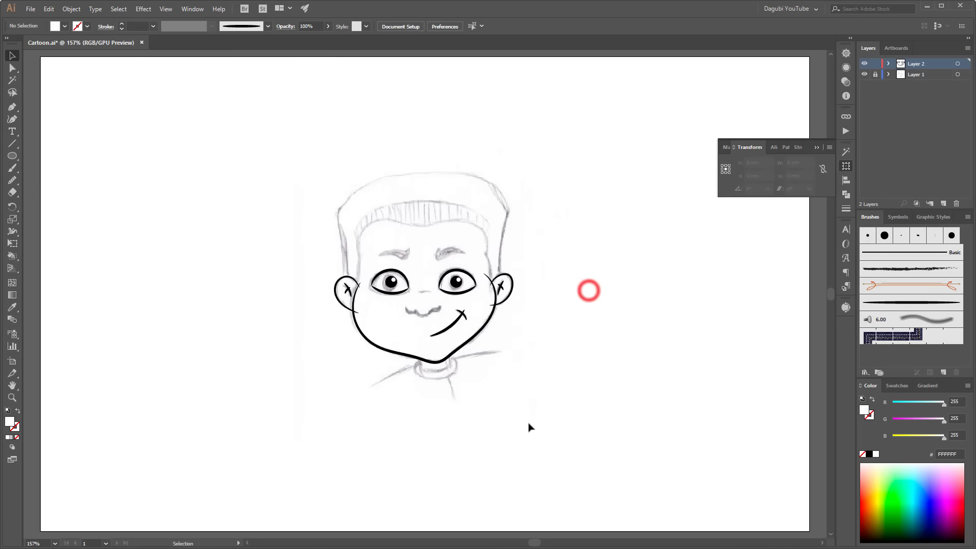
{"action": "left_click_drag", "start_coordinate": [433, 367], "coordinate": [588, 484]}
{"action": "left_click_drag", "start_coordinate": [483, 421], "coordinate": [478, 372]}
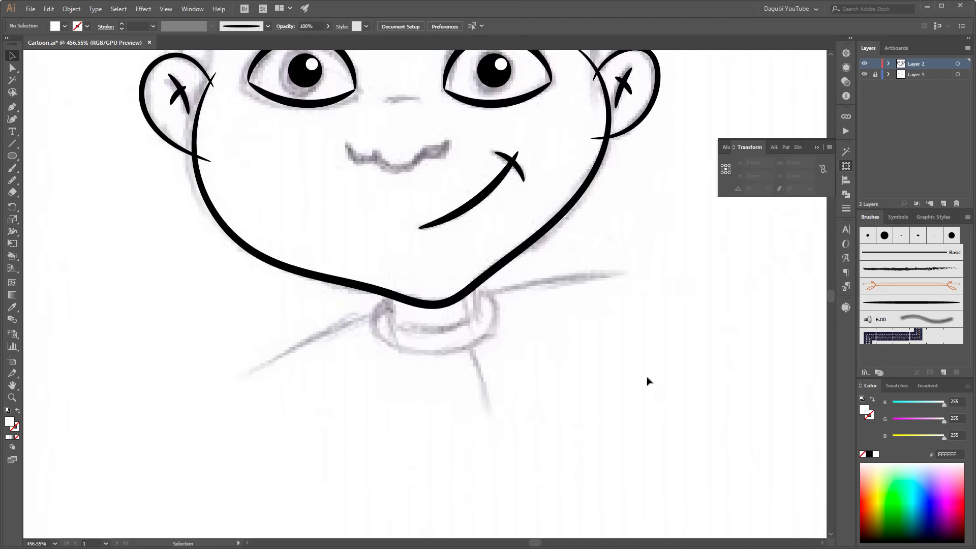
{"action": "left_click", "coordinate": [12, 168]}
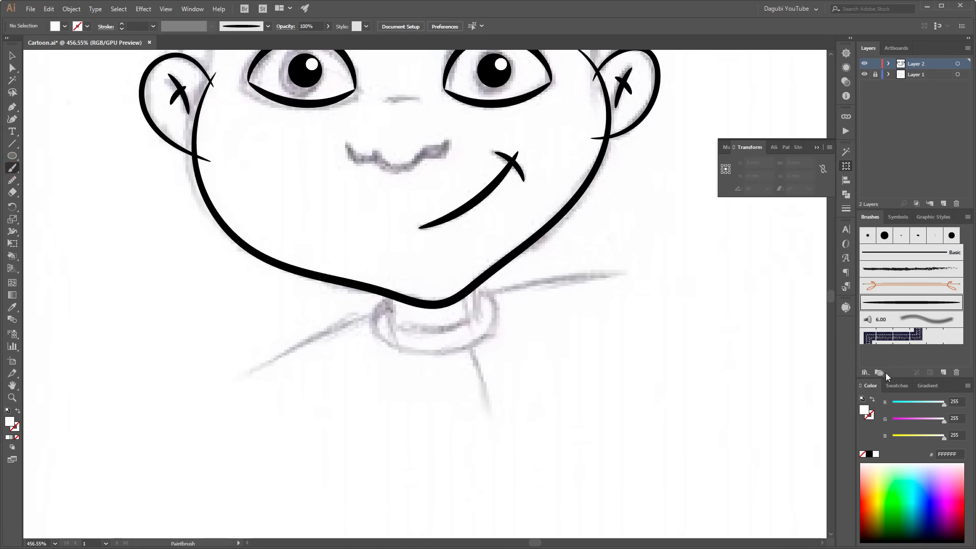
{"action": "left_click", "coordinate": [863, 456]}
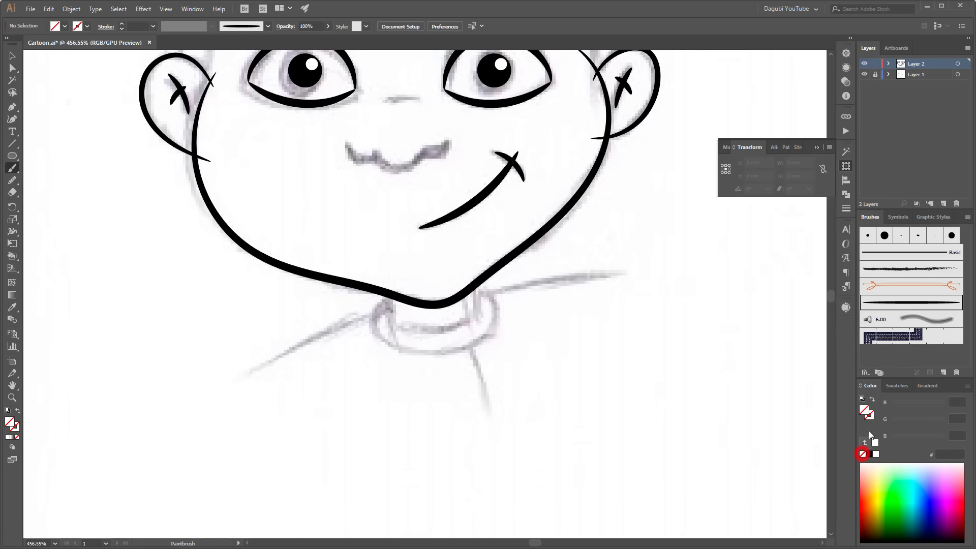
{"action": "left_click", "coordinate": [869, 454]}
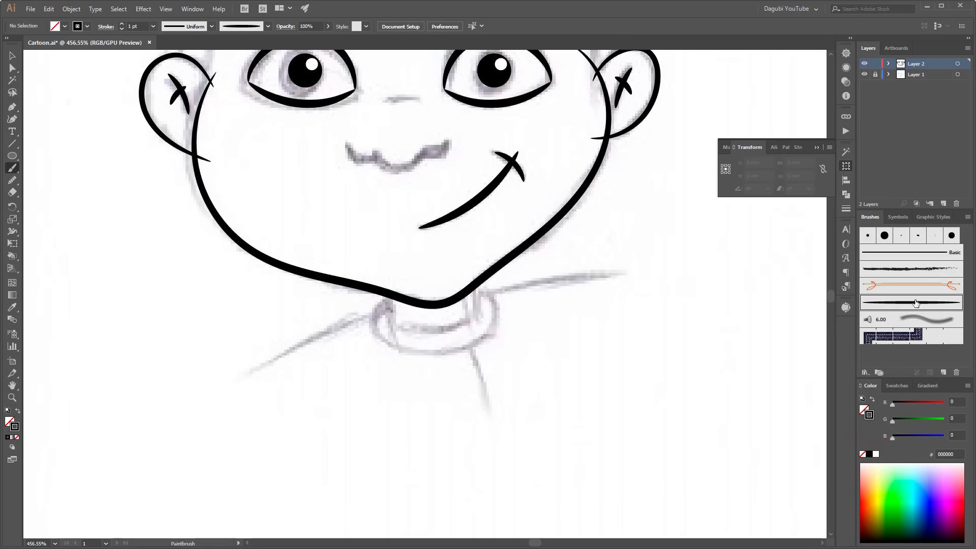
{"action": "left_click", "coordinate": [916, 303]}
Ink both sides of the neck at 0.5 pt, the collar top and the round collar ring
{"action": "left_click_drag", "start_coordinate": [388, 280], "coordinate": [396, 339]}
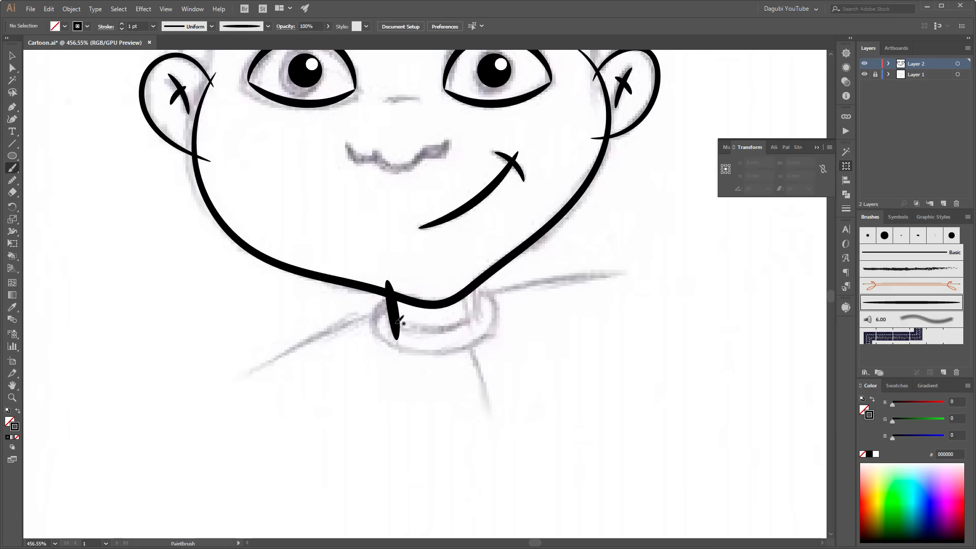
{"action": "left_click", "coordinate": [122, 30]}
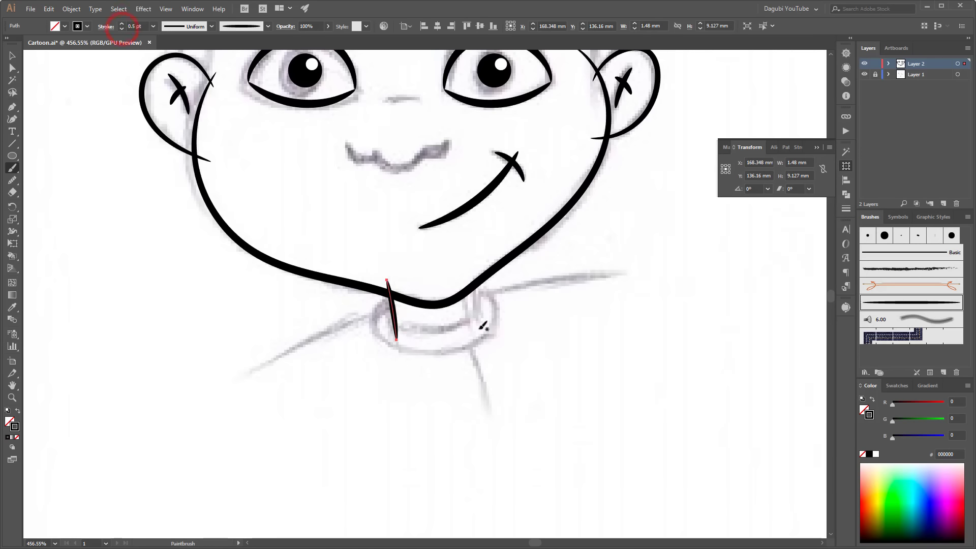
{"action": "left_click_drag", "start_coordinate": [467, 269], "coordinate": [475, 332]}
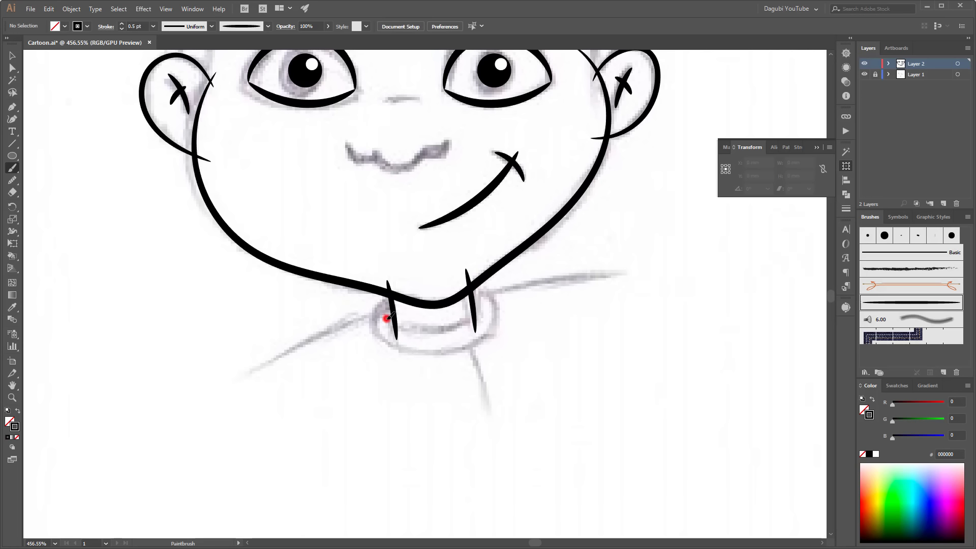
{"action": "mouse_move", "coordinate": [386, 318]}
{"action": "left_mouse_down"}
{"action": "mouse_move", "coordinate": [450, 326]}
{"action": "mouse_move", "coordinate": [478, 316]}
{"action": "left_mouse_up"}
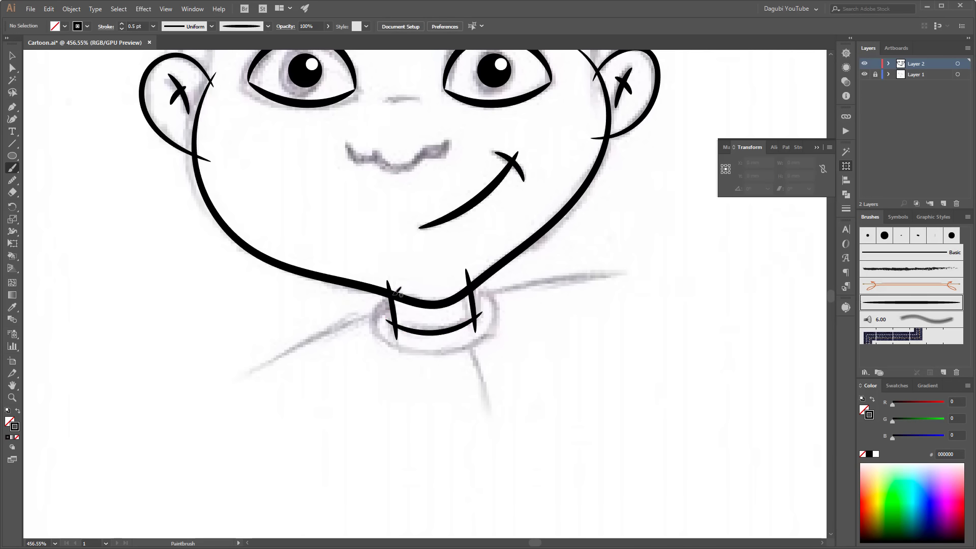
{"action": "left_click_drag", "start_coordinate": [392, 295], "coordinate": [376, 309]}
{"action": "left_click_drag", "start_coordinate": [376, 330], "coordinate": [391, 346]}
{"action": "left_click_drag", "start_coordinate": [477, 281], "coordinate": [480, 283]}
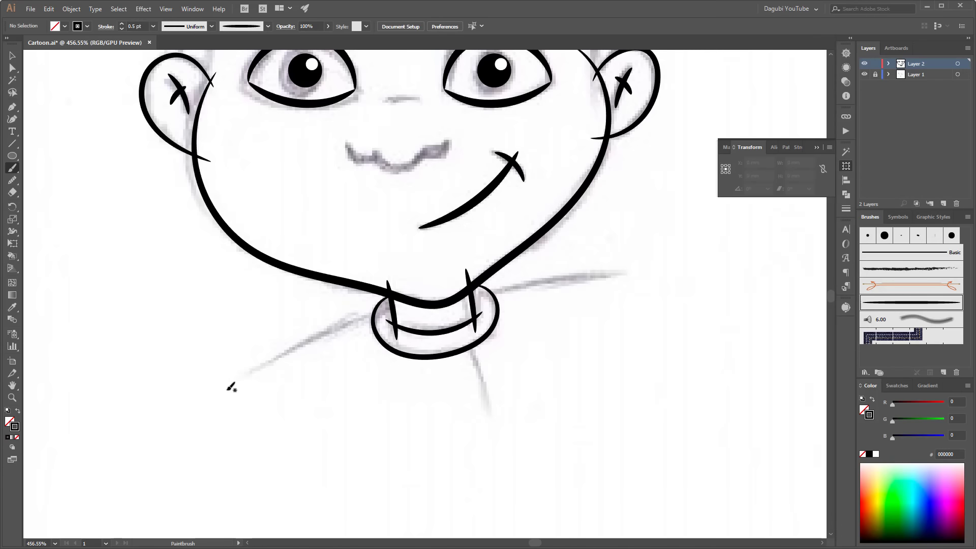
Ink the shoulder line across the collar and nudge it up-left into place
{"action": "left_click_drag", "start_coordinate": [192, 414], "coordinate": [311, 337]}
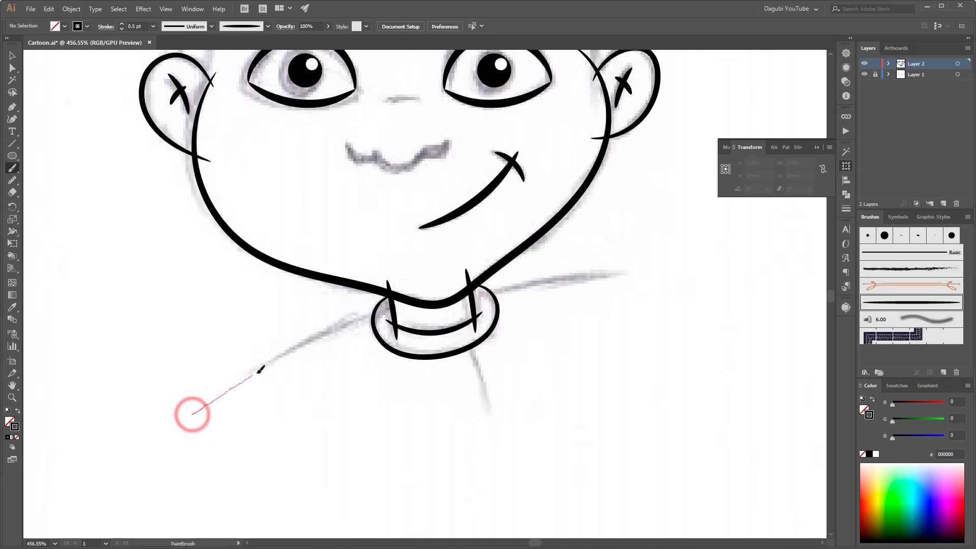
{"action": "left_click_drag", "start_coordinate": [365, 317], "coordinate": [498, 285]}
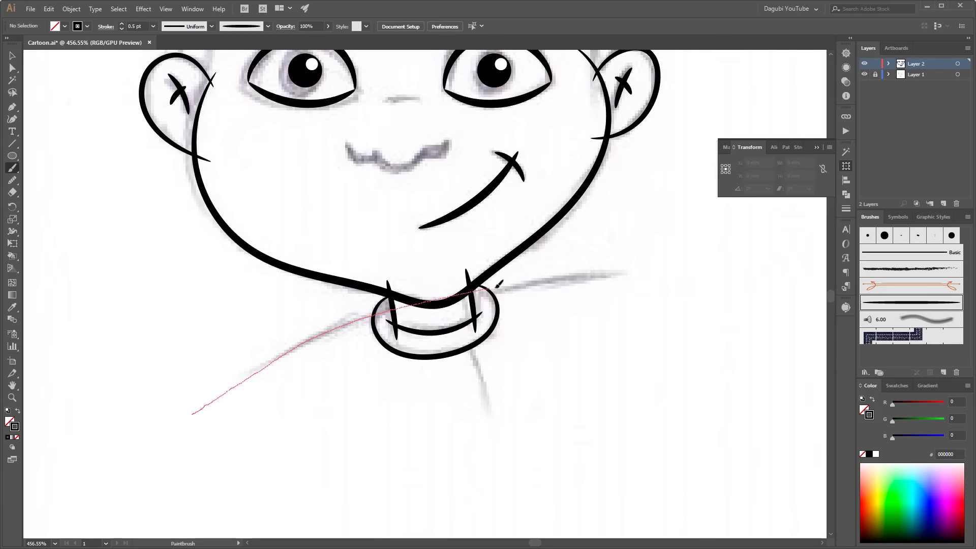
{"action": "left_click_drag", "start_coordinate": [651, 268], "coordinate": [670, 274]}
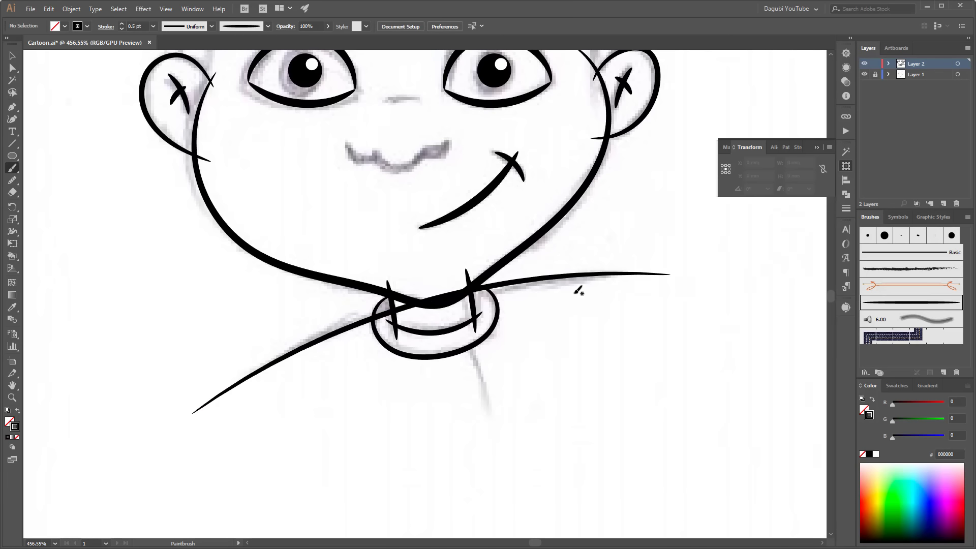
{"action": "left_click", "coordinate": [542, 280], "text": "ctrl"}
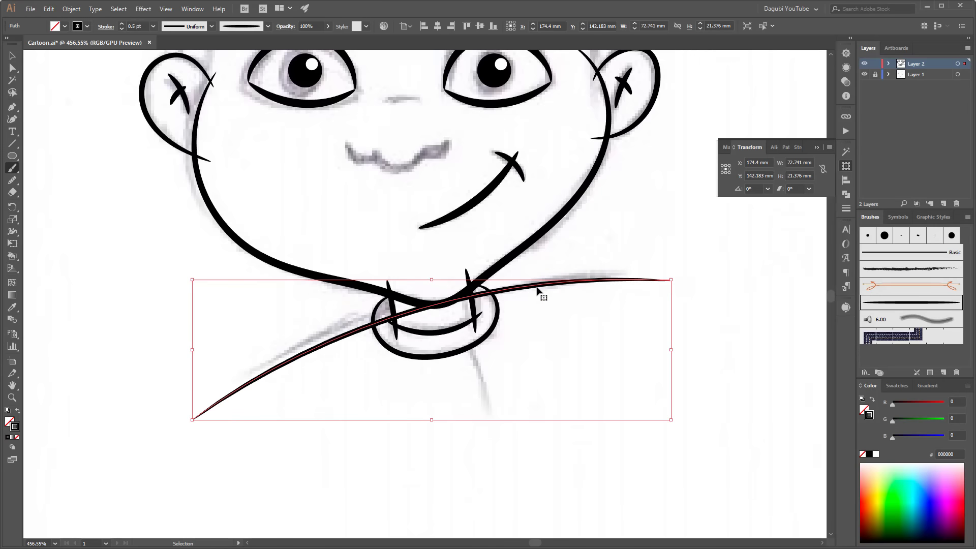
{"action": "left_click_drag", "start_coordinate": [540, 291], "coordinate": [536, 278]}
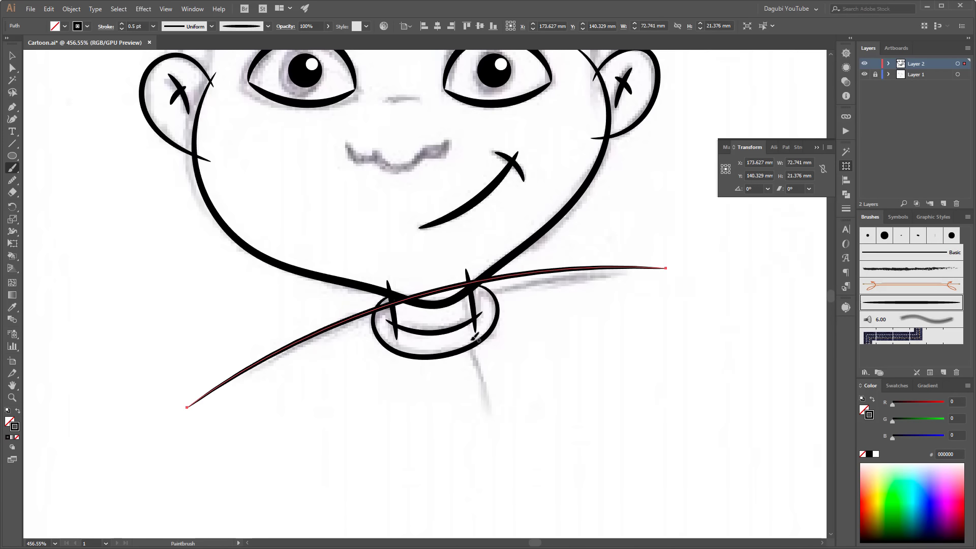
Ink two strands below the collar and the curved torso base, then fit the artboard
{"action": "left_click_drag", "start_coordinate": [469, 338], "coordinate": [498, 430]}
{"action": "left_click_drag", "start_coordinate": [452, 344], "coordinate": [476, 431]}
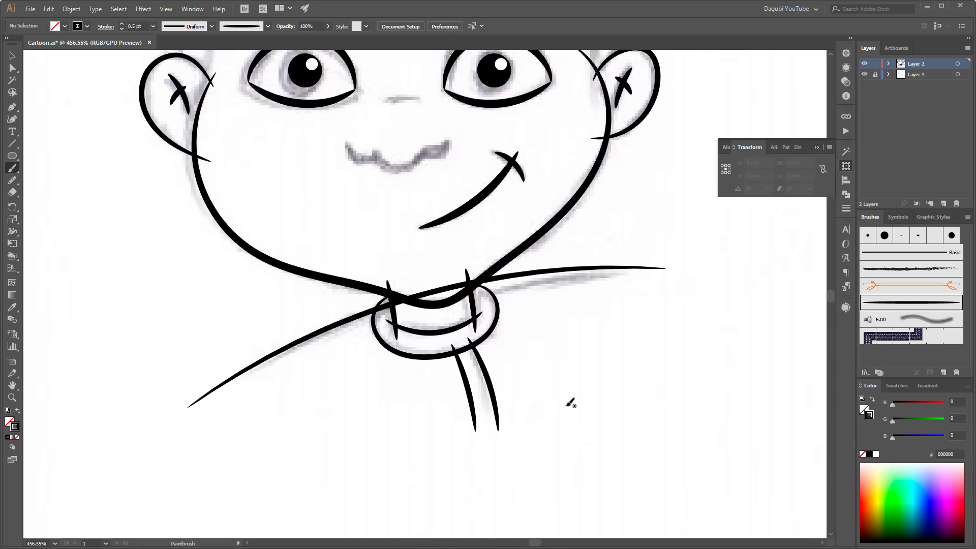
{"action": "left_click_drag", "start_coordinate": [600, 388], "coordinate": [571, 311]}
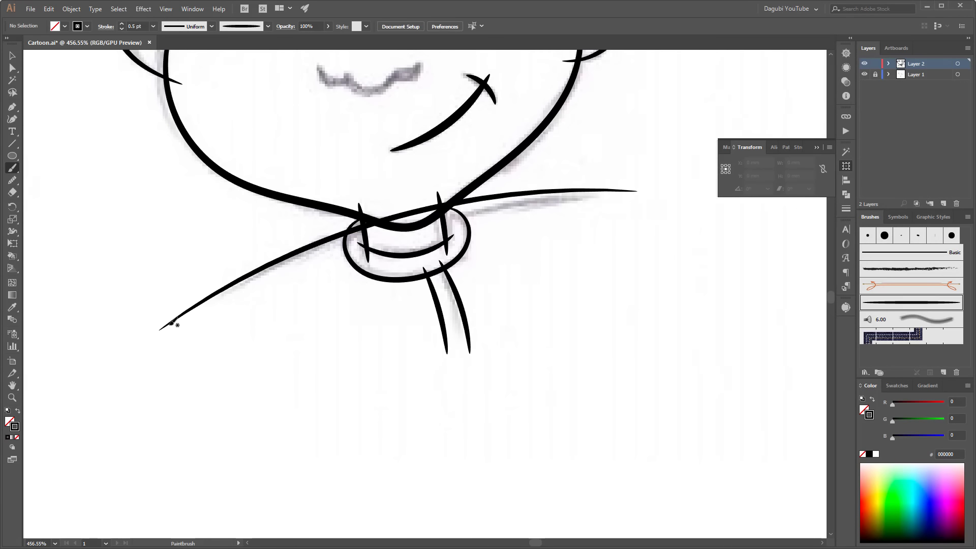
{"action": "mouse_move", "coordinate": [156, 320]}
{"action": "left_mouse_down"}
{"action": "mouse_move", "coordinate": [290, 408]}
{"action": "mouse_move", "coordinate": [608, 306]}
{"action": "mouse_move", "coordinate": [642, 249]}
{"action": "left_mouse_up"}
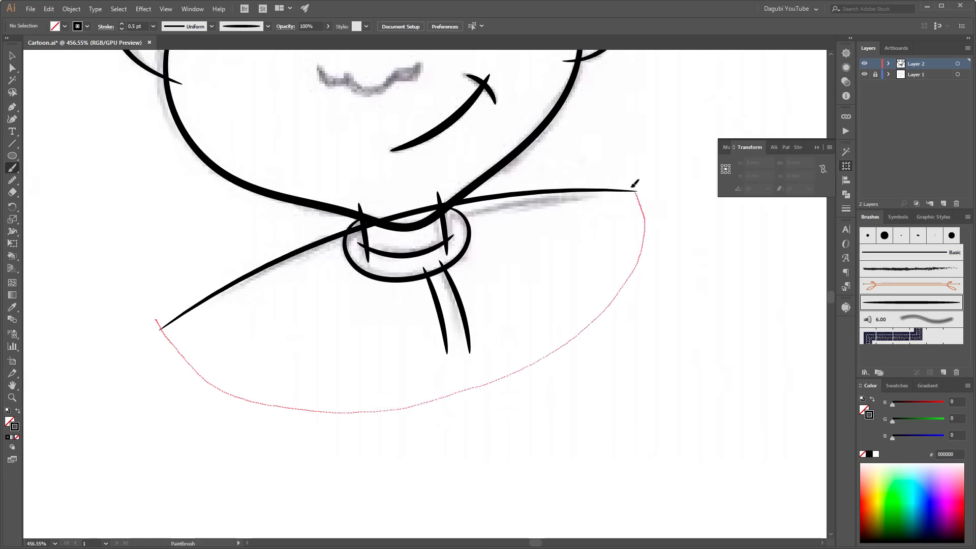
{"action": "left_click_drag", "start_coordinate": [633, 188], "coordinate": [622, 179]}
{"action": "key", "text": "ctrl+0"}
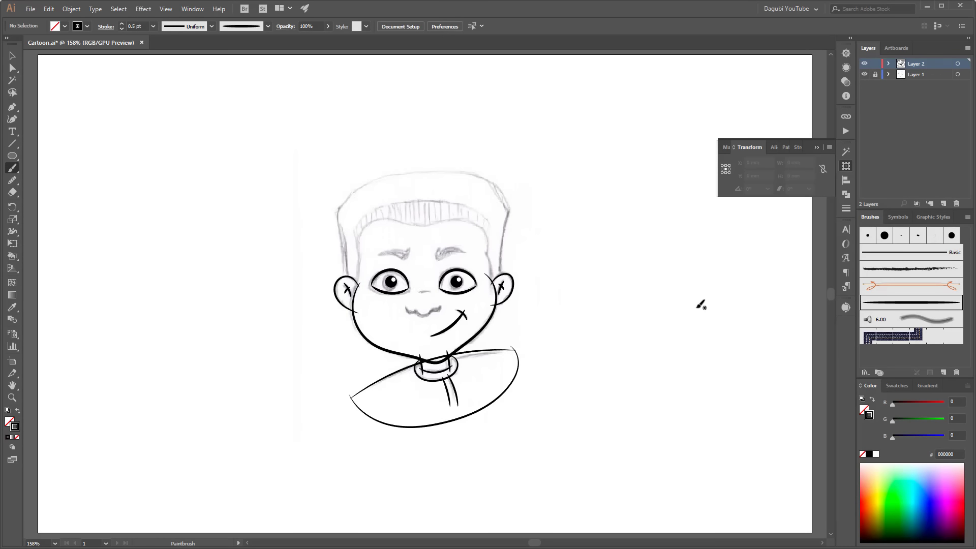
Close the Transform panel and save the drawing
{"action": "left_click", "coordinate": [818, 147]}
{"action": "key", "text": "ctrl+s"}
{"action": "key", "text": "ctrl+0"}
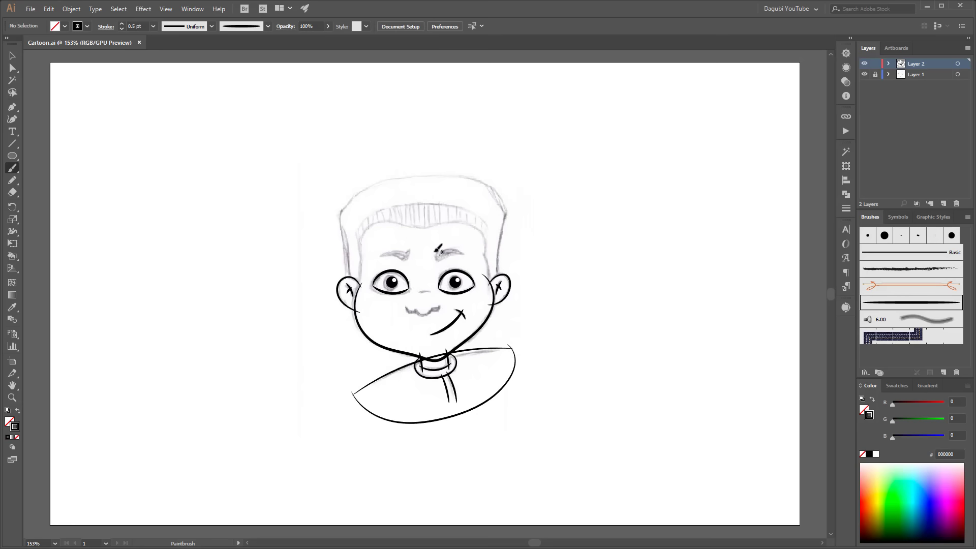
Pencil the wavy shape above the smile with Art Brush 1 at 0.75 pt
{"action": "left_click", "coordinate": [13, 180]}
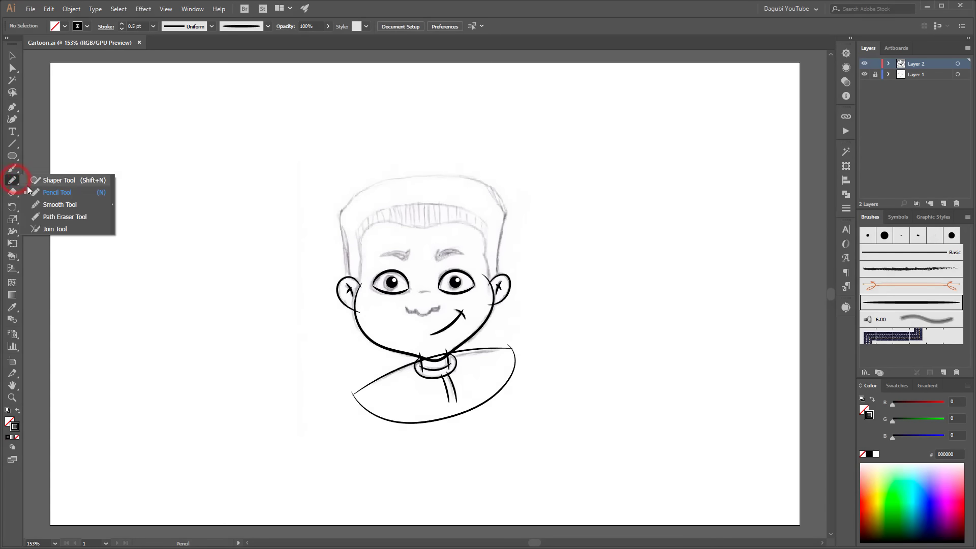
{"action": "left_click", "coordinate": [39, 193]}
{"action": "left_click_drag", "start_coordinate": [422, 308], "coordinate": [651, 444]}
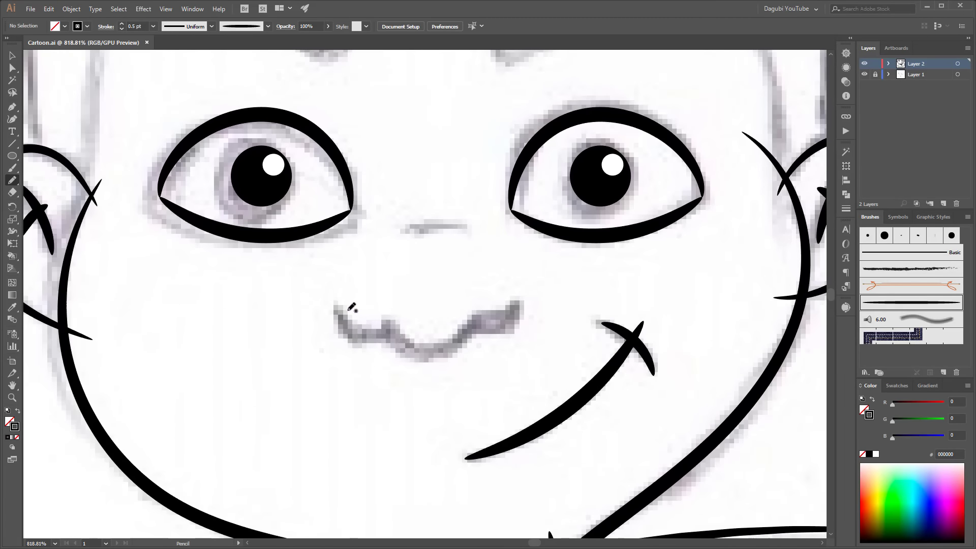
{"action": "mouse_move", "coordinate": [349, 310]}
{"action": "left_mouse_down"}
{"action": "mouse_move", "coordinate": [454, 345]}
{"action": "mouse_move", "coordinate": [528, 298]}
{"action": "left_mouse_up"}
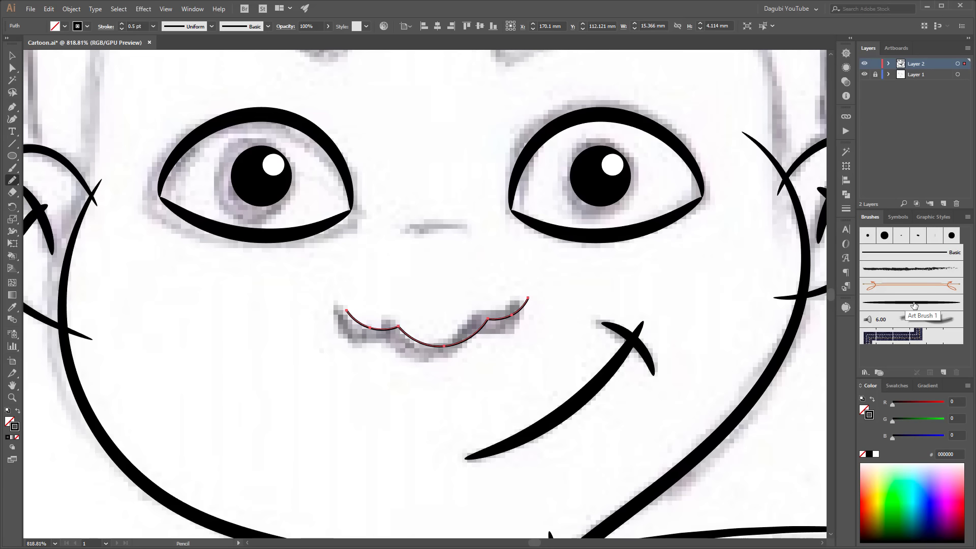
{"action": "left_click", "coordinate": [913, 304]}
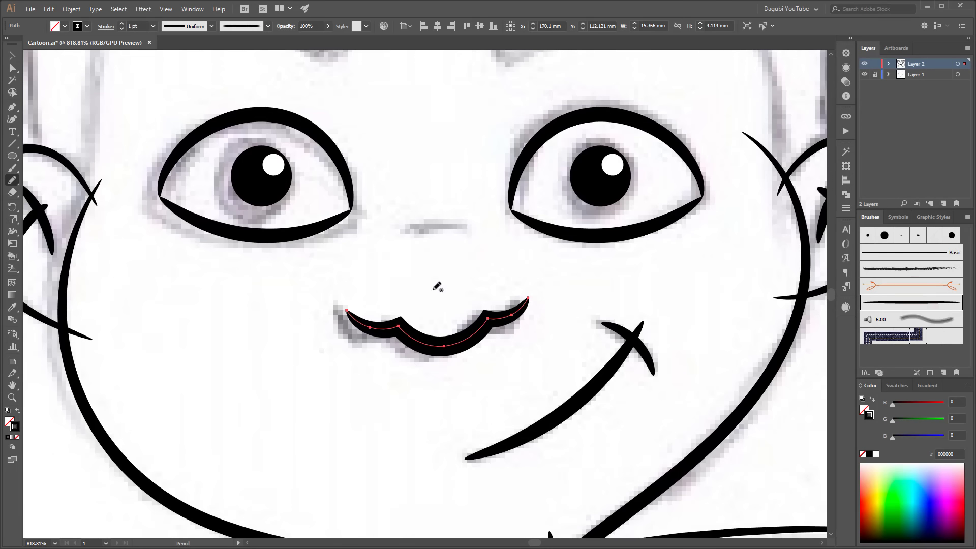
{"action": "left_click", "coordinate": [122, 29]}
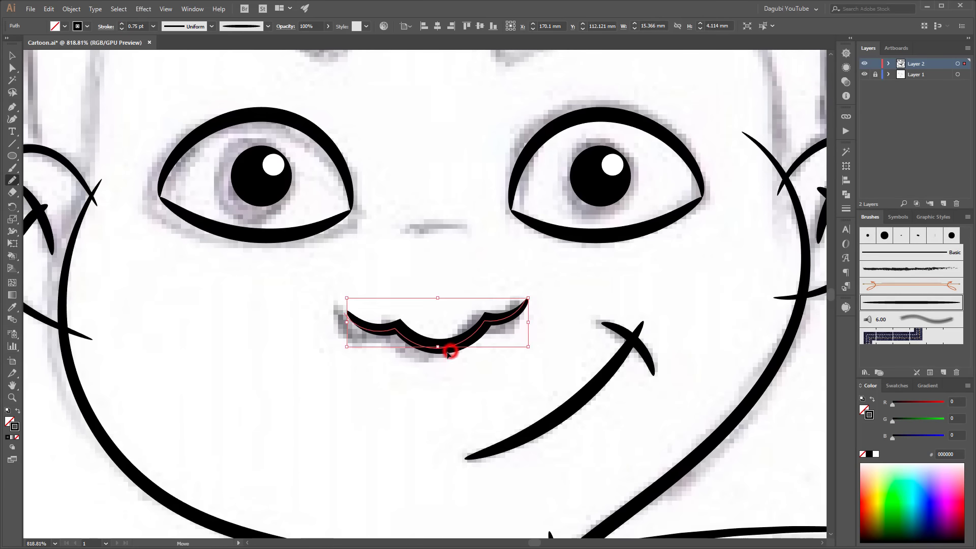
{"action": "left_click_drag", "start_coordinate": [449, 350], "coordinate": [445, 354]}
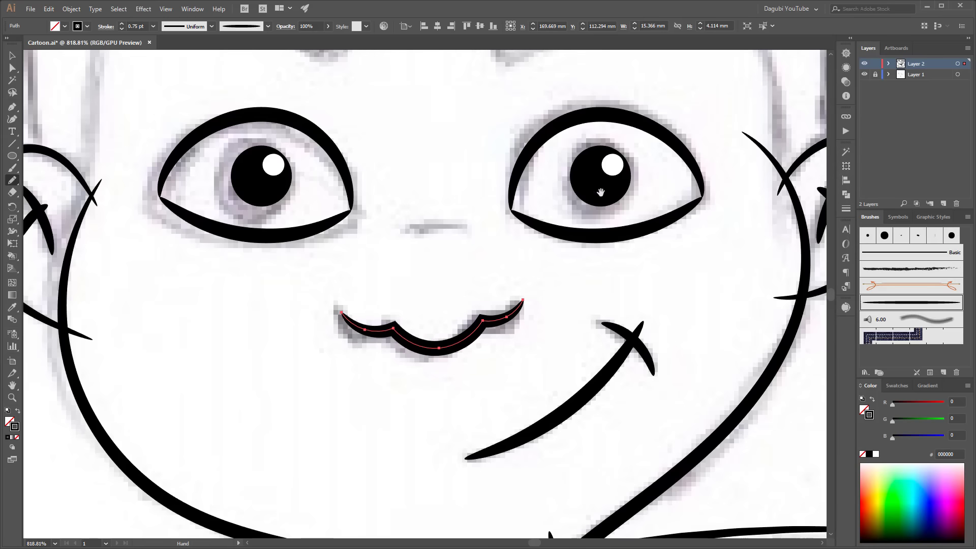
{"action": "left_click_drag", "start_coordinate": [597, 172], "coordinate": [572, 359]}
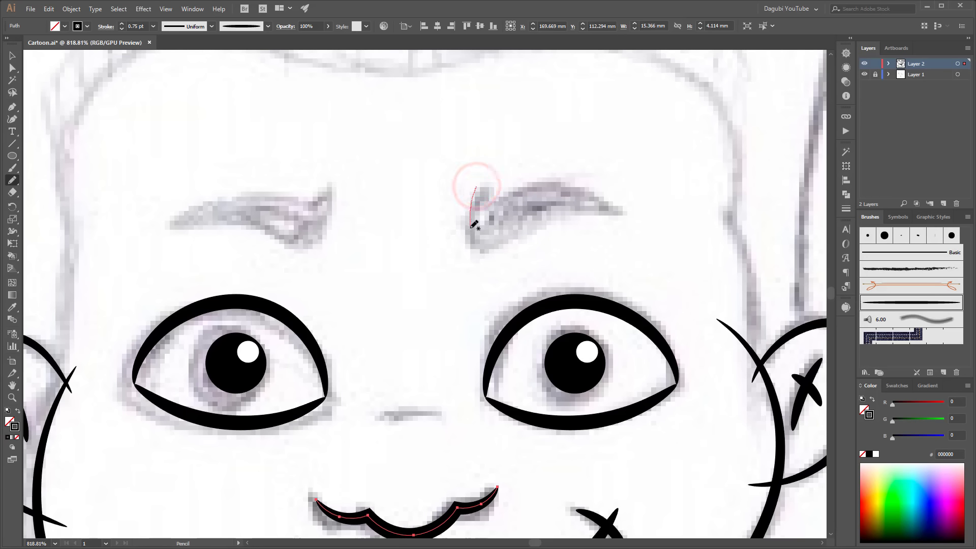
Trace the right eyebrow into a closed pointed outline, redrawing its lower edge
{"action": "left_click_drag", "start_coordinate": [477, 186], "coordinate": [488, 249]}
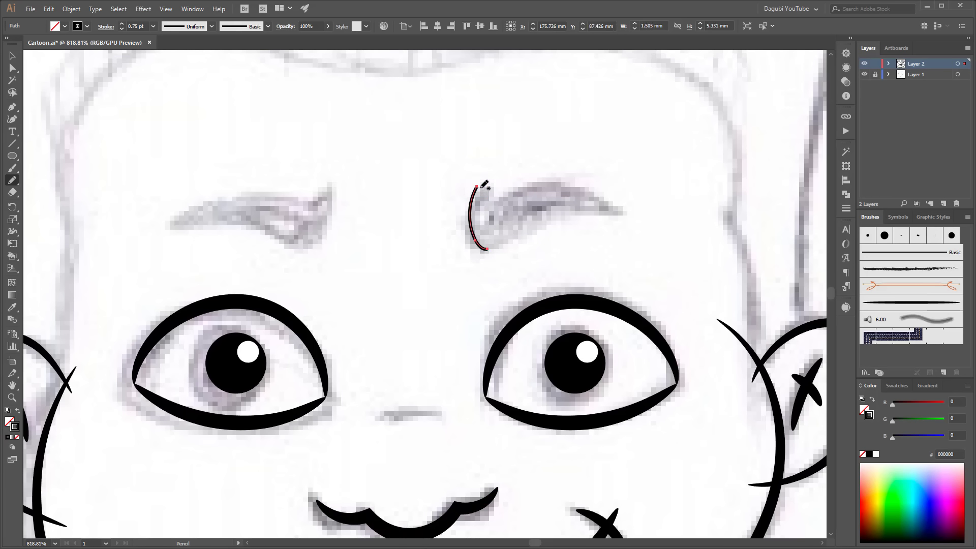
{"action": "mouse_move", "coordinate": [477, 184]}
{"action": "left_mouse_down"}
{"action": "mouse_move", "coordinate": [484, 205]}
{"action": "mouse_move", "coordinate": [495, 187]}
{"action": "mouse_move", "coordinate": [488, 204]}
{"action": "mouse_move", "coordinate": [587, 191]}
{"action": "mouse_move", "coordinate": [631, 216]}
{"action": "left_mouse_up"}
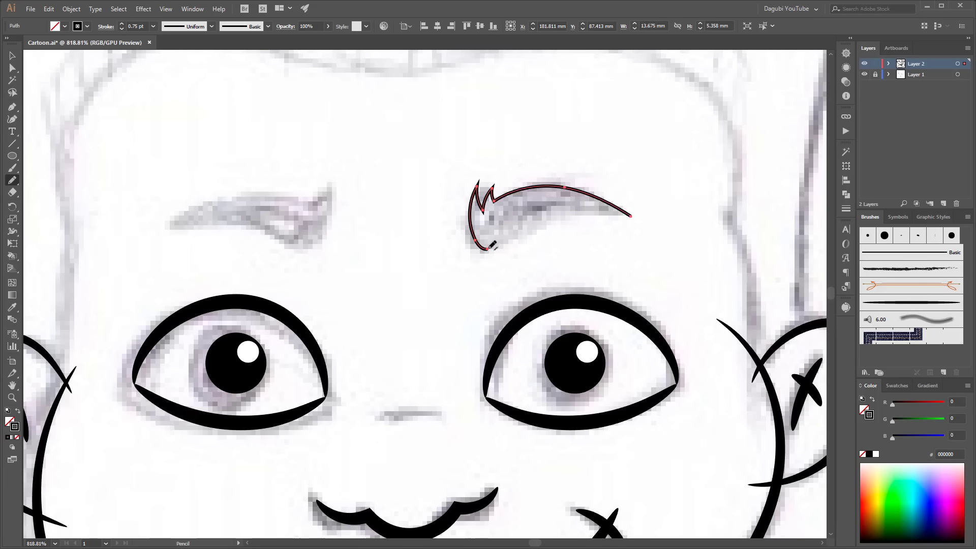
{"action": "left_click_drag", "start_coordinate": [488, 248], "coordinate": [631, 215]}
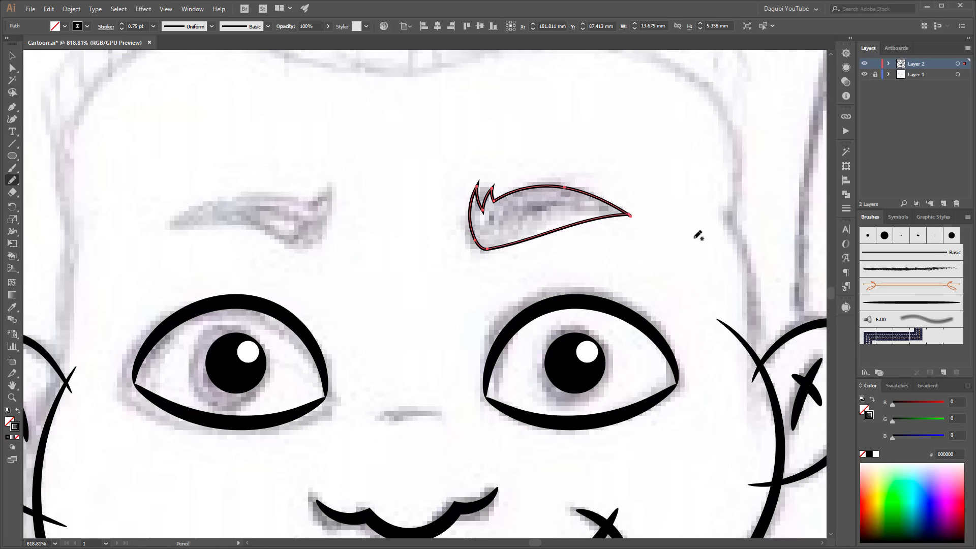
{"action": "key", "text": "ctrl"}
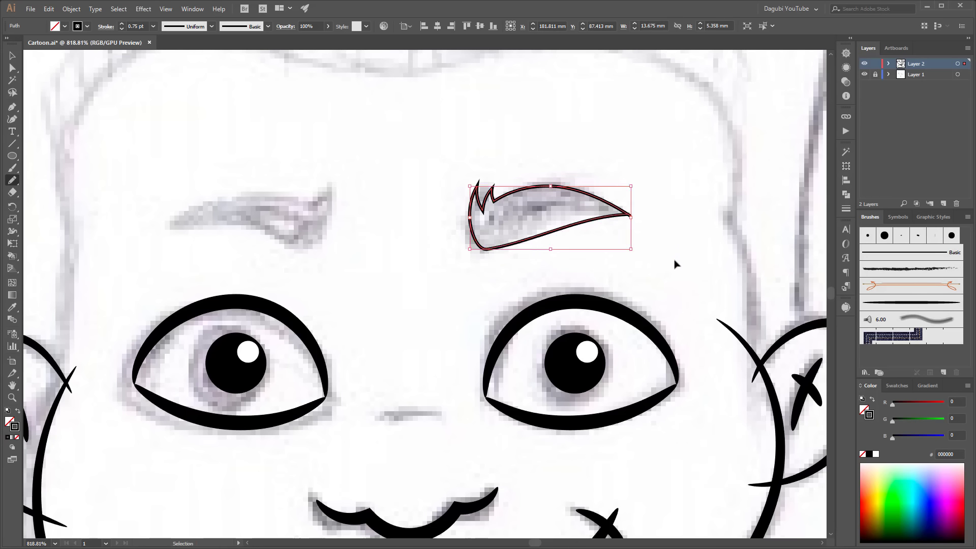
{"action": "key", "text": "ctrl+z"}
{"action": "left_click_drag", "start_coordinate": [488, 249], "coordinate": [575, 218]}
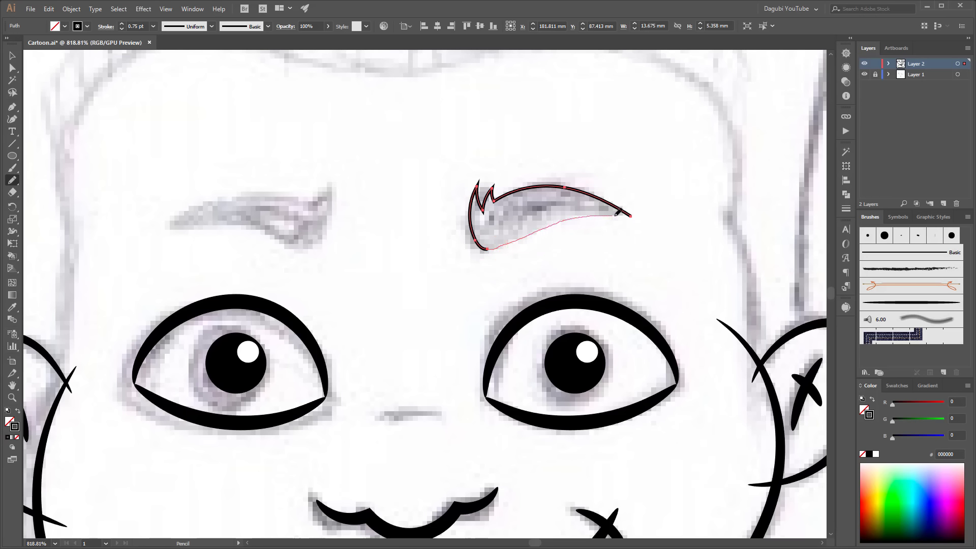
{"action": "left_click_drag", "start_coordinate": [631, 216], "coordinate": [632, 216]}
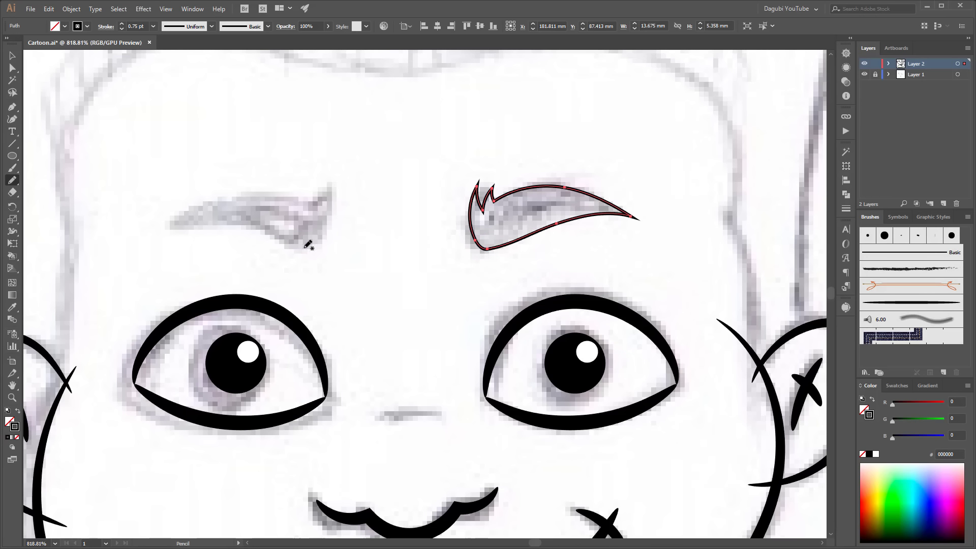
Trace the left eyebrow's top and underside into a closed outline
{"action": "left_click_drag", "start_coordinate": [304, 248], "coordinate": [336, 179]}
{"action": "mouse_move", "coordinate": [331, 179]}
{"action": "left_mouse_down"}
{"action": "mouse_move", "coordinate": [328, 195]}
{"action": "mouse_move", "coordinate": [306, 210]}
{"action": "mouse_move", "coordinate": [316, 190]}
{"action": "mouse_move", "coordinate": [307, 199]}
{"action": "mouse_move", "coordinate": [253, 191]}
{"action": "left_mouse_up"}
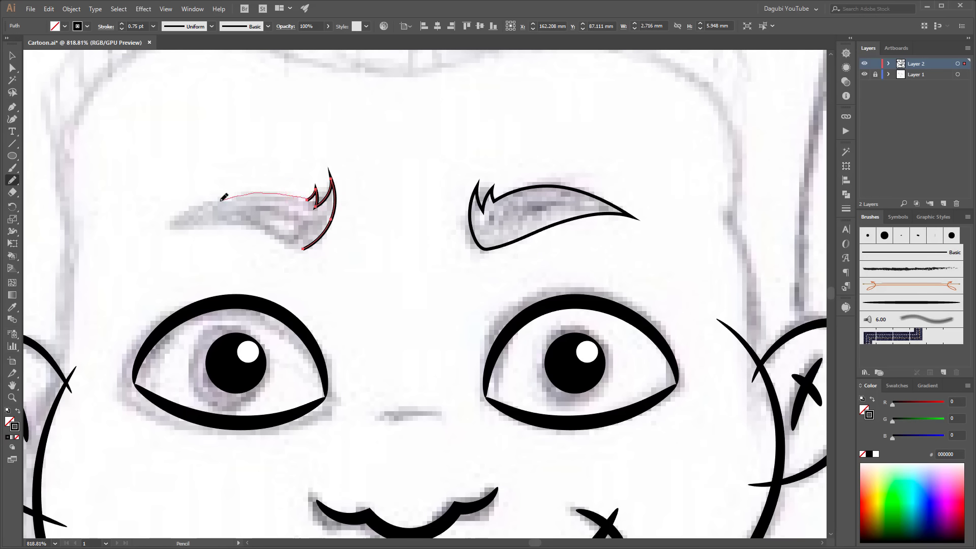
{"action": "left_click_drag", "start_coordinate": [173, 224], "coordinate": [167, 229]}
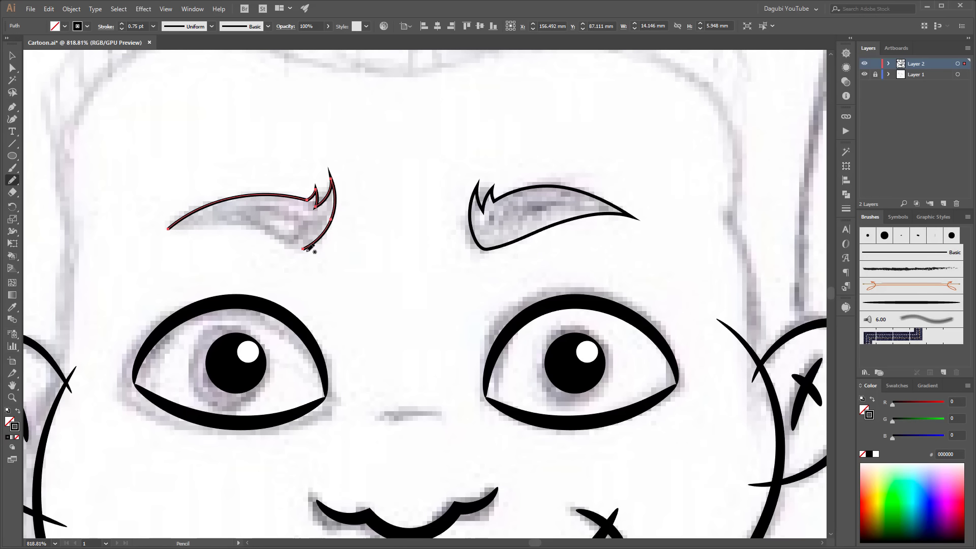
{"action": "left_click_drag", "start_coordinate": [303, 249], "coordinate": [249, 228]}
{"action": "left_click_drag", "start_coordinate": [176, 225], "coordinate": [167, 229]}
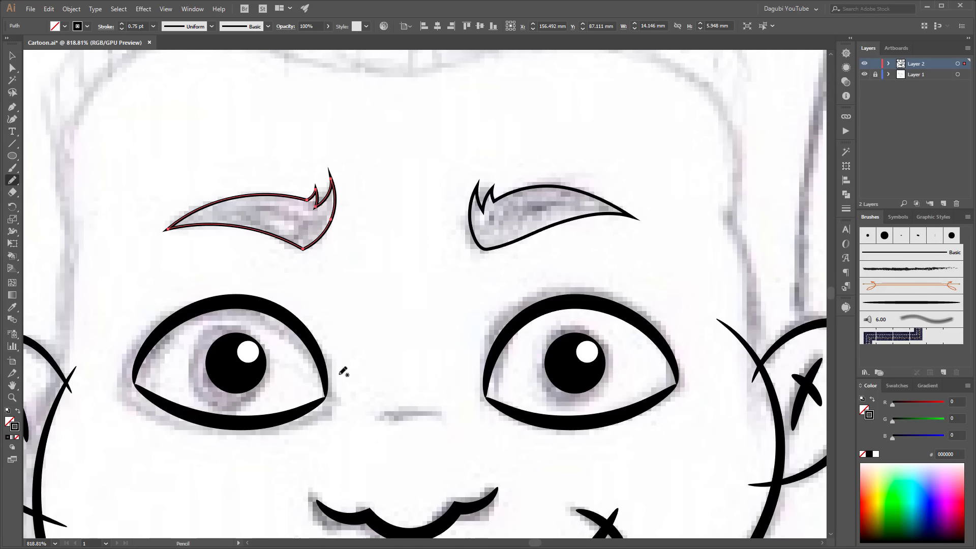
Select both eyebrows and give them a solid black fill with stroke None
{"action": "left_click", "coordinate": [13, 55]}
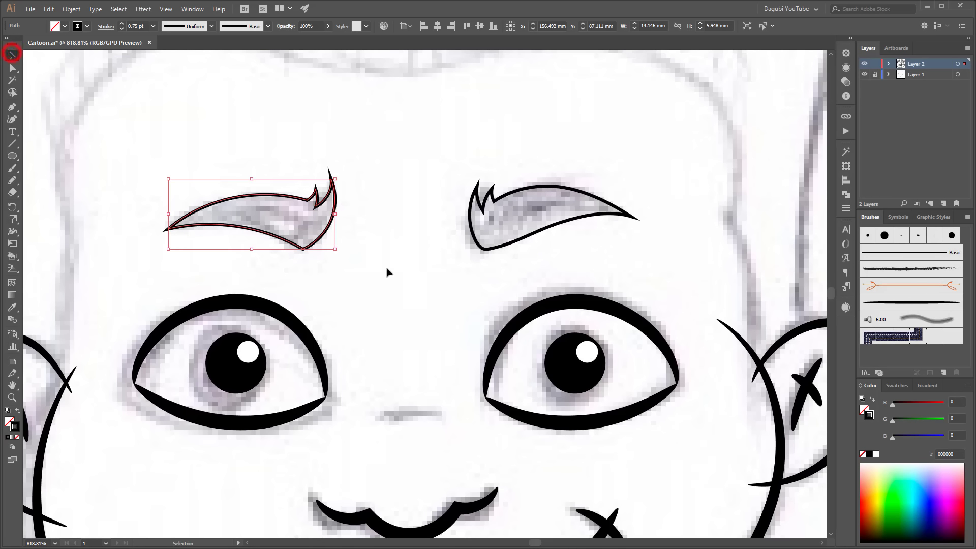
{"action": "left_click", "coordinate": [498, 248], "text": "shift"}
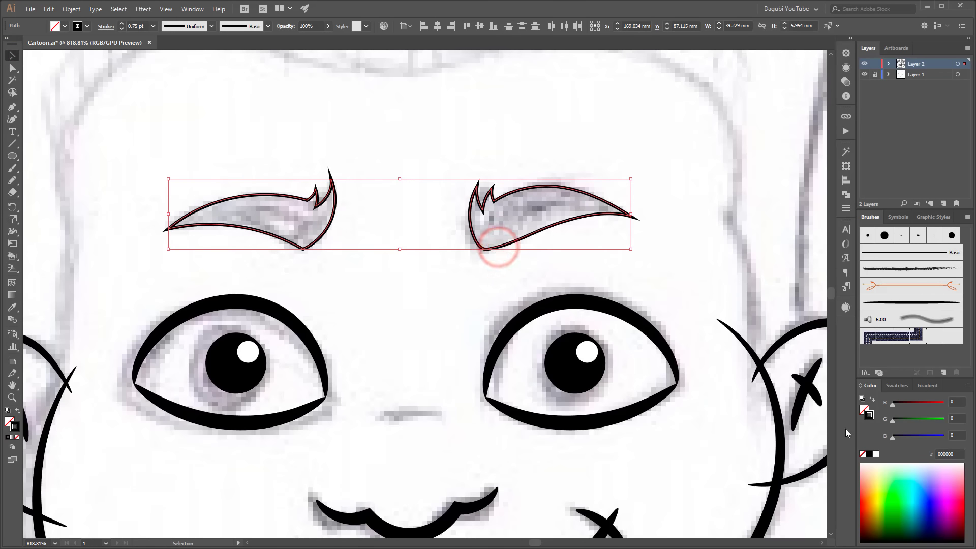
{"action": "left_click", "coordinate": [863, 454]}
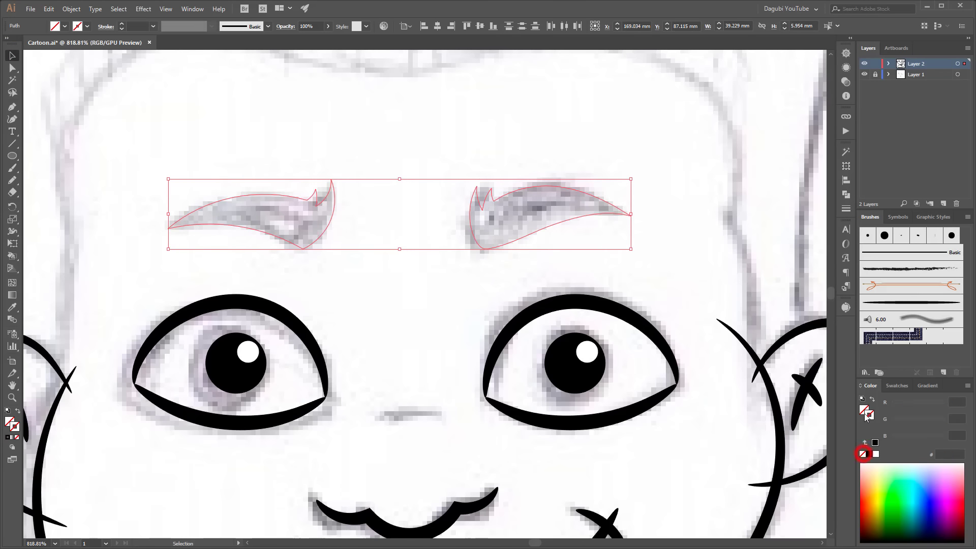
{"action": "left_click", "coordinate": [870, 454]}
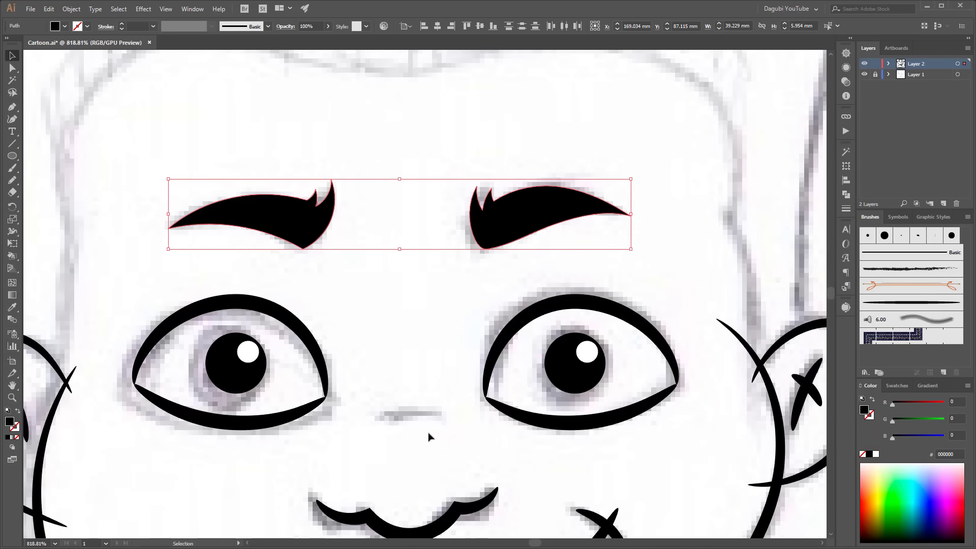
Round the left eyebrow's sharp lower tip using its live-corner widget
{"action": "left_click_drag", "start_coordinate": [294, 246], "coordinate": [501, 395]}
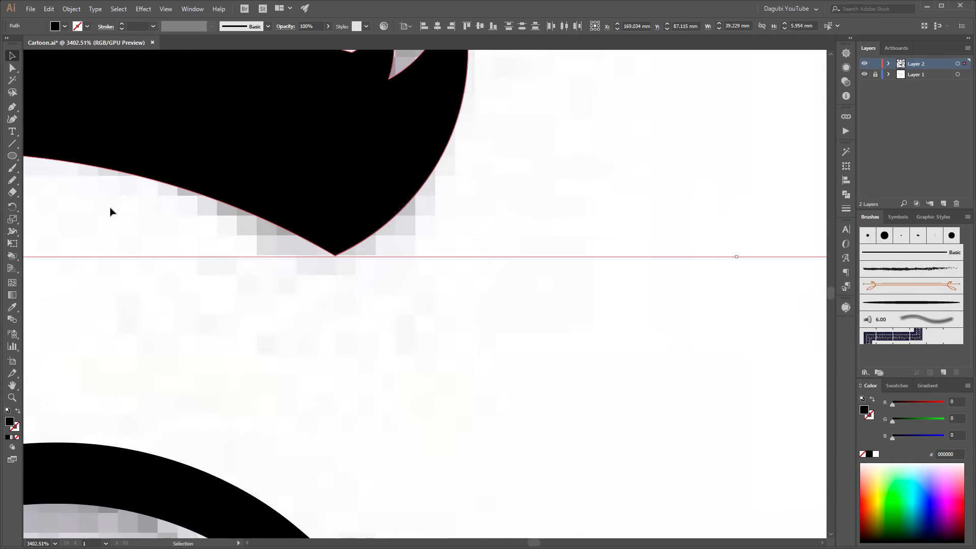
{"action": "left_click", "coordinate": [12, 68]}
{"action": "left_click", "coordinate": [335, 256]}
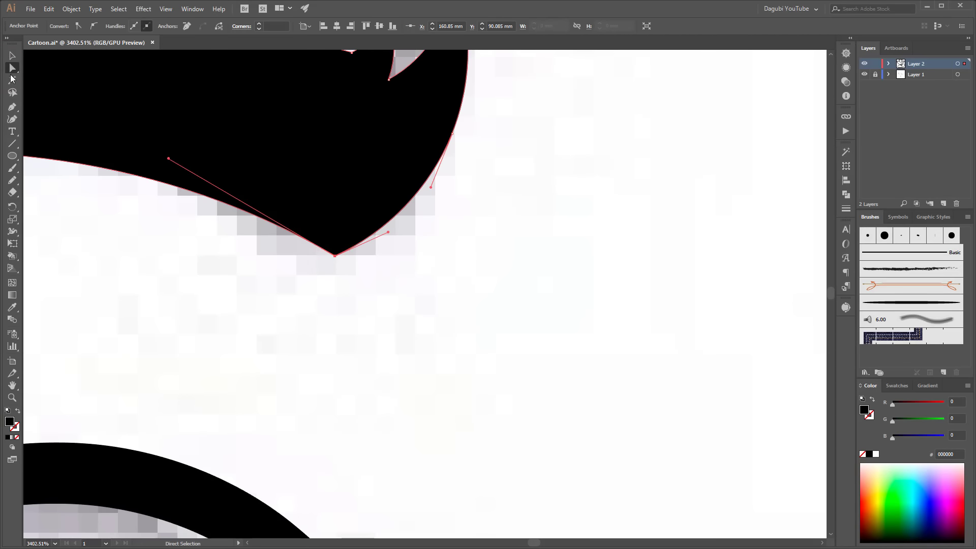
{"action": "left_click", "coordinate": [12, 68]}
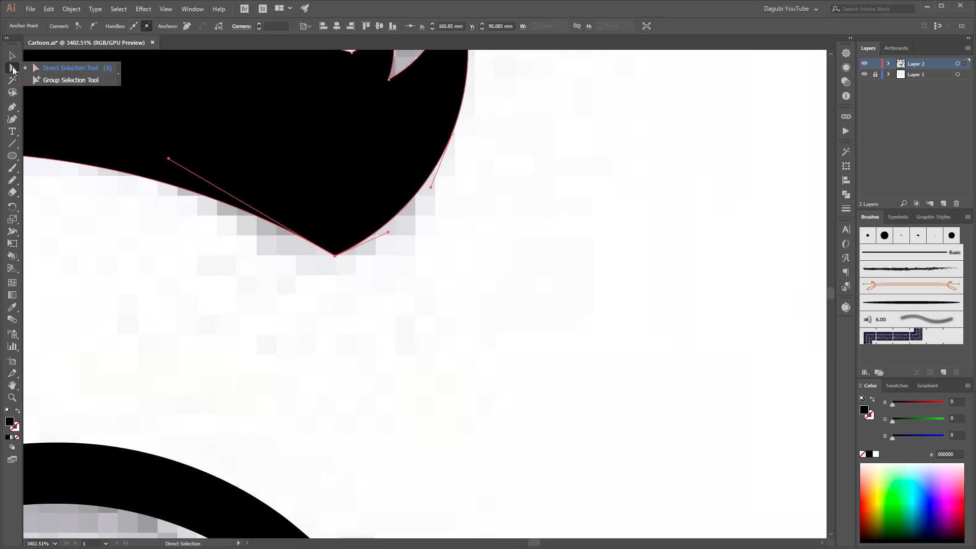
{"action": "left_click", "coordinate": [56, 70]}
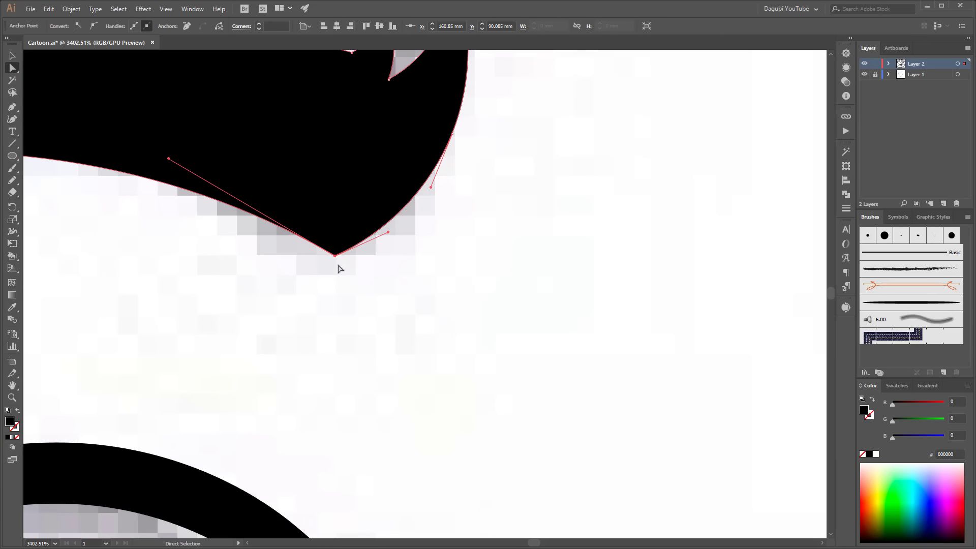
{"action": "left_click_drag", "start_coordinate": [334, 249], "coordinate": [377, 187]}
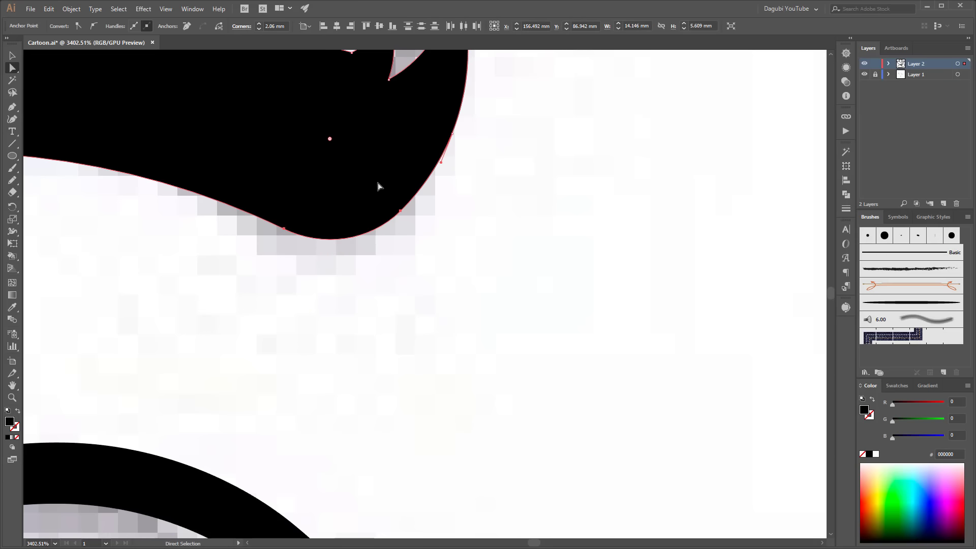
Round the right eyebrow's tip to about 1.86 mm, then fit the artboard
{"action": "left_click_drag", "start_coordinate": [420, 316], "coordinate": [712, 285]}
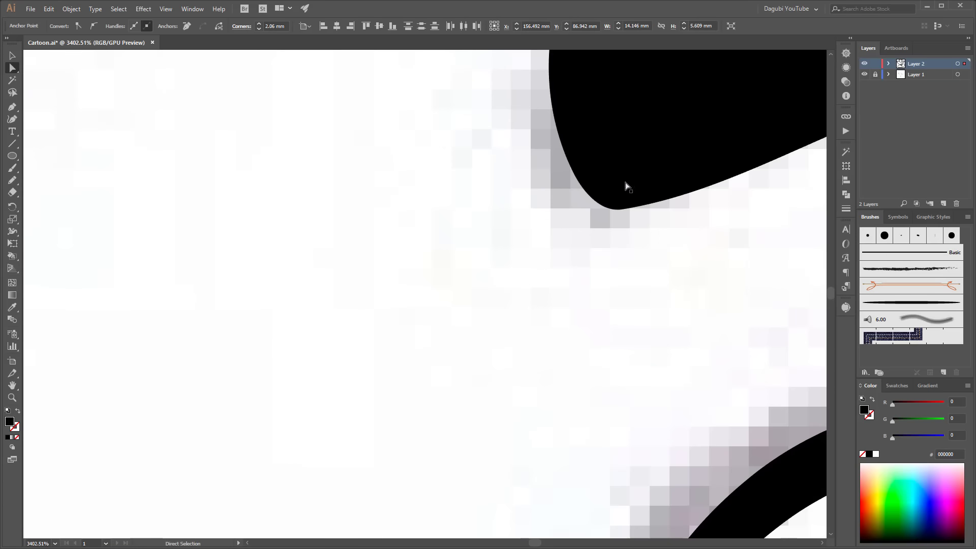
{"action": "left_click", "coordinate": [627, 181]}
{"action": "left_click_drag", "start_coordinate": [627, 181], "coordinate": [623, 208]}
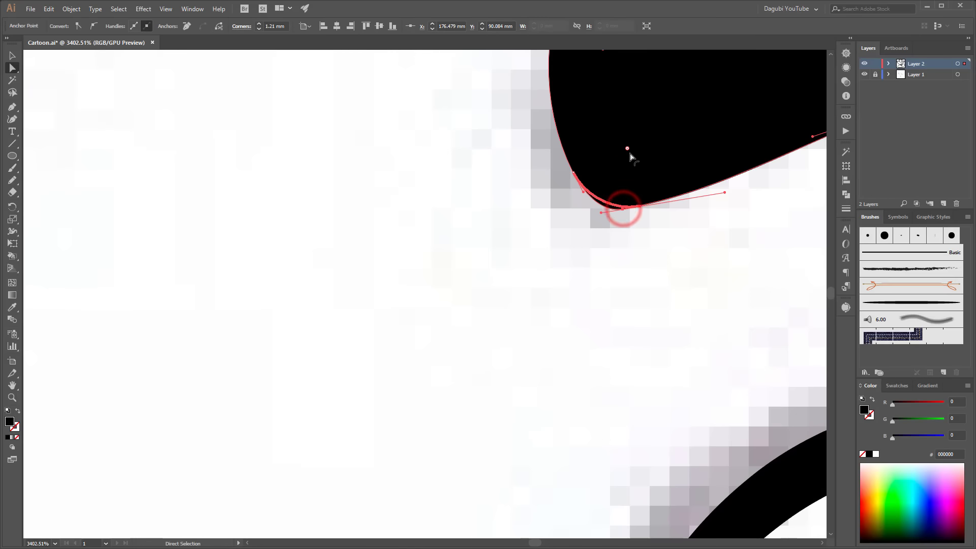
{"action": "left_click_drag", "start_coordinate": [628, 149], "coordinate": [640, 101]}
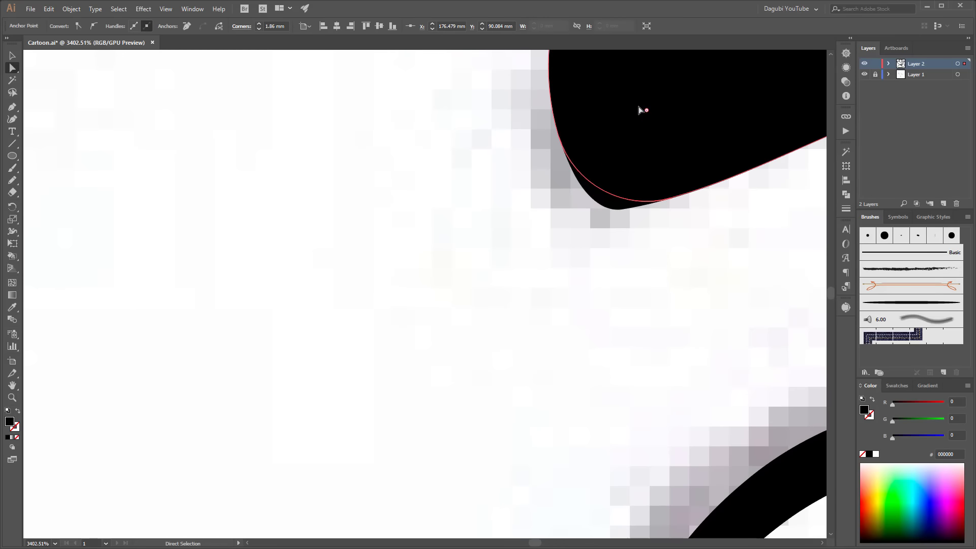
{"action": "key", "text": "ctrl+0"}
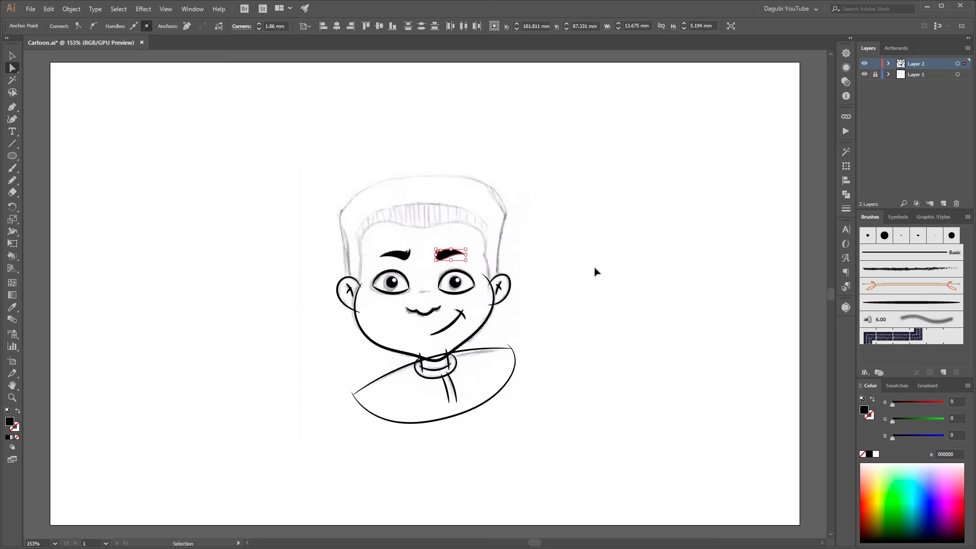
{"action": "left_click", "coordinate": [596, 268]}
{"action": "left_click", "coordinate": [427, 244]}
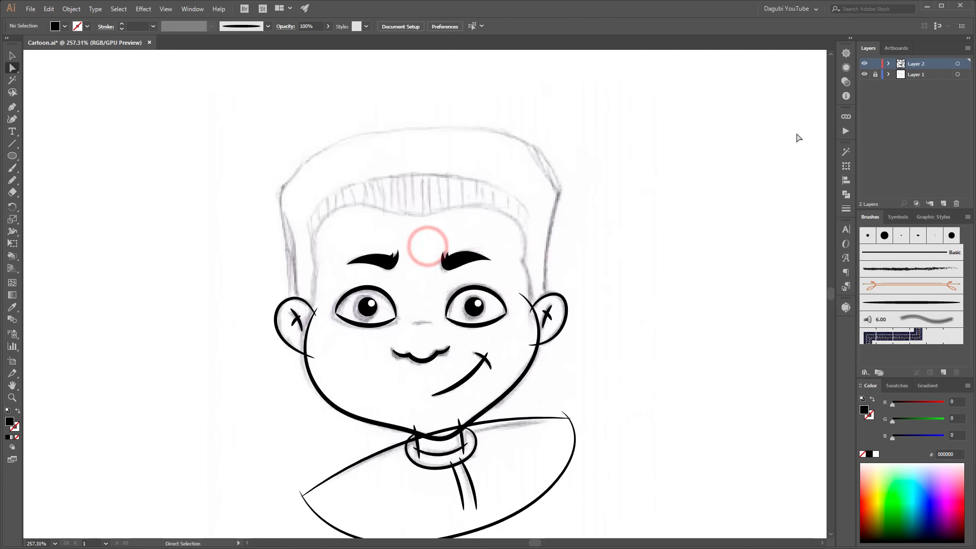
{"action": "left_click", "coordinate": [865, 75]}
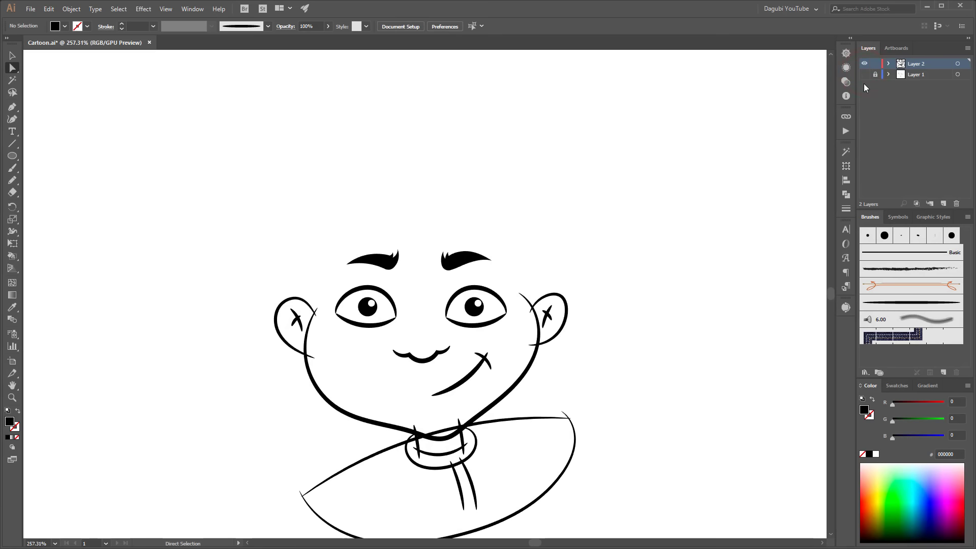
{"action": "left_click", "coordinate": [864, 74]}
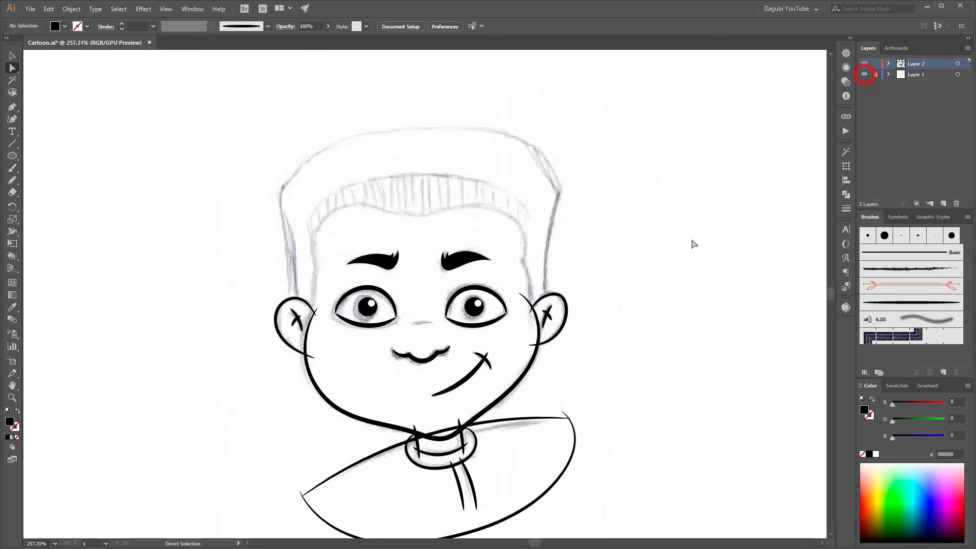
{"action": "key", "text": "ctrl+space"}
{"action": "mouse_move", "coordinate": [322, 293]}
{"action": "left_mouse_down"}
{"action": "mouse_move", "coordinate": [438, 254]}
{"action": "mouse_move", "coordinate": [389, 296]}
{"action": "left_mouse_up"}
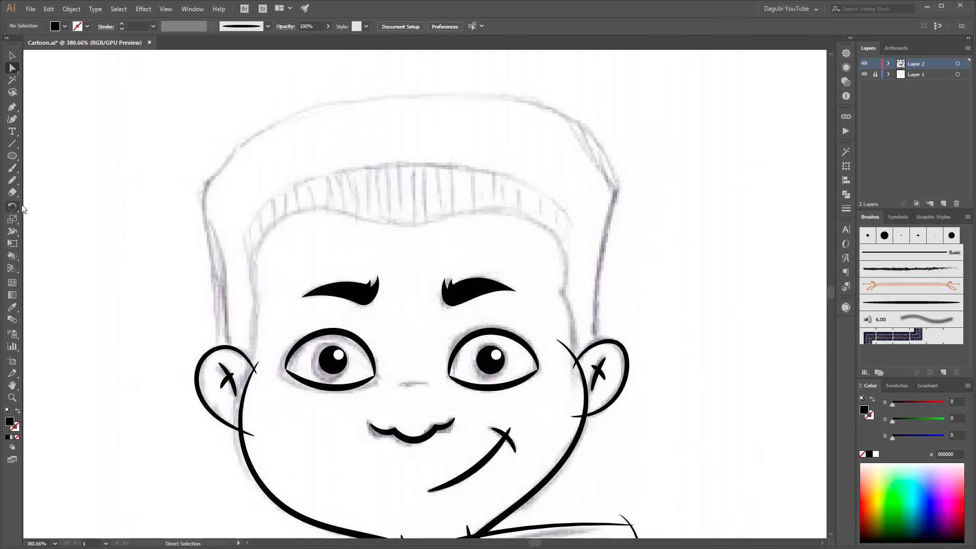
Pencil the hairline up from the left ear as a black stroke with no fill
{"action": "left_click", "coordinate": [13, 180]}
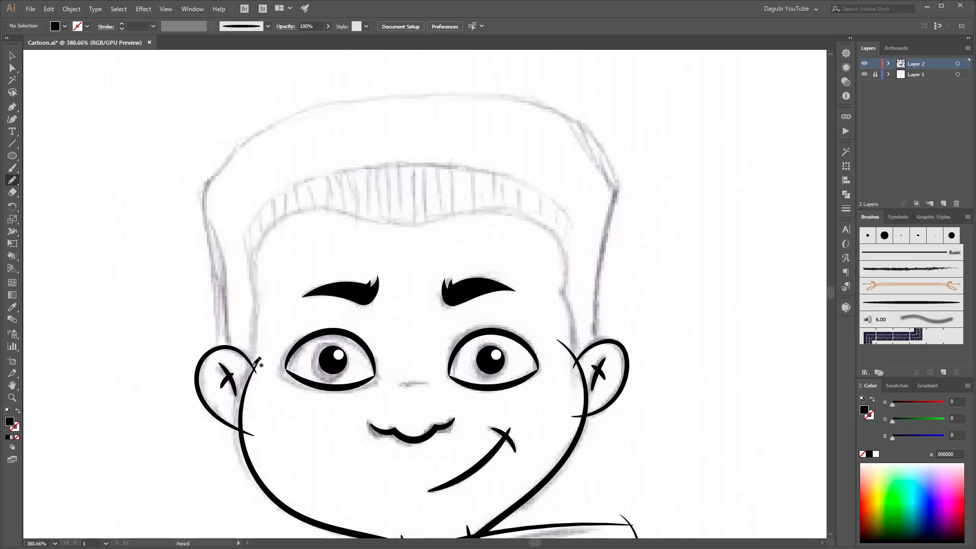
{"action": "left_click_drag", "start_coordinate": [249, 370], "coordinate": [247, 261]}
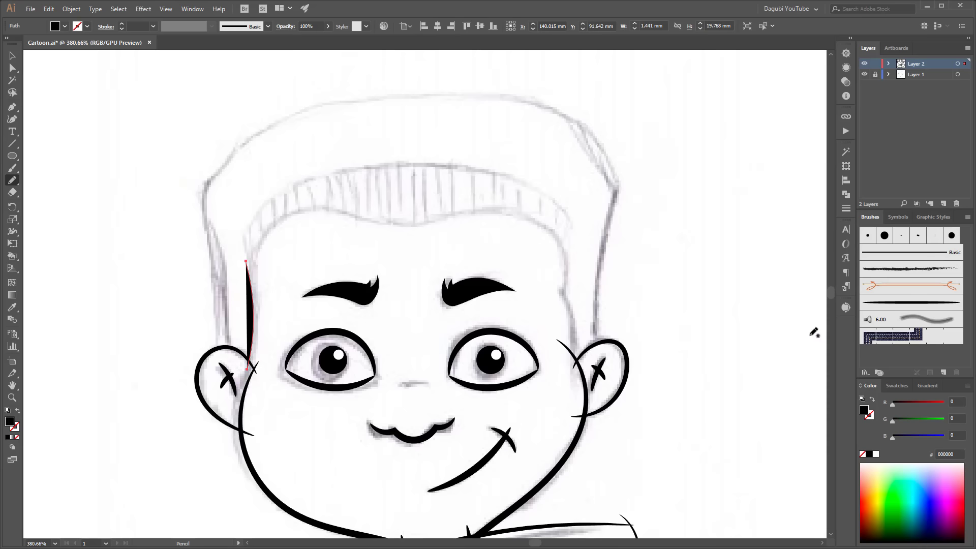
{"action": "left_click", "coordinate": [864, 456]}
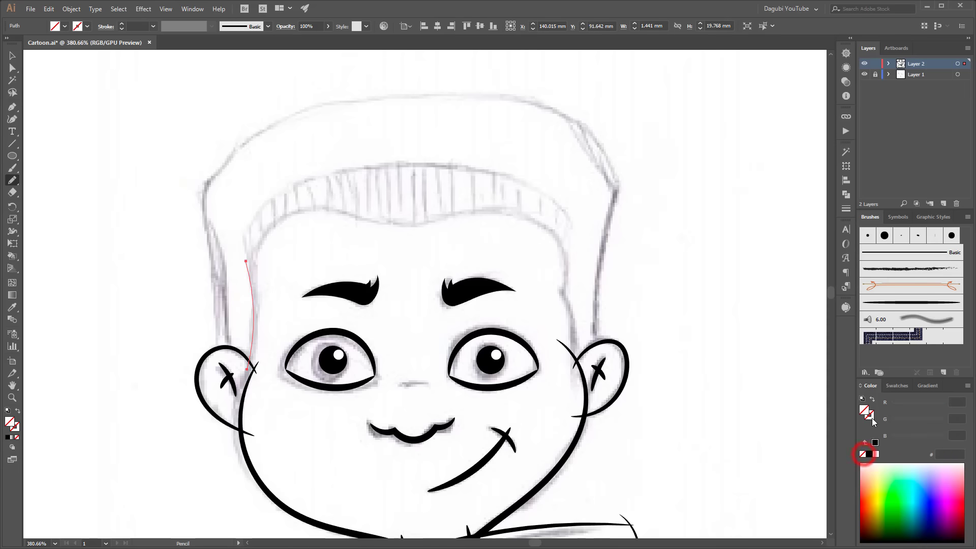
{"action": "left_click", "coordinate": [869, 414]}
{"action": "left_click", "coordinate": [869, 454]}
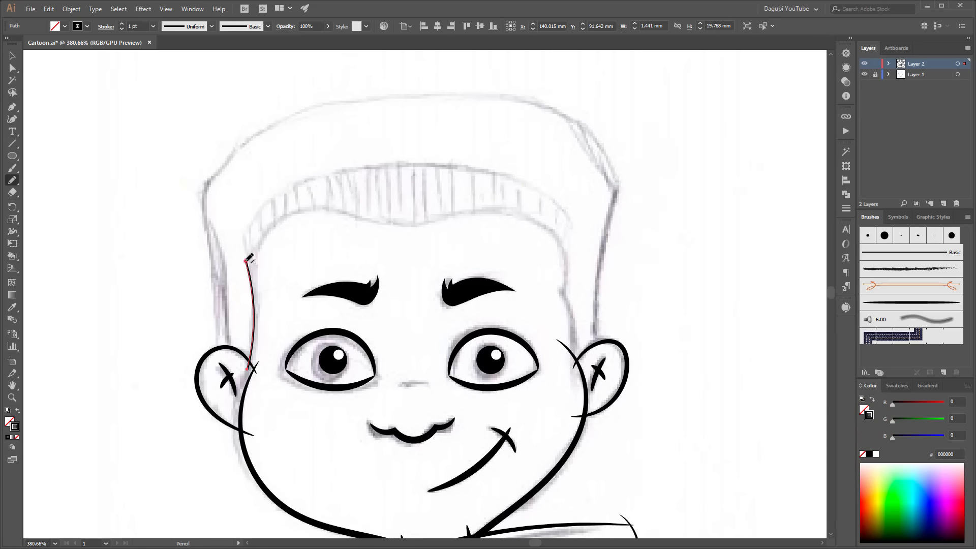
Extend the hairline across the forehead and down to the right ear
{"action": "left_click_drag", "start_coordinate": [246, 262], "coordinate": [271, 224]}
{"action": "mouse_move", "coordinate": [333, 216]}
{"action": "left_mouse_down"}
{"action": "mouse_move", "coordinate": [325, 208]}
{"action": "mouse_move", "coordinate": [381, 223]}
{"action": "left_mouse_up"}
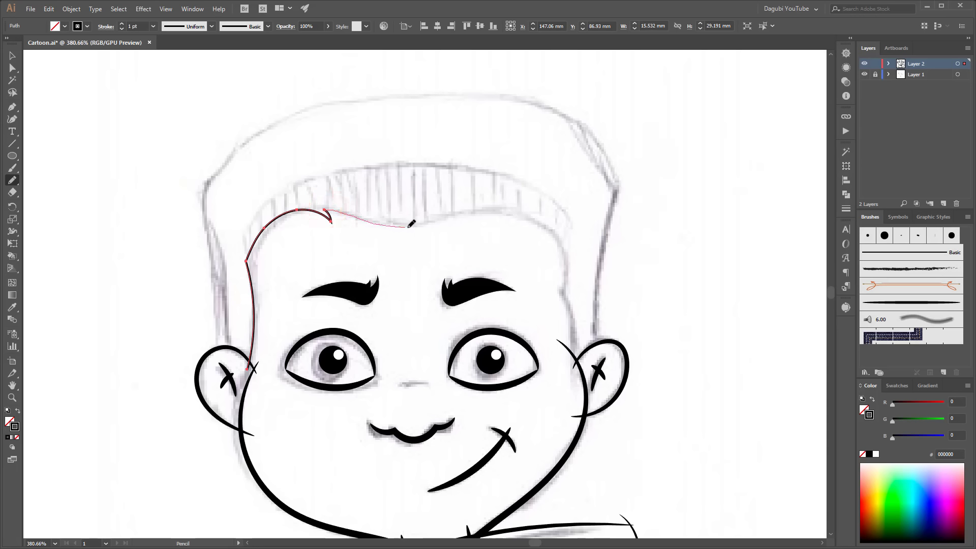
{"action": "mouse_move", "coordinate": [462, 214]}
{"action": "left_mouse_down"}
{"action": "mouse_move", "coordinate": [481, 209]}
{"action": "mouse_move", "coordinate": [474, 220]}
{"action": "left_mouse_up"}
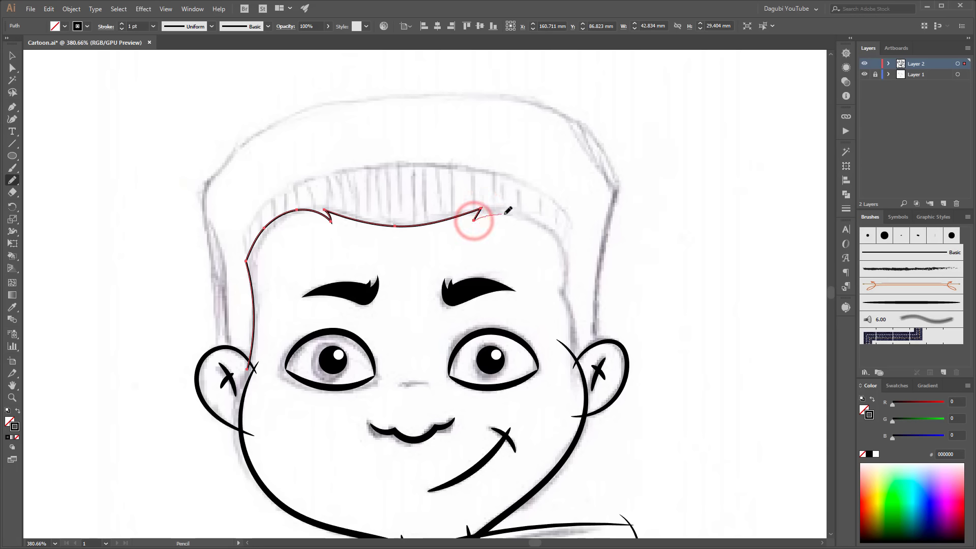
{"action": "left_click_drag", "start_coordinate": [474, 220], "coordinate": [547, 229]}
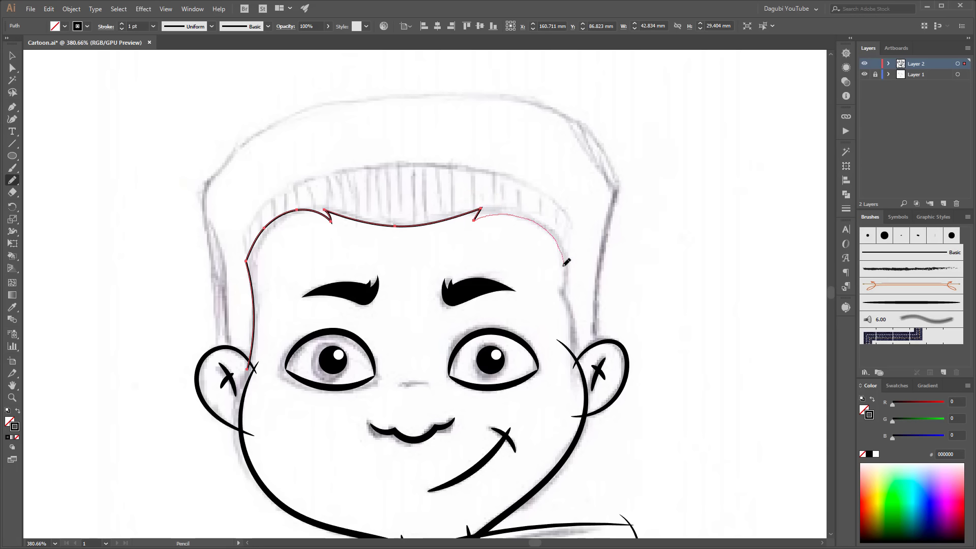
{"action": "left_click_drag", "start_coordinate": [562, 275], "coordinate": [581, 365]}
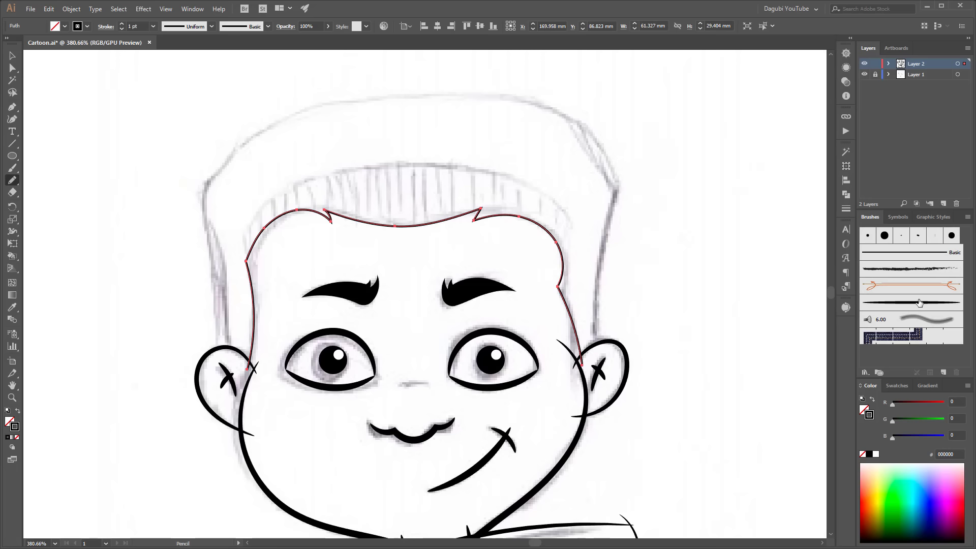
Give the hairline a tapered brush and thin its stroke to 0.25 pt
{"action": "left_click", "coordinate": [920, 304]}
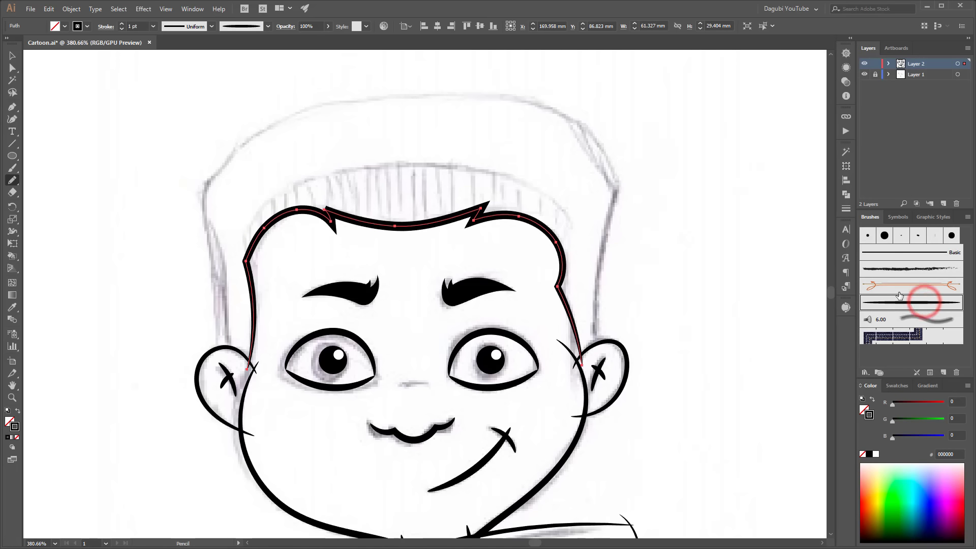
{"action": "left_click", "coordinate": [122, 29]}
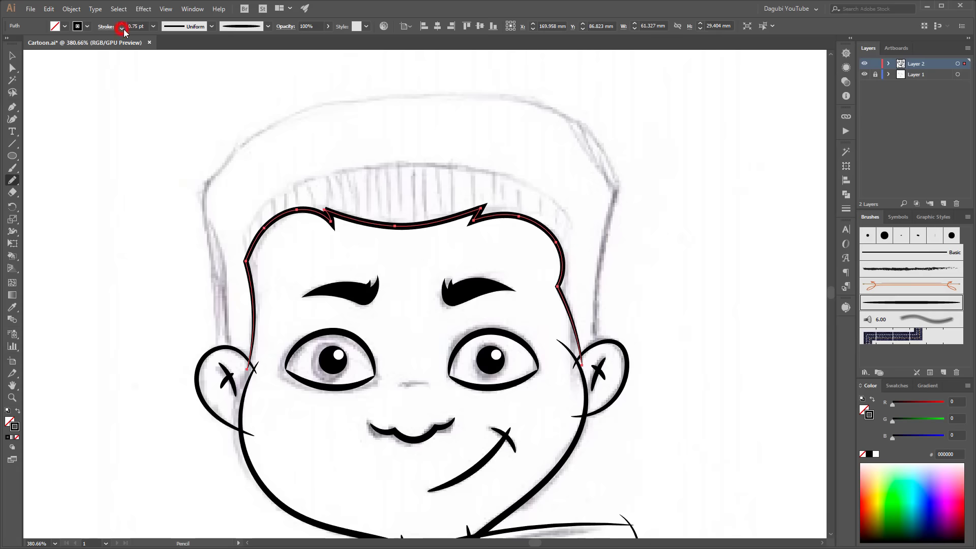
{"action": "left_click", "coordinate": [122, 29]}
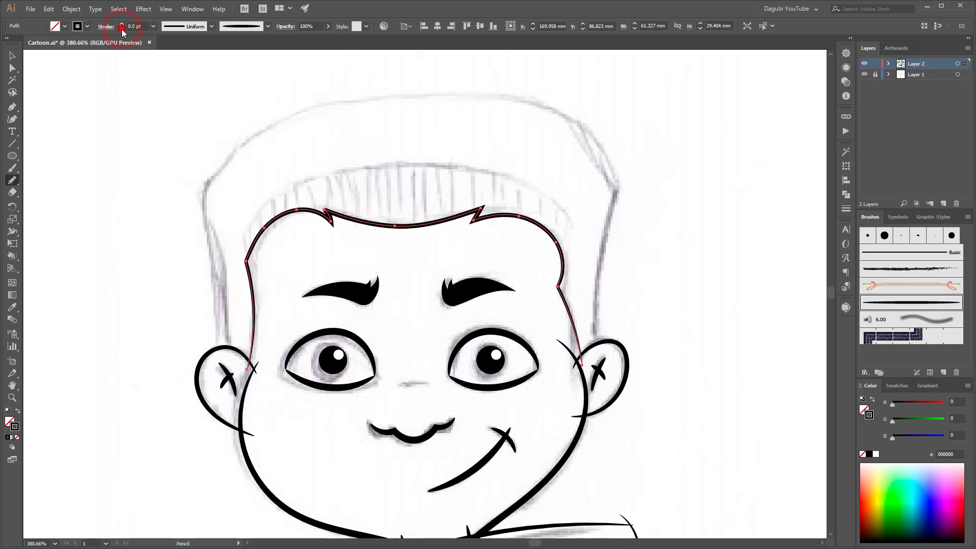
{"action": "left_click", "coordinate": [122, 30]}
Drag the fringe's notch anchor up-left into a sharper point, then fit the artboard
{"action": "mouse_move", "coordinate": [308, 187]}
{"action": "left_mouse_down"}
{"action": "mouse_move", "coordinate": [498, 338]}
{"action": "mouse_move", "coordinate": [585, 392]}
{"action": "left_mouse_up"}
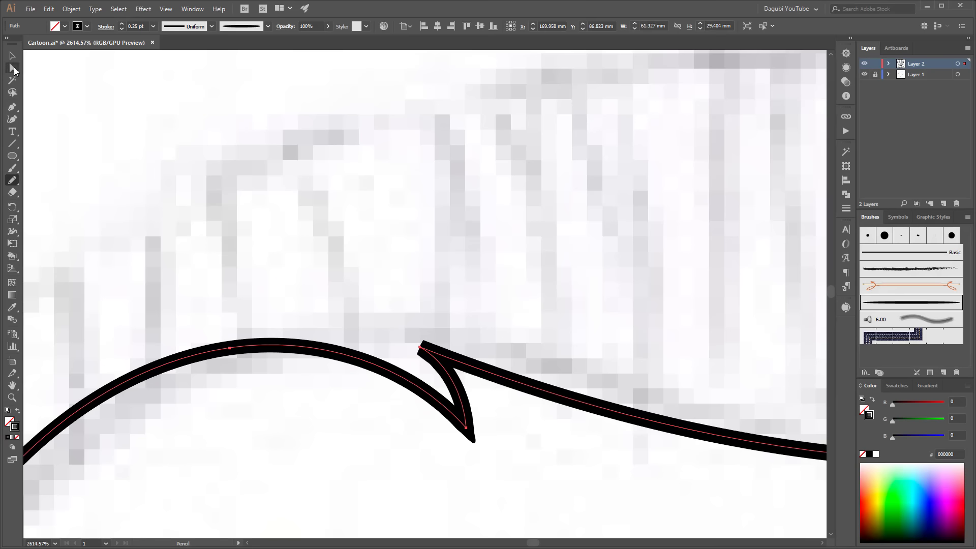
{"action": "left_click", "coordinate": [12, 68]}
{"action": "left_click", "coordinate": [421, 349]}
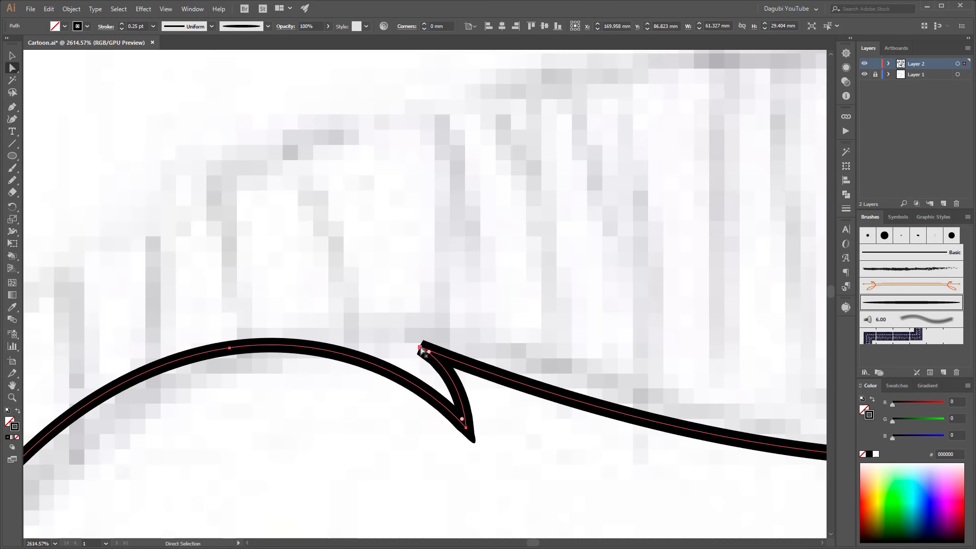
{"action": "left_click", "coordinate": [448, 365]}
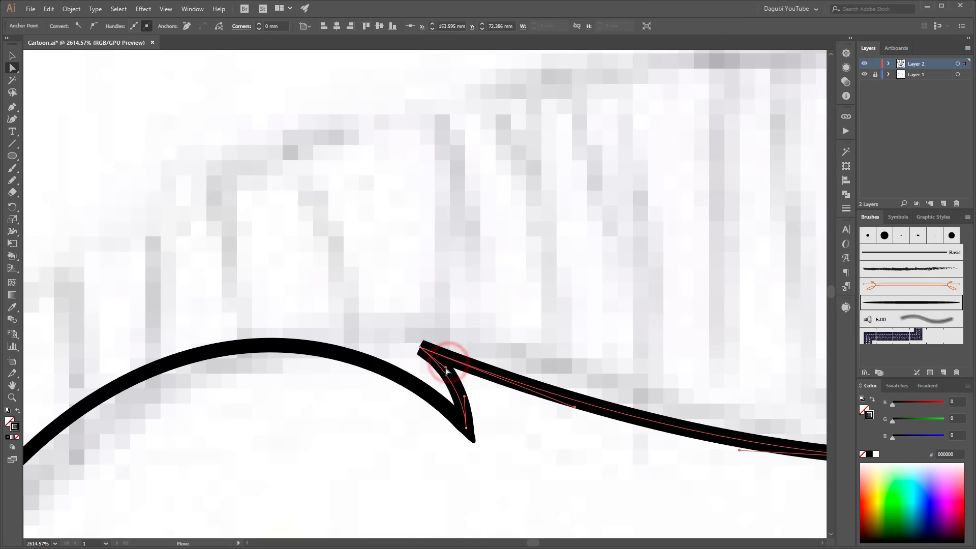
{"action": "left_click_drag", "start_coordinate": [448, 365], "coordinate": [449, 373]}
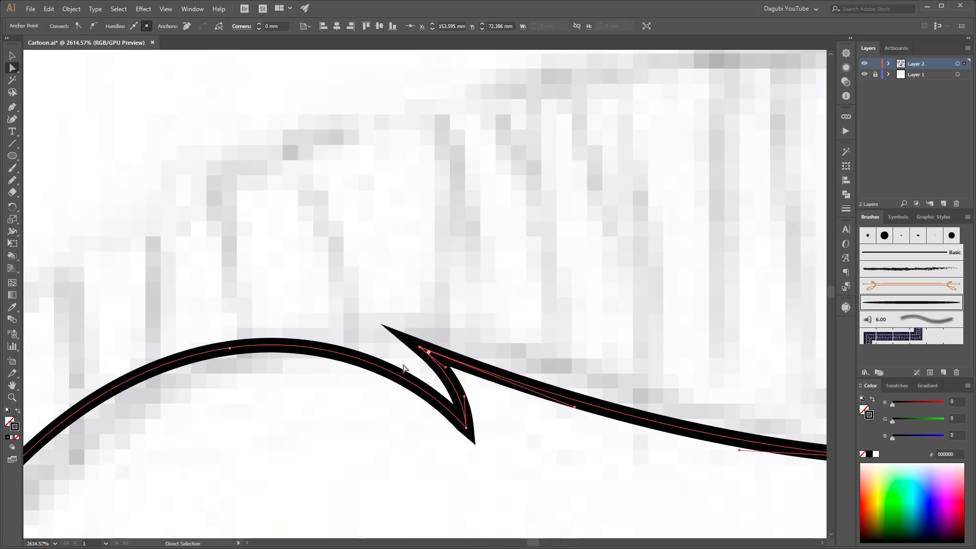
{"action": "key", "text": "ctrl+0"}
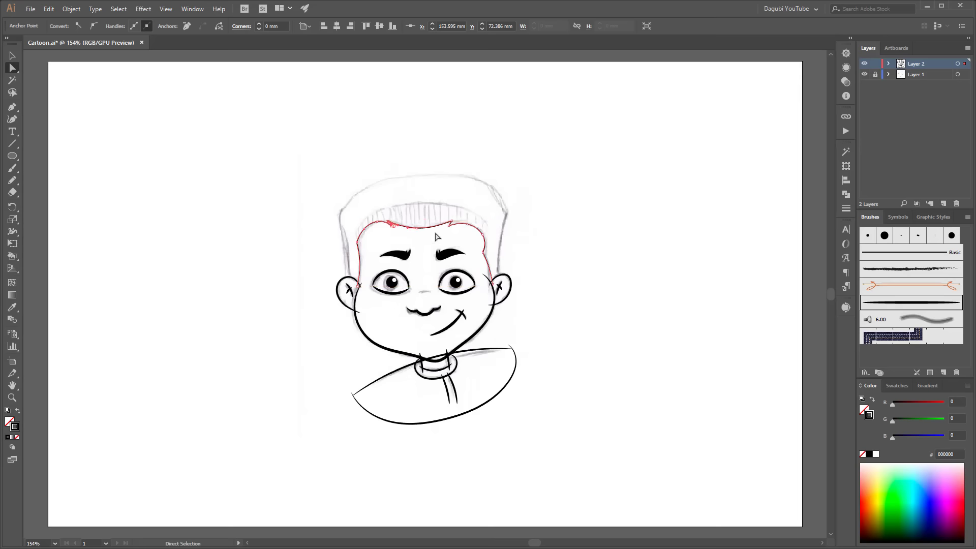
Select the hairline path and set its stroke to 0.5 pt
{"action": "left_click", "coordinate": [416, 217], "text": "ctrl"}
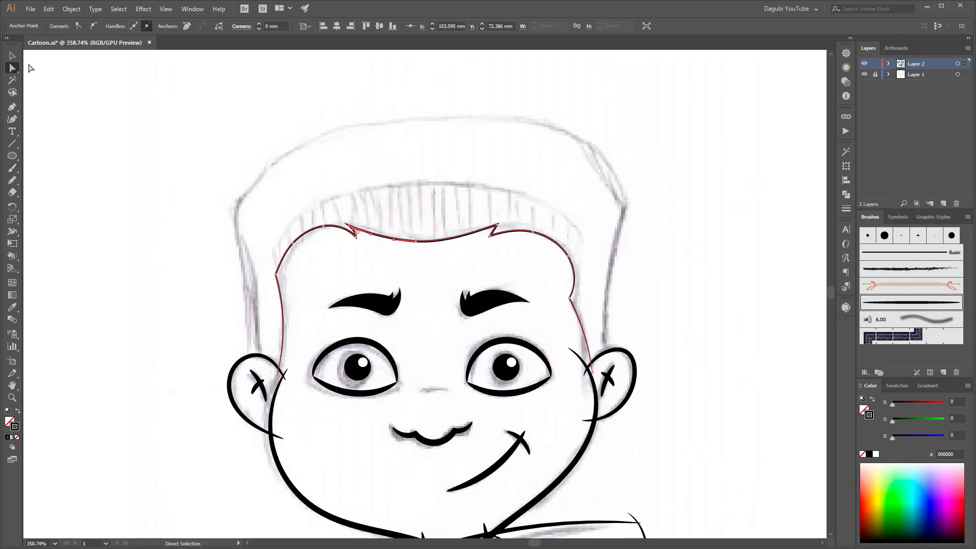
{"action": "left_click", "coordinate": [11, 55]}
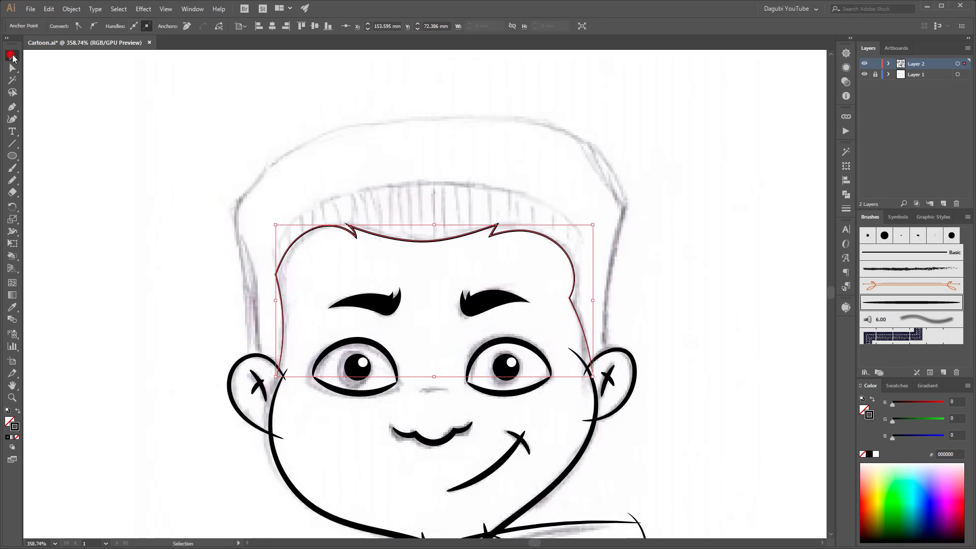
{"action": "left_click", "coordinate": [425, 239]}
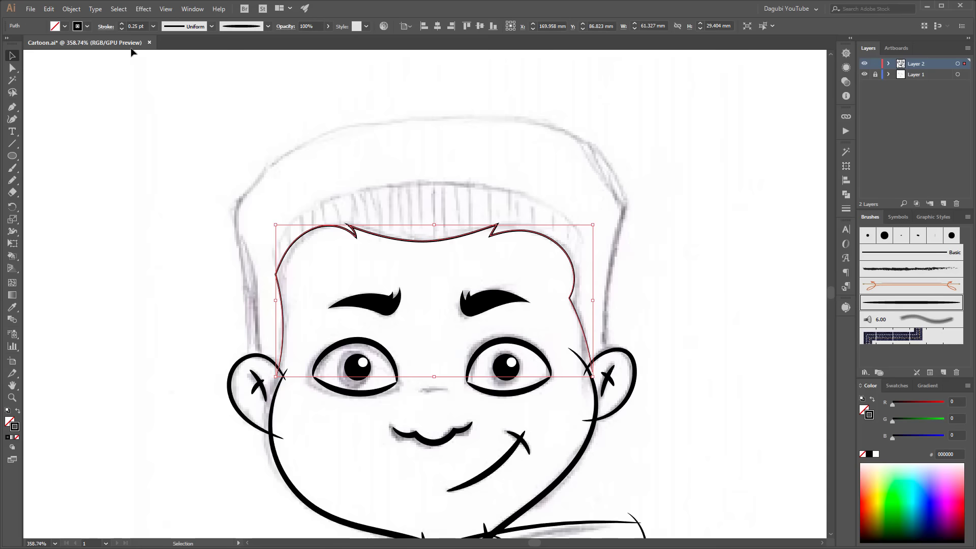
{"action": "left_click", "coordinate": [123, 24]}
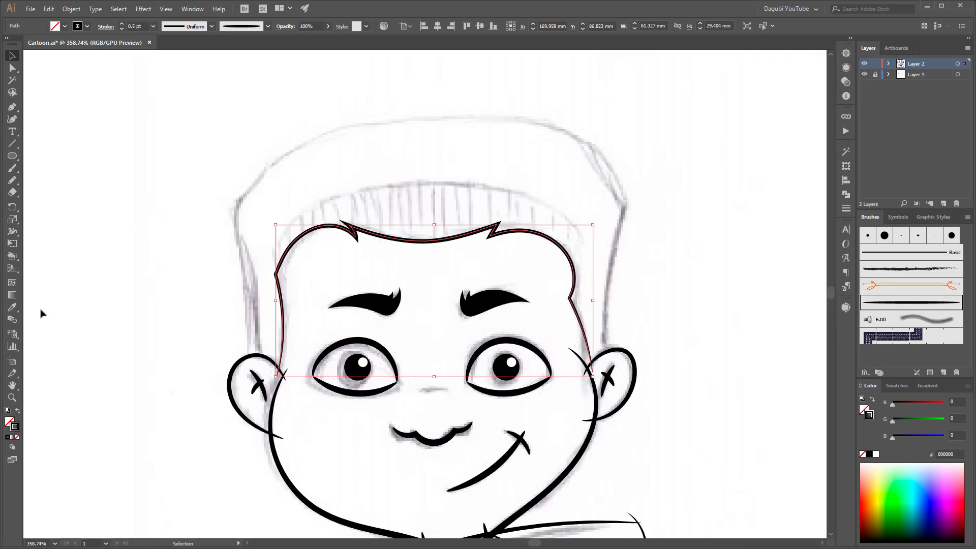
Taper the hairline's left end near the ear with the Width tool
{"action": "left_click", "coordinate": [14, 255]}
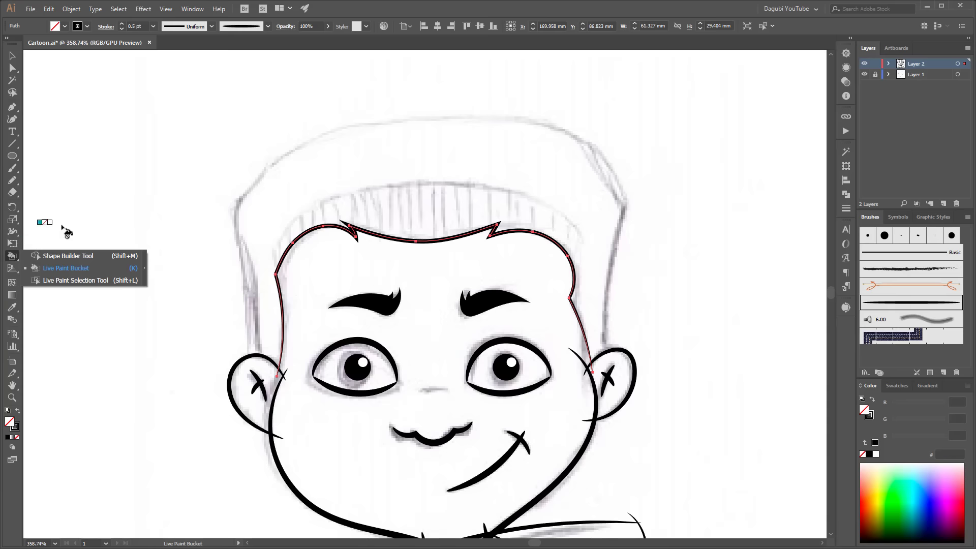
{"action": "left_click", "coordinate": [13, 232]}
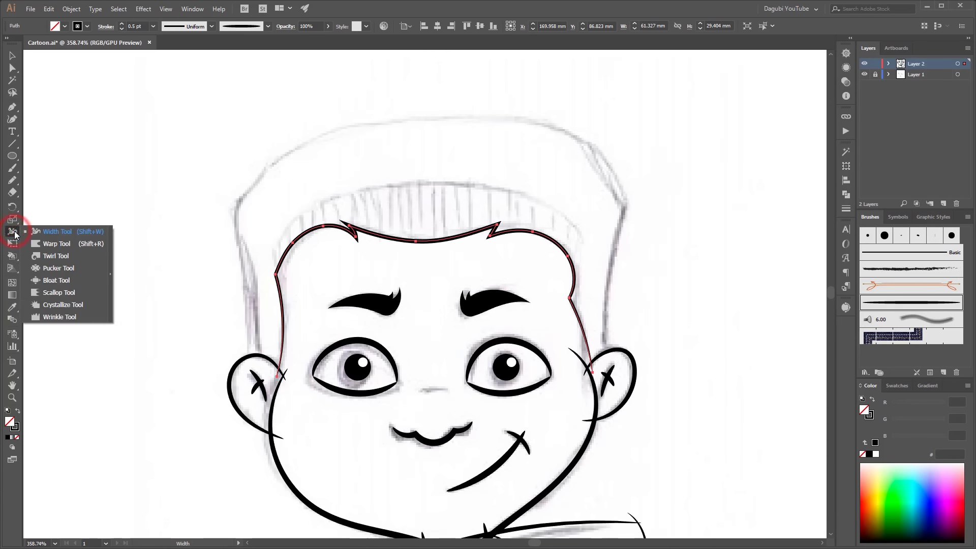
{"action": "left_click_drag", "start_coordinate": [15, 234], "coordinate": [49, 234]}
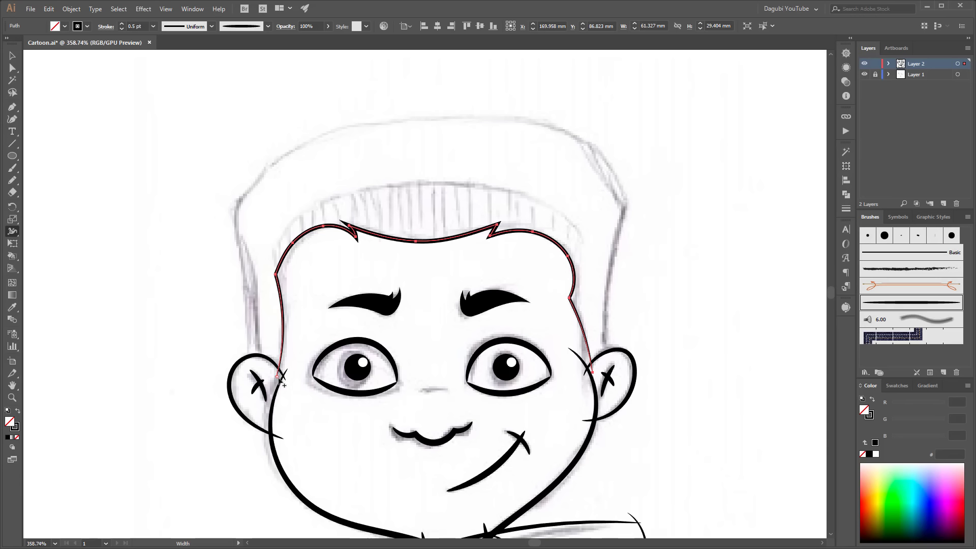
{"action": "left_click_drag", "start_coordinate": [278, 377], "coordinate": [285, 388]}
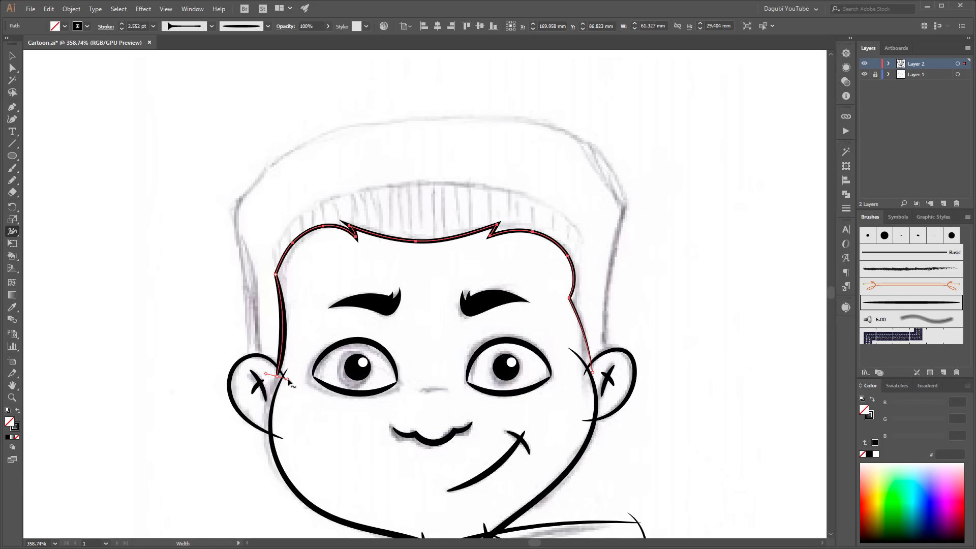
{"action": "left_click_drag", "start_coordinate": [287, 379], "coordinate": [399, 431]}
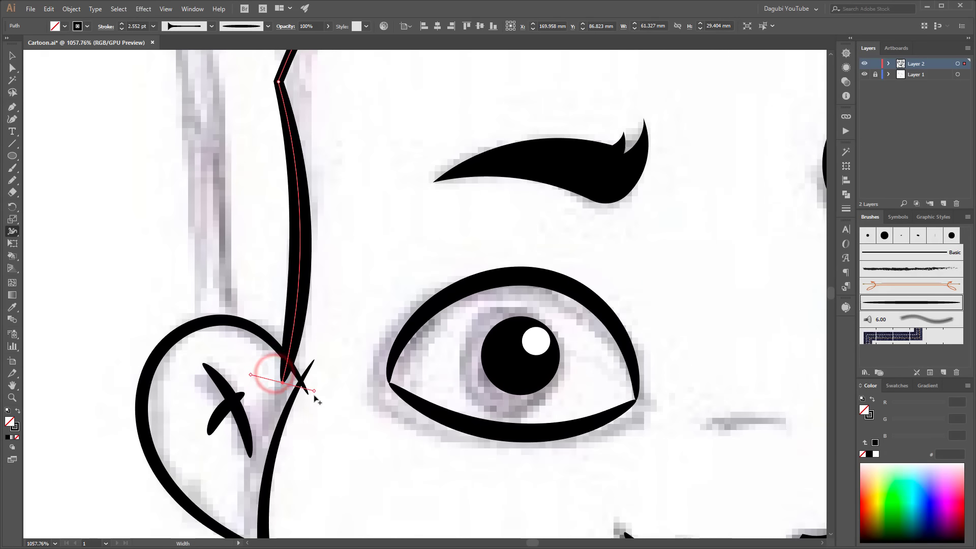
{"action": "left_click_drag", "start_coordinate": [315, 391], "coordinate": [300, 388]}
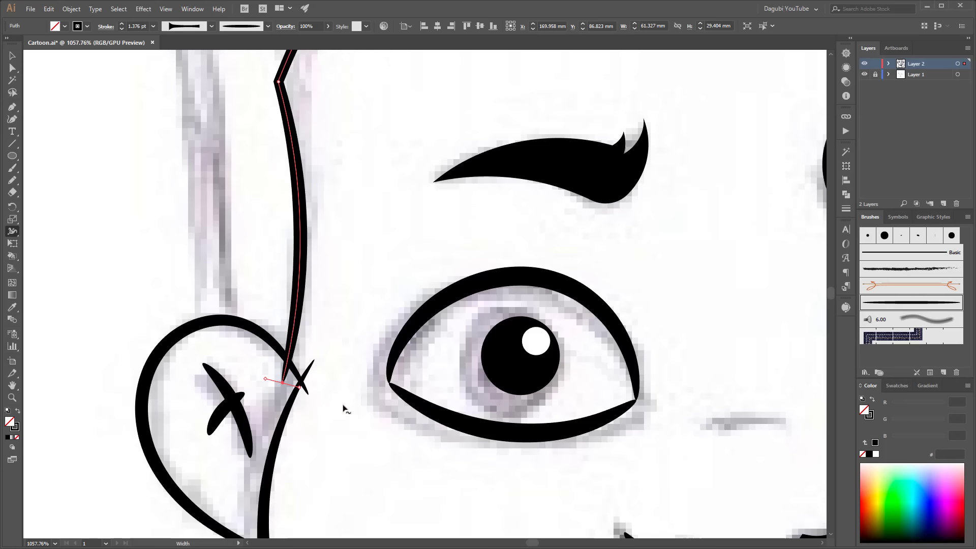
Taper the hairline's right end at the ear, then deselect and zoom on the head
{"action": "left_click_drag", "start_coordinate": [656, 340], "coordinate": [661, 328]}
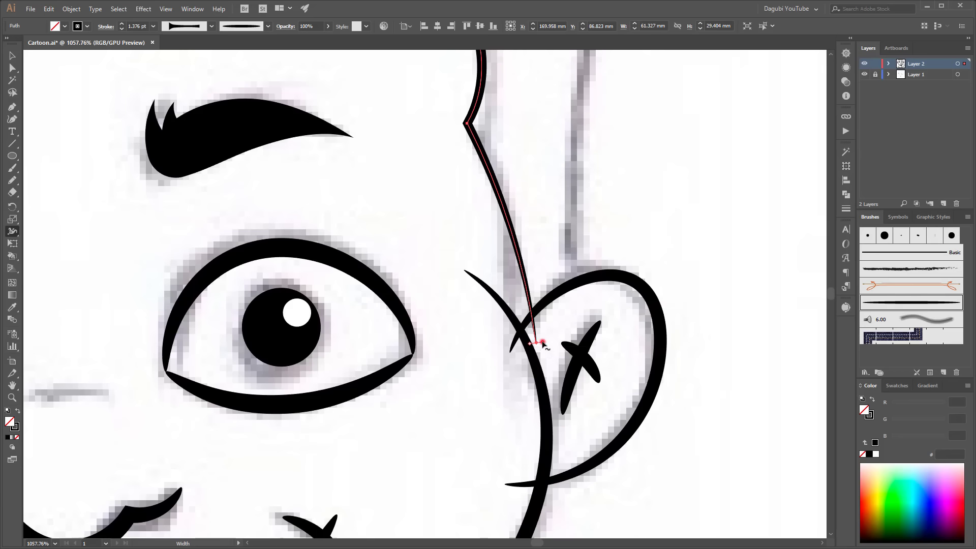
{"action": "left_click_drag", "start_coordinate": [542, 344], "coordinate": [553, 340]}
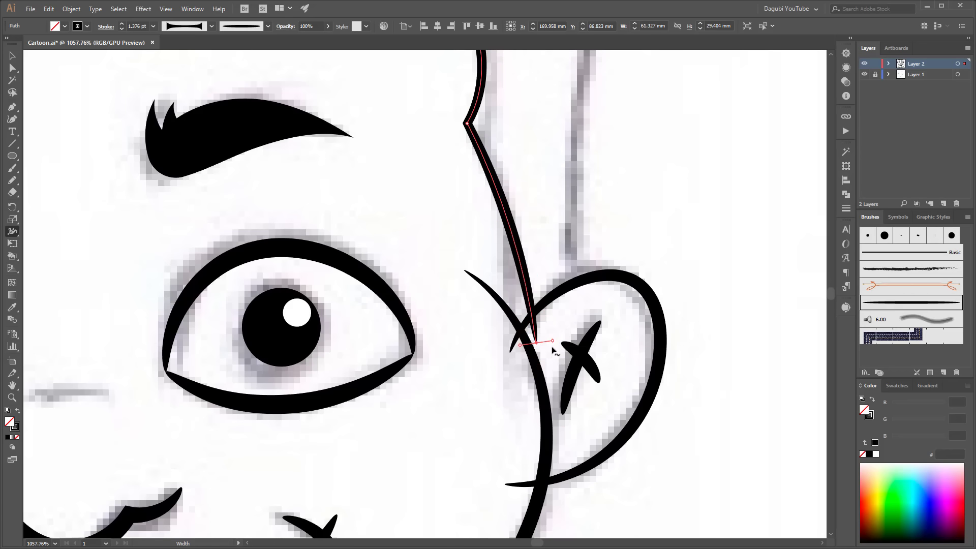
{"action": "left_click", "coordinate": [737, 248]}
{"action": "key", "text": "ctrl+0"}
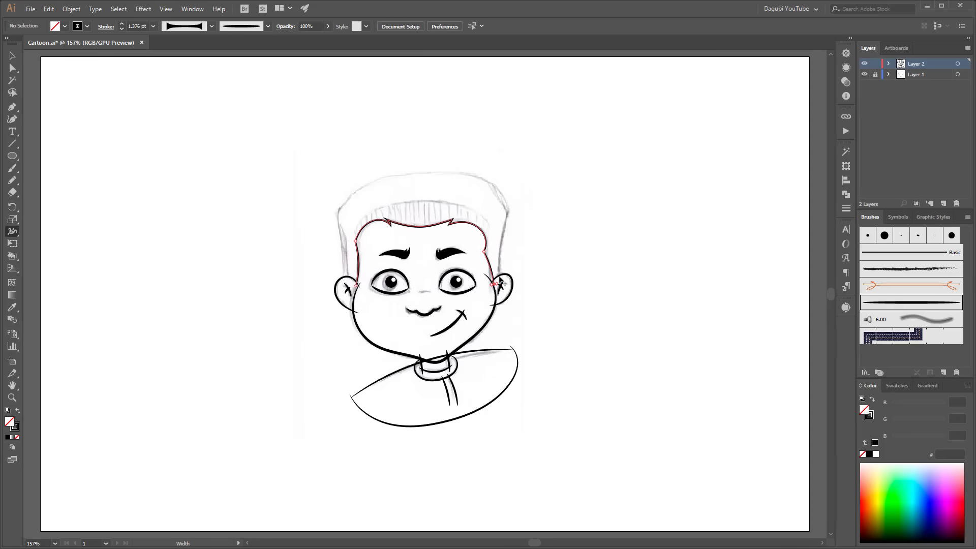
{"action": "left_click", "coordinate": [412, 211]}
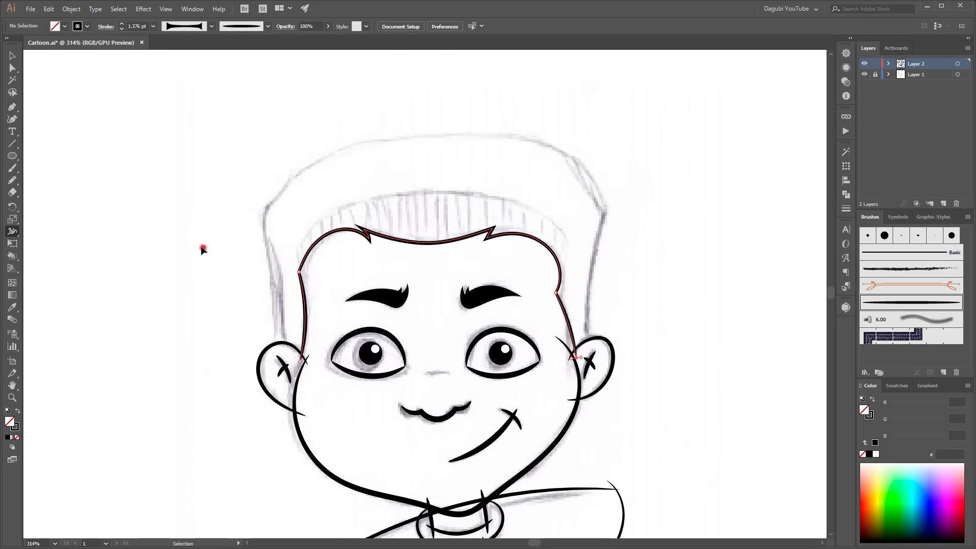
Pencil the spiky hair outline up from the left ear across the top of the head
{"action": "left_click", "coordinate": [12, 181]}
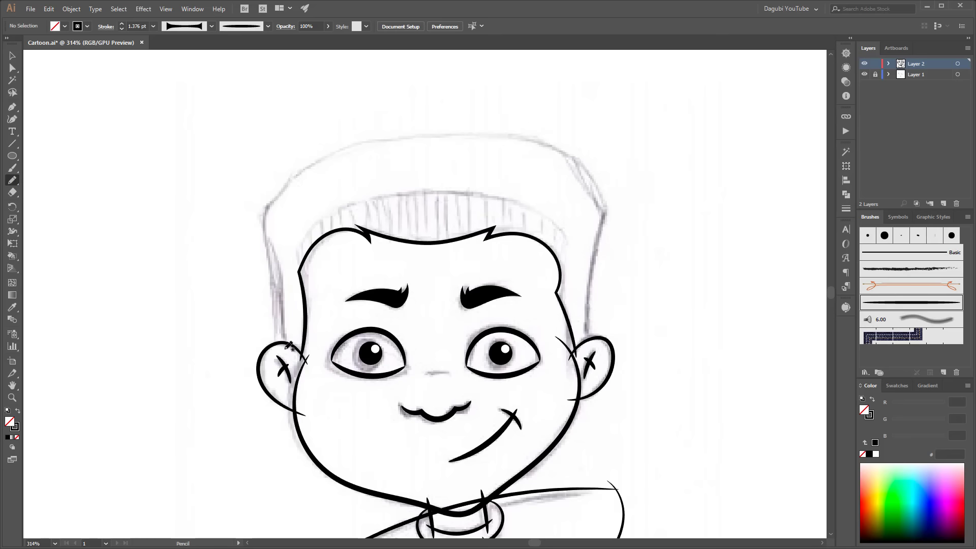
{"action": "left_click_drag", "start_coordinate": [285, 352], "coordinate": [278, 275]}
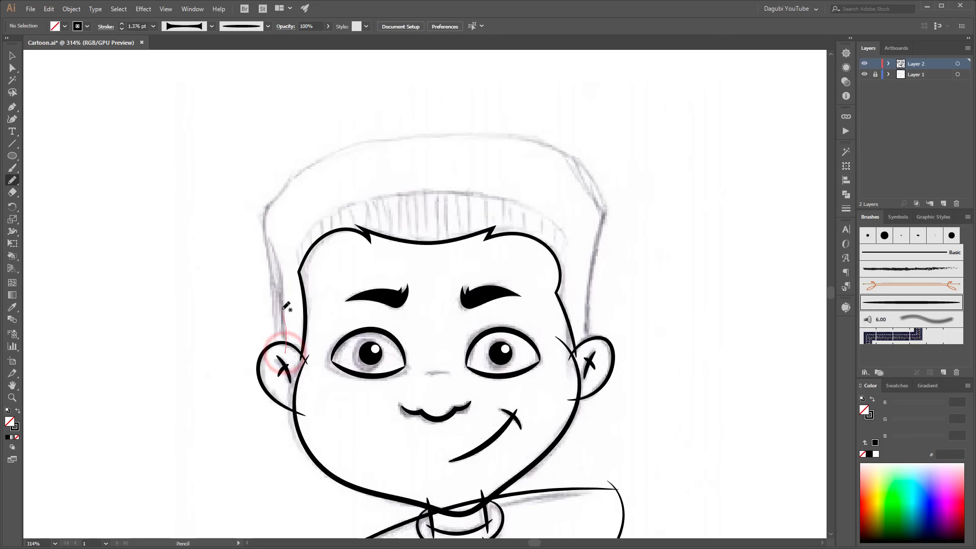
{"action": "left_click_drag", "start_coordinate": [260, 210], "coordinate": [258, 208]}
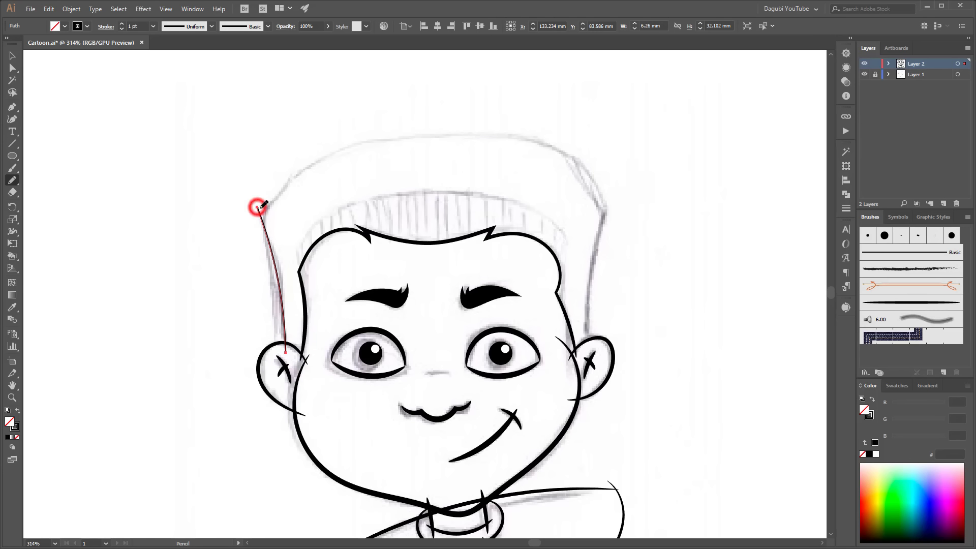
{"action": "mouse_move", "coordinate": [257, 208]}
{"action": "left_mouse_down"}
{"action": "mouse_move", "coordinate": [270, 216]}
{"action": "mouse_move", "coordinate": [282, 172]}
{"action": "mouse_move", "coordinate": [289, 186]}
{"action": "mouse_move", "coordinate": [321, 144]}
{"action": "mouse_move", "coordinate": [327, 157]}
{"action": "mouse_move", "coordinate": [340, 143]}
{"action": "mouse_move", "coordinate": [337, 153]}
{"action": "left_mouse_up"}
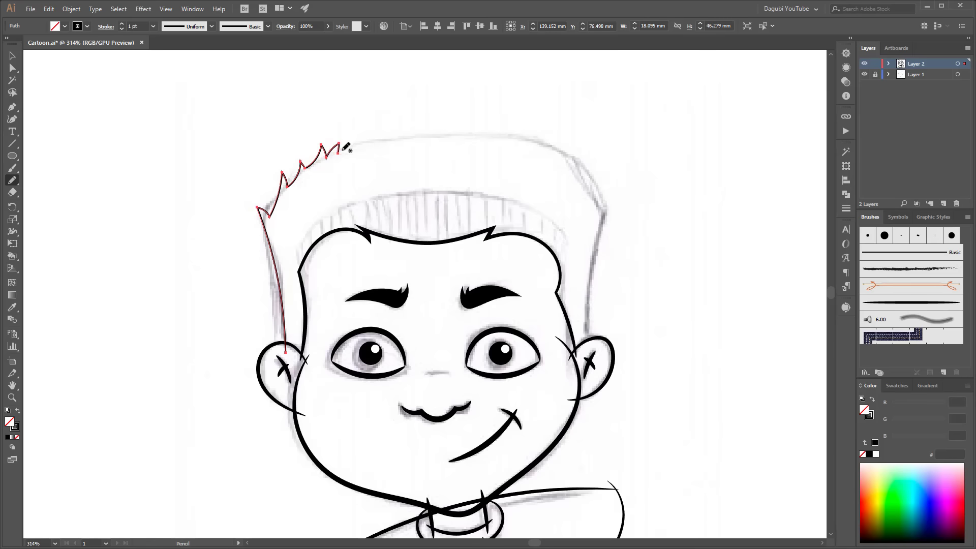
{"action": "mouse_move", "coordinate": [339, 151]}
{"action": "left_mouse_down"}
{"action": "mouse_move", "coordinate": [360, 133]}
{"action": "mouse_move", "coordinate": [363, 144]}
{"action": "mouse_move", "coordinate": [381, 132]}
{"action": "mouse_move", "coordinate": [398, 141]}
{"action": "mouse_move", "coordinate": [408, 106]}
{"action": "mouse_move", "coordinate": [419, 133]}
{"action": "mouse_move", "coordinate": [428, 110]}
{"action": "mouse_move", "coordinate": [436, 135]}
{"action": "mouse_move", "coordinate": [471, 125]}
{"action": "left_mouse_up"}
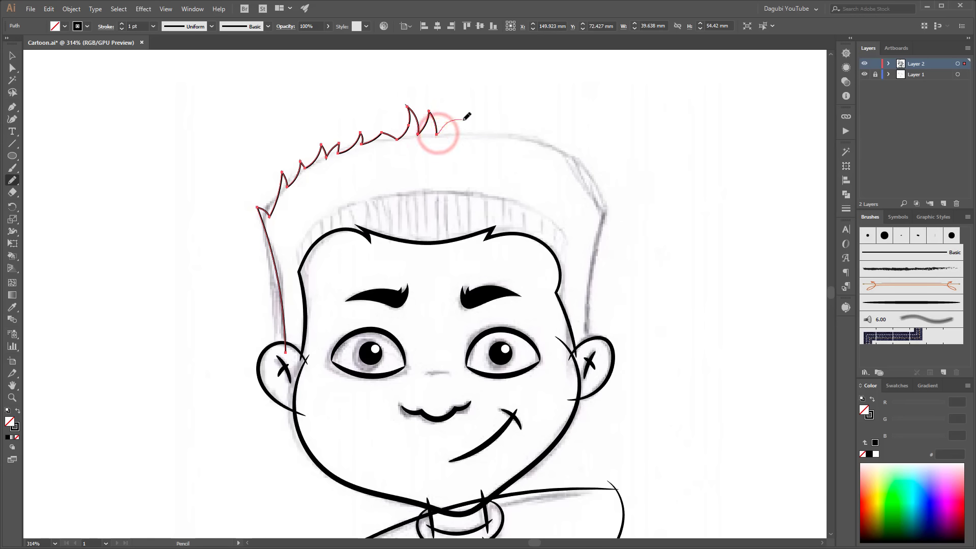
{"action": "left_click", "coordinate": [469, 124]}
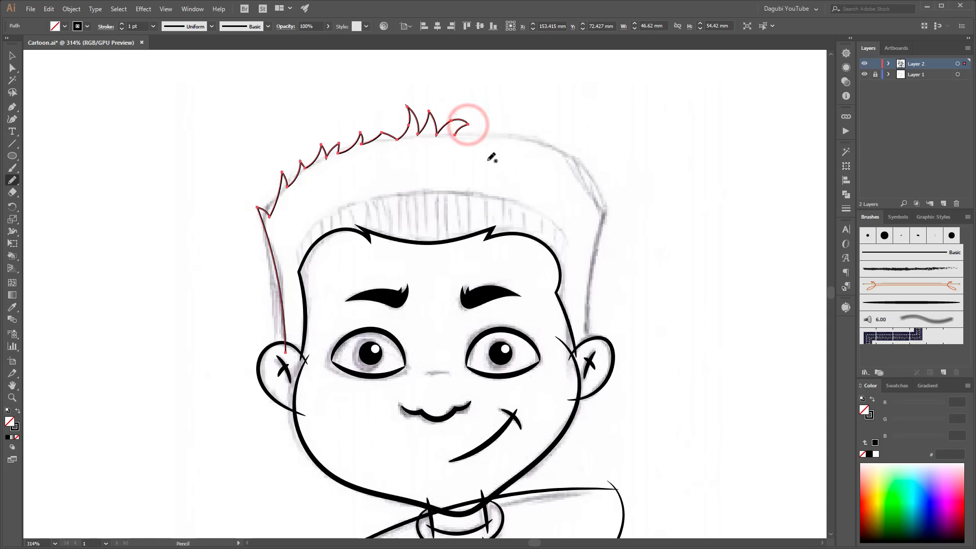
Continue the curled spikes down to the right ear, save, and apply a thick brush
{"action": "mouse_move", "coordinate": [455, 135]}
{"action": "left_mouse_down"}
{"action": "mouse_move", "coordinate": [488, 120]}
{"action": "mouse_move", "coordinate": [517, 131]}
{"action": "left_mouse_up"}
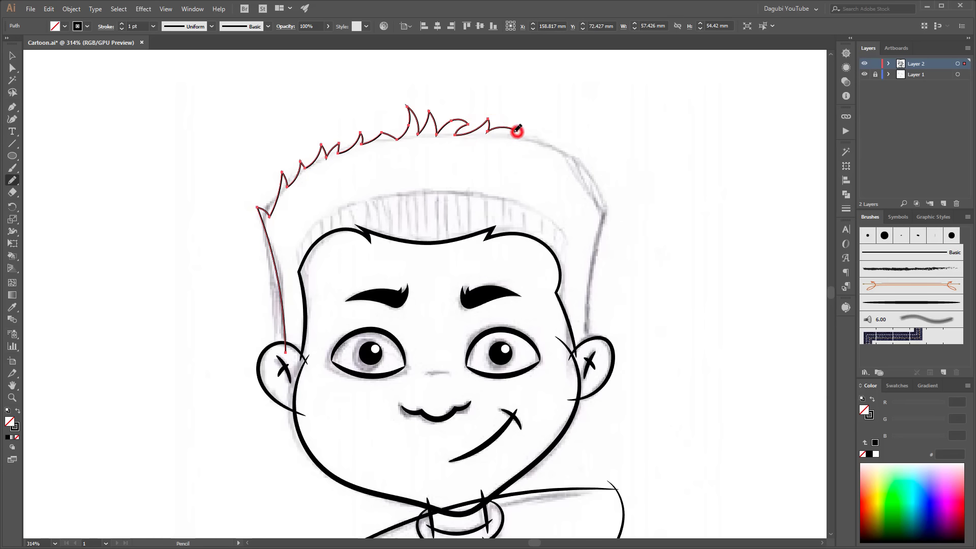
{"action": "mouse_move", "coordinate": [507, 136]}
{"action": "left_mouse_down"}
{"action": "mouse_move", "coordinate": [531, 124]}
{"action": "mouse_move", "coordinate": [553, 155]}
{"action": "mouse_move", "coordinate": [573, 154]}
{"action": "mouse_move", "coordinate": [567, 163]}
{"action": "left_mouse_up"}
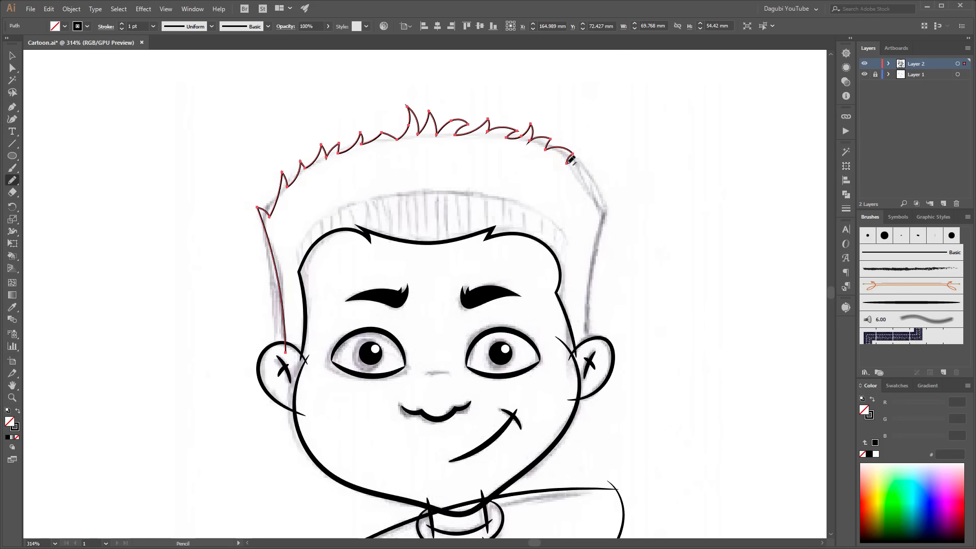
{"action": "mouse_move", "coordinate": [568, 161]}
{"action": "left_mouse_down"}
{"action": "mouse_move", "coordinate": [599, 179]}
{"action": "mouse_move", "coordinate": [577, 180]}
{"action": "mouse_move", "coordinate": [617, 183]}
{"action": "mouse_move", "coordinate": [604, 199]}
{"action": "mouse_move", "coordinate": [614, 203]}
{"action": "left_mouse_up"}
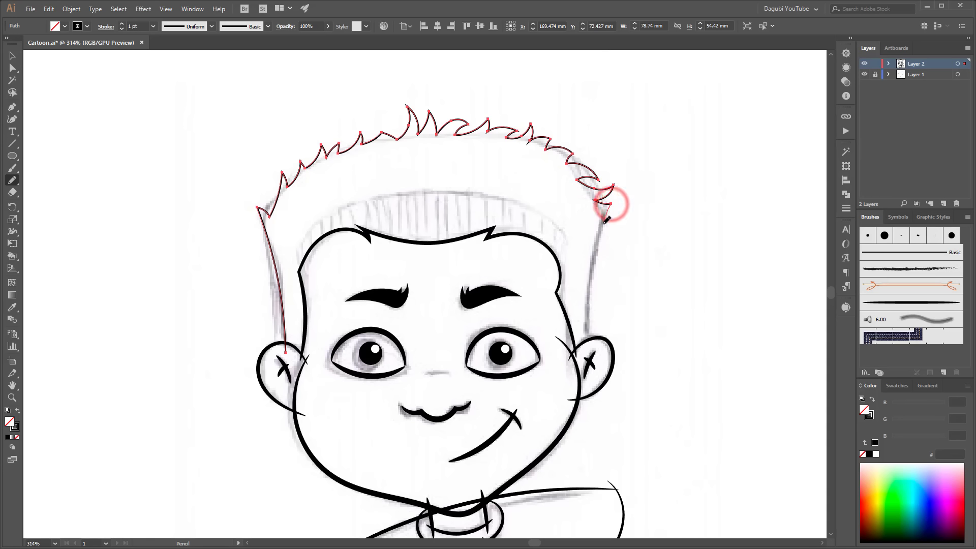
{"action": "left_click_drag", "start_coordinate": [611, 204], "coordinate": [599, 246]}
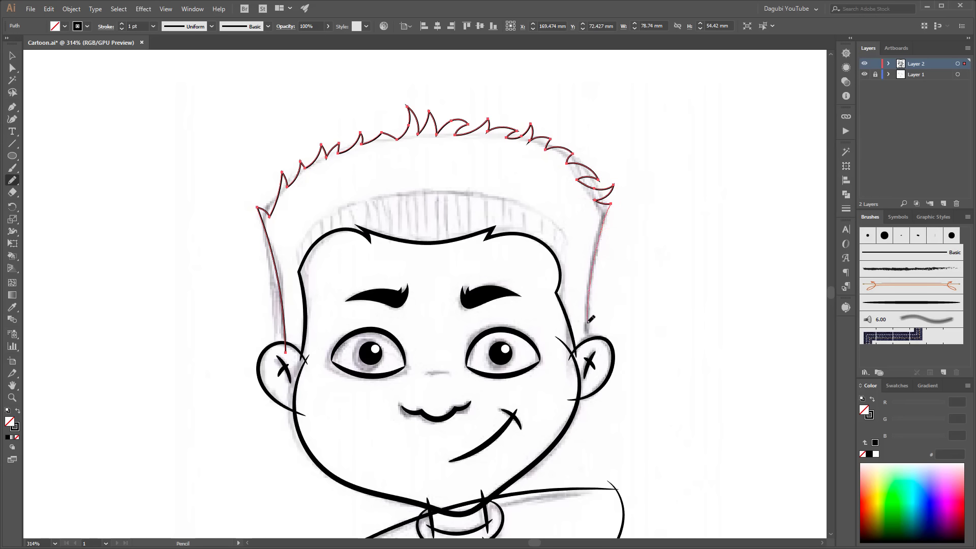
{"action": "left_click_drag", "start_coordinate": [591, 340], "coordinate": [592, 342]}
{"action": "key", "text": "ctrl+s"}
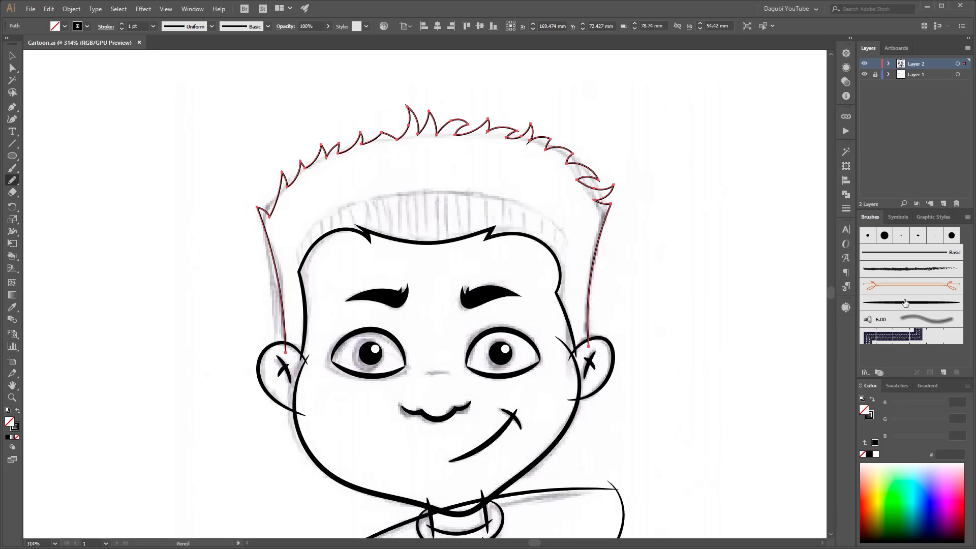
{"action": "left_click", "coordinate": [905, 303]}
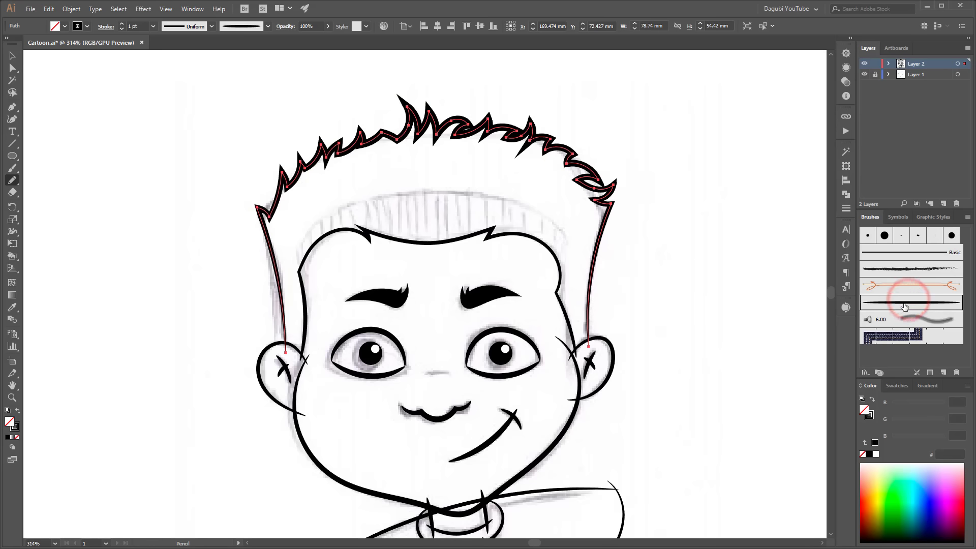
Widen both lower ends of the hair outline by the ears with the Width Tool, then fit the artboard
{"action": "left_click", "coordinate": [122, 29]}
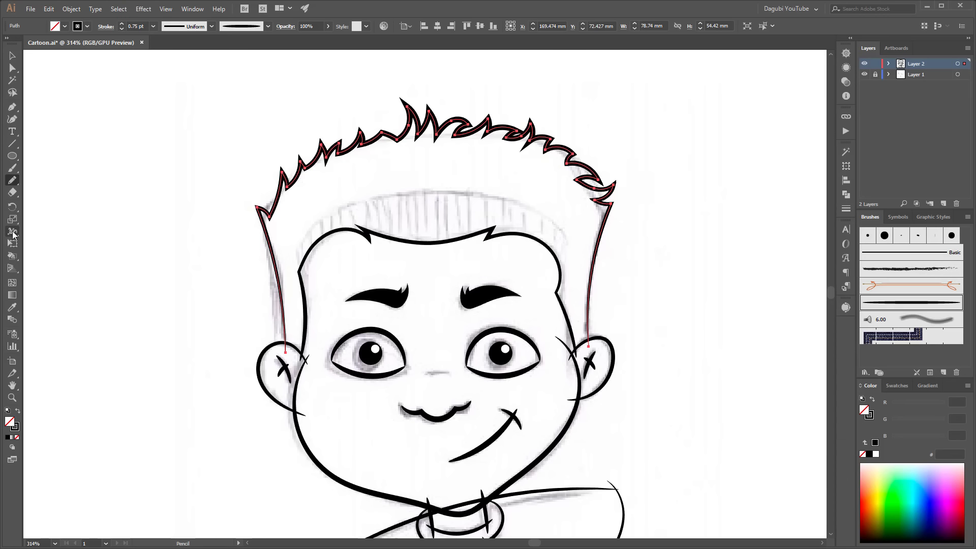
{"action": "left_click", "coordinate": [13, 233]}
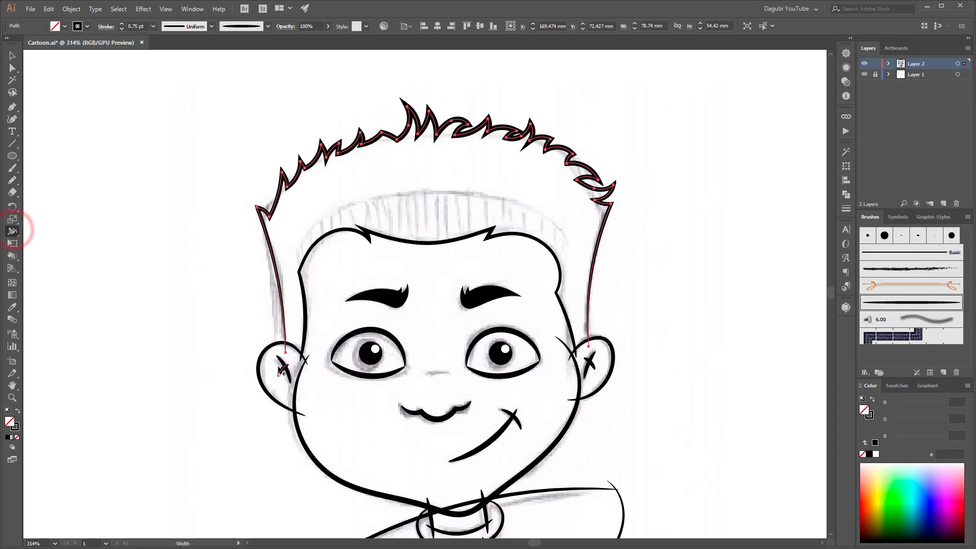
{"action": "left_click_drag", "start_coordinate": [286, 353], "coordinate": [300, 359]}
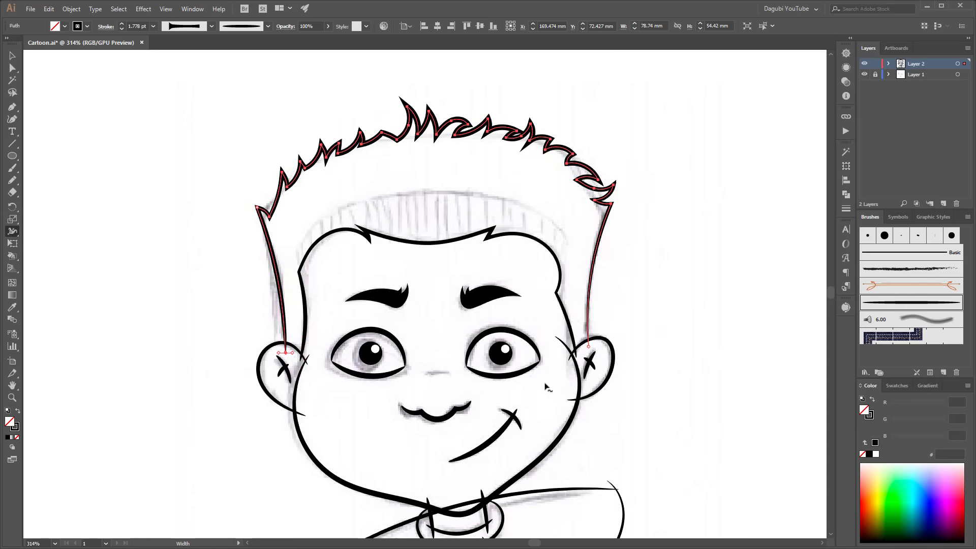
{"action": "left_click_drag", "start_coordinate": [593, 349], "coordinate": [599, 360]}
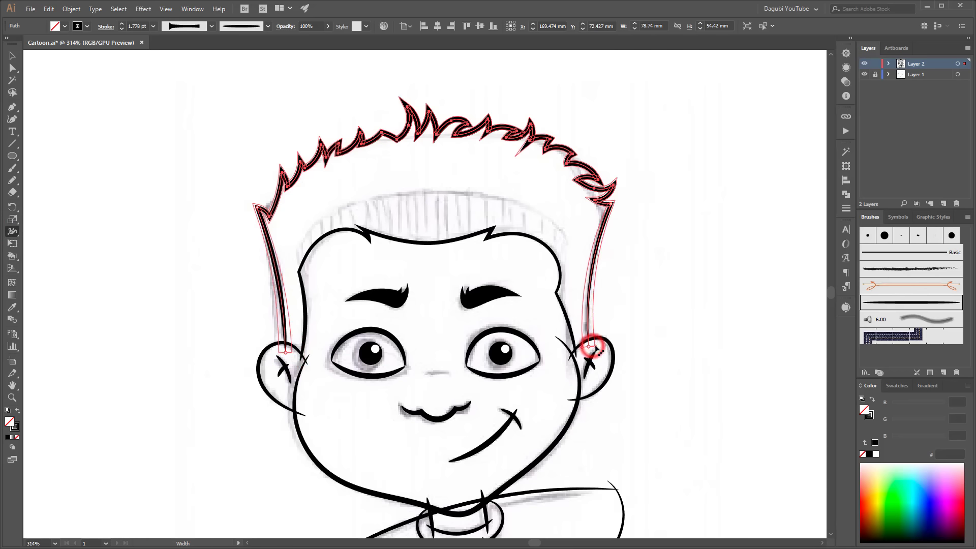
{"action": "left_click", "coordinate": [740, 278], "text": "ctrl"}
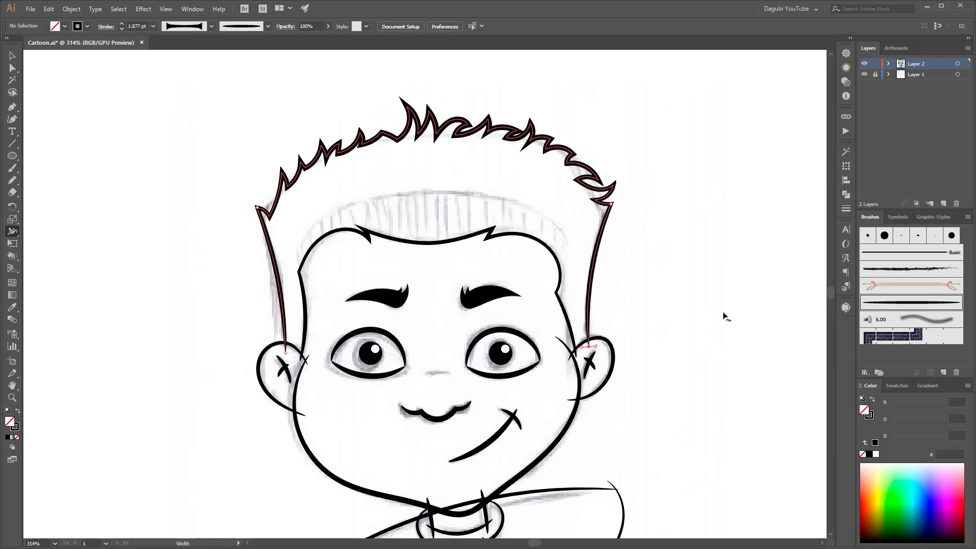
{"action": "mouse_move", "coordinate": [741, 344]}
{"action": "left_mouse_down"}
{"action": "mouse_move", "coordinate": [727, 193]}
{"action": "mouse_move", "coordinate": [720, 235]}
{"action": "left_mouse_up"}
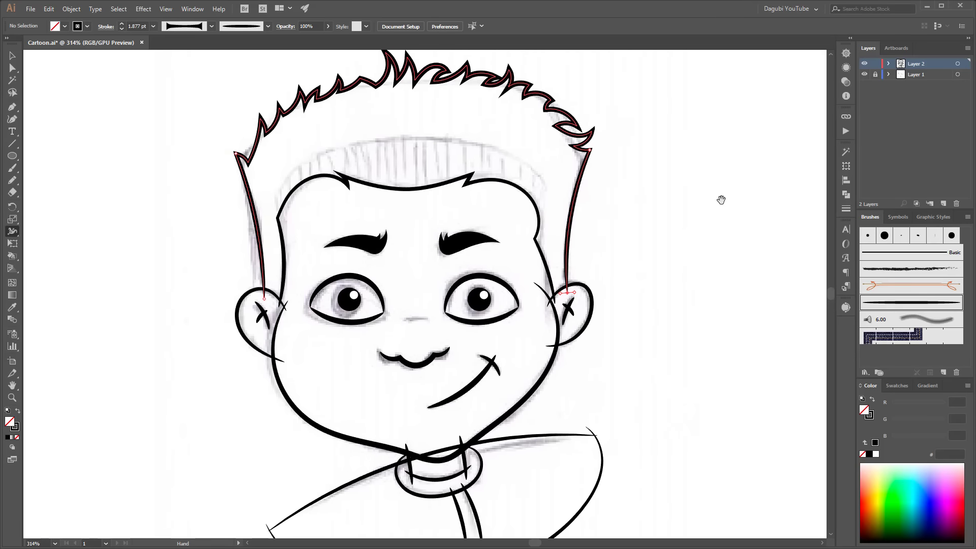
{"action": "mouse_move", "coordinate": [722, 201]}
{"action": "left_mouse_down"}
{"action": "mouse_move", "coordinate": [724, 220]}
{"action": "mouse_move", "coordinate": [727, 213]}
{"action": "left_mouse_up"}
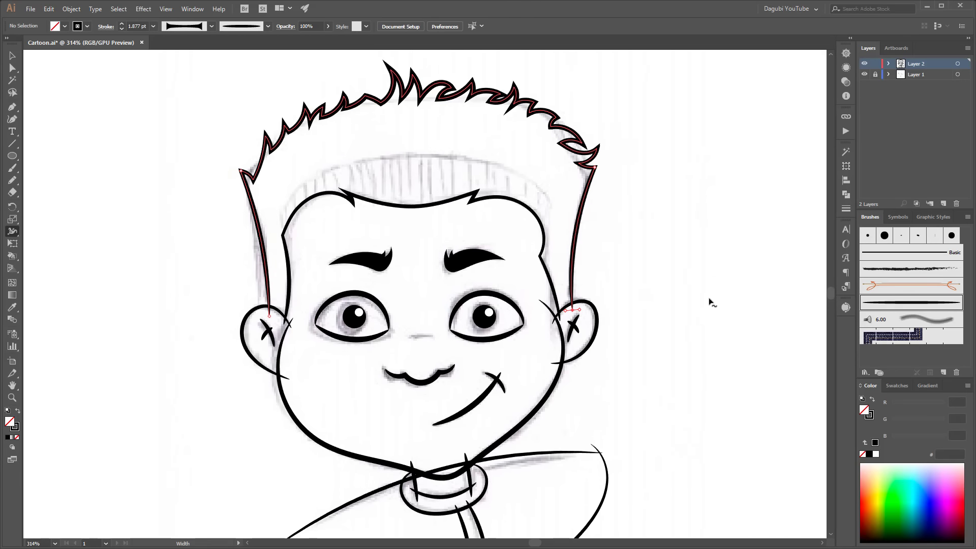
{"action": "key", "text": "ctrl+0"}
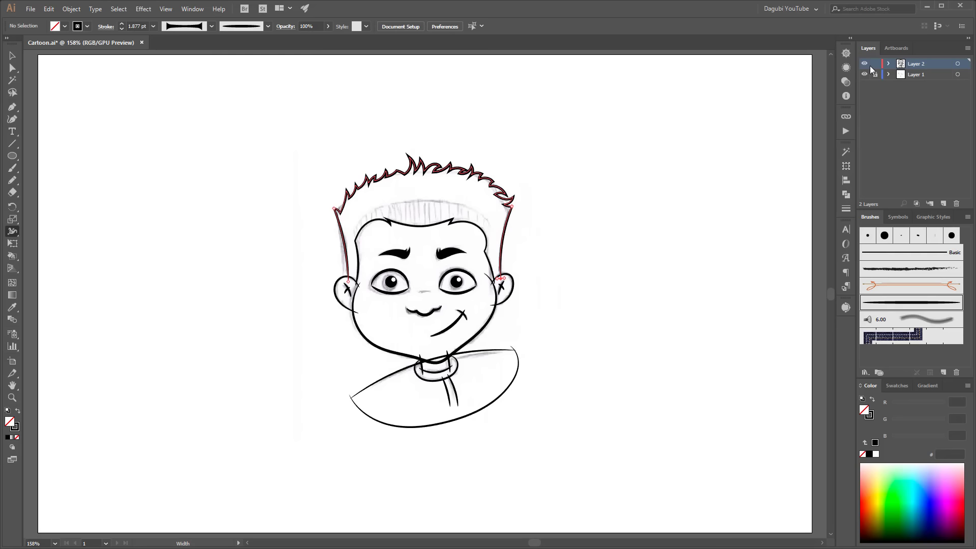
Select all artwork on Layer 2 and apply Expand Appearance to outline the strokes
{"action": "left_click", "coordinate": [958, 65]}
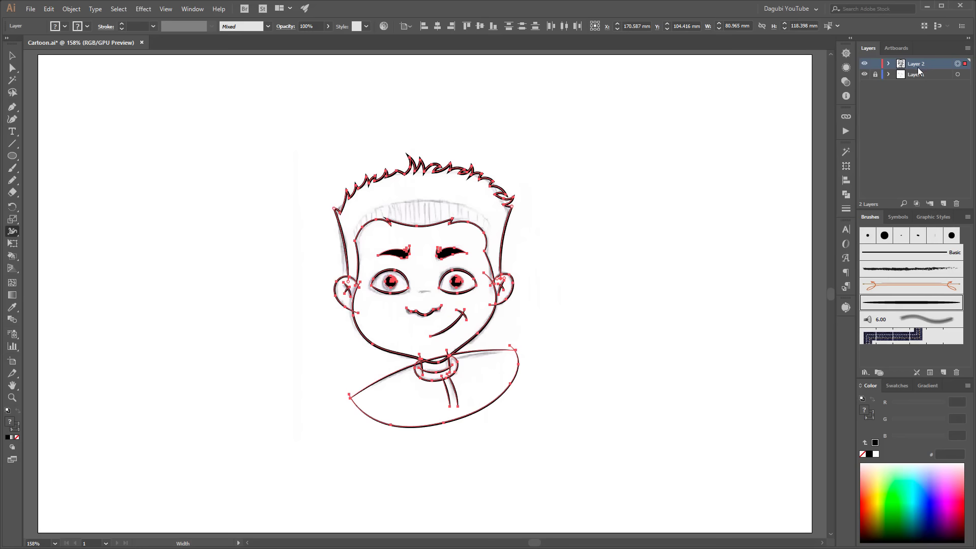
{"action": "left_click", "coordinate": [71, 9]}
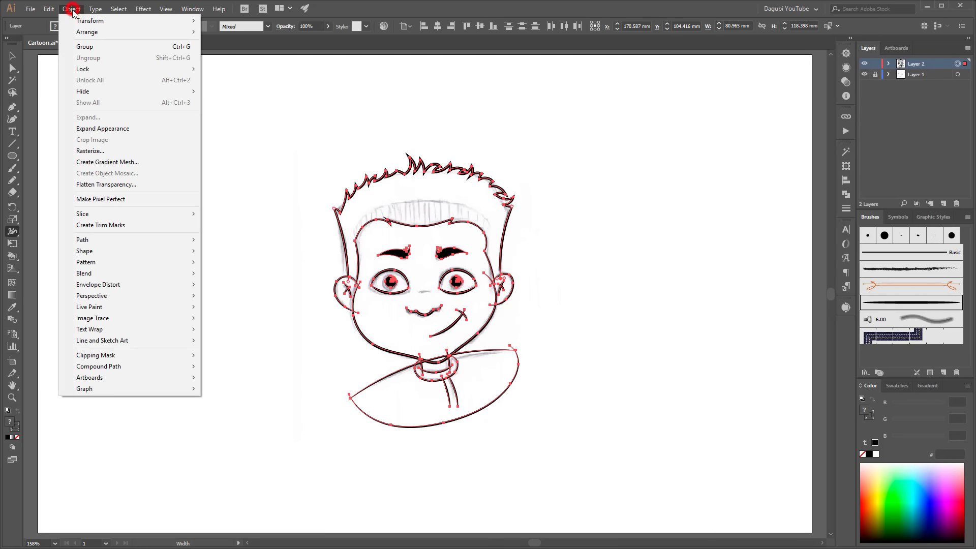
{"action": "left_click", "coordinate": [94, 131]}
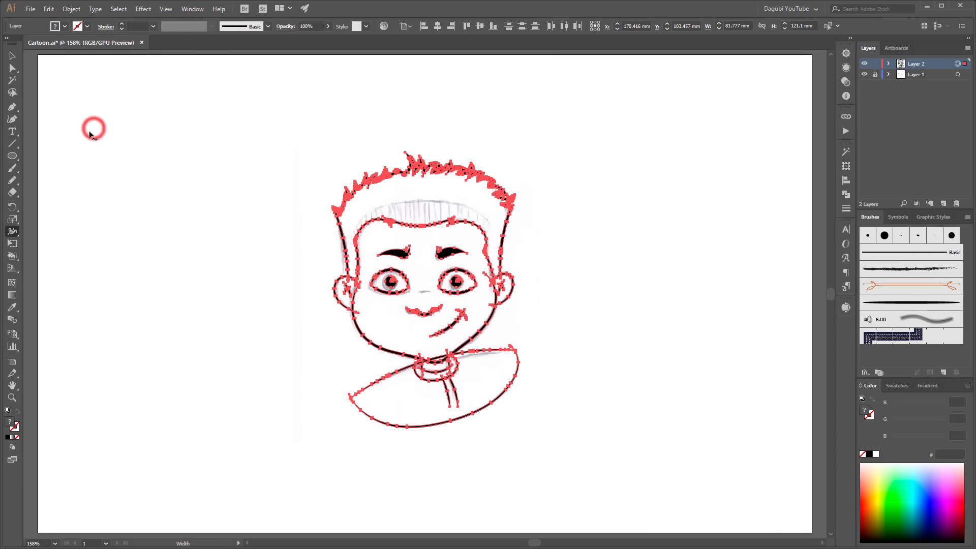
{"action": "mouse_move", "coordinate": [410, 184]}
{"action": "left_mouse_down"}
{"action": "mouse_move", "coordinate": [473, 229]}
{"action": "mouse_move", "coordinate": [571, 334]}
{"action": "left_mouse_up"}
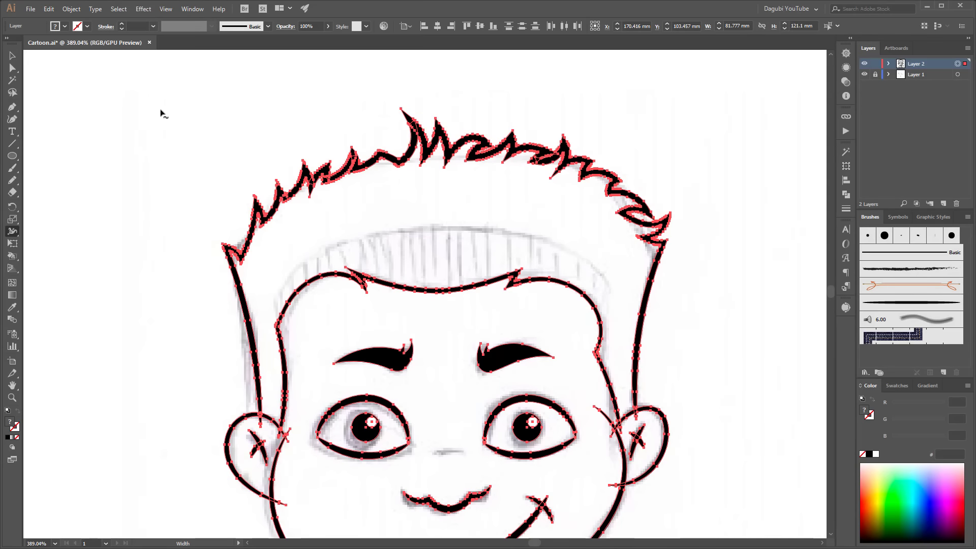
Make the artwork a Live Paint group, then expand it into plain paths
{"action": "left_click", "coordinate": [71, 9]}
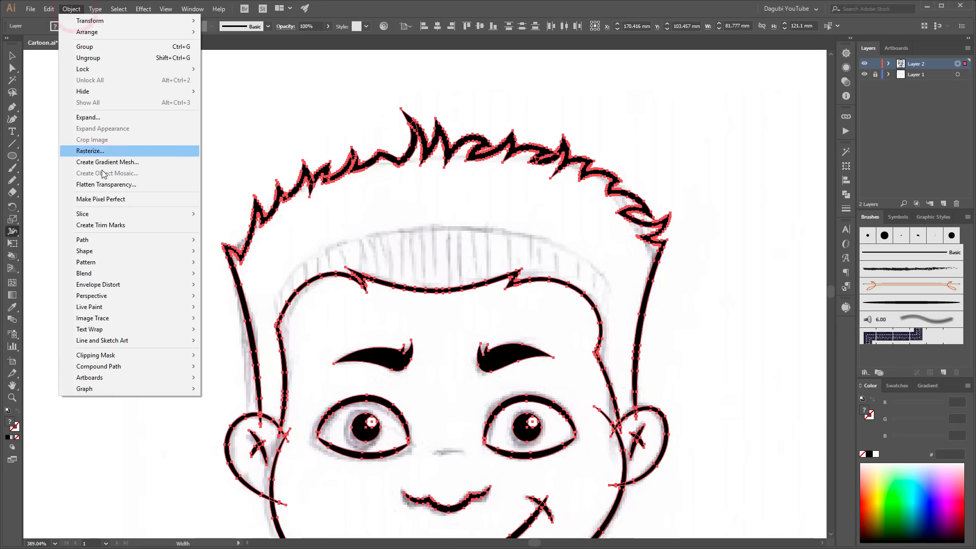
{"action": "mouse_move", "coordinate": [130, 306]}
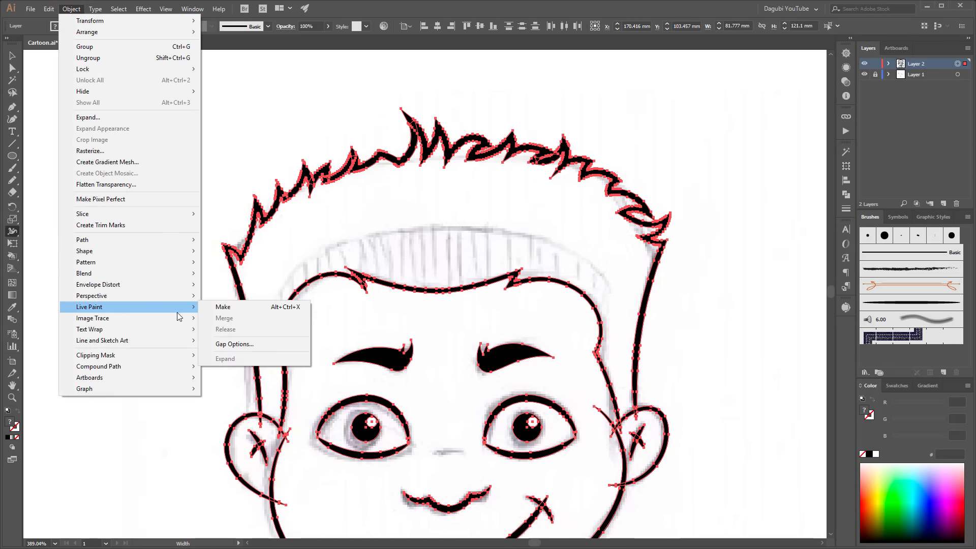
{"action": "left_click", "coordinate": [226, 307]}
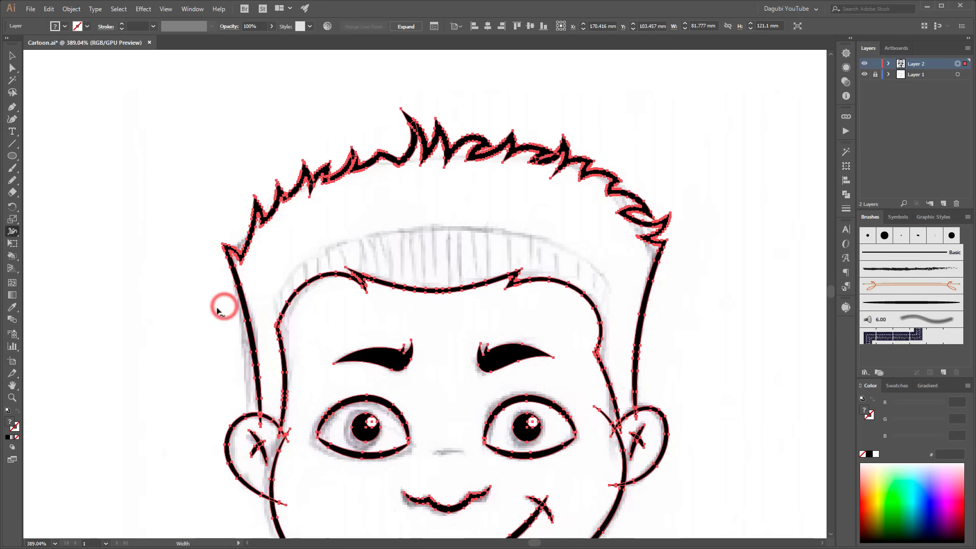
{"action": "left_click", "coordinate": [71, 9]}
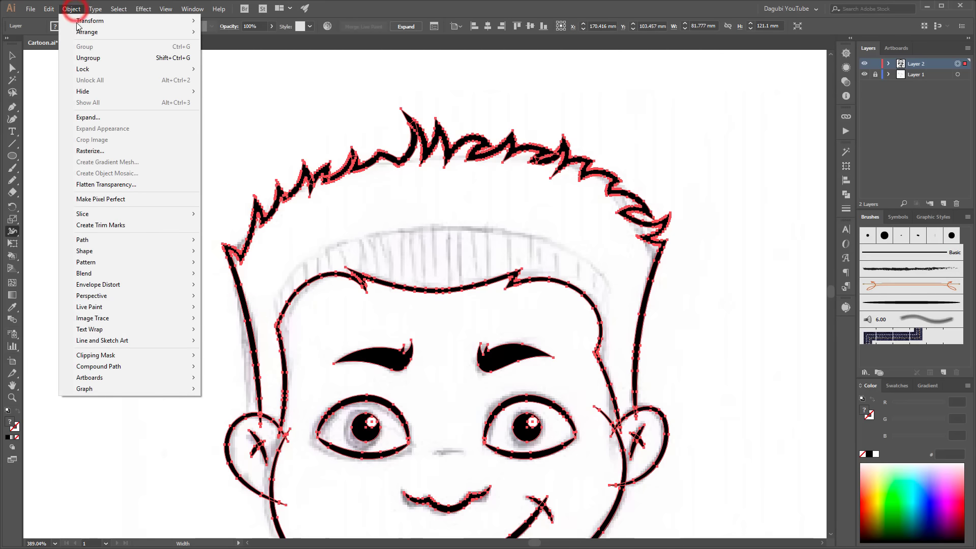
{"action": "mouse_move", "coordinate": [89, 307]}
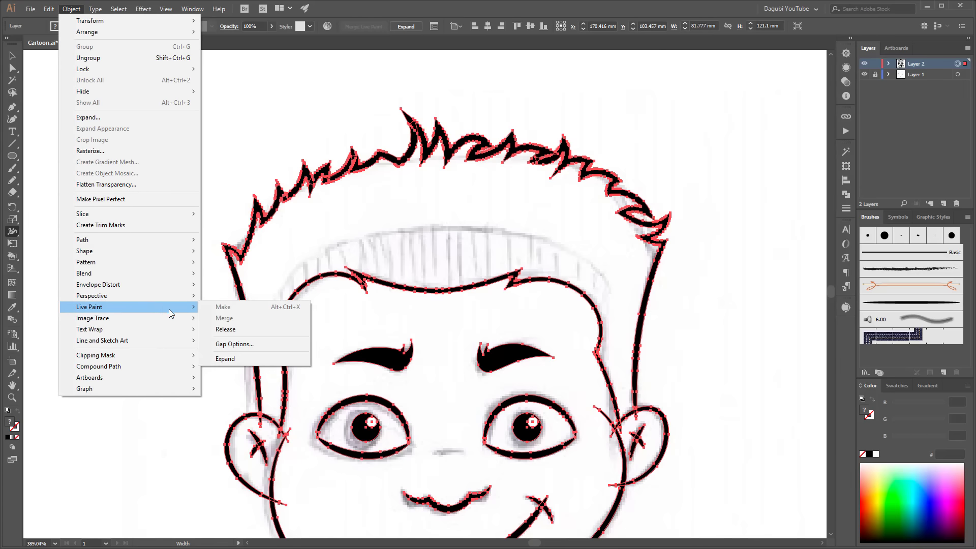
{"action": "left_click", "coordinate": [226, 360]}
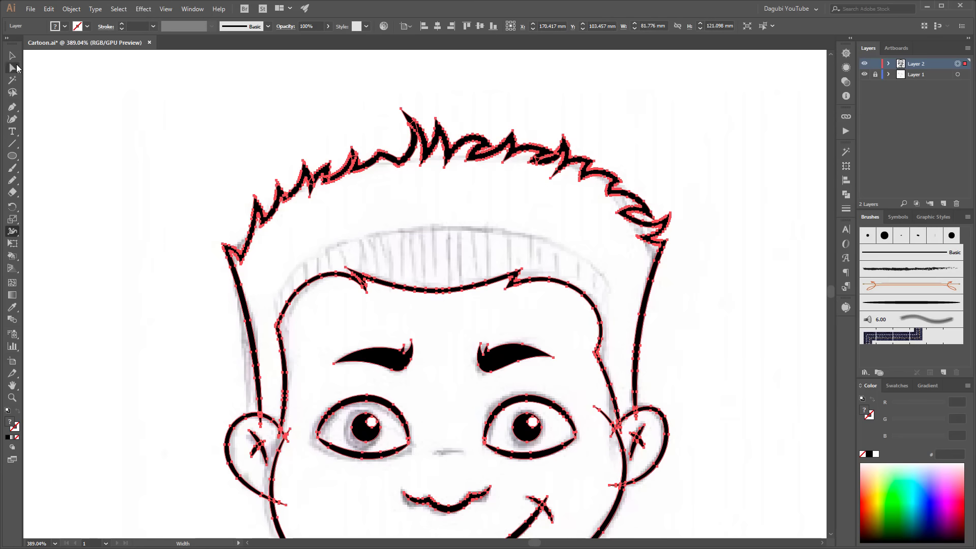
Delete the stray stroke at the right cheek using Group Selection
{"action": "left_click_drag", "start_coordinate": [16, 68], "coordinate": [56, 79]}
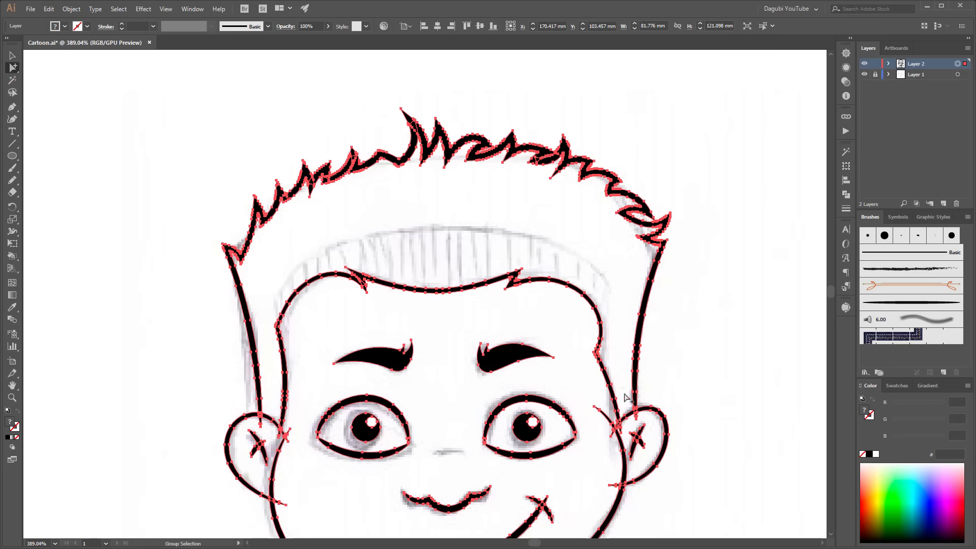
{"action": "scroll", "coordinate": [627, 398], "scroll_direction": "up", "scroll_amount": 2}
{"action": "scroll", "coordinate": [626, 398], "scroll_direction": "up", "scroll_amount": 2}
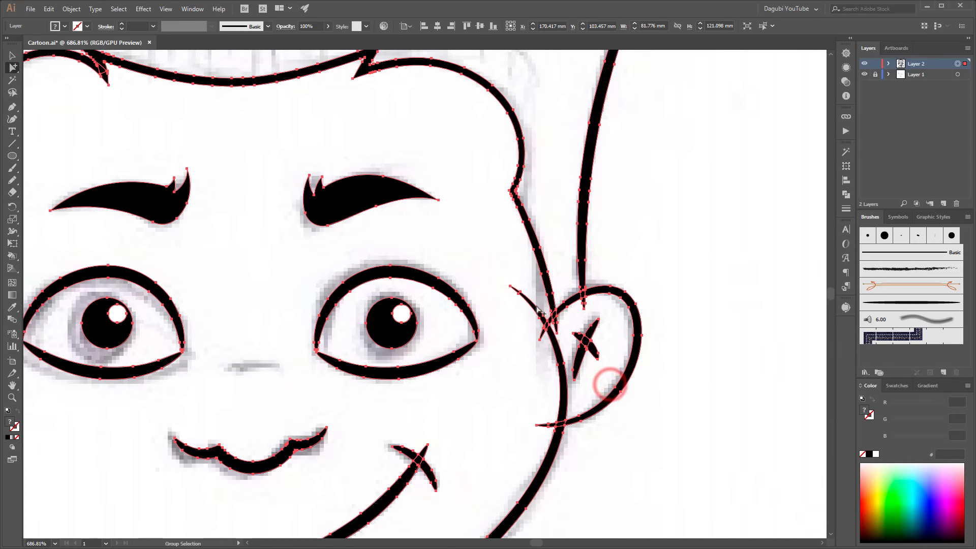
{"action": "left_click", "coordinate": [660, 230]}
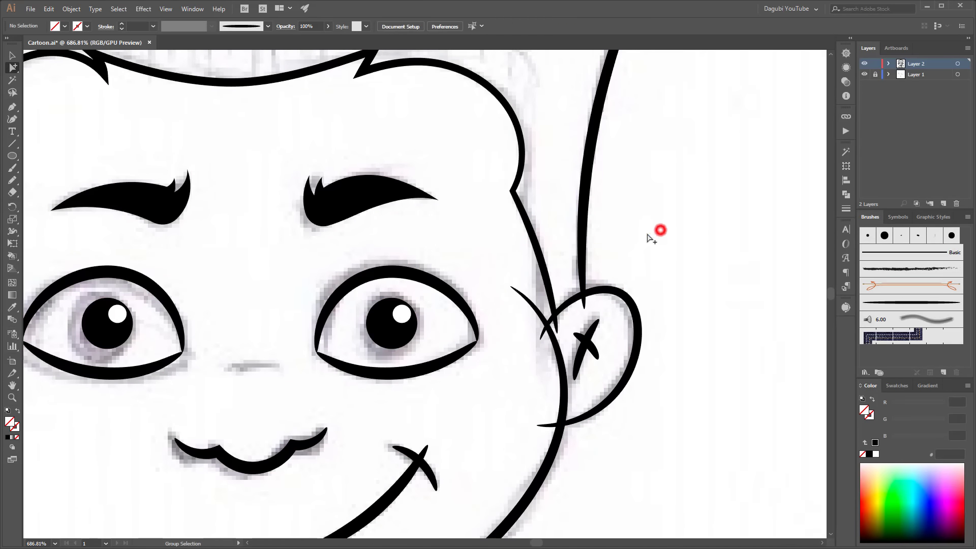
{"action": "left_click", "coordinate": [534, 306]}
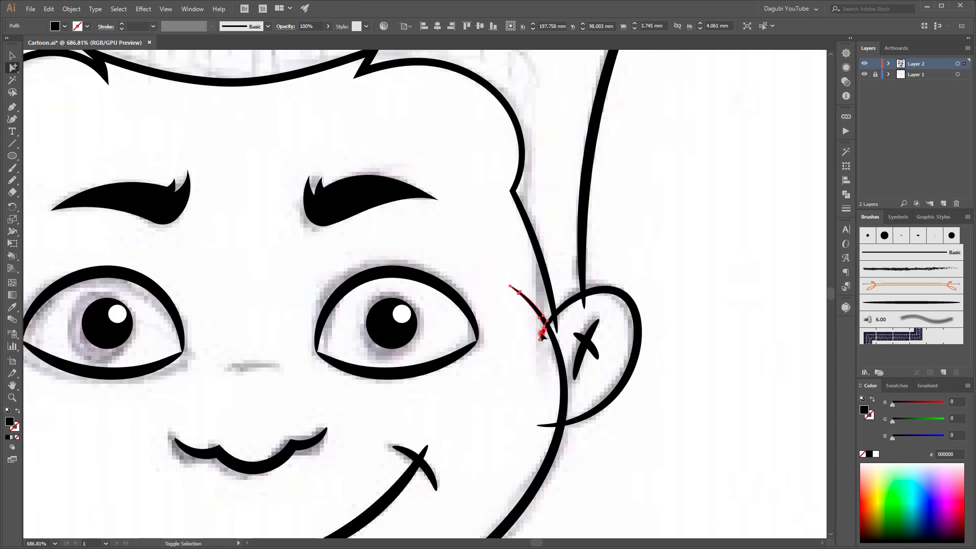
{"action": "left_click_drag", "start_coordinate": [542, 335], "coordinate": [541, 339]}
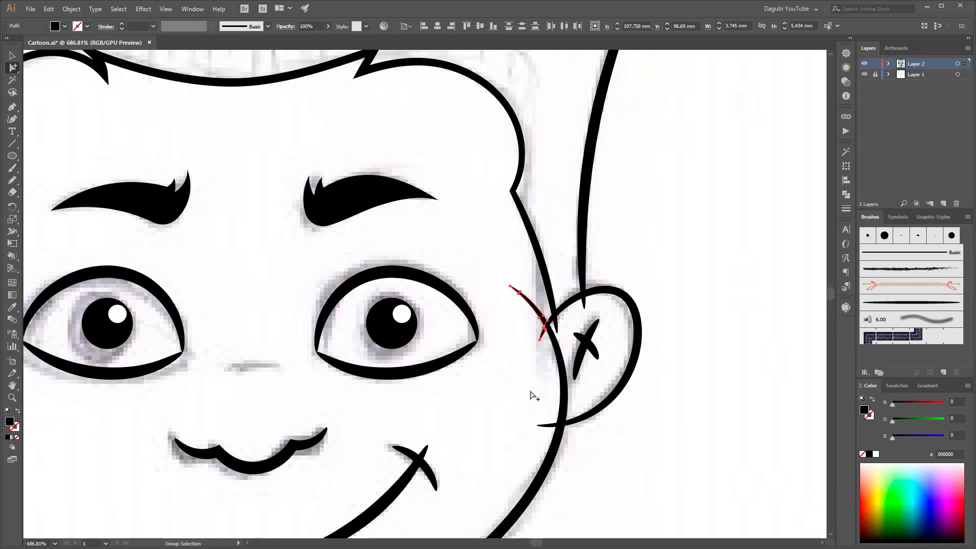
{"action": "key", "text": "Delete"}
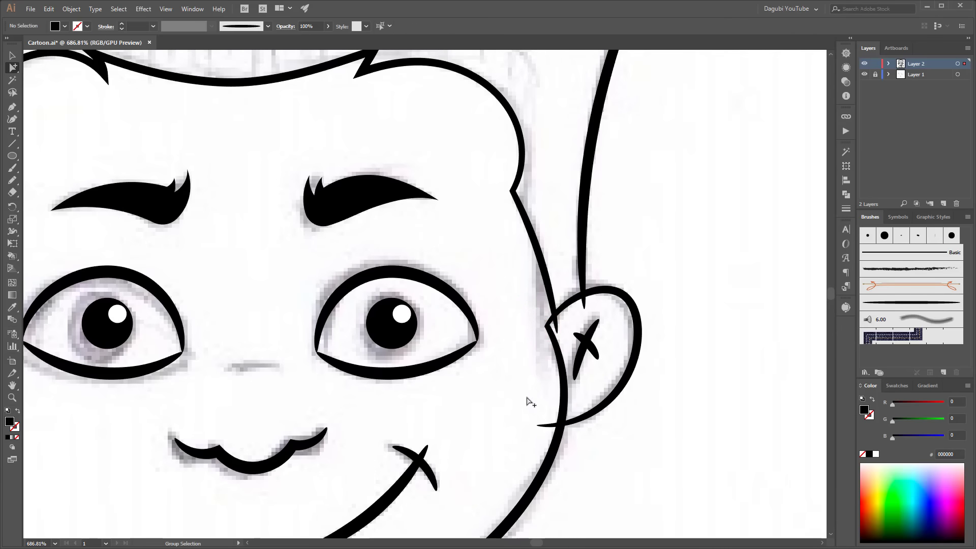
{"action": "left_click_drag", "start_coordinate": [556, 324], "coordinate": [583, 303]}
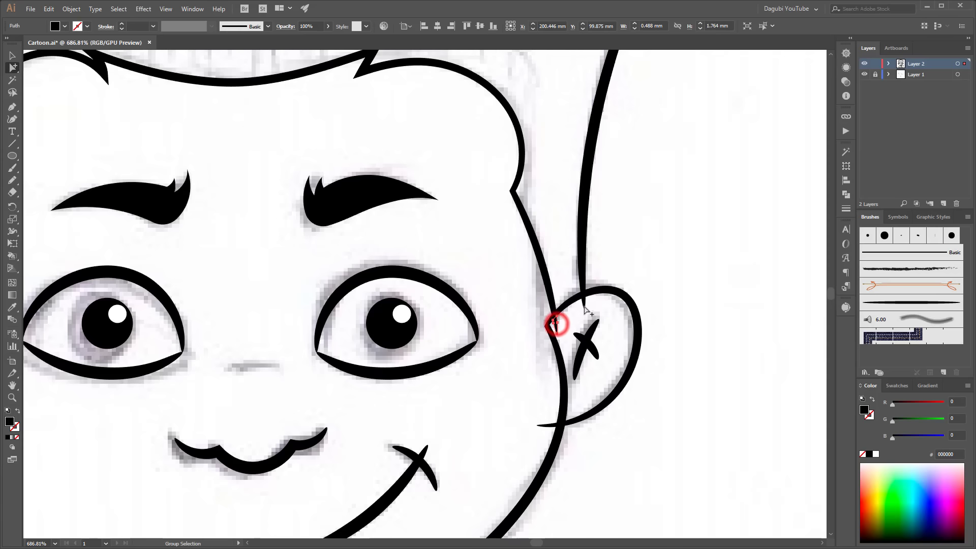
{"action": "left_click", "coordinate": [620, 340]}
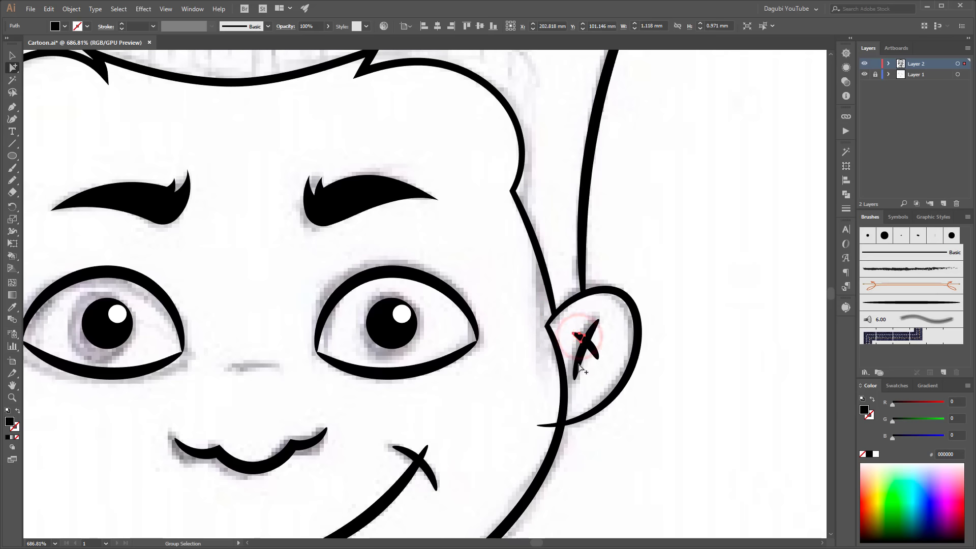
Check the leftover point at the smile tip and delete the stray shoulder-tip stroke
{"action": "left_click_drag", "start_coordinate": [508, 365], "coordinate": [590, 218]}
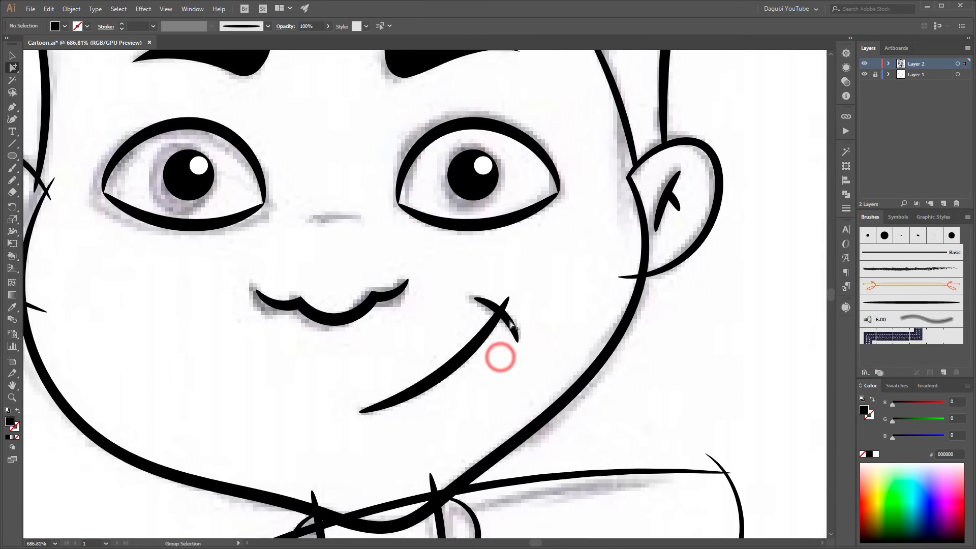
{"action": "left_click", "coordinate": [507, 304]}
{"action": "left_click", "coordinate": [582, 364]}
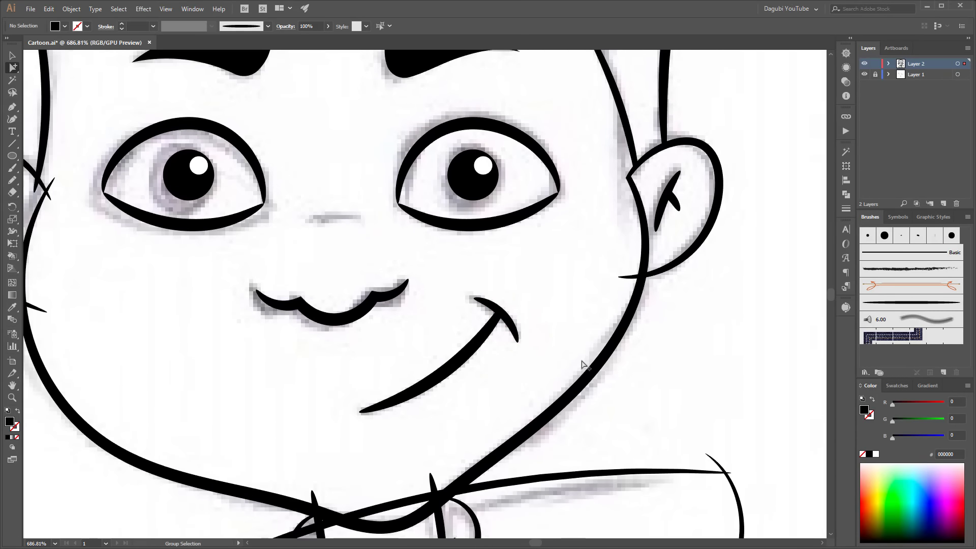
{"action": "left_click_drag", "start_coordinate": [504, 385], "coordinate": [550, 202]}
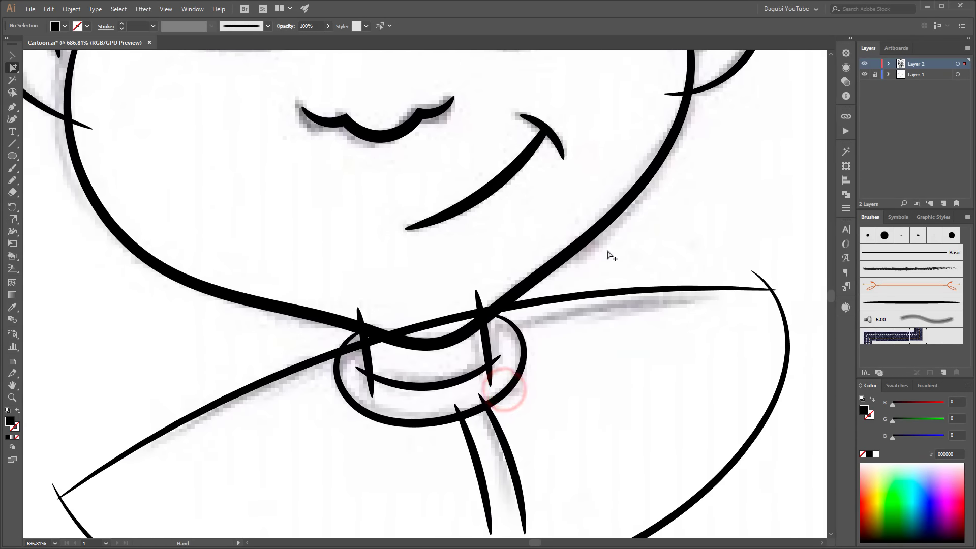
{"action": "left_click", "coordinate": [777, 289]}
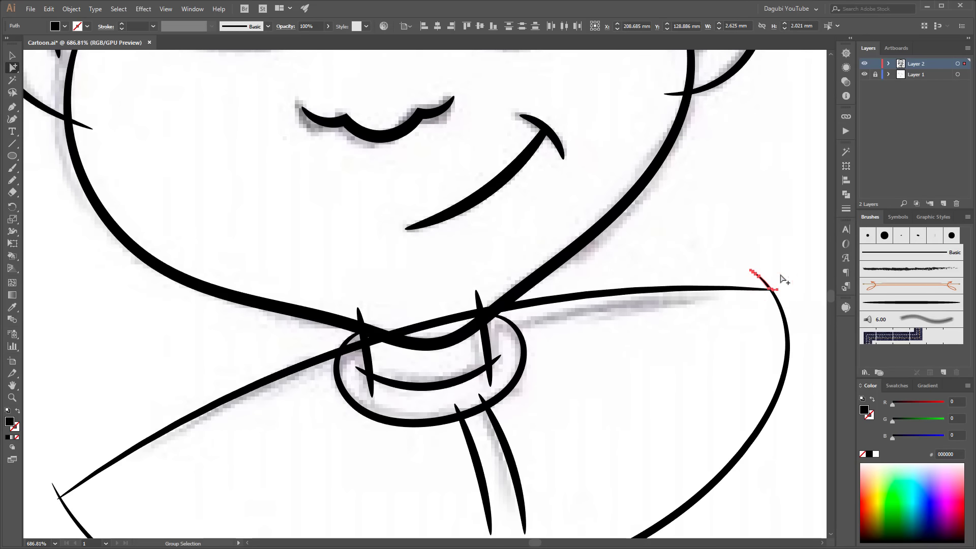
{"action": "key", "text": "Delete"}
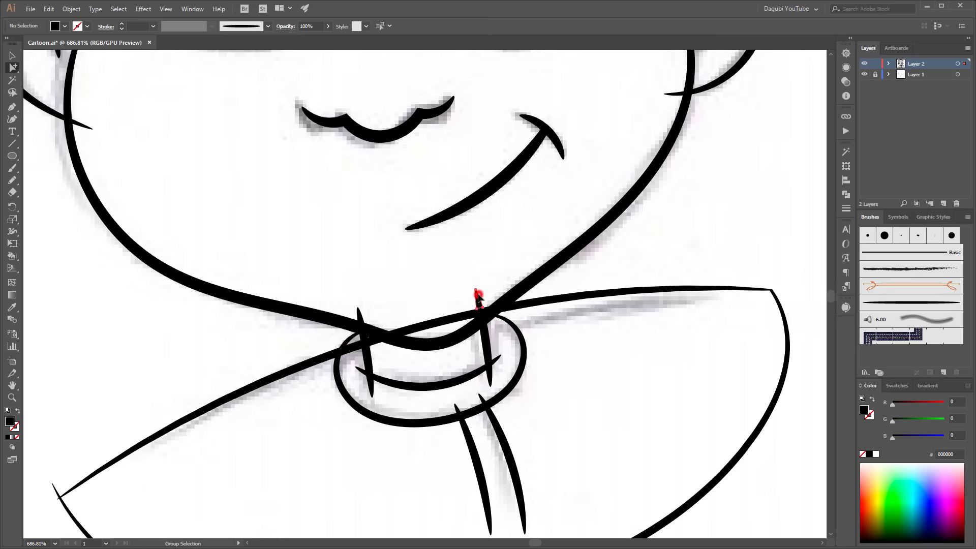
Delete the short stray collar stroke and the extra collar spike
{"action": "left_click", "coordinate": [440, 319]}
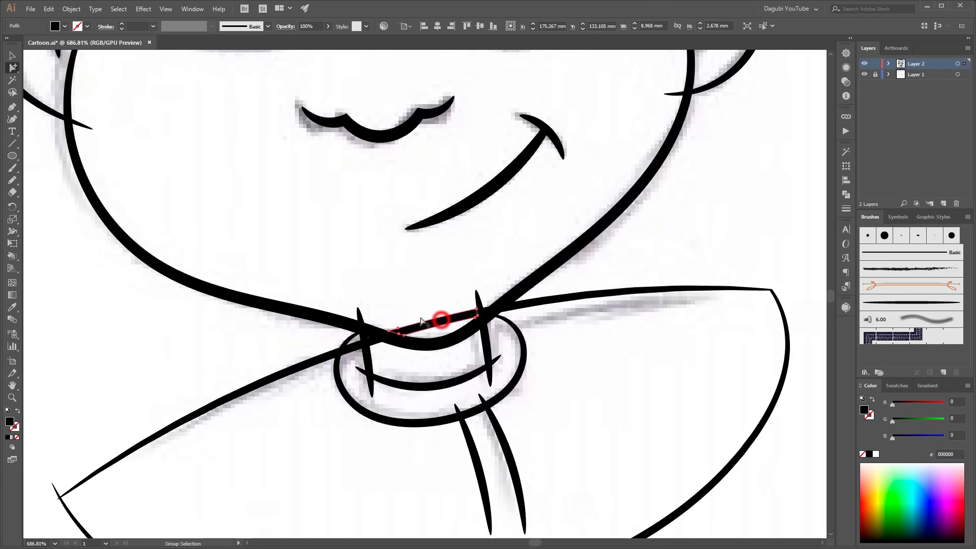
{"action": "key", "text": "Delete"}
{"action": "left_click", "coordinate": [358, 311]}
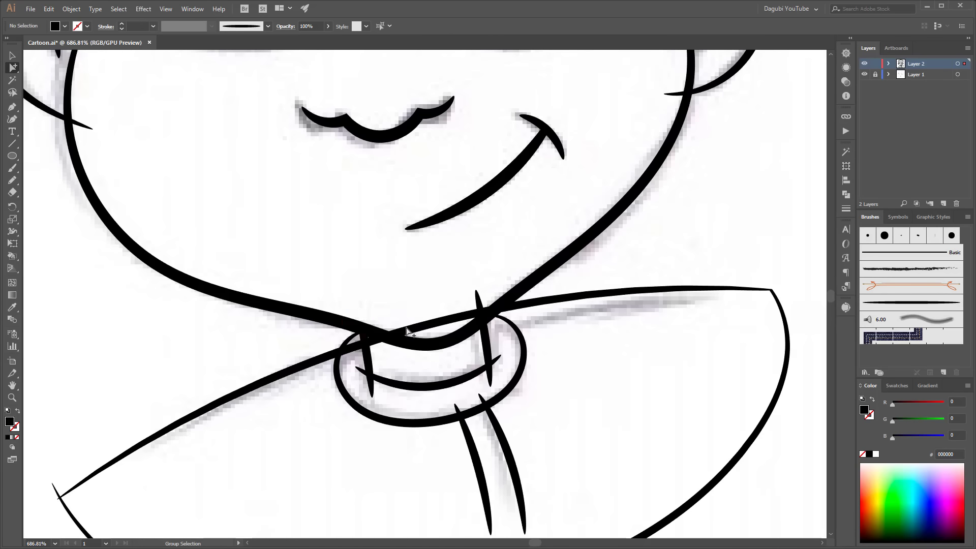
{"action": "left_click", "coordinate": [407, 331]}
{"action": "left_click", "coordinate": [479, 299], "text": "shift"}
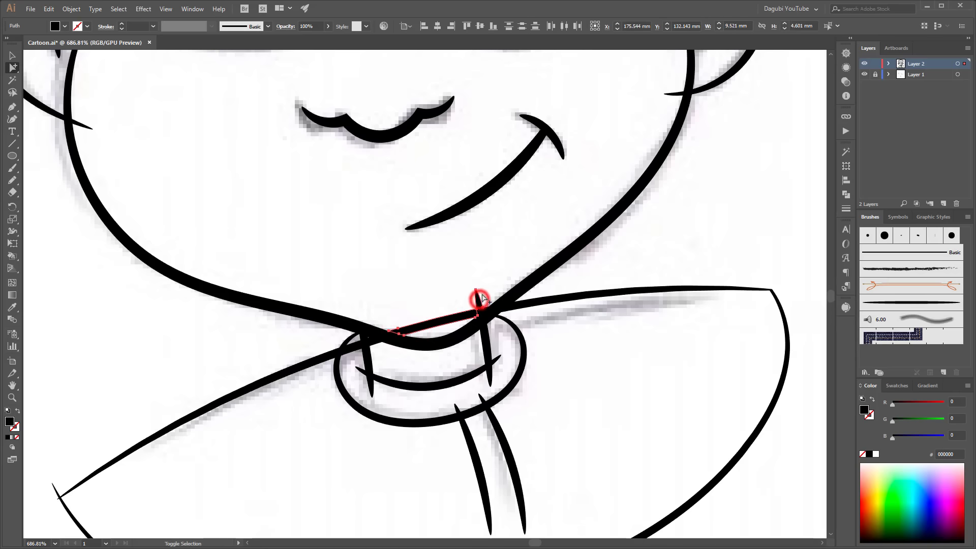
{"action": "key", "text": "Delete"}
Delete the tiny stray path and the spikes inside the collar ring
{"action": "scroll", "coordinate": [454, 324], "scroll_direction": "up", "scroll_amount": 3}
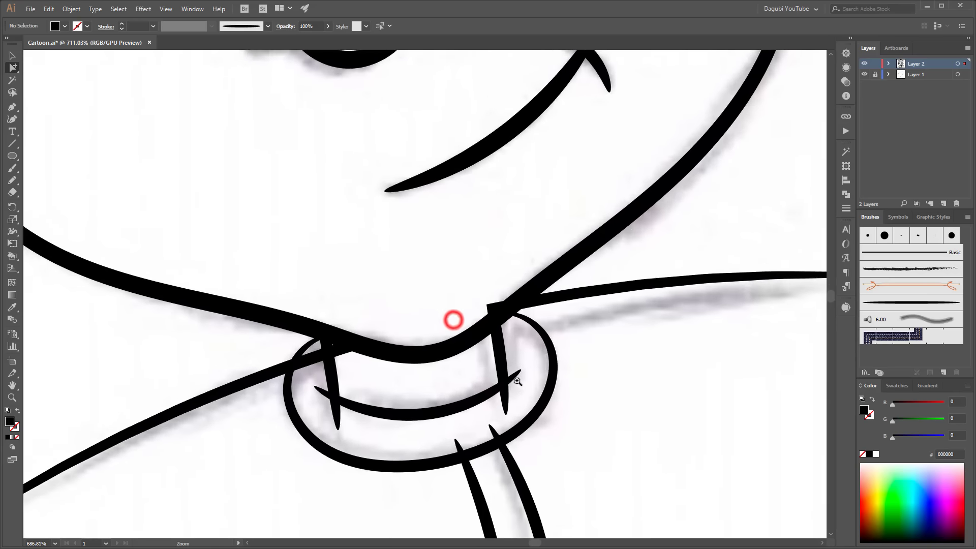
{"action": "left_click", "coordinate": [500, 304]}
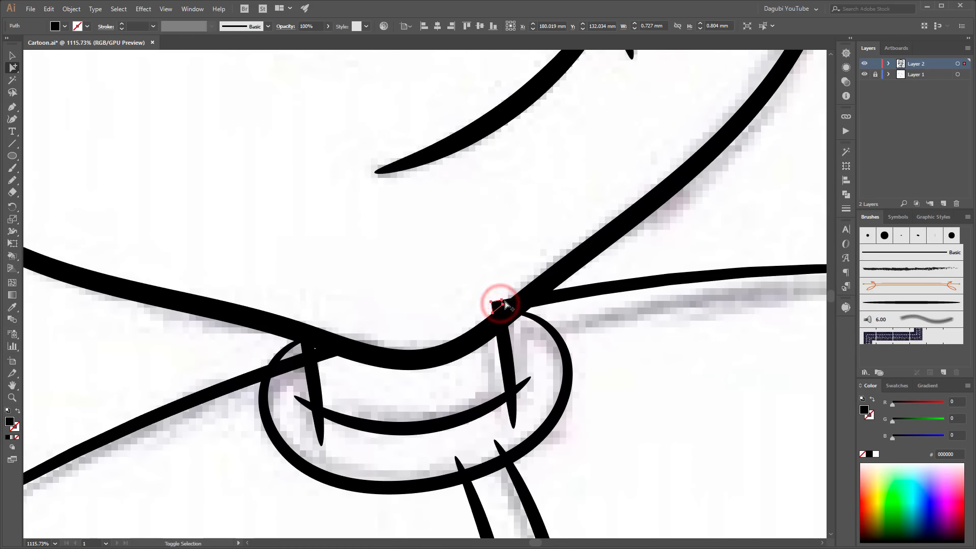
{"action": "key", "text": "Delete"}
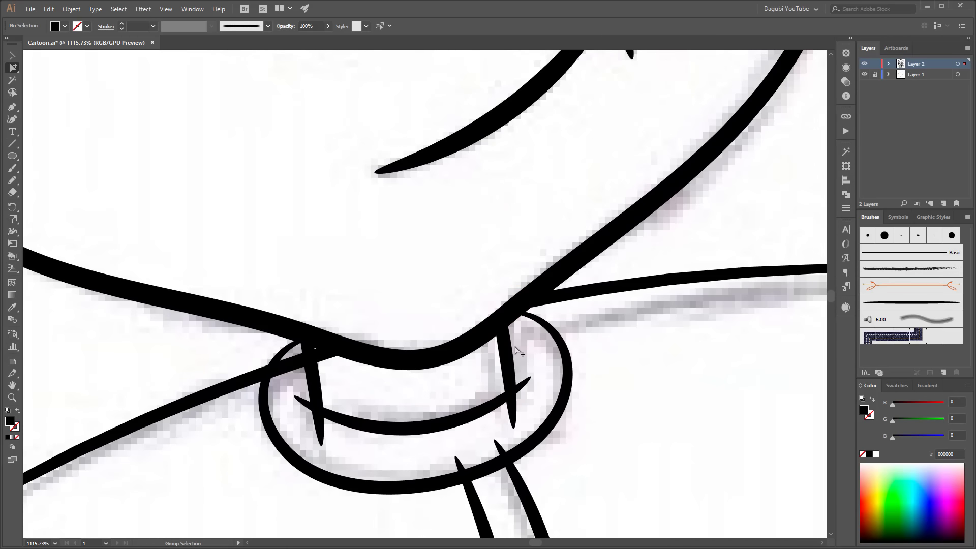
{"action": "left_click", "coordinate": [503, 346]}
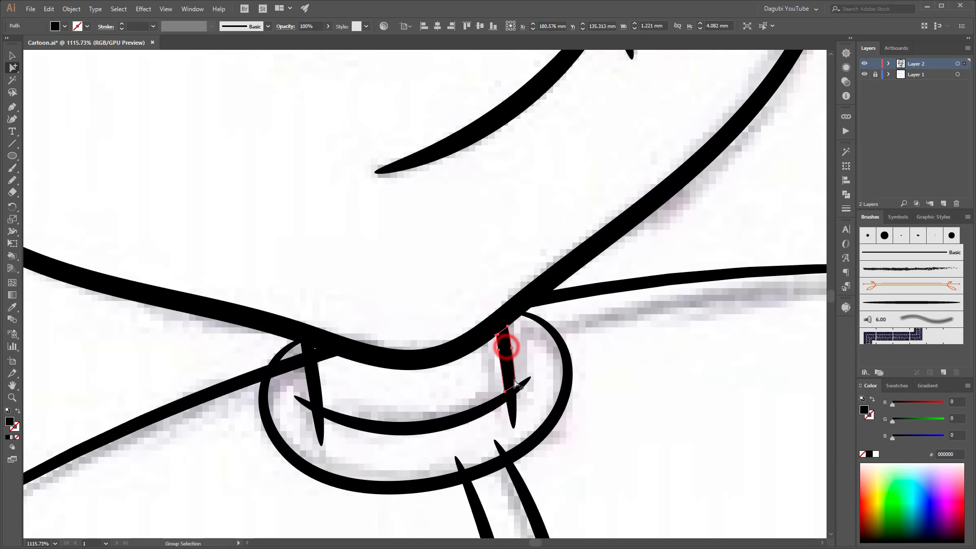
{"action": "left_click", "coordinate": [540, 374]}
{"action": "left_click", "coordinate": [514, 409], "text": "shift"}
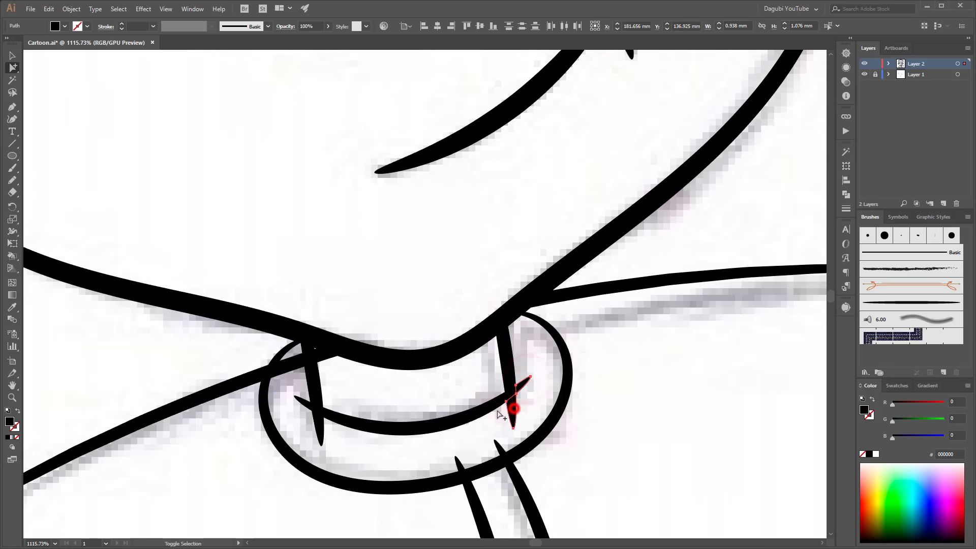
{"action": "left_click", "coordinate": [318, 429], "text": "shift"}
{"action": "left_click", "coordinate": [302, 401], "text": "shift"}
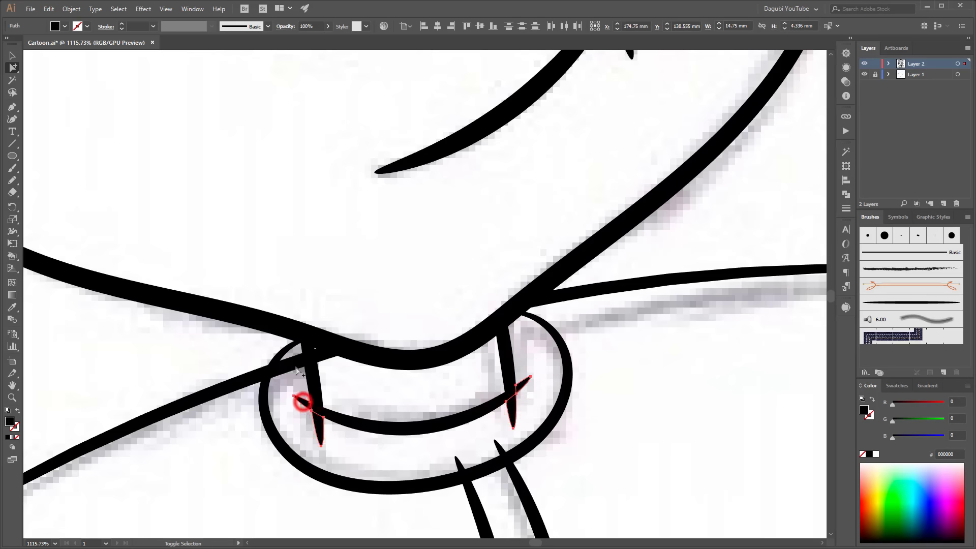
{"action": "key", "text": "Delete"}
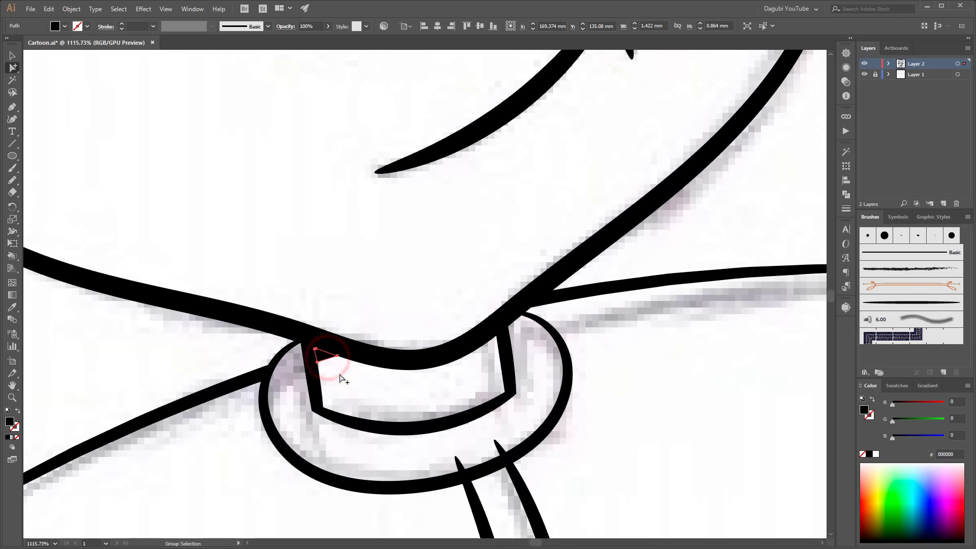
Delete the two small spikes below the collar
{"action": "scroll", "coordinate": [427, 417], "scroll_direction": "down", "scroll_amount": 5}
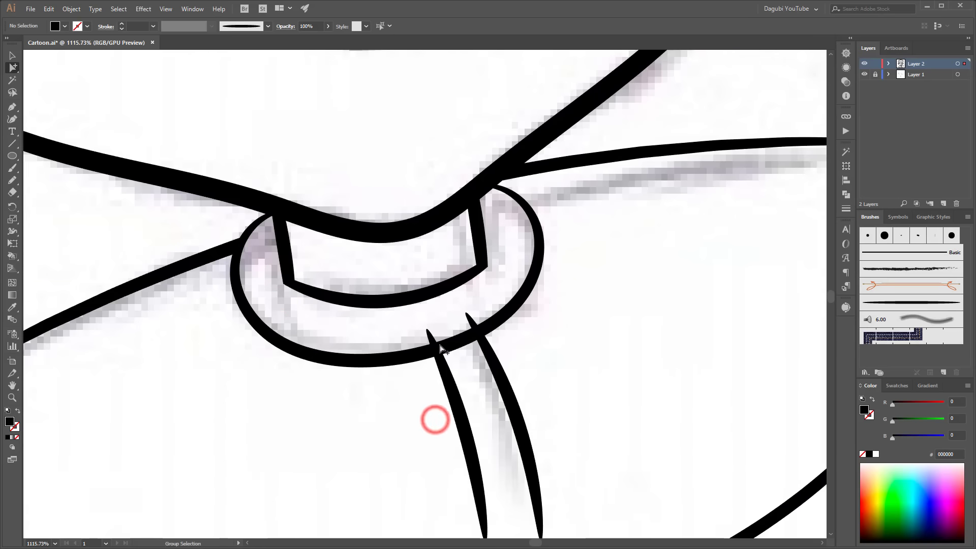
{"action": "left_click", "coordinate": [432, 338]}
{"action": "key", "text": "Delete"}
{"action": "left_click", "coordinate": [470, 325]}
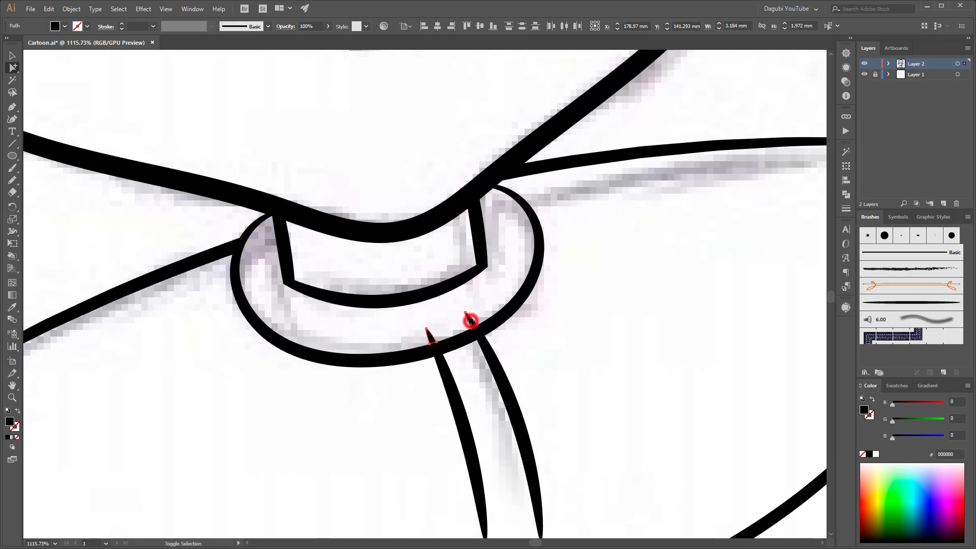
{"action": "key", "text": "Delete"}
Delete the small spike at the collar's left tip
{"action": "scroll", "coordinate": [447, 282], "scroll_direction": "down", "scroll_amount": 5}
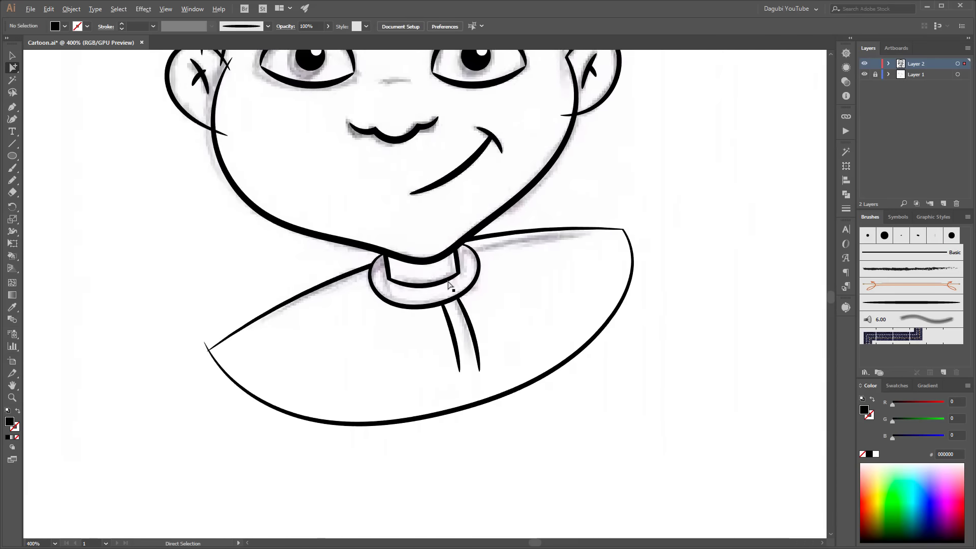
{"action": "scroll", "coordinate": [305, 331], "scroll_direction": "up", "scroll_amount": 3}
{"action": "scroll", "coordinate": [168, 319], "scroll_direction": "up", "scroll_amount": 2}
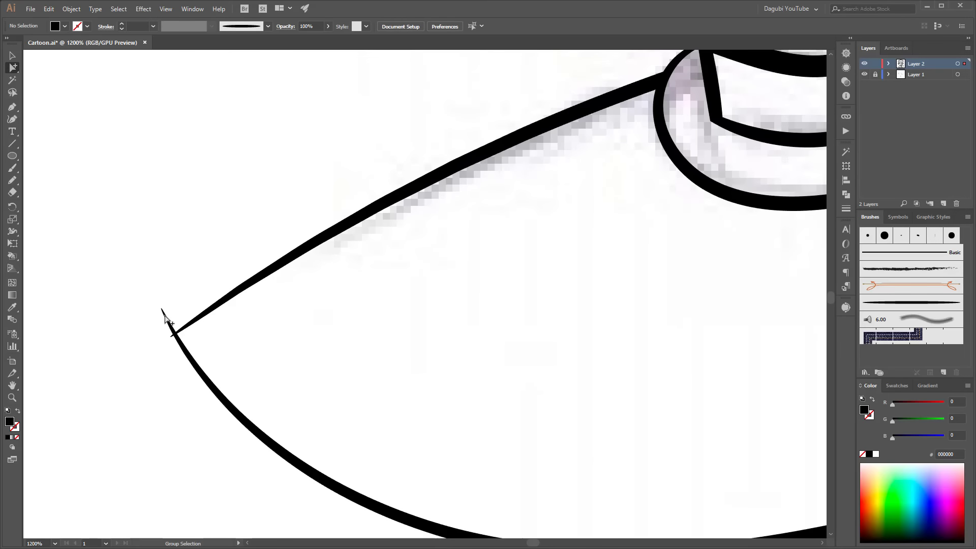
{"action": "left_click", "coordinate": [165, 316]}
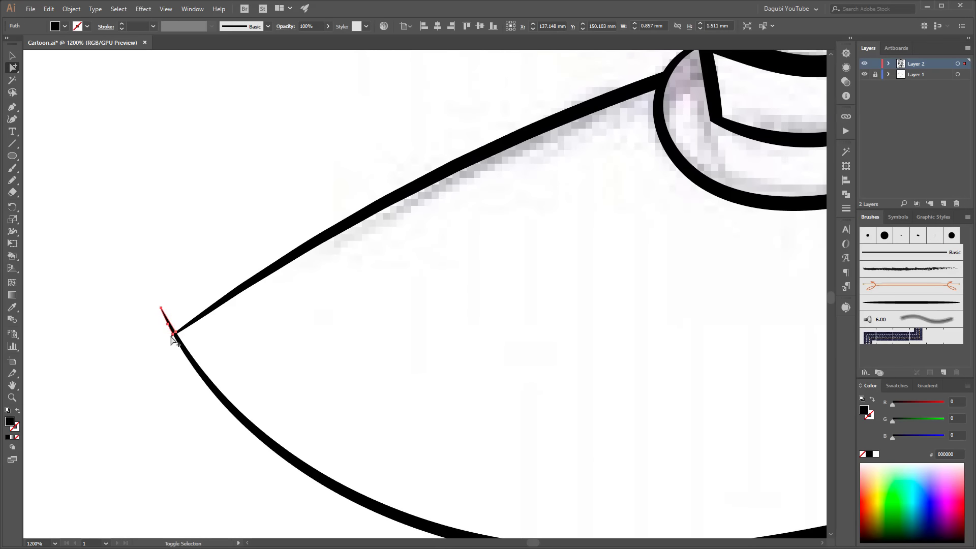
{"action": "left_click", "coordinate": [173, 336]}
{"action": "key", "text": "Delete"}
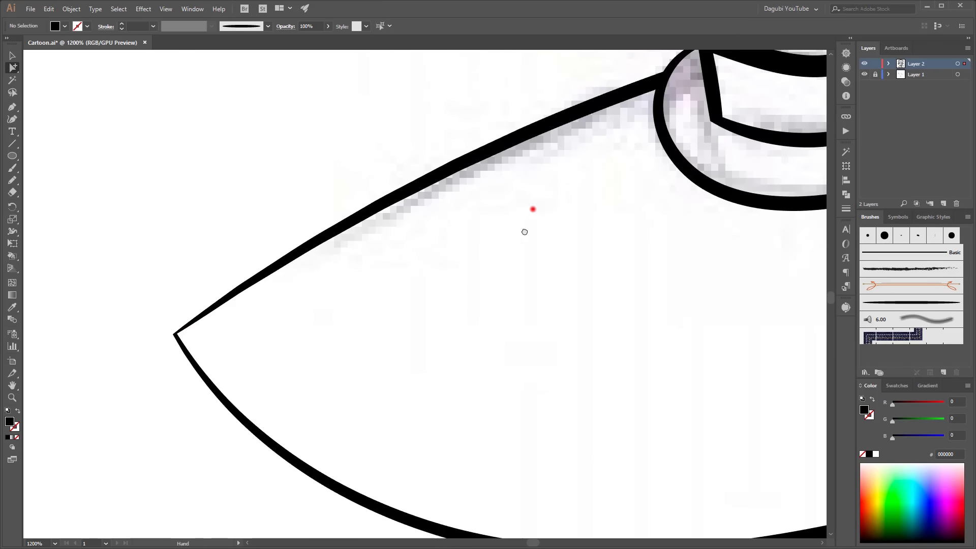
{"action": "scroll", "coordinate": [525, 232], "scroll_direction": "down", "scroll_amount": 1}
{"action": "scroll", "coordinate": [458, 330], "scroll_direction": "down", "scroll_amount": 1}
{"action": "scroll", "coordinate": [406, 382], "scroll_direction": "down", "scroll_amount": 1}
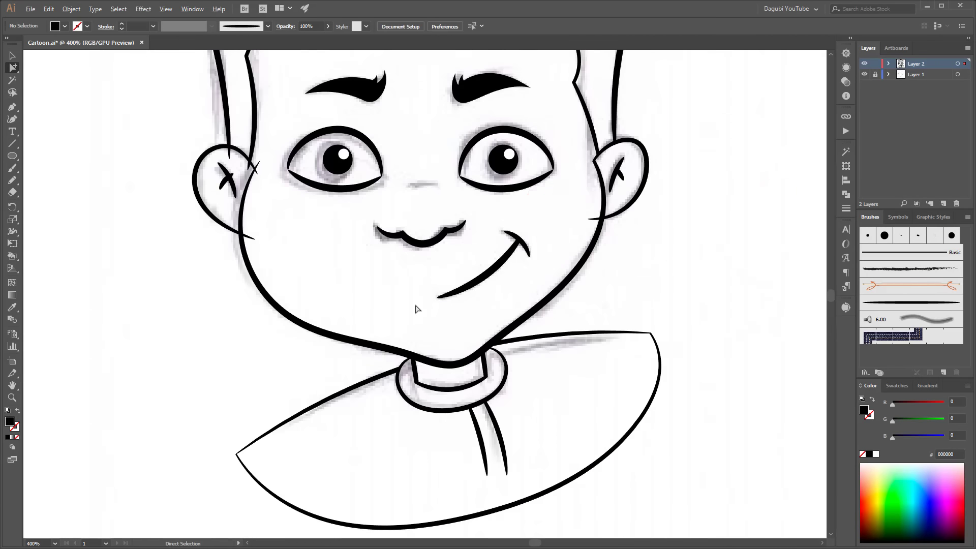
{"action": "scroll", "coordinate": [594, 217], "scroll_direction": "up", "scroll_amount": 2}
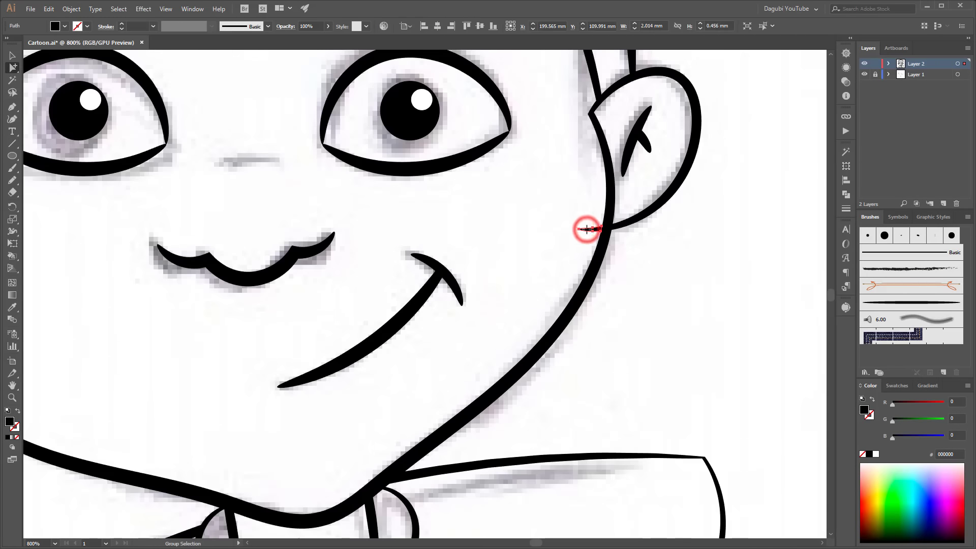
Delete the stray top, X and tail strokes in the left ear, then view the whole face
{"action": "left_click_drag", "start_coordinate": [251, 228], "coordinate": [612, 348]}
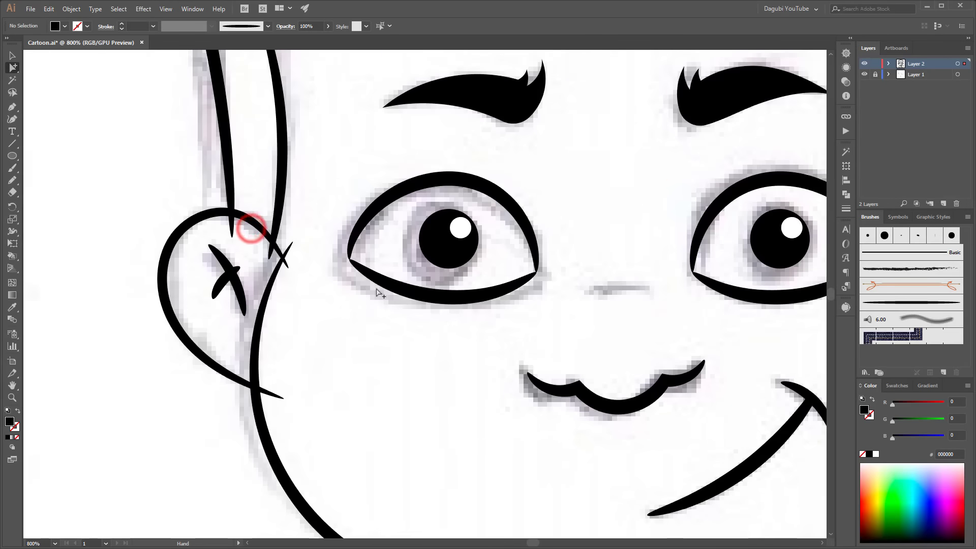
{"action": "left_click", "coordinate": [288, 252]}
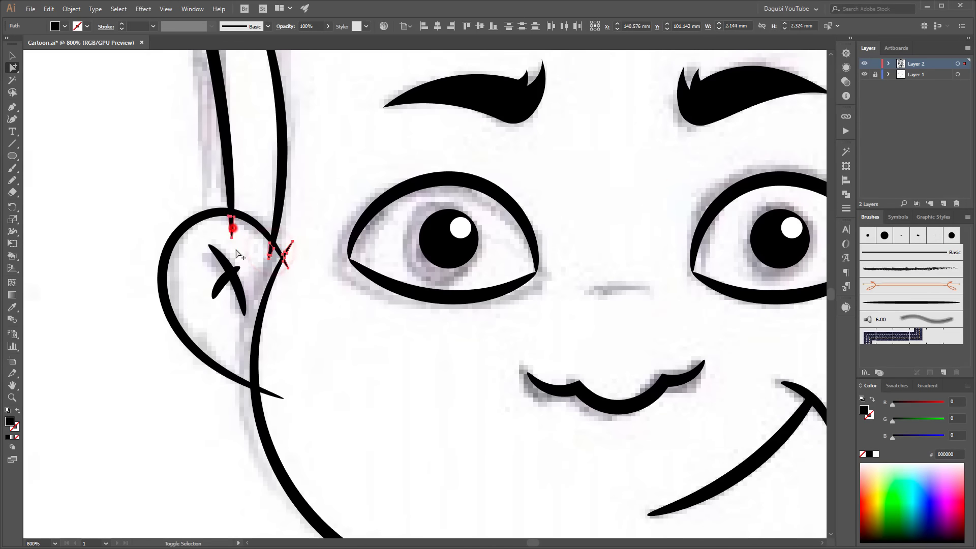
{"action": "left_click", "coordinate": [232, 228], "text": "shift"}
{"action": "left_click", "coordinate": [239, 268], "text": "shift"}
{"action": "left_click", "coordinate": [279, 396], "text": "shift"}
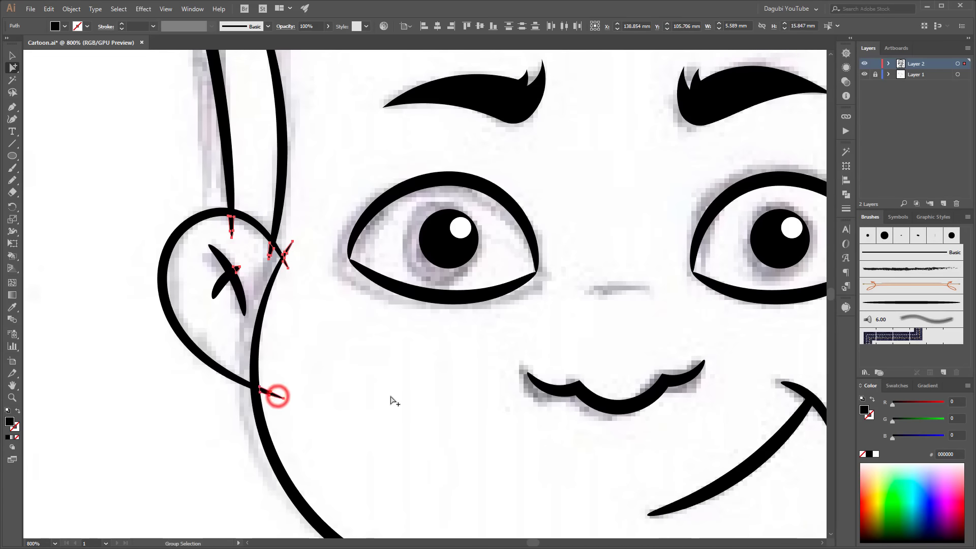
{"action": "key", "text": "Delete"}
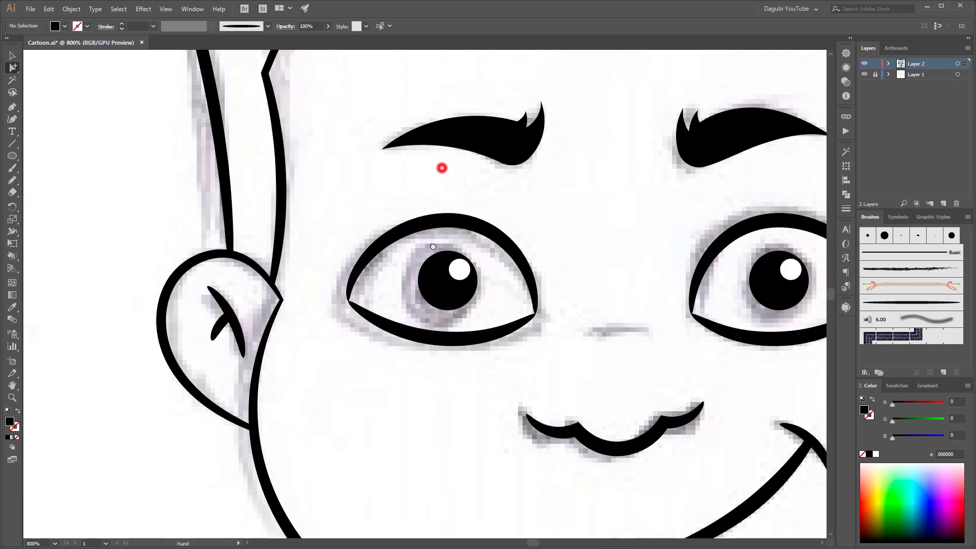
{"action": "left_click_drag", "start_coordinate": [440, 163], "coordinate": [458, 325]}
{"action": "mouse_move", "coordinate": [497, 159]}
{"action": "left_mouse_down"}
{"action": "mouse_move", "coordinate": [480, 261]}
{"action": "mouse_move", "coordinate": [490, 304]}
{"action": "left_mouse_up"}
{"action": "scroll", "coordinate": [543, 263], "scroll_direction": "down", "scroll_amount": 2}
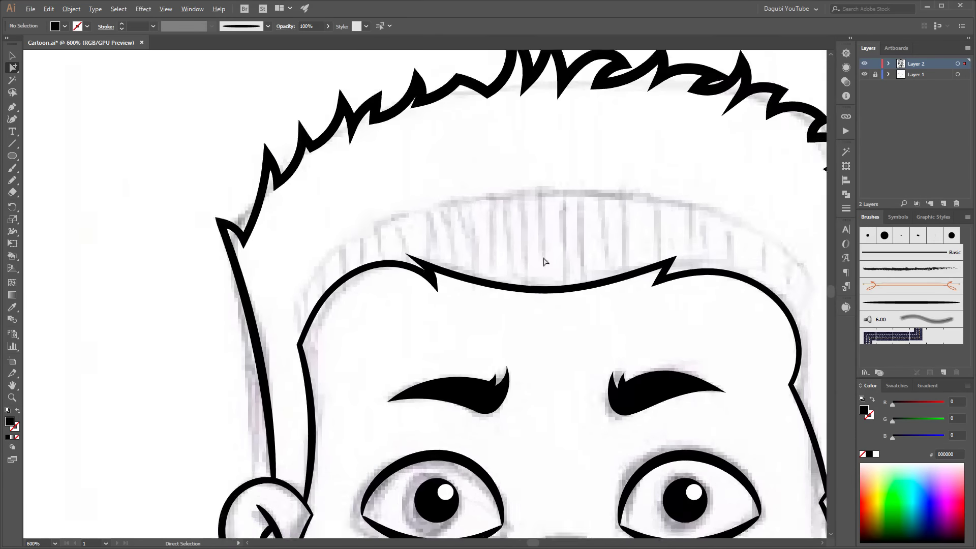
{"action": "left_click_drag", "start_coordinate": [617, 308], "coordinate": [530, 209]}
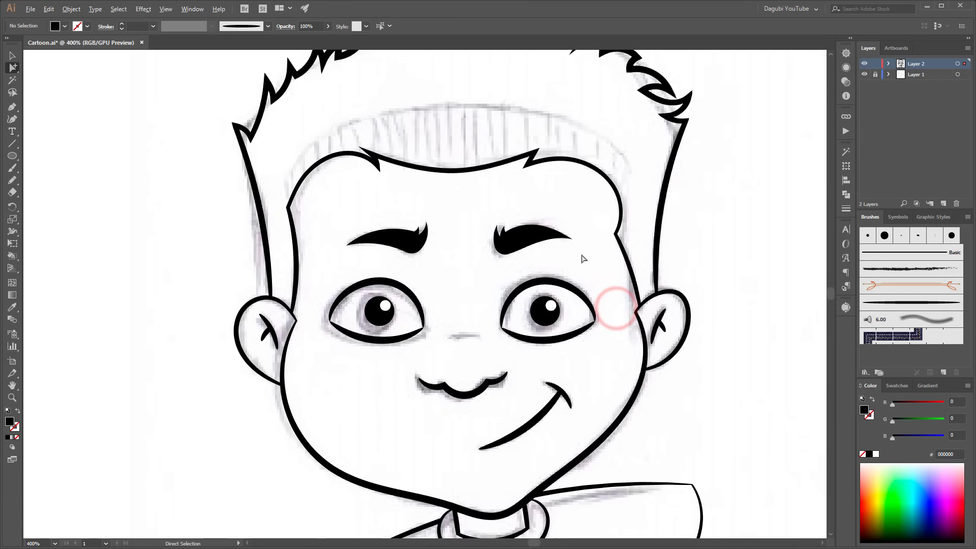
{"action": "scroll", "coordinate": [584, 263], "scroll_direction": "down", "scroll_amount": 2}
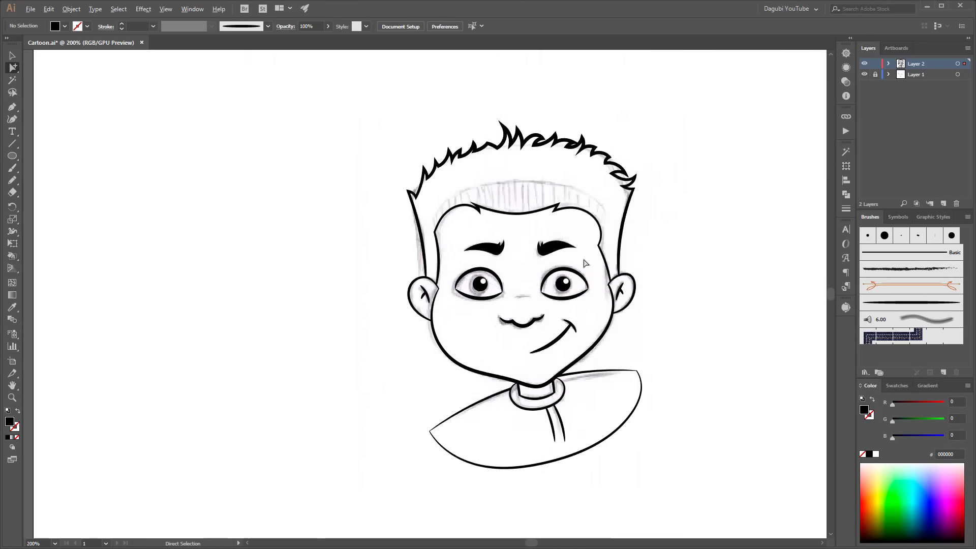
{"action": "left_click", "coordinate": [865, 75]}
{"action": "key", "text": "ctrl+0"}
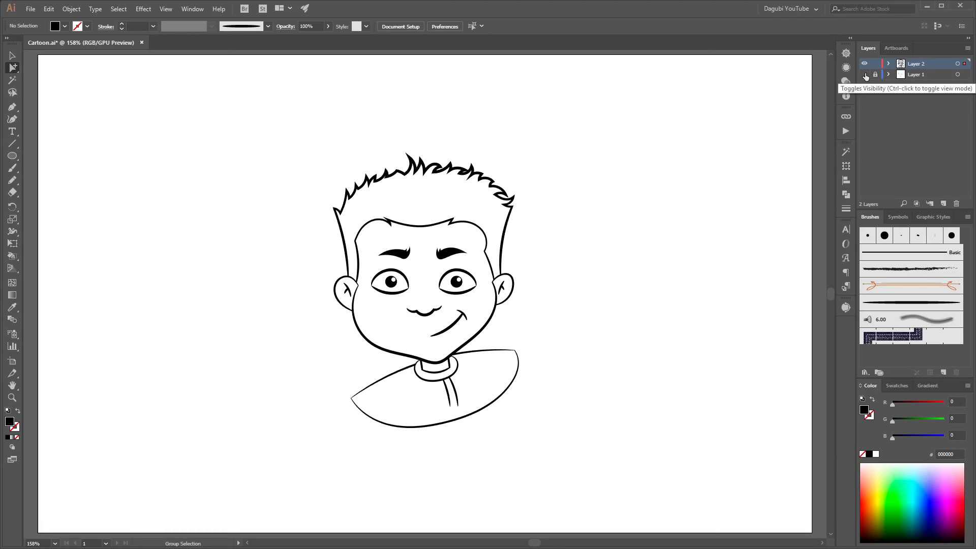
{"action": "left_click", "coordinate": [865, 74]}
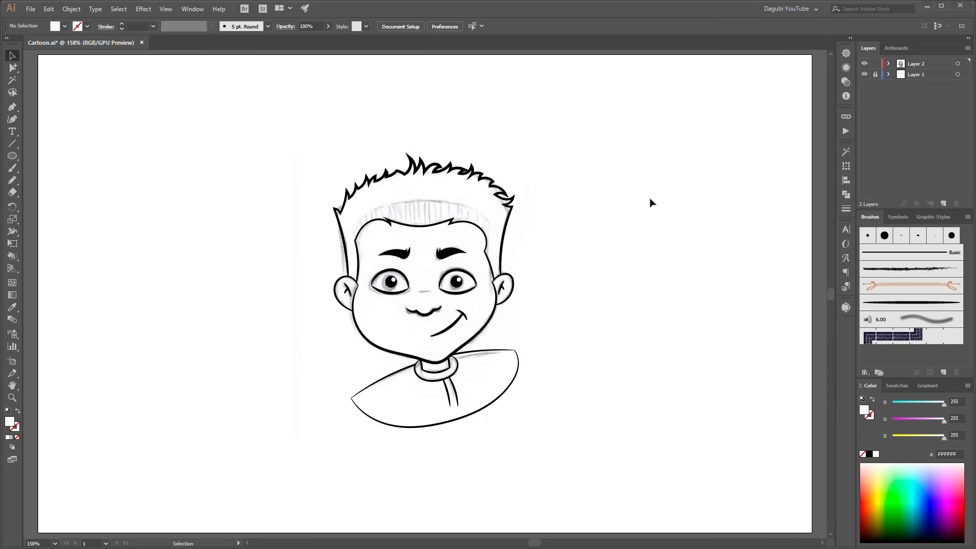
Load the Skintones swatch library, then make Layer 3's gray and skin-tone swatches visible
{"action": "left_click", "coordinate": [64, 27]}
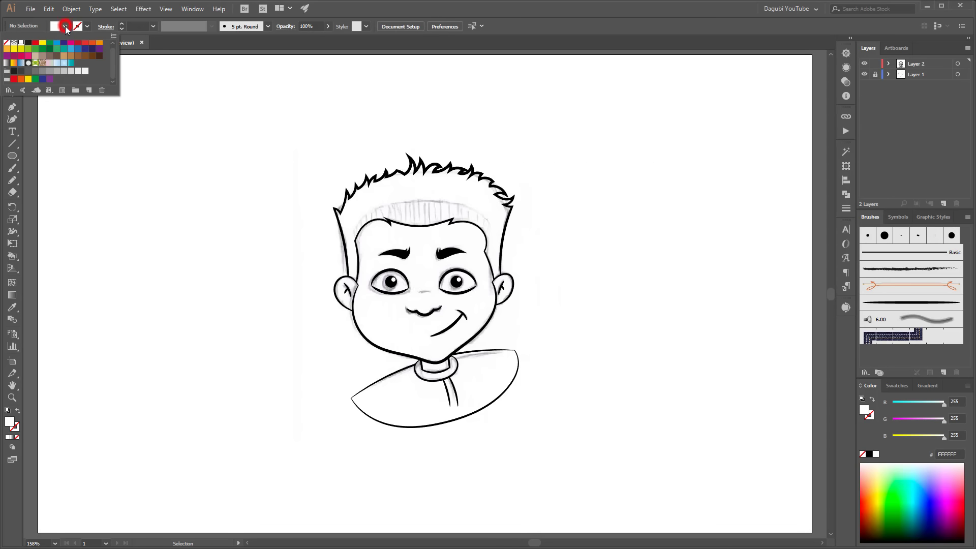
{"action": "left_click", "coordinate": [10, 91]}
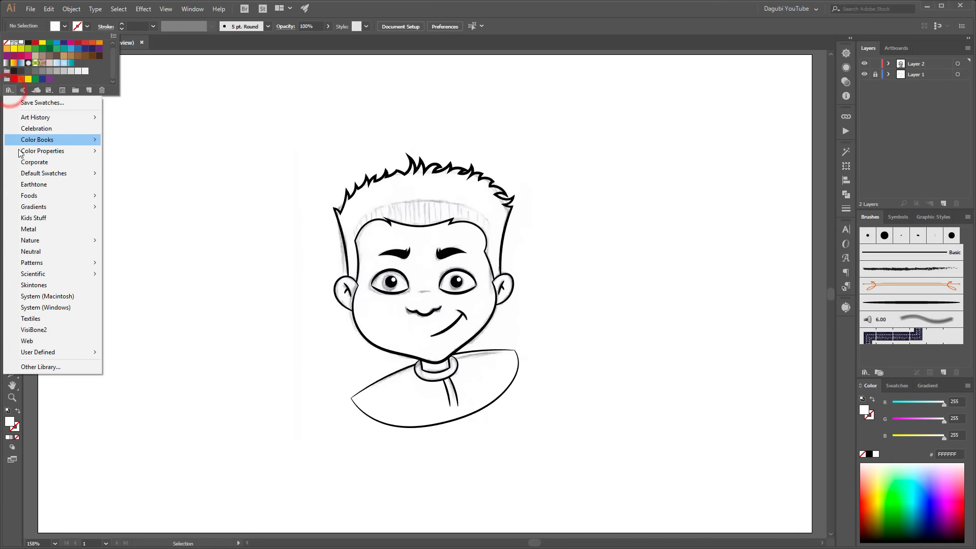
{"action": "left_click", "coordinate": [38, 286]}
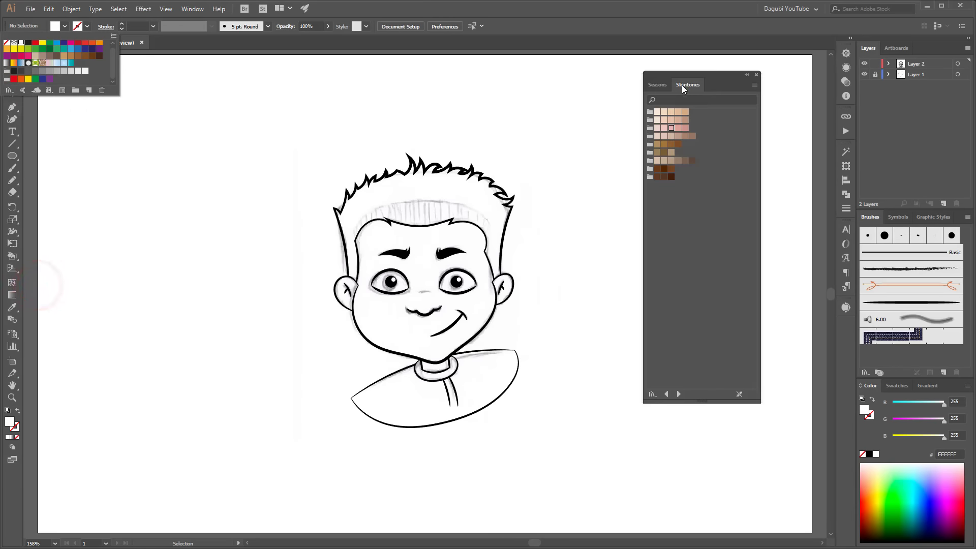
{"action": "left_click", "coordinate": [758, 75]}
{"action": "left_click", "coordinate": [757, 76]}
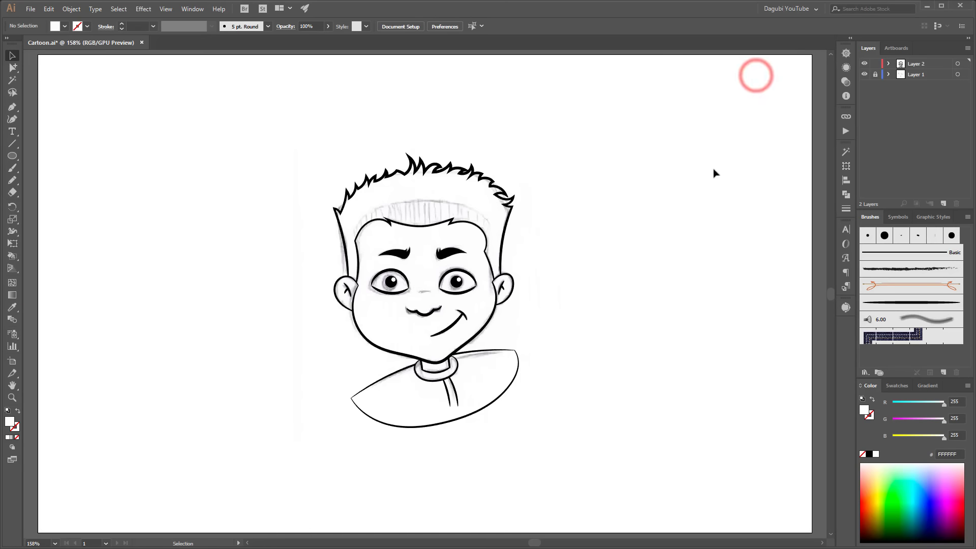
{"action": "left_click", "coordinate": [888, 64]}
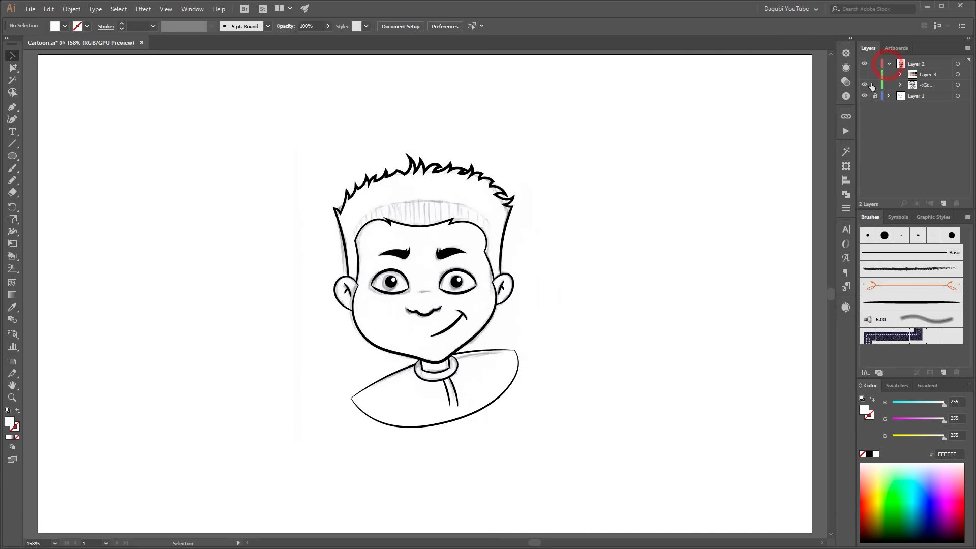
{"action": "left_click", "coordinate": [864, 74]}
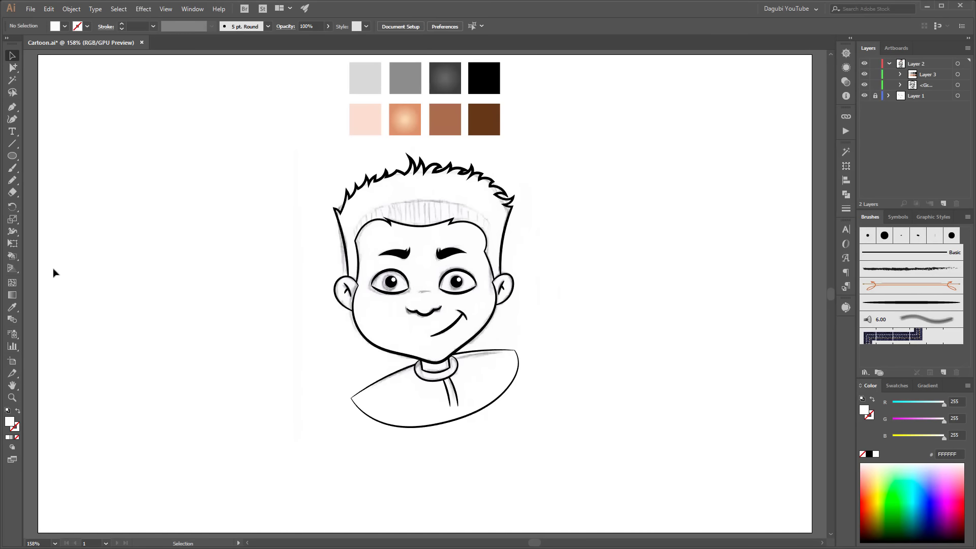
Switch to the Live Paint Bucket and sample the peach radial skin gradient as the fill
{"action": "left_click", "coordinate": [13, 258]}
{"action": "left_click", "coordinate": [414, 113]}
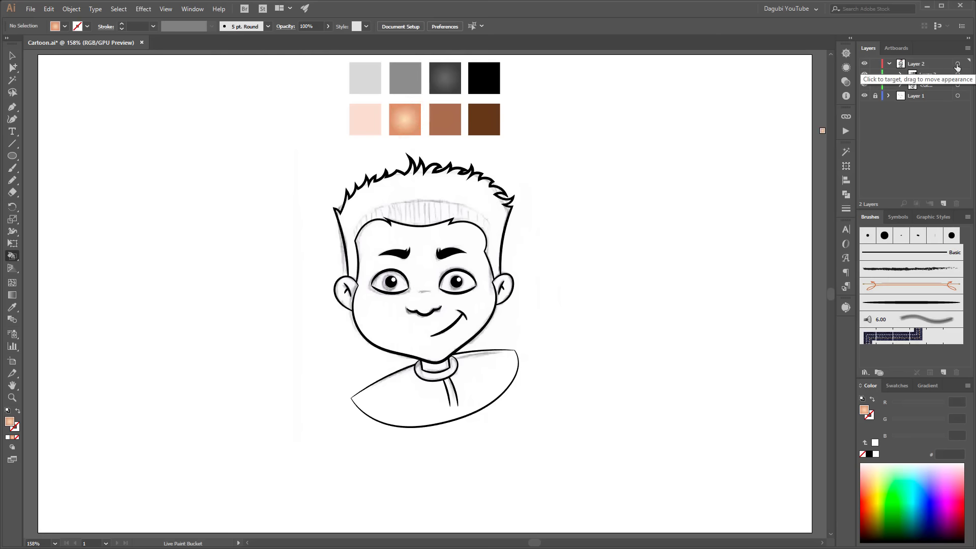
{"action": "left_click", "coordinate": [957, 64]}
Live-paint the face, both ears and the neck of the Layer 2 art with the peach gradient
{"action": "left_click", "coordinate": [875, 74]}
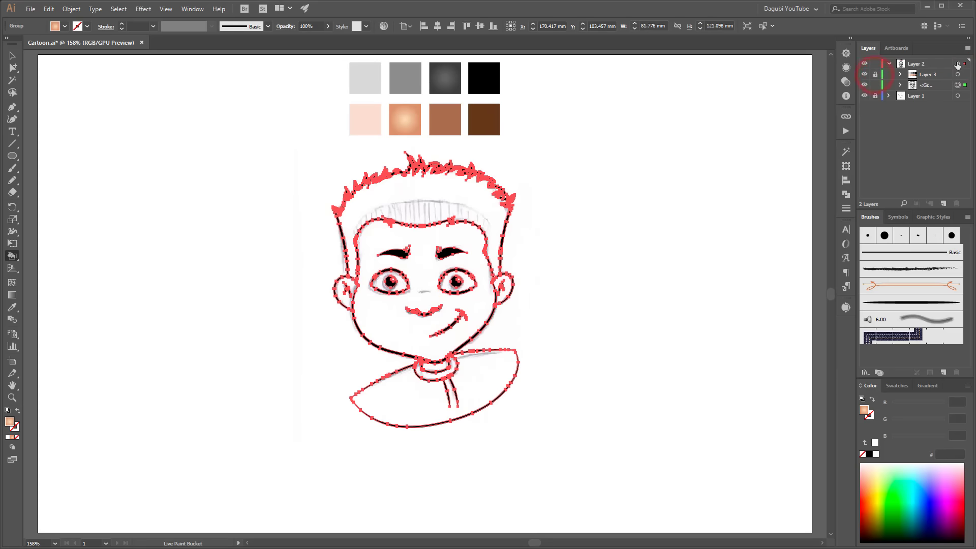
{"action": "left_click", "coordinate": [383, 319]}
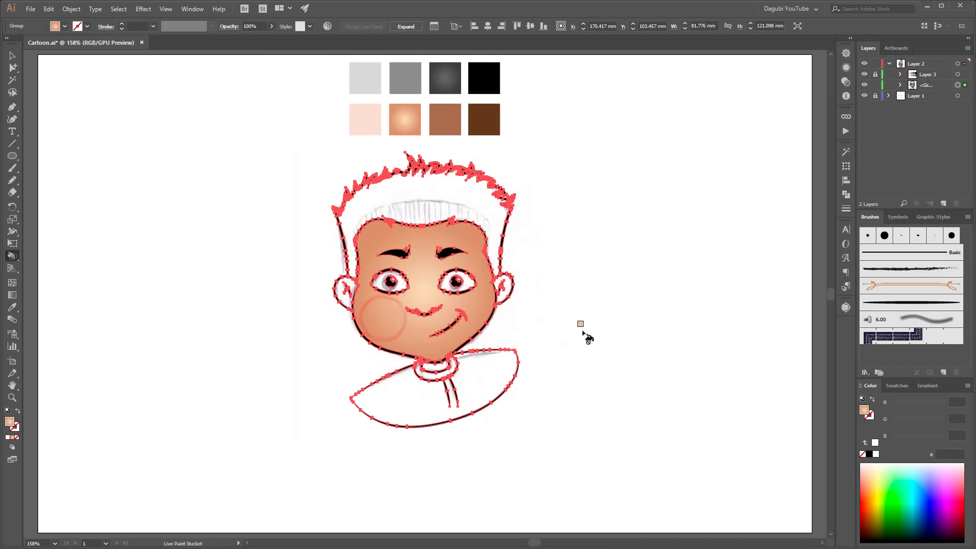
{"action": "scroll", "coordinate": [461, 315], "scroll_direction": "up", "scroll_amount": 1}
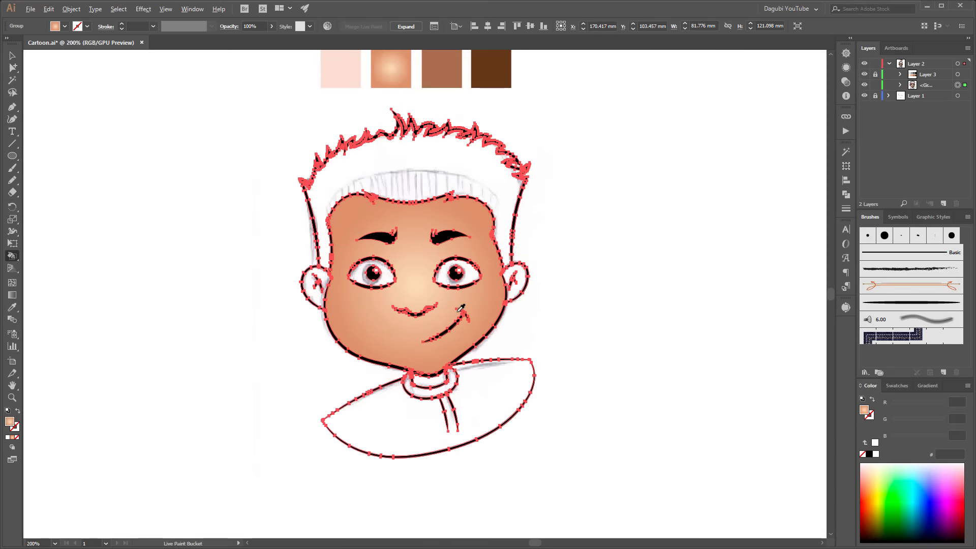
{"action": "scroll", "coordinate": [460, 316], "scroll_direction": "up", "scroll_amount": 4}
{"action": "left_click", "coordinate": [627, 252]}
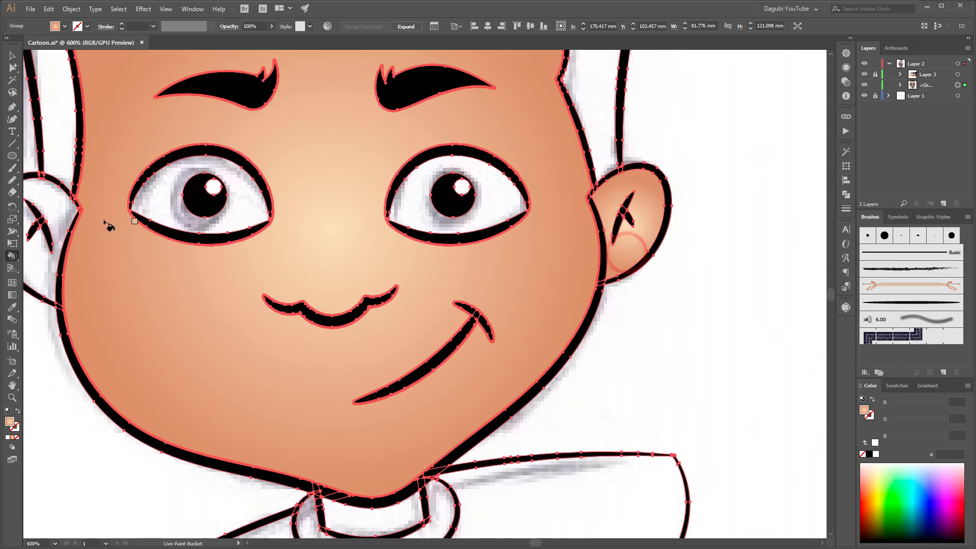
{"action": "left_click", "coordinate": [58, 206]}
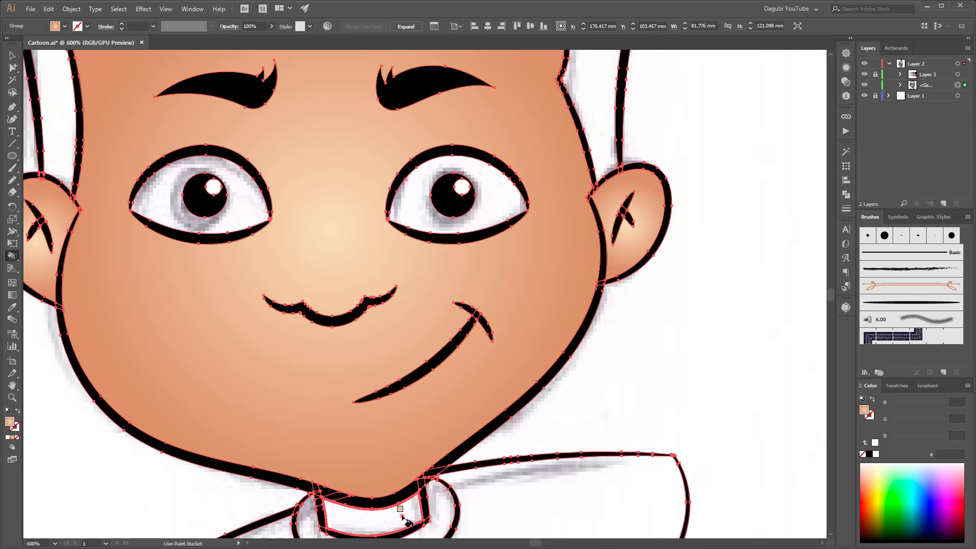
{"action": "left_click", "coordinate": [400, 513]}
{"action": "scroll", "coordinate": [422, 407], "scroll_direction": "down", "scroll_amount": 2}
{"action": "scroll", "coordinate": [423, 412], "scroll_direction": "down", "scroll_amount": 1}
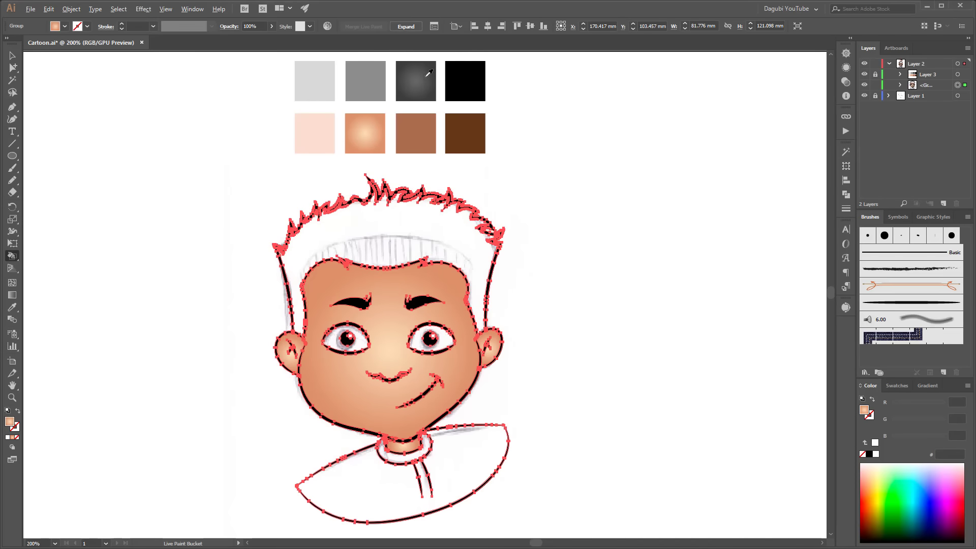
Fill the hair with the dark grey radial gradient and deselect the group
{"action": "left_click", "coordinate": [399, 218]}
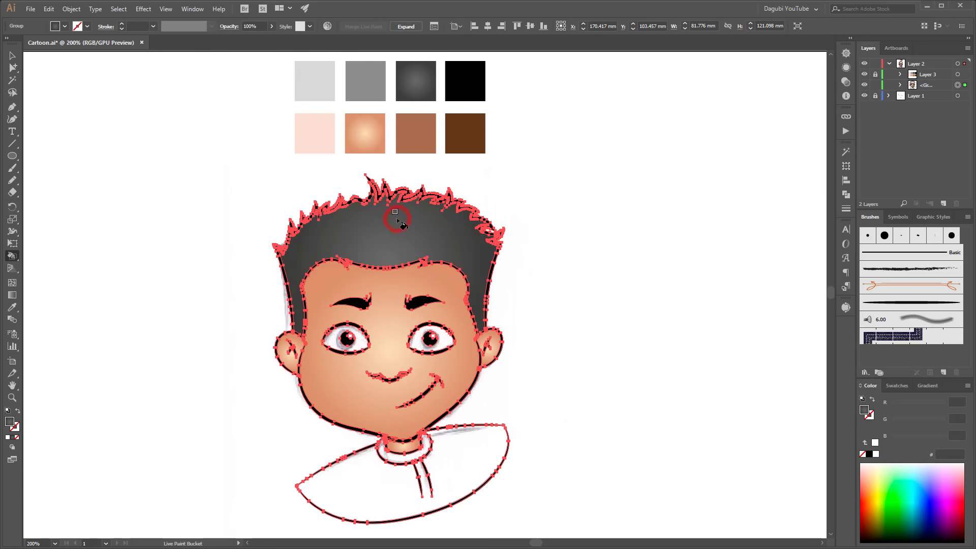
{"action": "left_click", "coordinate": [644, 243], "text": "ctrl"}
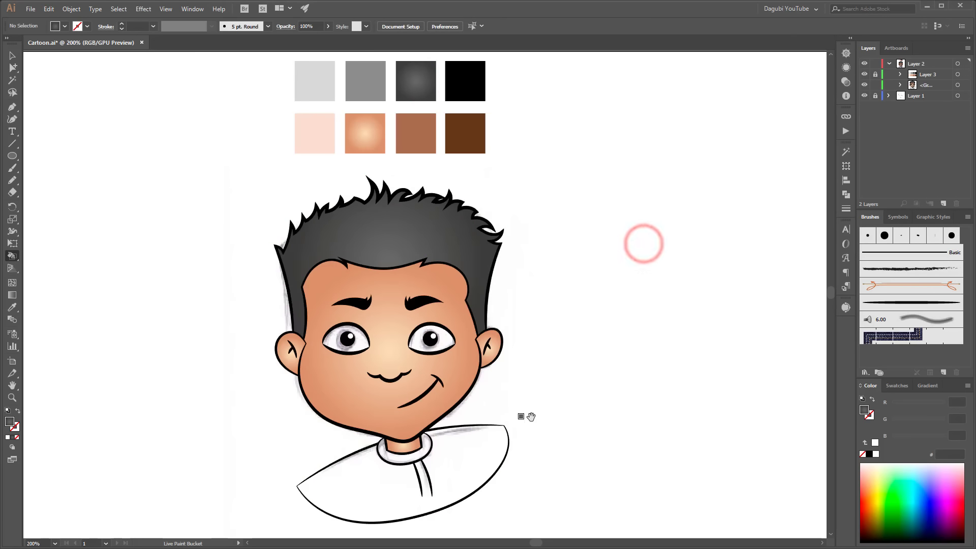
{"action": "left_click_drag", "start_coordinate": [548, 396], "coordinate": [553, 337]}
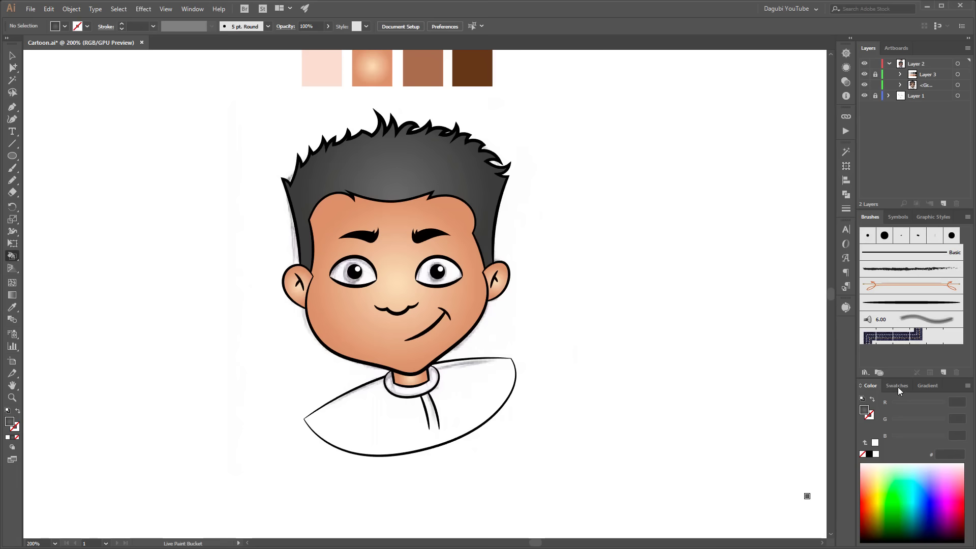
Choose the Orange, Yellow gradient preset and paint the shirt and collar with it
{"action": "left_click", "coordinate": [936, 385]}
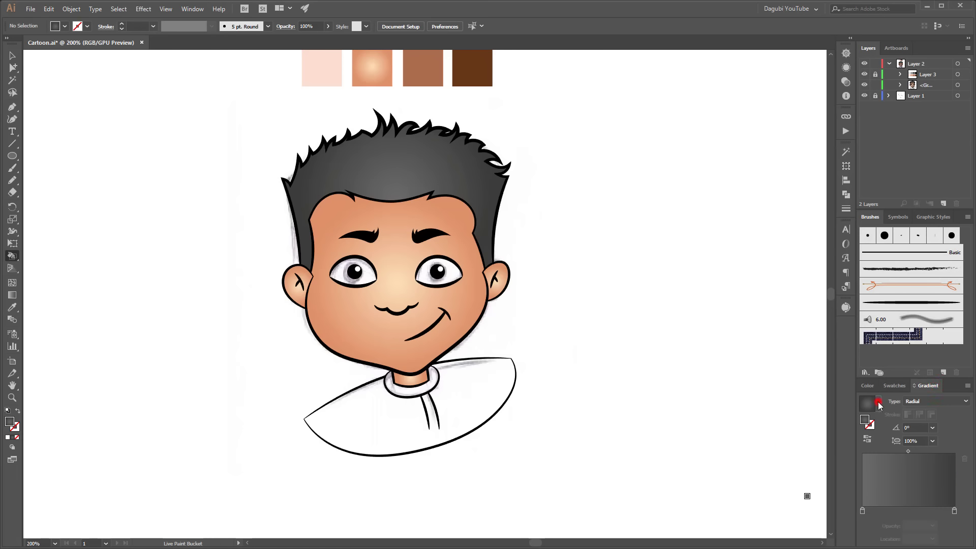
{"action": "left_click", "coordinate": [879, 403]}
{"action": "left_click_drag", "start_coordinate": [873, 456], "coordinate": [876, 422]}
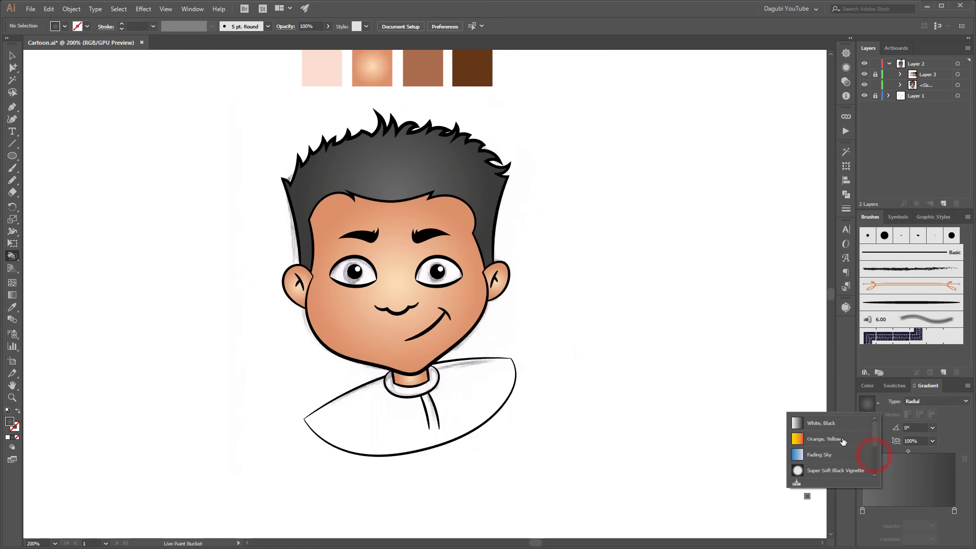
{"action": "left_click", "coordinate": [824, 439]}
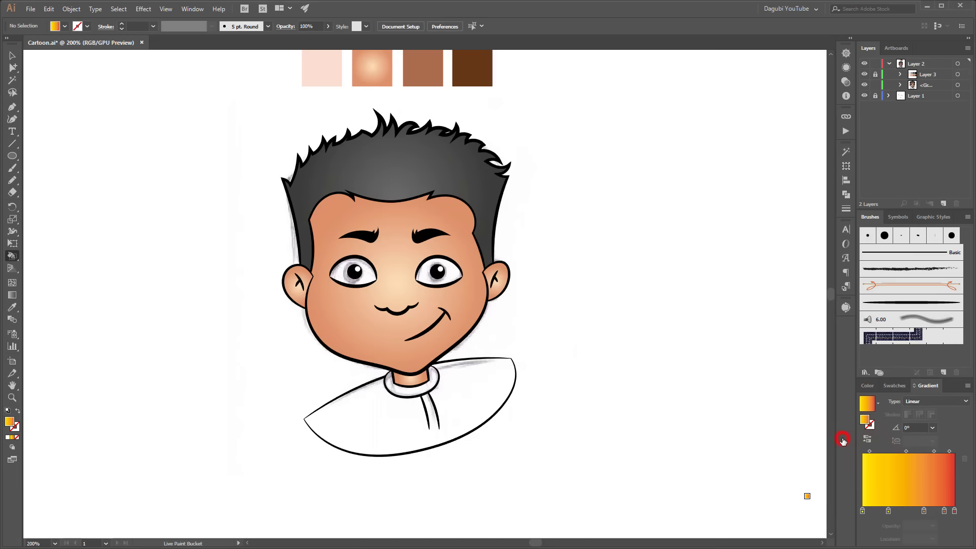
{"action": "left_click", "coordinate": [478, 382]}
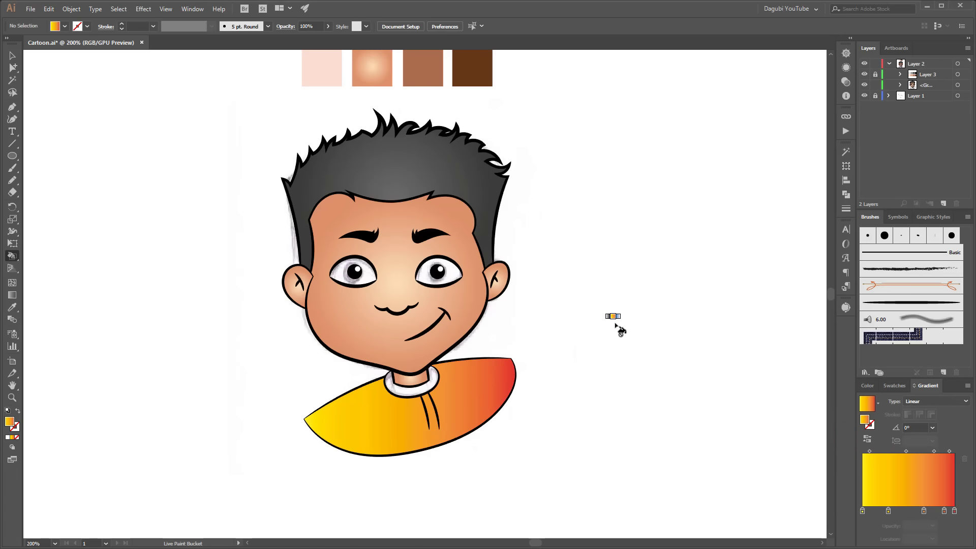
{"action": "left_click", "coordinate": [421, 391]}
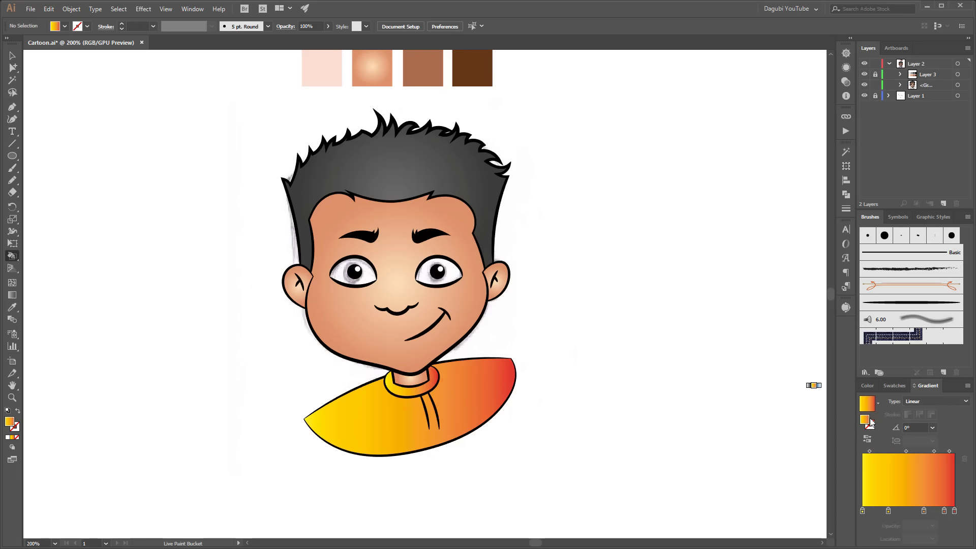
Set the fill to white and paint both eye whites flat white
{"action": "left_click", "coordinate": [874, 386]}
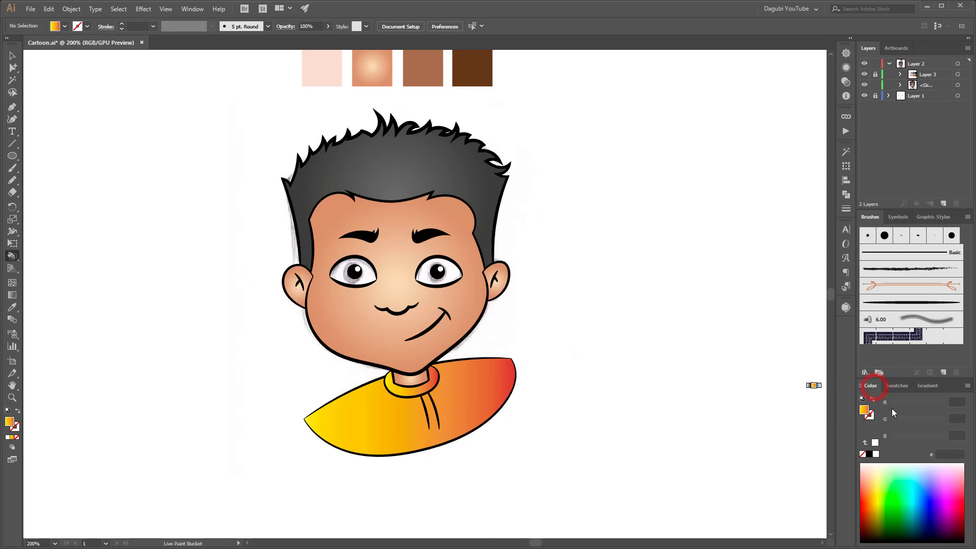
{"action": "left_click", "coordinate": [875, 454]}
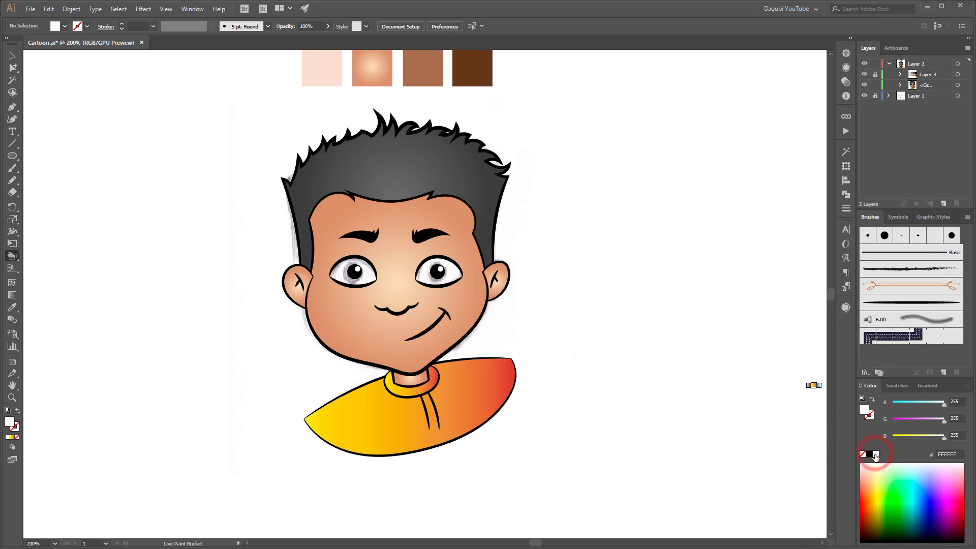
{"action": "left_click", "coordinate": [451, 273]}
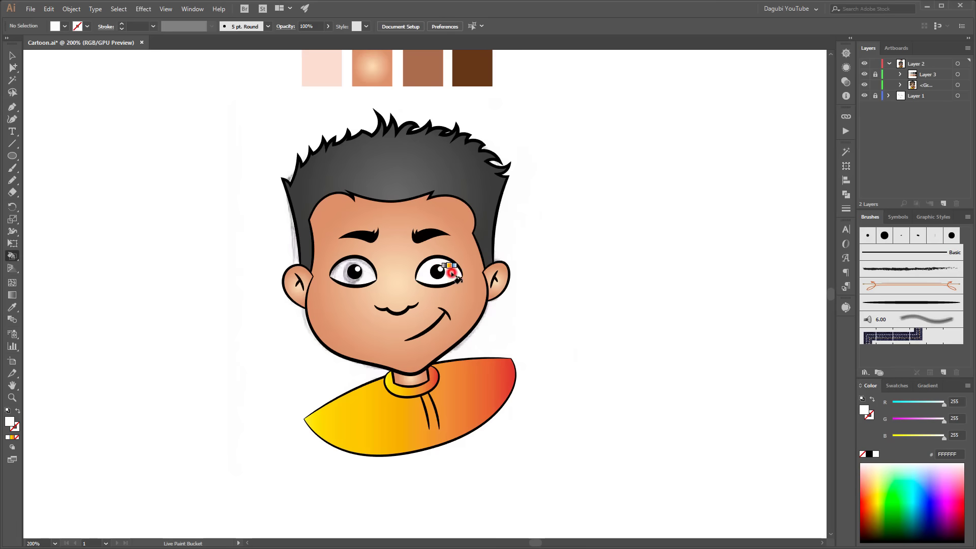
{"action": "left_click", "coordinate": [370, 277]}
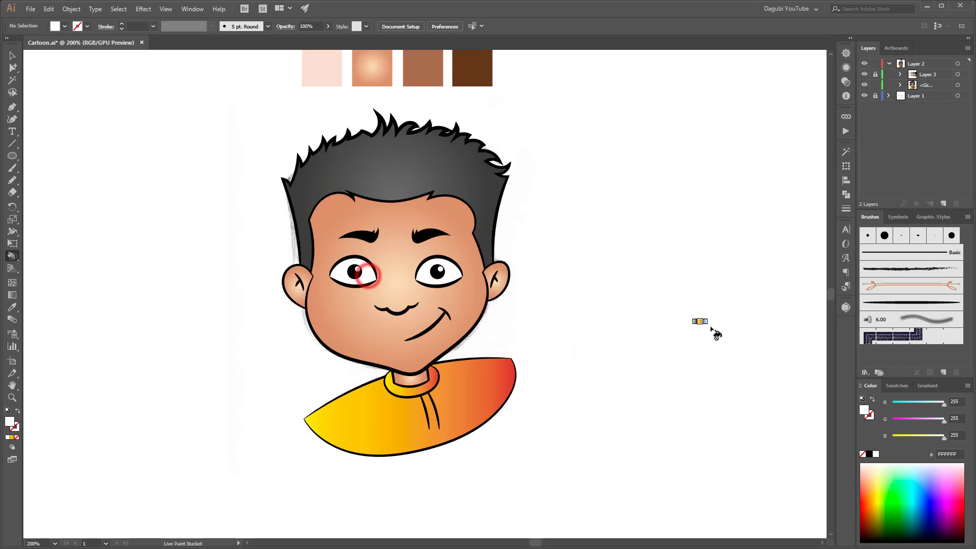
Hide the Layer 1 sketch, fit the artboard, reset the fill to black and save
{"action": "left_click", "coordinate": [864, 96]}
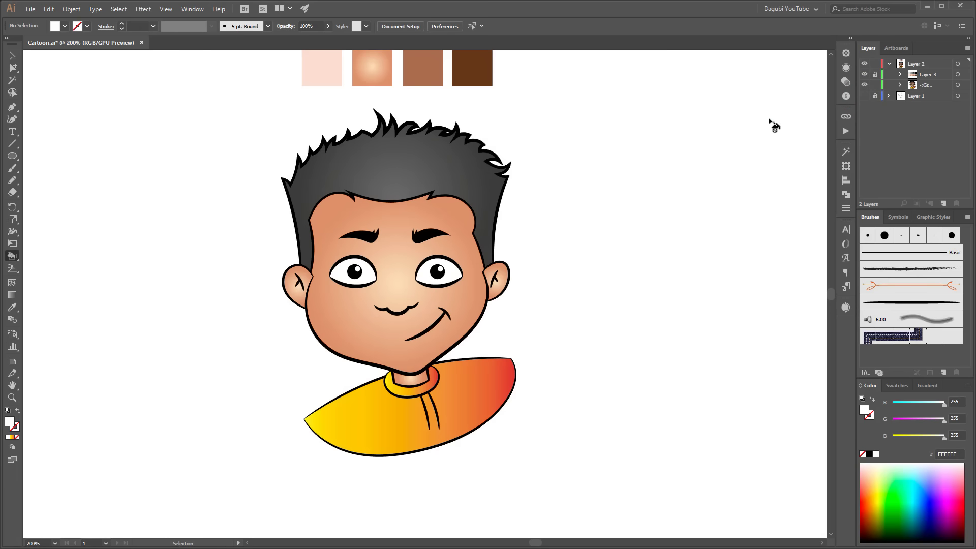
{"action": "key", "text": "ctrl+0"}
{"action": "key", "text": "Right"}
{"action": "key", "text": "ctrl+s"}
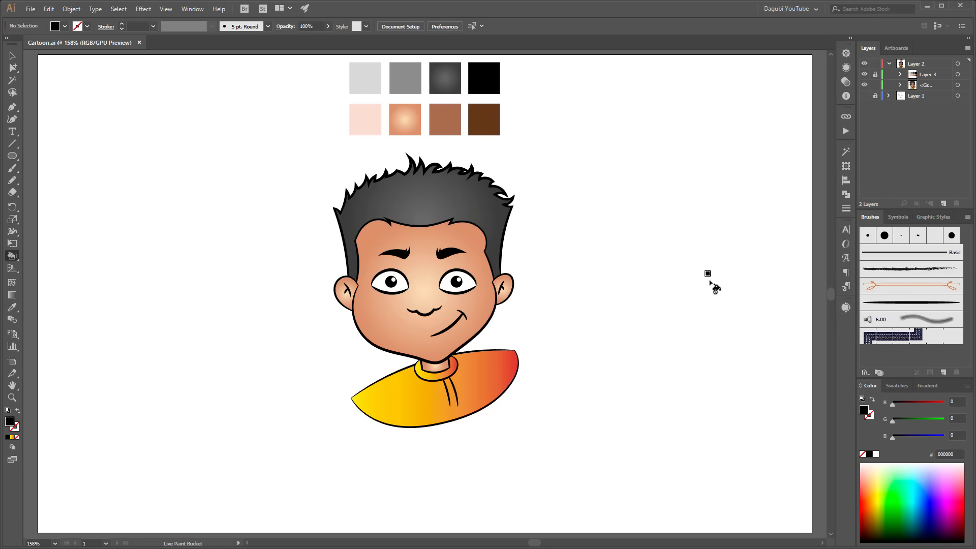
Sample dark brown and paint both eyes' upper and lower lids and the mouth line brown
{"action": "left_click", "coordinate": [487, 118], "text": "alt"}
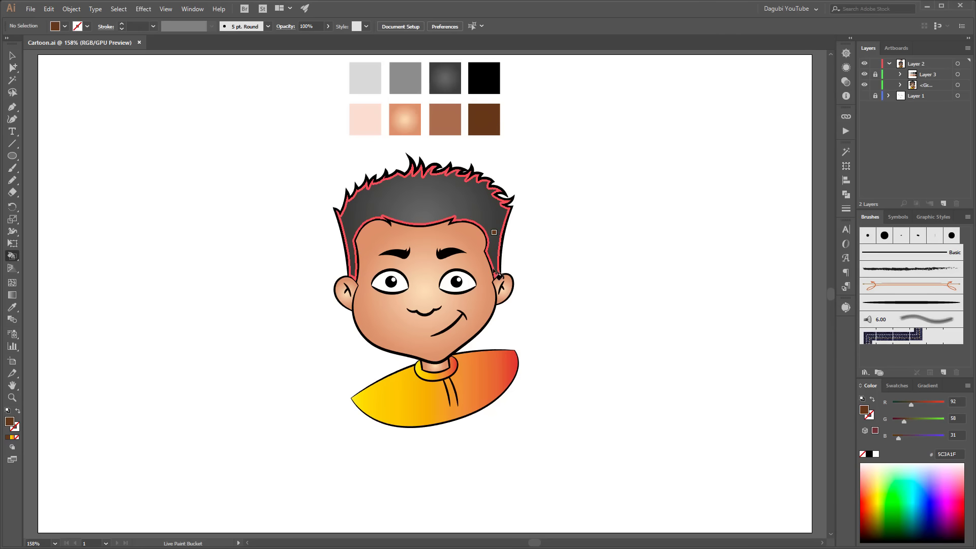
{"action": "scroll", "coordinate": [474, 272], "scroll_direction": "up", "scroll_amount": 1}
{"action": "scroll", "coordinate": [474, 272], "scroll_direction": "up", "scroll_amount": 3}
{"action": "scroll", "coordinate": [458, 267], "scroll_direction": "up", "scroll_amount": 2}
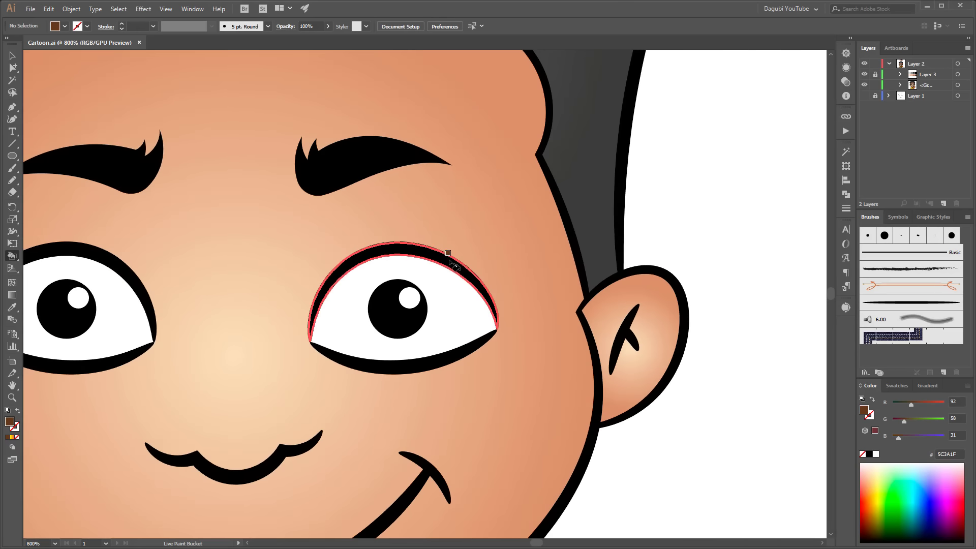
{"action": "left_click", "coordinate": [449, 261]}
{"action": "left_click", "coordinate": [440, 358]}
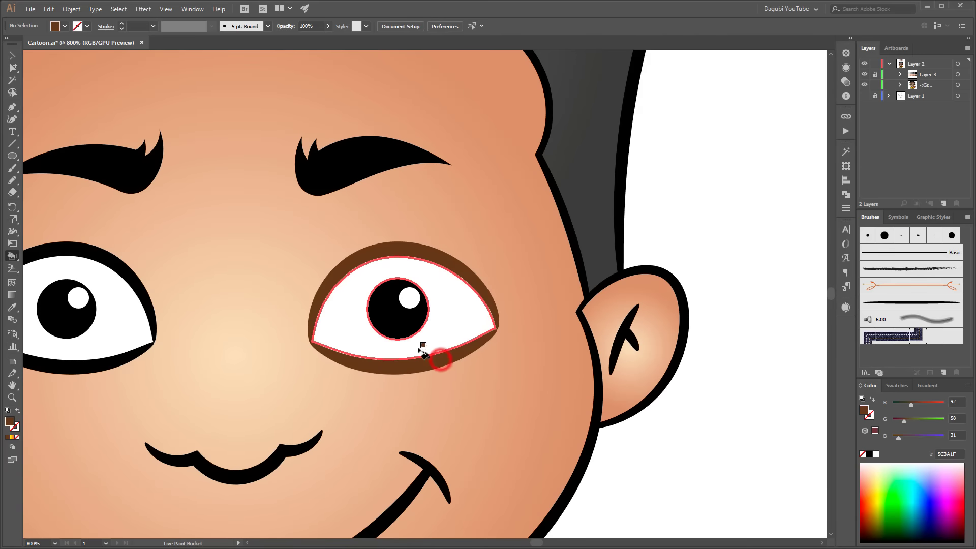
{"action": "left_click", "coordinate": [141, 284]}
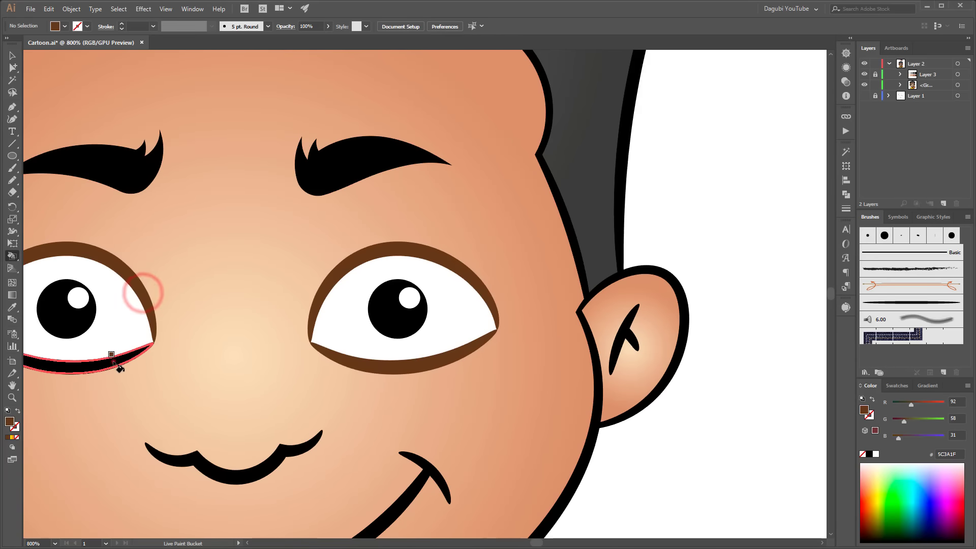
{"action": "left_click", "coordinate": [113, 361]}
{"action": "left_click", "coordinate": [227, 475]}
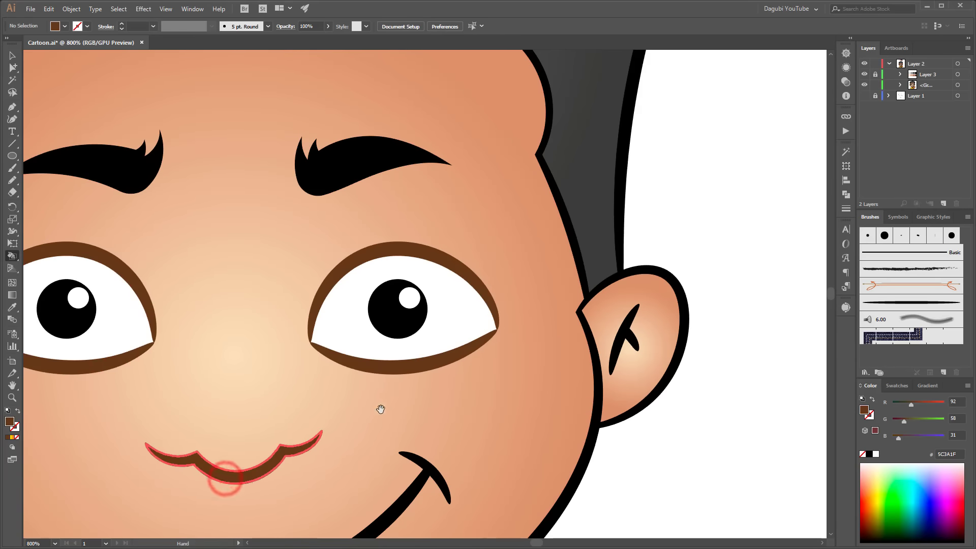
Paint the inner-ear marks, outer ear outline, ear-face wedge and right jaw outline brown
{"action": "left_click_drag", "start_coordinate": [382, 408], "coordinate": [544, 247]}
{"action": "left_click_drag", "start_coordinate": [773, 237], "coordinate": [722, 249]}
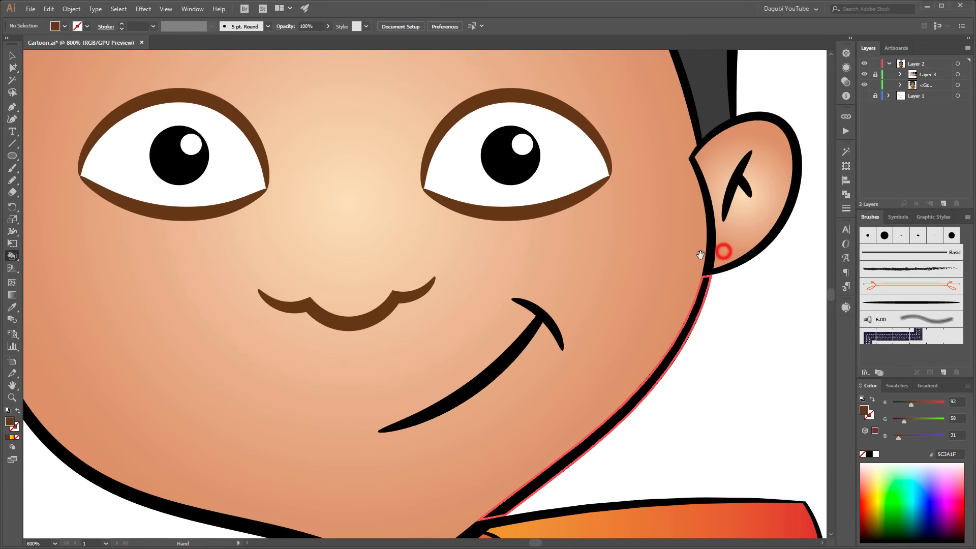
{"action": "left_click", "coordinate": [731, 179]}
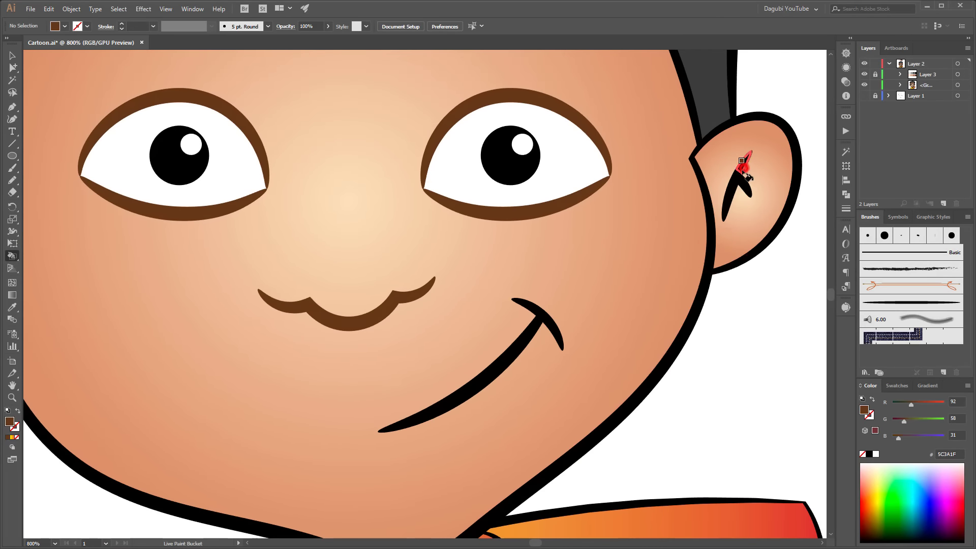
{"action": "left_click", "coordinate": [743, 161]}
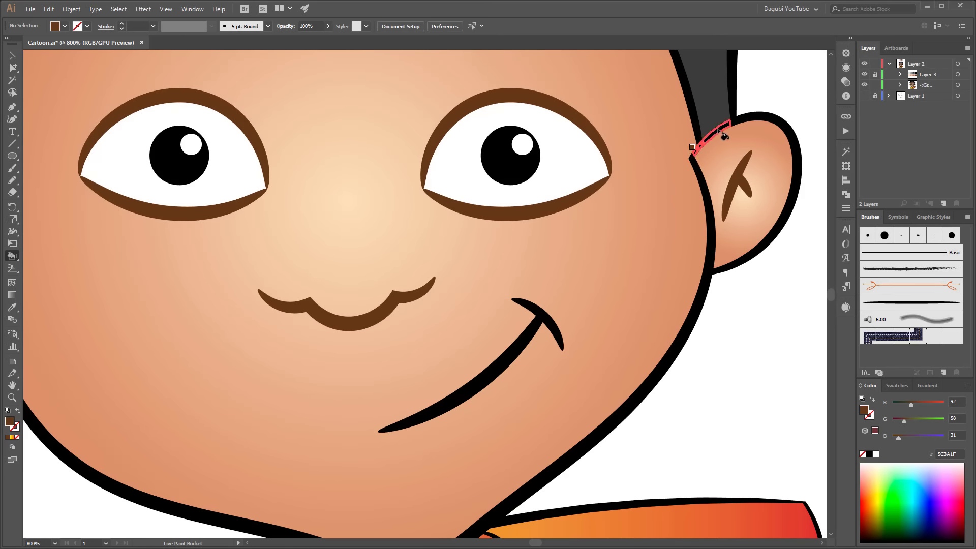
{"action": "left_click", "coordinate": [737, 131]}
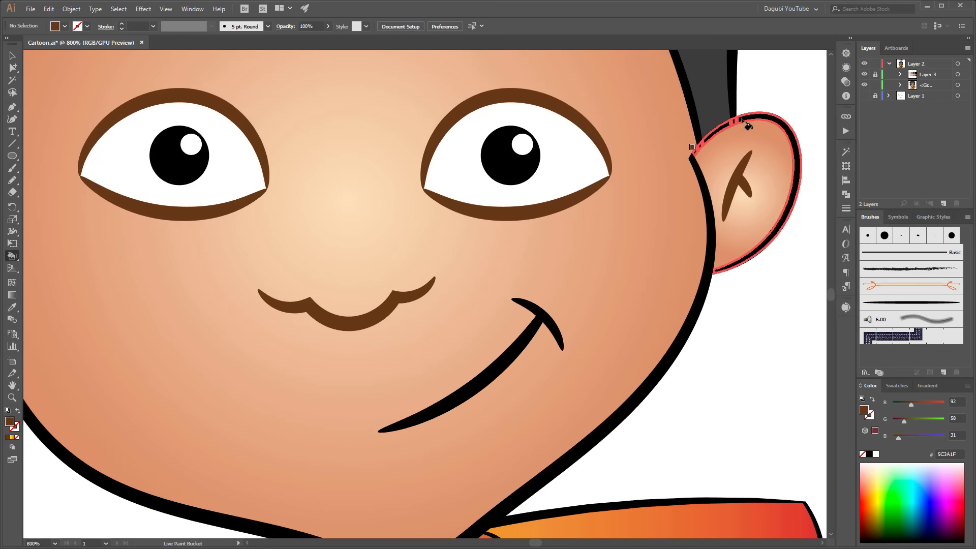
{"action": "left_click", "coordinate": [693, 155]}
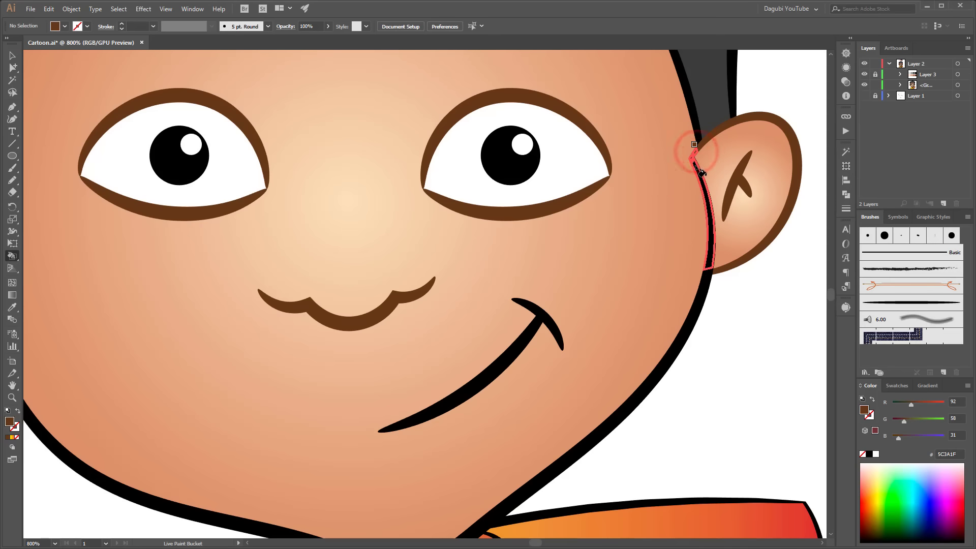
{"action": "left_click", "coordinate": [708, 264]}
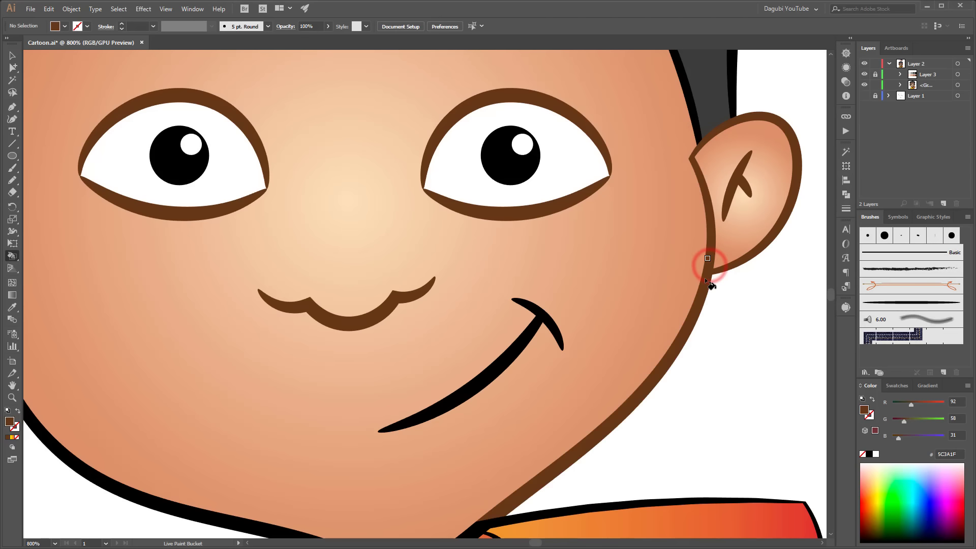
{"action": "scroll", "coordinate": [589, 386], "scroll_direction": "down", "scroll_amount": 5}
{"action": "left_click", "coordinate": [590, 384]}
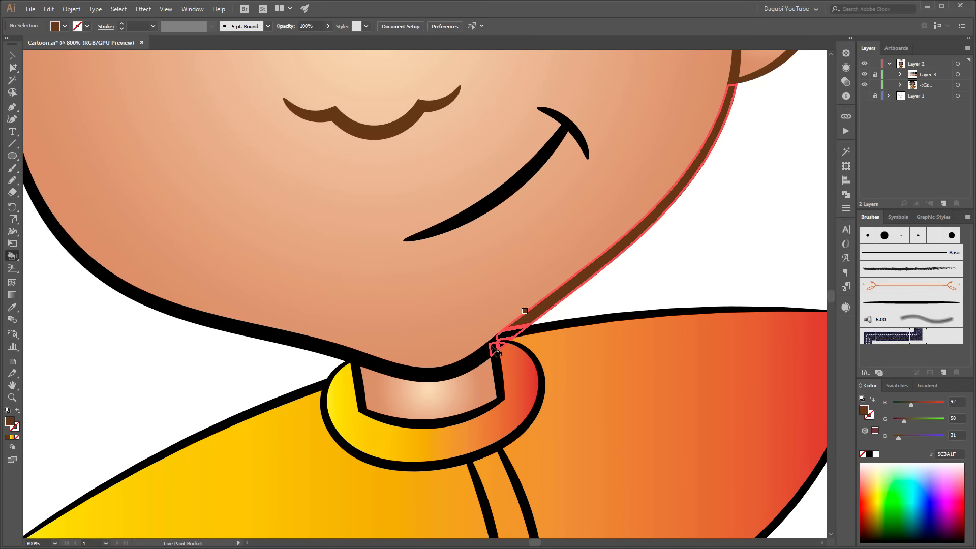
Turn the chin outline near the collar and the black neck band pieces brown
{"action": "left_click", "coordinate": [494, 350]}
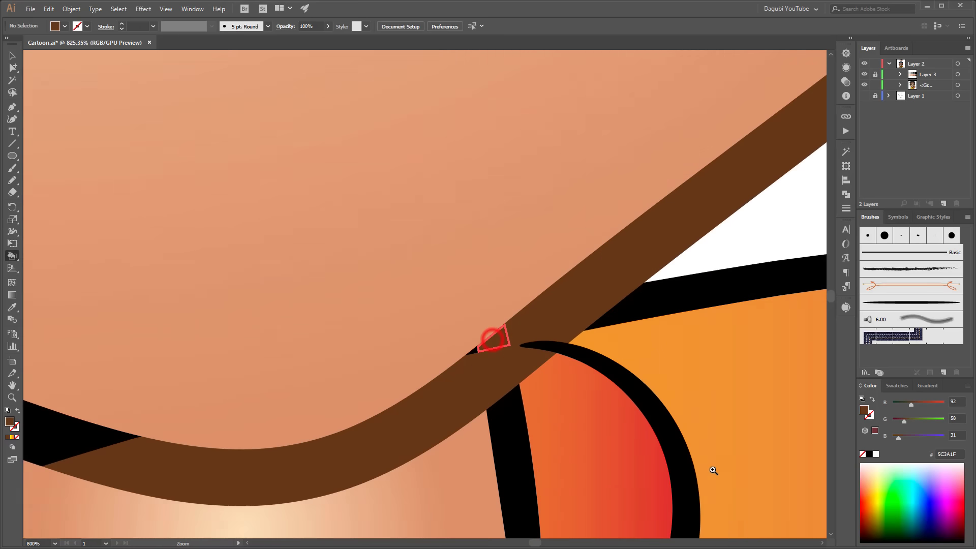
{"action": "left_click_drag", "start_coordinate": [492, 339], "coordinate": [567, 376]}
{"action": "left_click", "coordinate": [580, 314]}
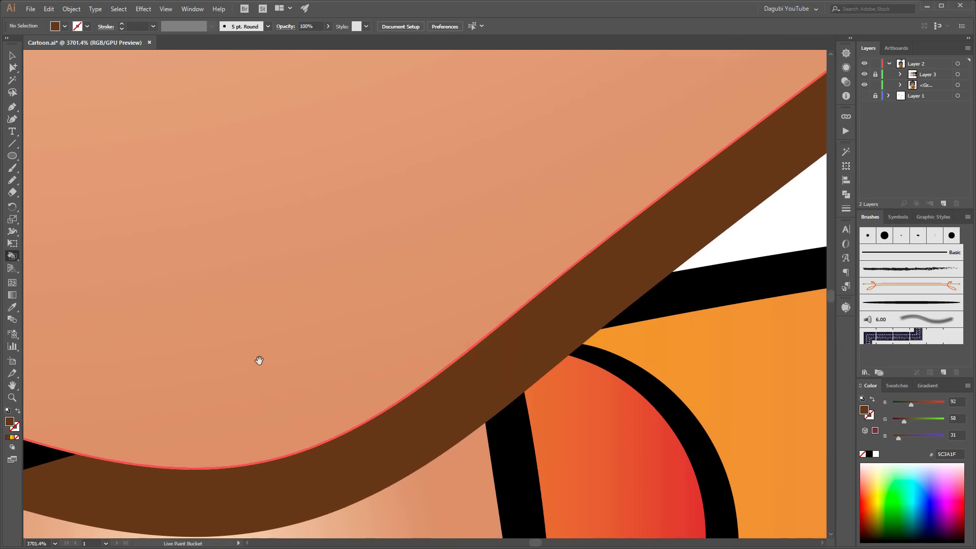
{"action": "left_click_drag", "start_coordinate": [257, 359], "coordinate": [687, 181]}
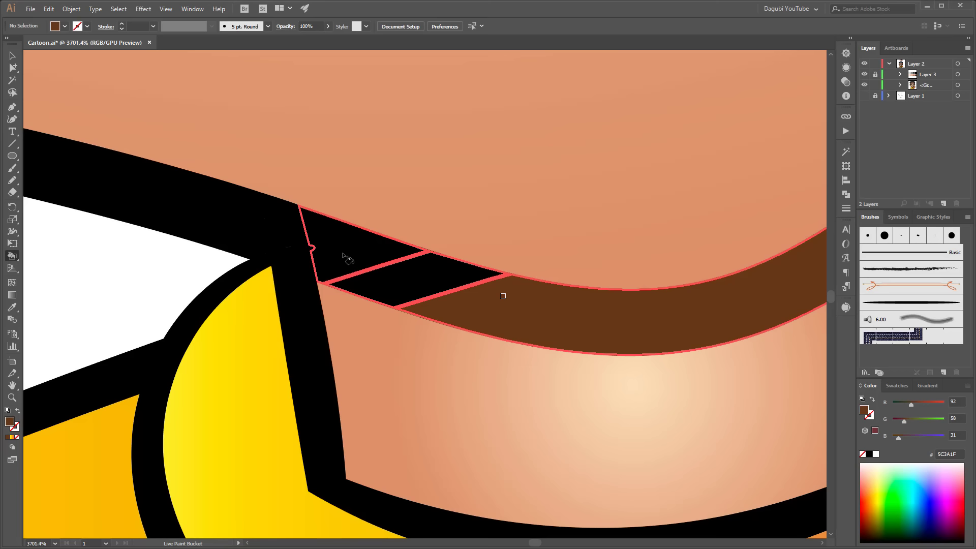
{"action": "left_click_drag", "start_coordinate": [309, 237], "coordinate": [238, 217]}
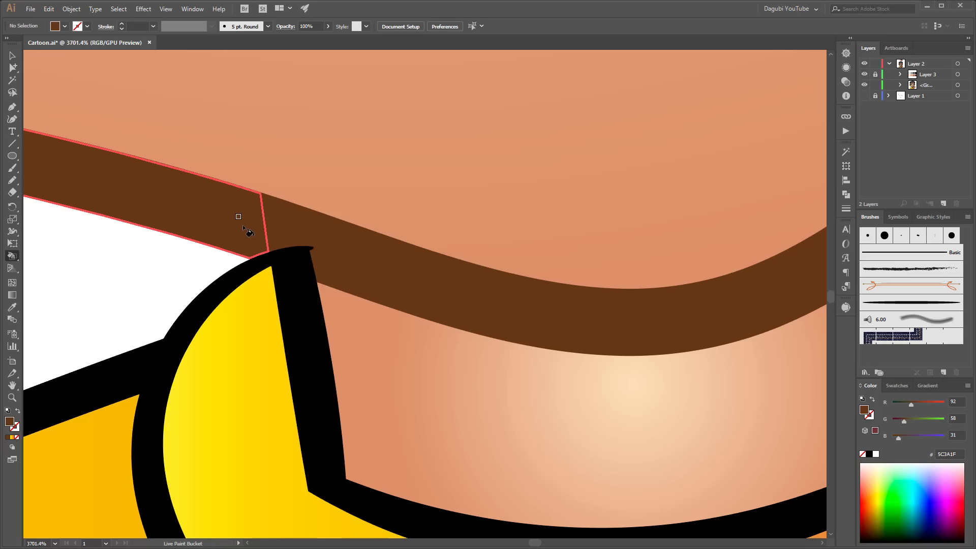
{"action": "left_click", "coordinate": [315, 257]}
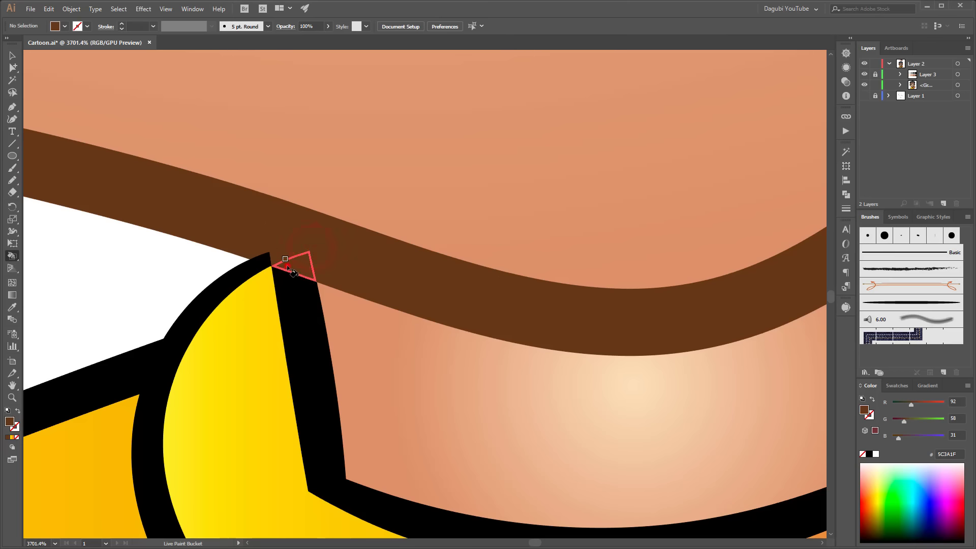
Brown the left ear's cheek junction, outer outline and the edge between ear and hair
{"action": "key", "text": "ctrl+minus"}
{"action": "key", "text": "ctrl+minus"}
{"action": "key", "text": "ctrl+minus"}
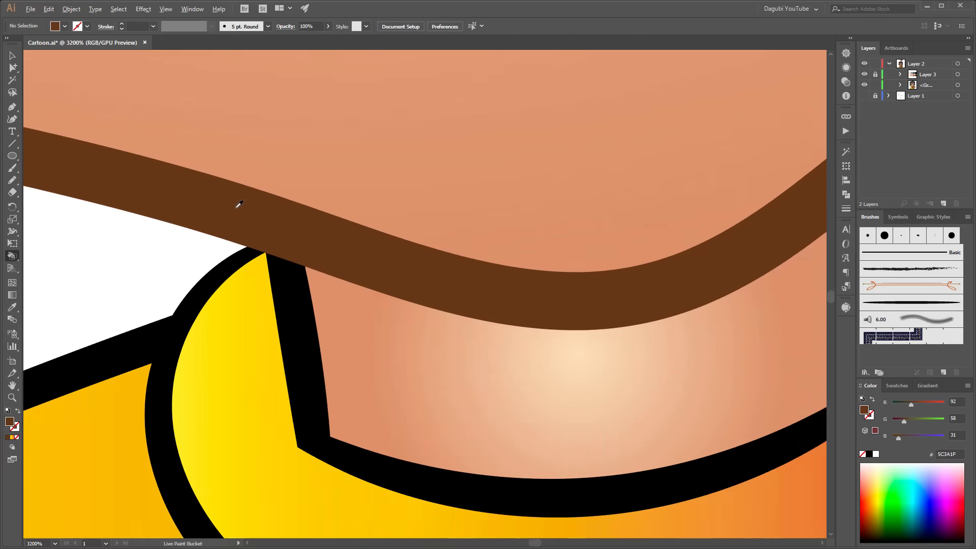
{"action": "left_click_drag", "start_coordinate": [197, 151], "coordinate": [257, 194]}
{"action": "key", "text": "ctrl+minus"}
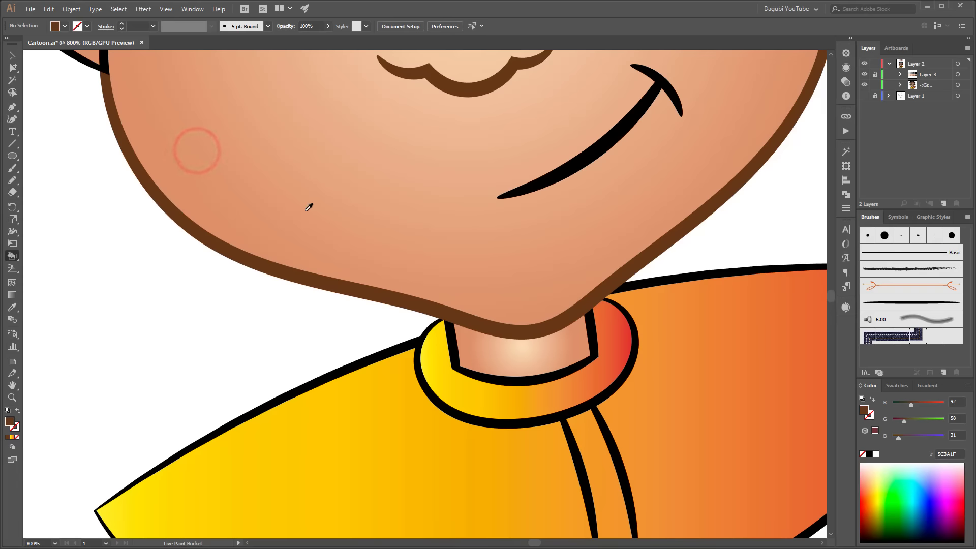
{"action": "left_click_drag", "start_coordinate": [123, 113], "coordinate": [346, 370]}
{"action": "scroll", "coordinate": [346, 370], "scroll_direction": "up", "scroll_amount": 1}
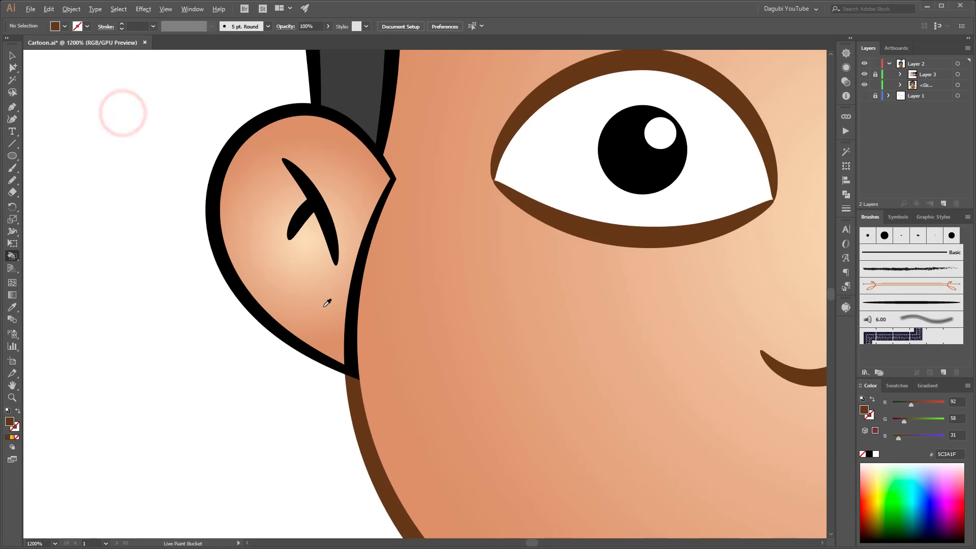
{"action": "left_click", "coordinate": [354, 385]}
{"action": "left_click", "coordinate": [351, 359]}
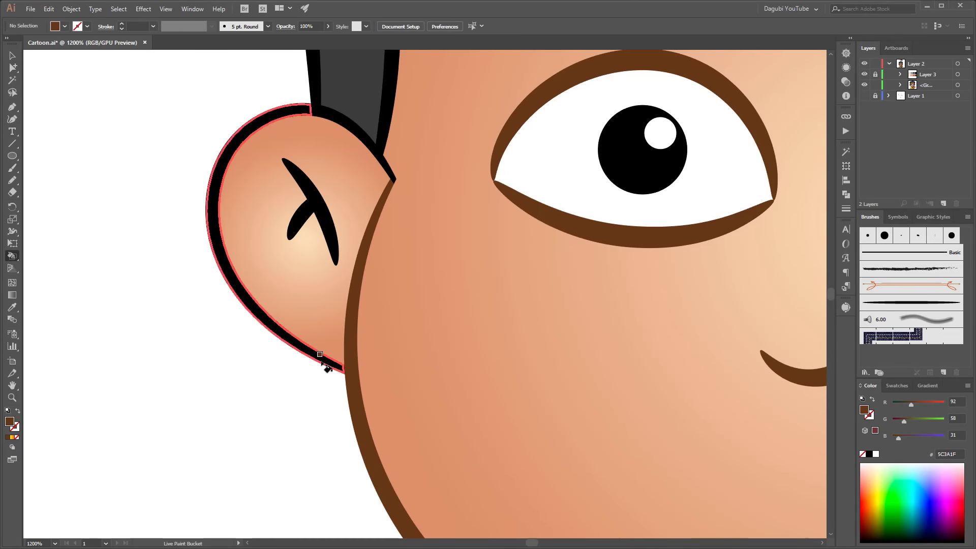
{"action": "left_click", "coordinate": [340, 367]}
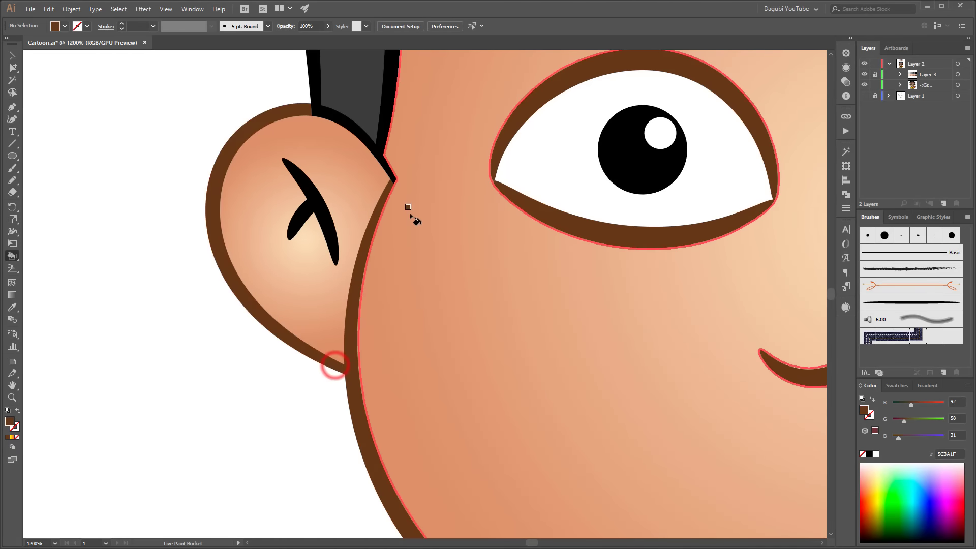
{"action": "scroll", "coordinate": [358, 121], "scroll_direction": "up", "scroll_amount": 1}
{"action": "scroll", "coordinate": [358, 121], "scroll_direction": "up", "scroll_amount": 2}
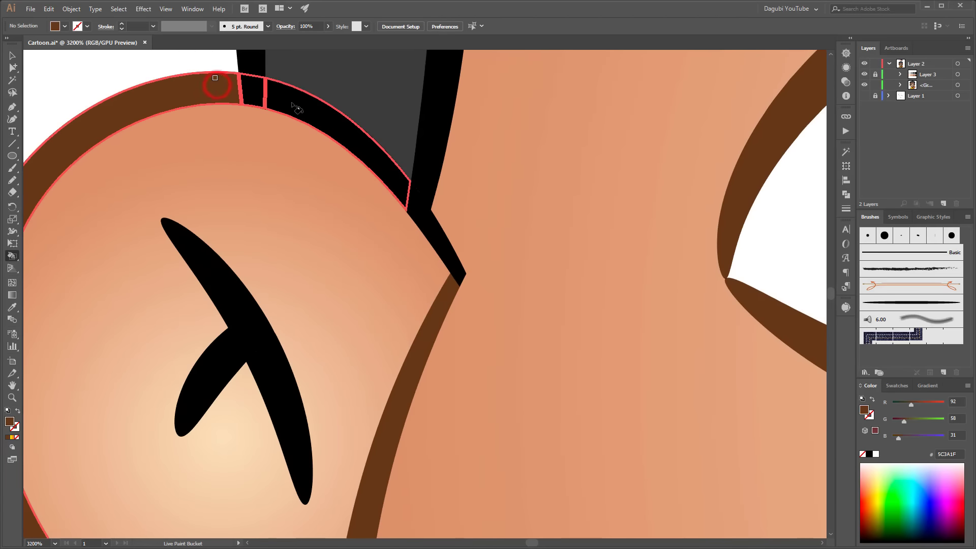
{"action": "left_click", "coordinate": [243, 86]}
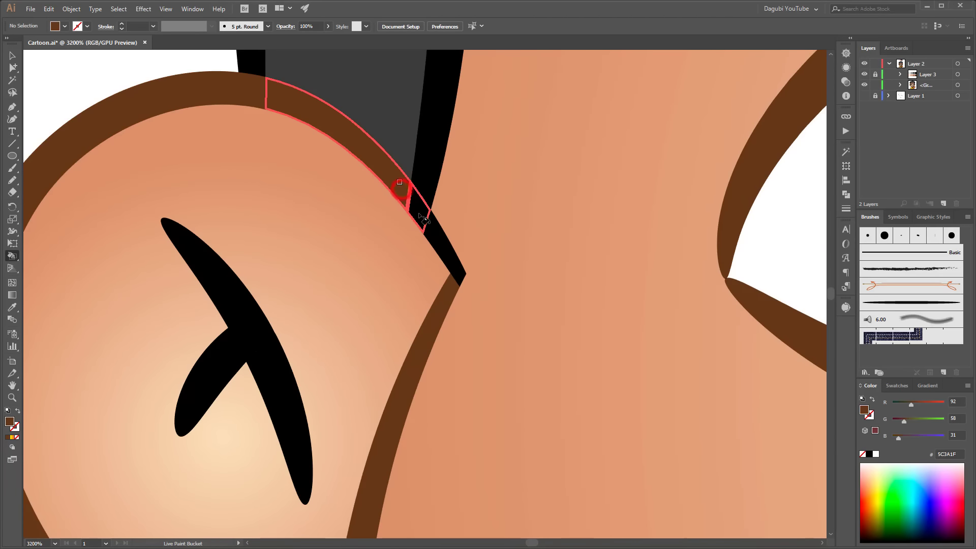
Brown the small ear outline pieces, the ear's X mark and the smile's end pieces
{"action": "left_click", "coordinate": [459, 271]}
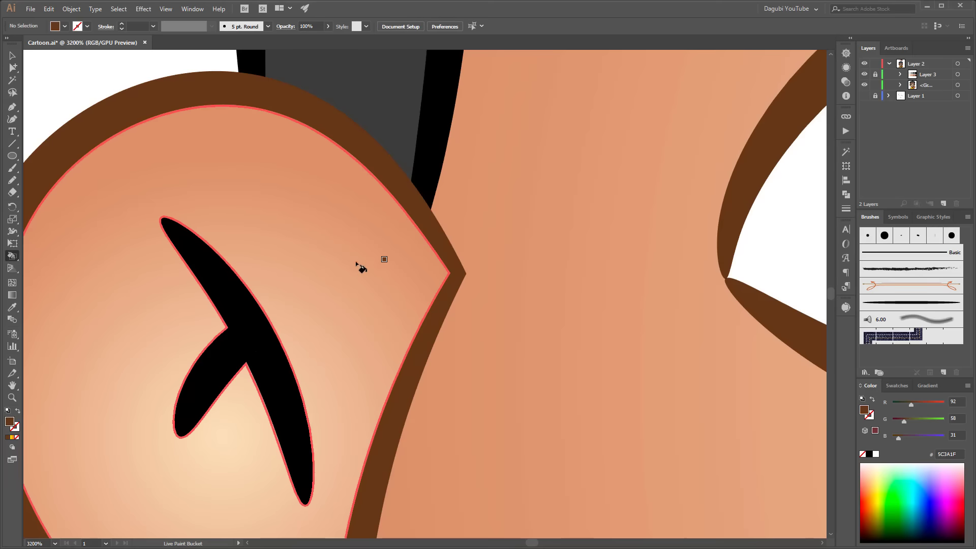
{"action": "left_click_drag", "start_coordinate": [255, 333], "coordinate": [233, 358]}
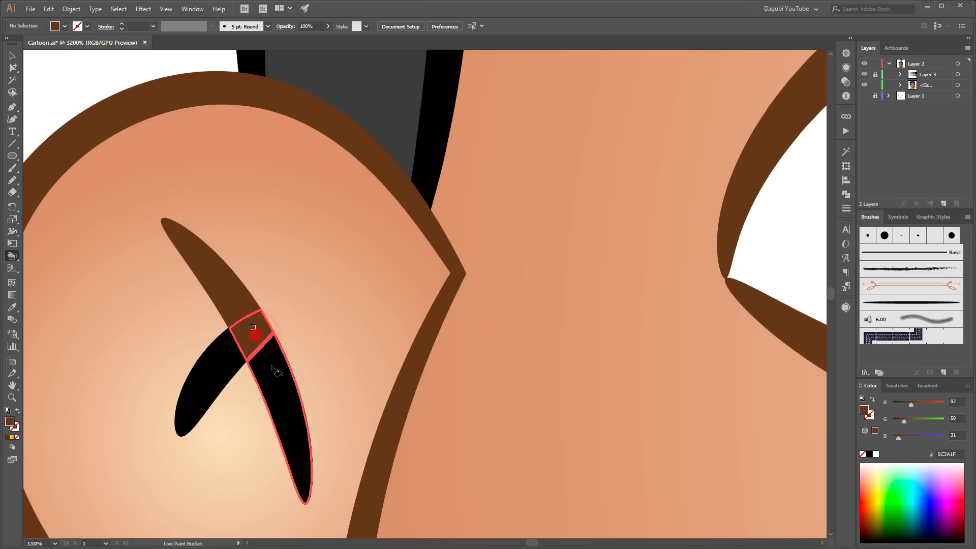
{"action": "scroll", "coordinate": [298, 271], "scroll_direction": "down", "scroll_amount": 6}
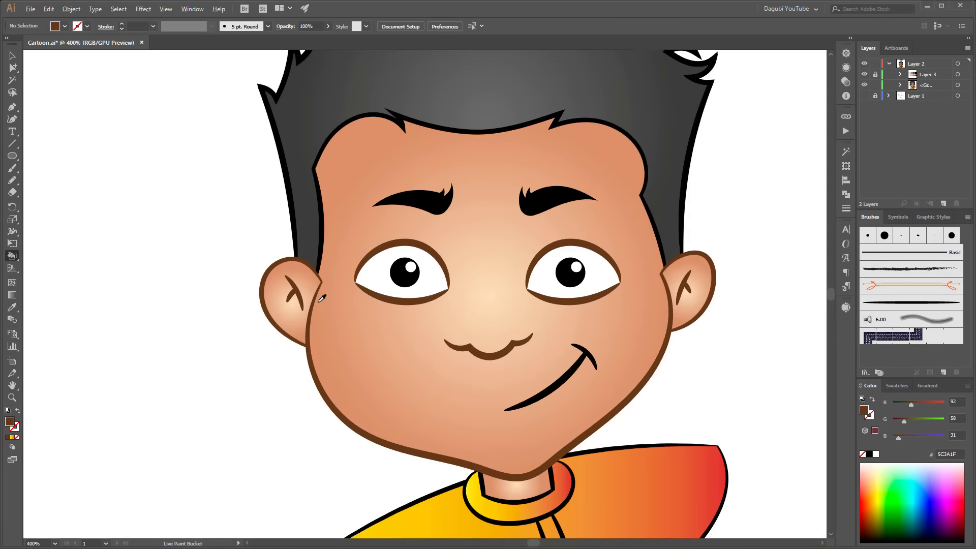
{"action": "scroll", "coordinate": [577, 381], "scroll_direction": "up", "scroll_amount": 3}
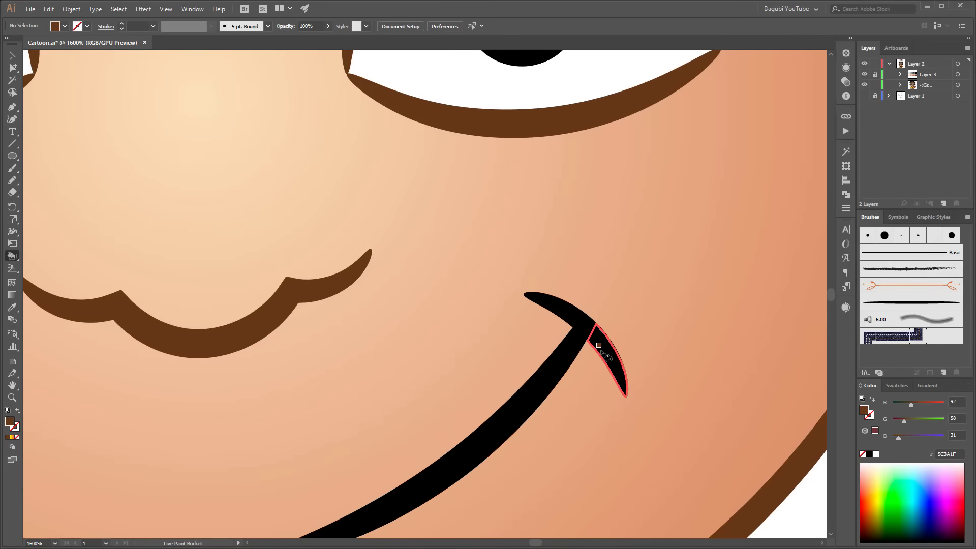
{"action": "left_click", "coordinate": [600, 349]}
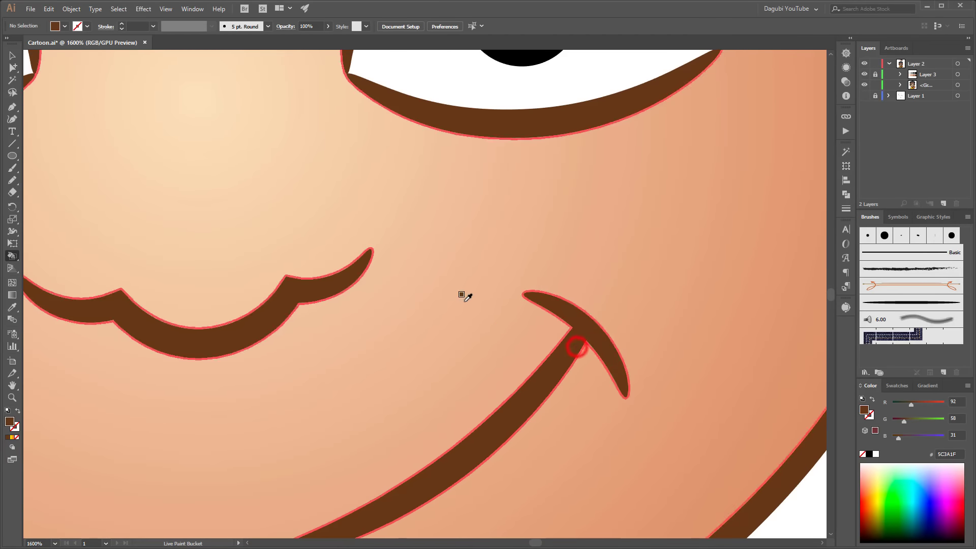
{"action": "scroll", "coordinate": [464, 291], "scroll_direction": "down", "scroll_amount": 1}
{"action": "scroll", "coordinate": [469, 303], "scroll_direction": "down", "scroll_amount": 3}
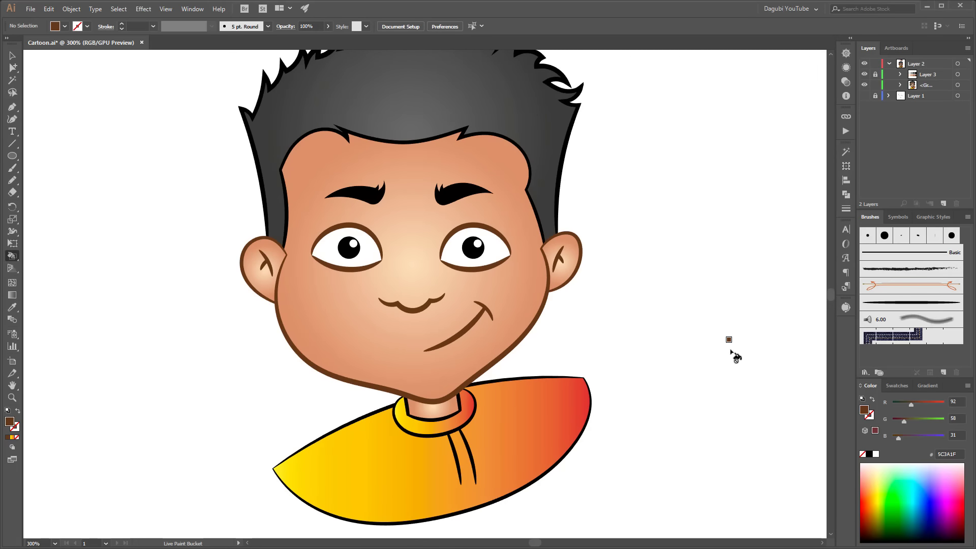
{"action": "left_click", "coordinate": [898, 387]}
Pick red and turn the shirt's top, collar, neck strokes and left shoulder outline red
{"action": "left_click", "coordinate": [935, 420]}
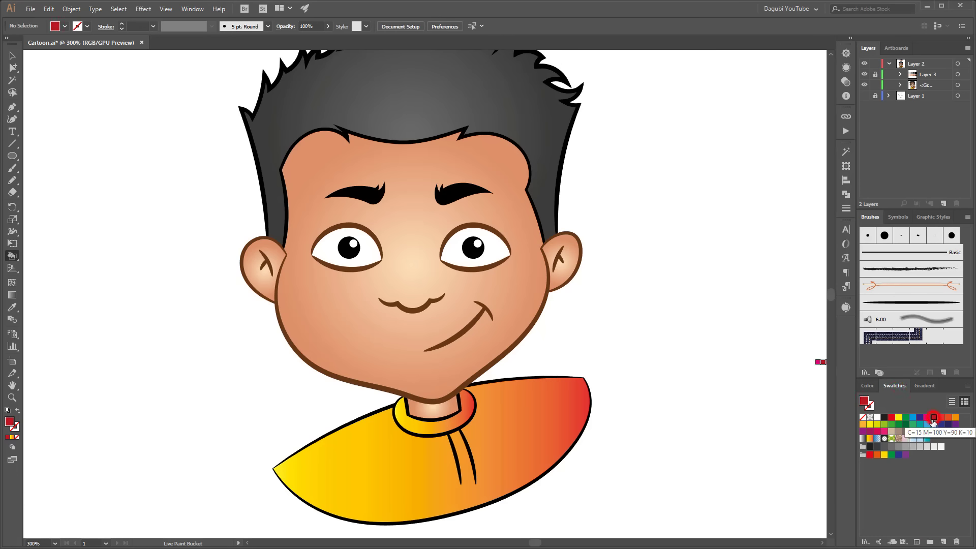
{"action": "scroll", "coordinate": [486, 422], "scroll_direction": "up", "scroll_amount": 4}
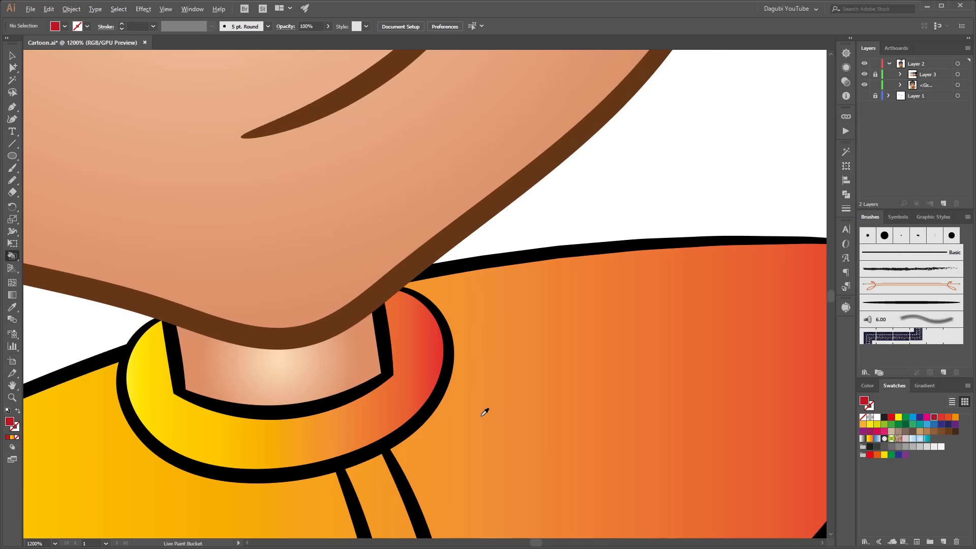
{"action": "left_click", "coordinate": [459, 266]}
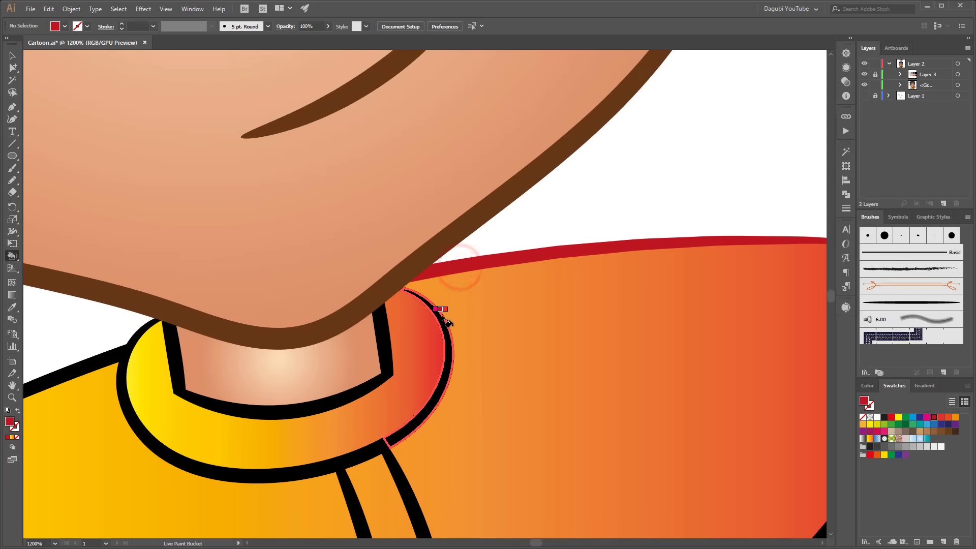
{"action": "left_click", "coordinate": [442, 316]}
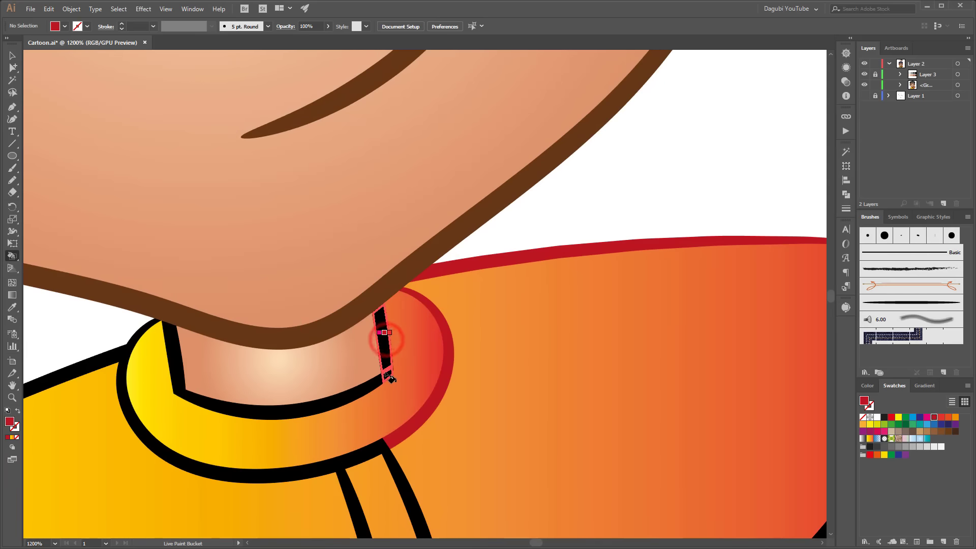
{"action": "left_click", "coordinate": [385, 339]}
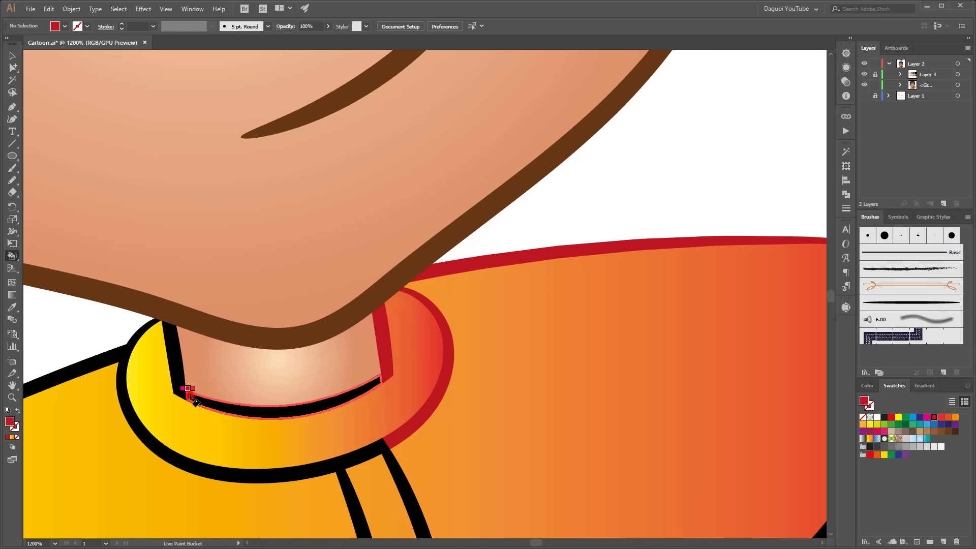
{"action": "left_click", "coordinate": [189, 396]}
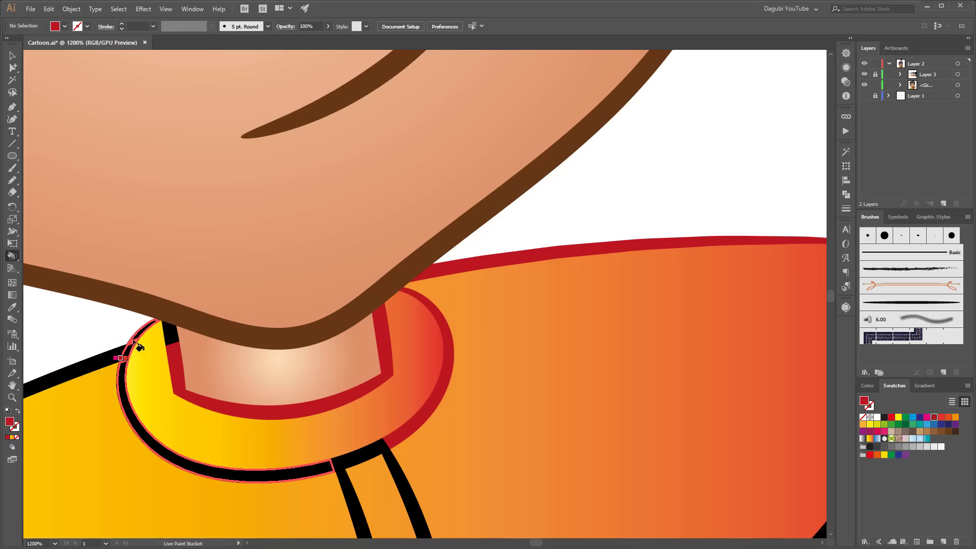
{"action": "left_click", "coordinate": [137, 346]}
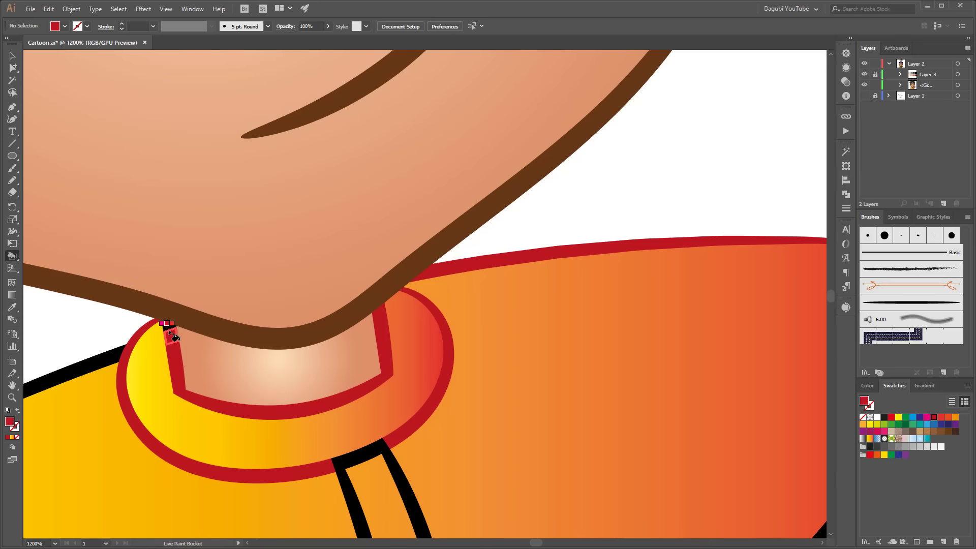
{"action": "left_click", "coordinate": [168, 333]}
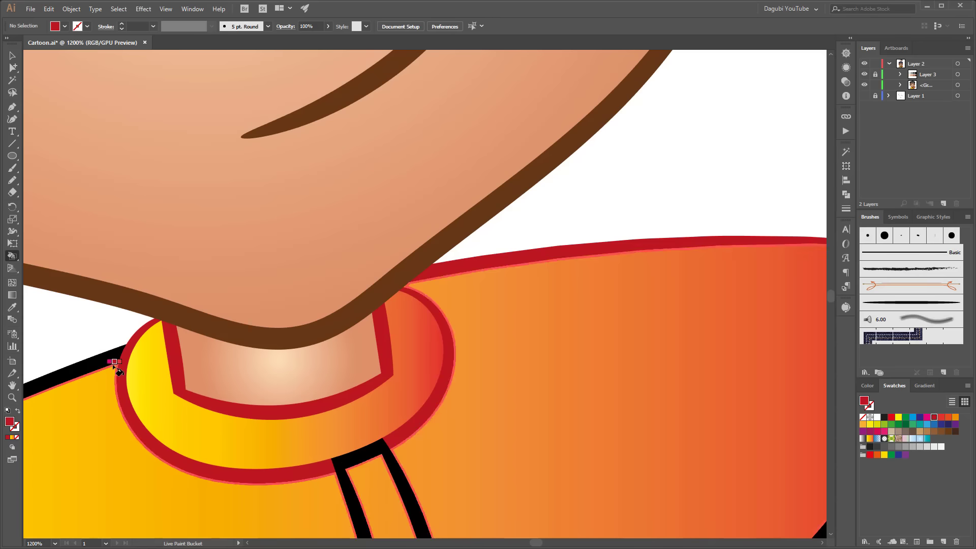
{"action": "left_click", "coordinate": [111, 362]}
Turn the collar piece between the straps, both strap outlines and bottom shoulder outline red
{"action": "scroll", "coordinate": [316, 370], "scroll_direction": "down", "scroll_amount": 5}
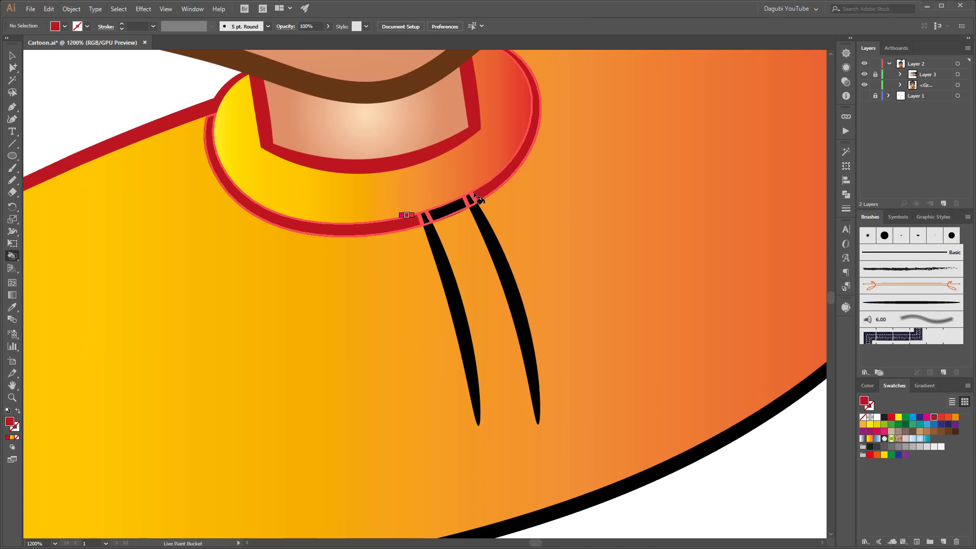
{"action": "left_click", "coordinate": [478, 199]}
{"action": "left_click", "coordinate": [480, 211]}
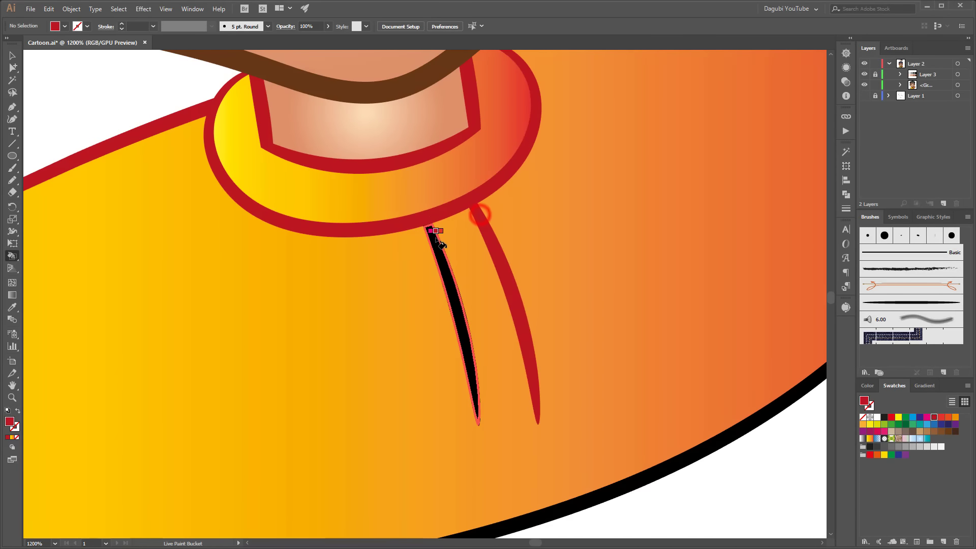
{"action": "left_click", "coordinate": [438, 239]}
{"action": "left_click", "coordinate": [684, 461]}
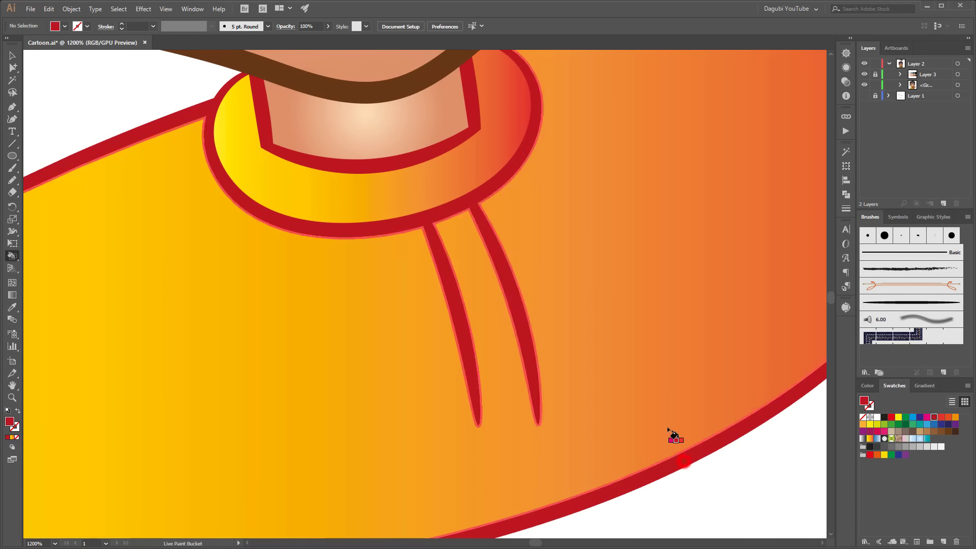
{"action": "key", "text": "ctrl+minus"}
{"action": "key", "text": "ctrl+minus"}
{"action": "key", "text": "ctrl+minus"}
{"action": "scroll", "coordinate": [761, 224], "scroll_direction": "up", "scroll_amount": 4}
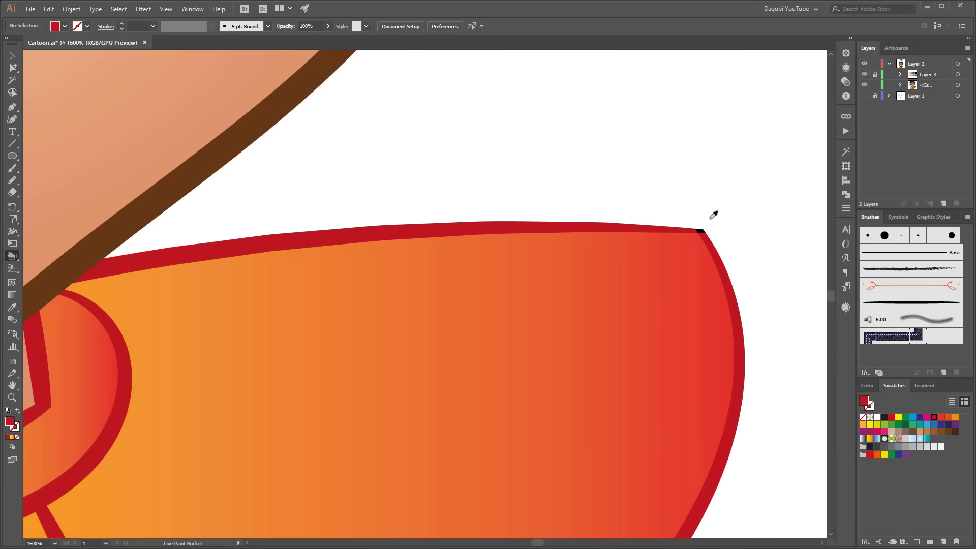
{"action": "scroll", "coordinate": [713, 214], "scroll_direction": "up", "scroll_amount": 4}
Fill the remaining black corners of the shirt outline red
{"action": "left_click", "coordinate": [681, 237]}
{"action": "scroll", "coordinate": [595, 244], "scroll_direction": "down", "scroll_amount": 7}
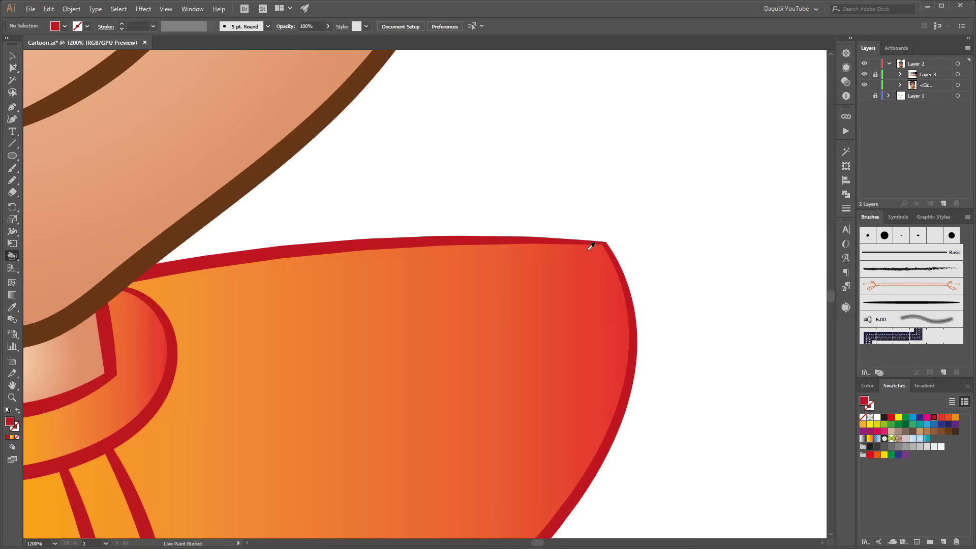
{"action": "scroll", "coordinate": [172, 397], "scroll_direction": "down", "scroll_amount": 3}
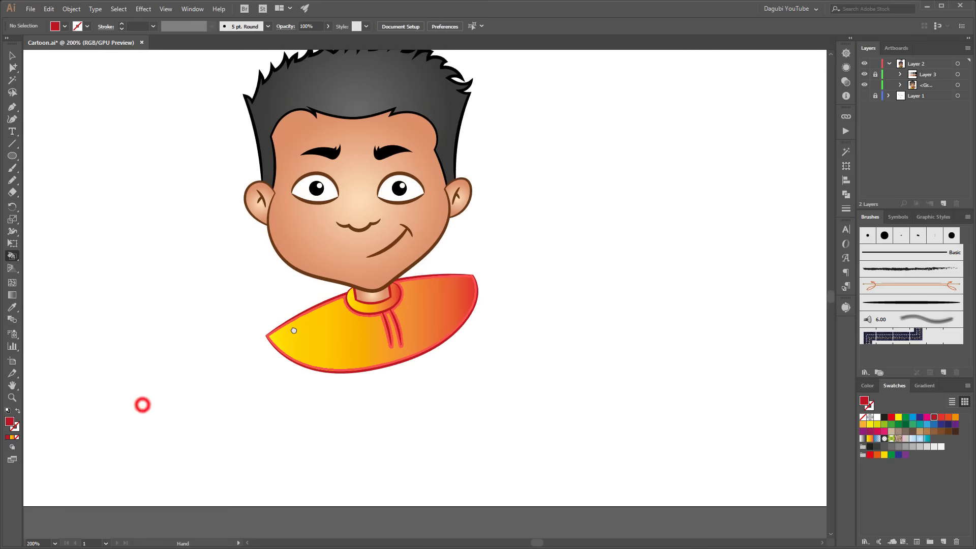
{"action": "left_click_drag", "start_coordinate": [143, 405], "coordinate": [272, 328]}
{"action": "scroll", "coordinate": [272, 328], "scroll_direction": "up", "scroll_amount": 5}
{"action": "scroll", "coordinate": [257, 364], "scroll_direction": "up", "scroll_amount": 5}
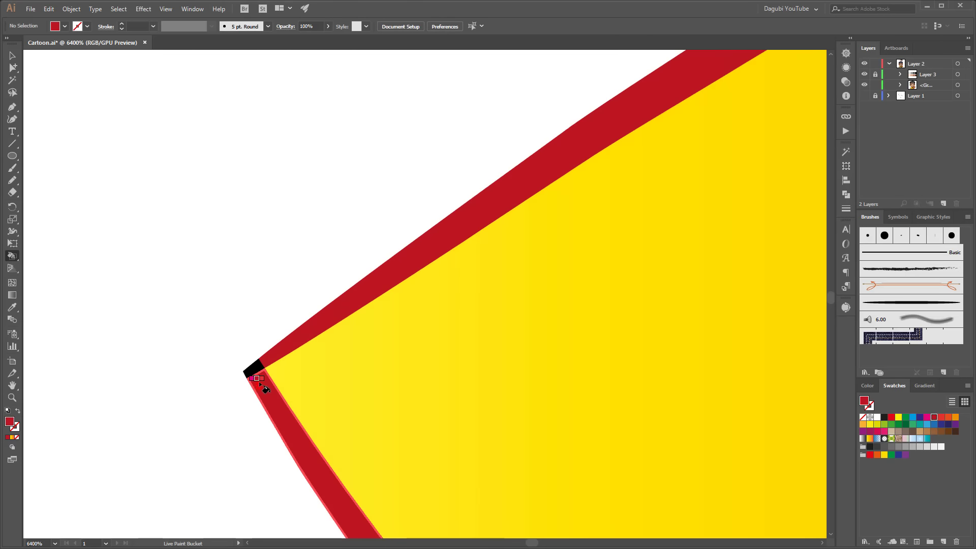
{"action": "left_click", "coordinate": [257, 379]}
{"action": "scroll", "coordinate": [398, 327], "scroll_direction": "down", "scroll_amount": 4}
{"action": "scroll", "coordinate": [458, 305], "scroll_direction": "down", "scroll_amount": 4}
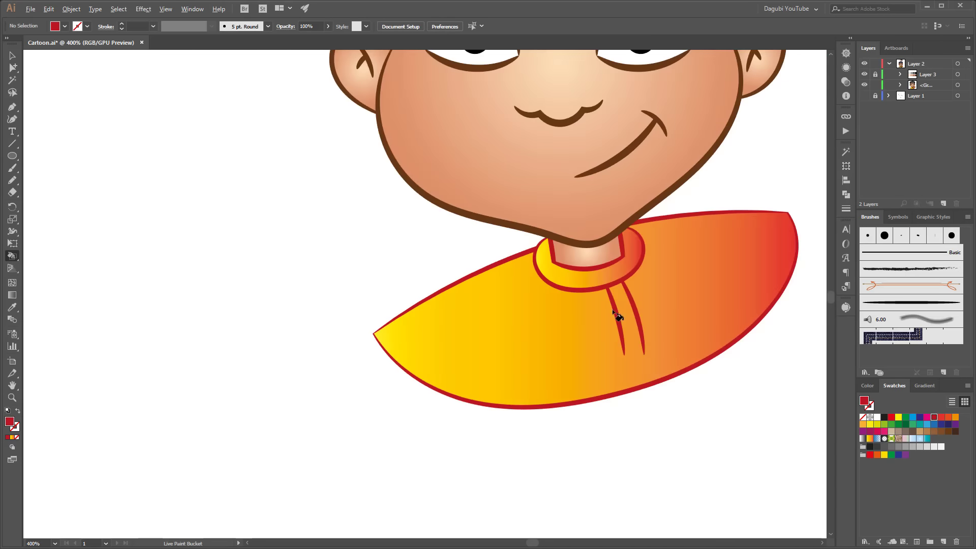
{"action": "left_click_drag", "start_coordinate": [602, 229], "coordinate": [464, 288]}
{"action": "scroll", "coordinate": [464, 288], "scroll_direction": "down", "scroll_amount": 2}
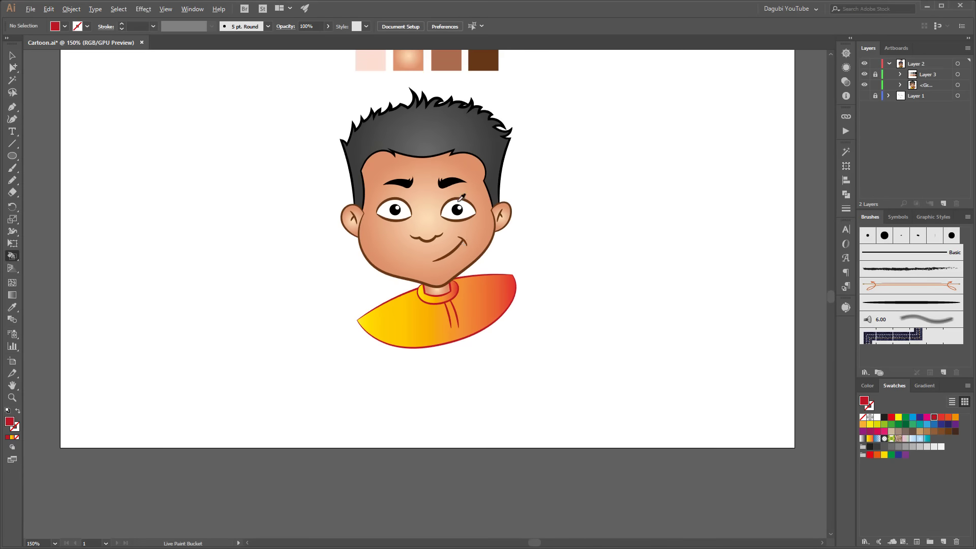
Select all Layer 2 artwork and apply Object > Live Paint > Expand
{"action": "key", "text": "k"}
{"action": "left_click_drag", "start_coordinate": [675, 223], "coordinate": [676, 240]}
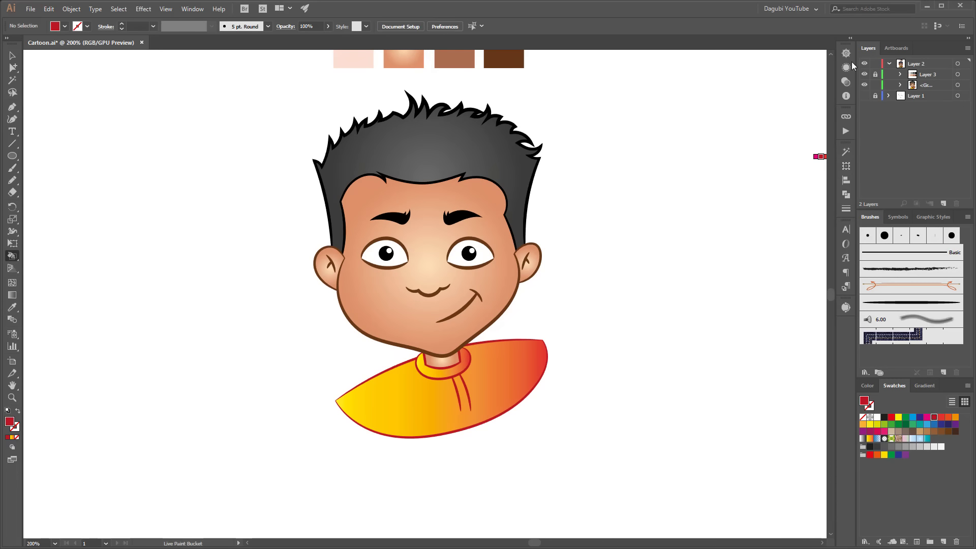
{"action": "left_click", "coordinate": [957, 65]}
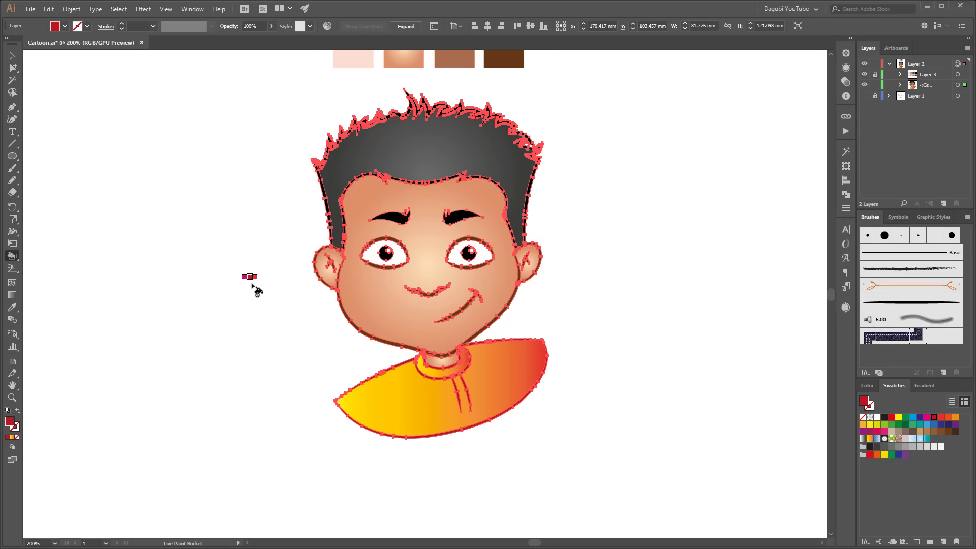
{"action": "left_click", "coordinate": [73, 9]}
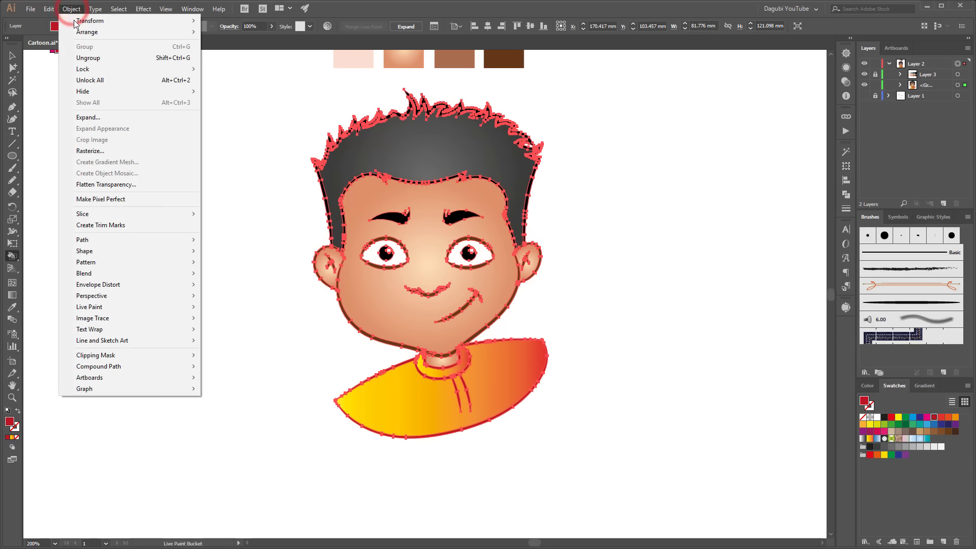
{"action": "mouse_move", "coordinate": [90, 306]}
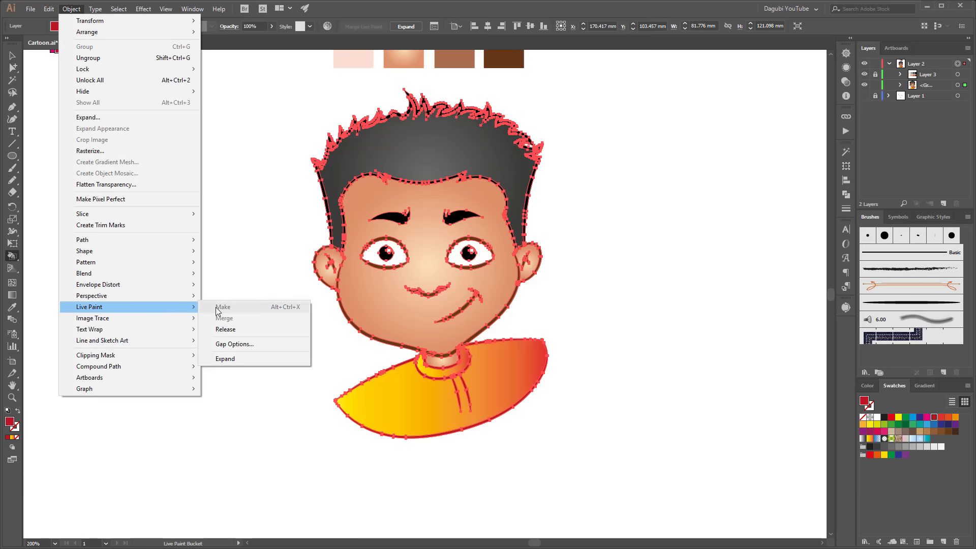
{"action": "left_click", "coordinate": [232, 360]}
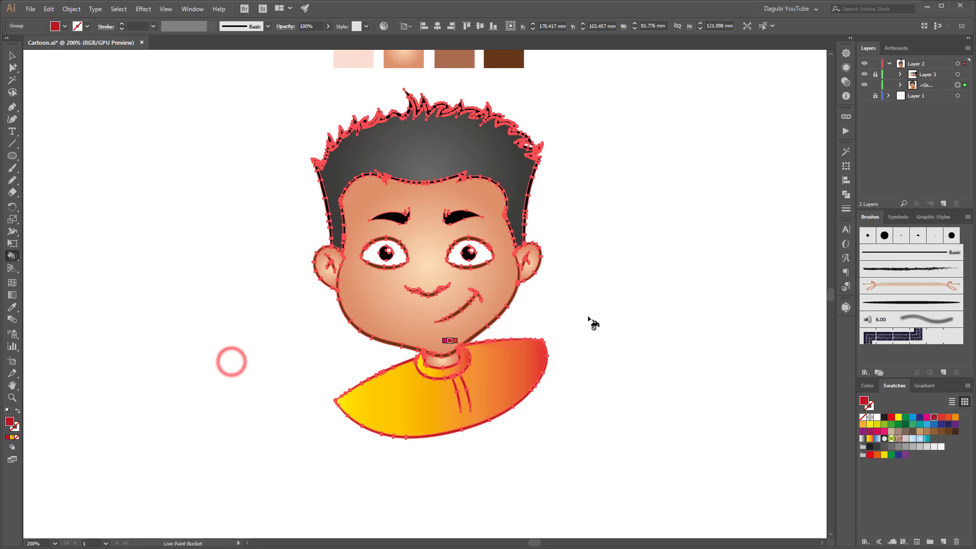
{"action": "scroll", "coordinate": [559, 257], "scroll_direction": "up", "scroll_amount": 5}
{"action": "scroll", "coordinate": [558, 254], "scroll_direction": "up", "scroll_amount": 2}
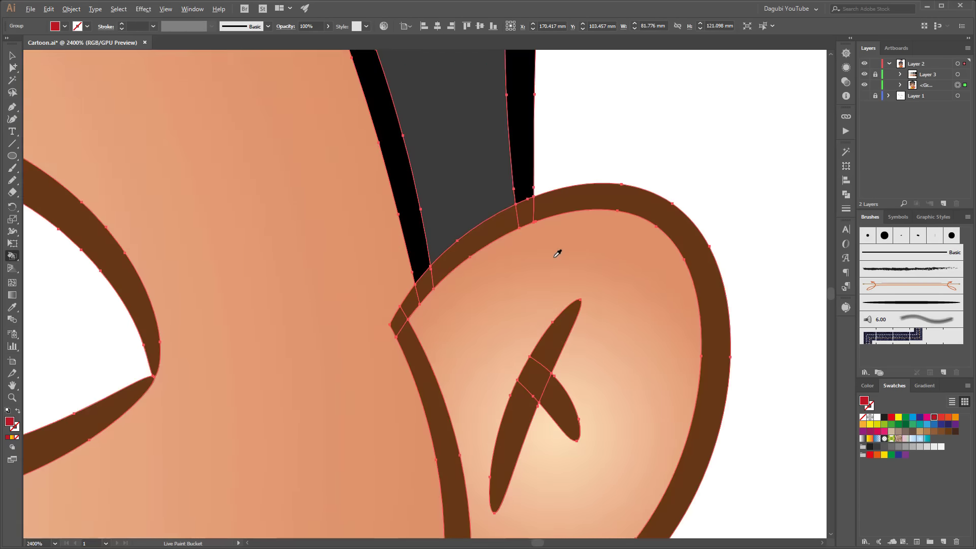
Apply Pathfinder Merge to the expanded artwork, then deselect and close the Pathfinder panel
{"action": "left_click", "coordinate": [846, 194]}
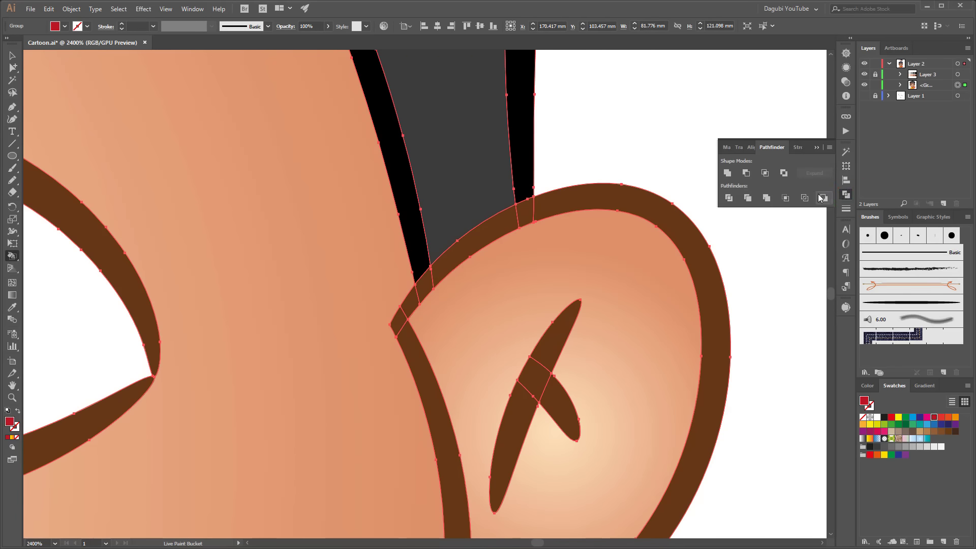
{"action": "left_click", "coordinate": [767, 198]}
{"action": "scroll", "coordinate": [559, 158], "scroll_direction": "down", "scroll_amount": 4}
{"action": "scroll", "coordinate": [578, 184], "scroll_direction": "down", "scroll_amount": 1}
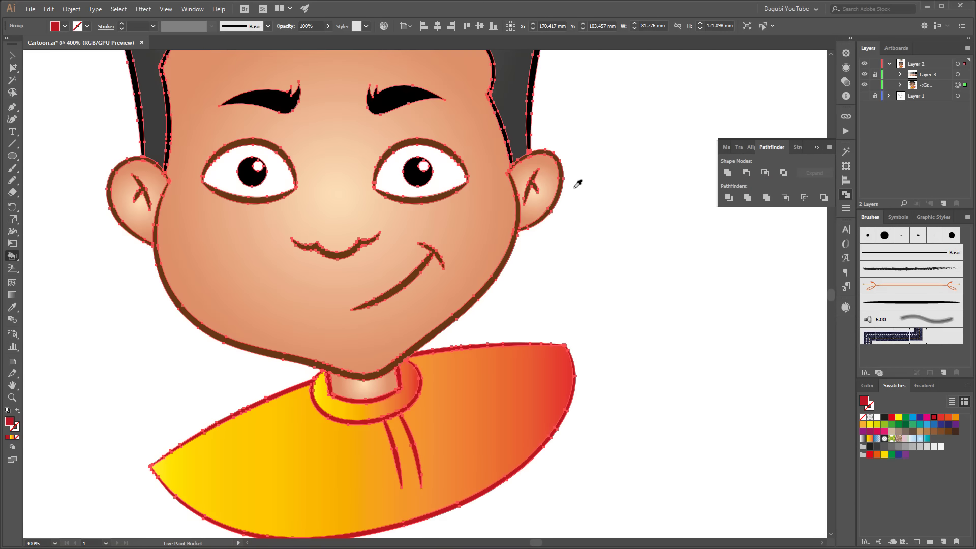
{"action": "left_click", "coordinate": [615, 216]}
{"action": "scroll", "coordinate": [534, 183], "scroll_direction": "up", "scroll_amount": 3}
{"action": "left_click", "coordinate": [452, 152]}
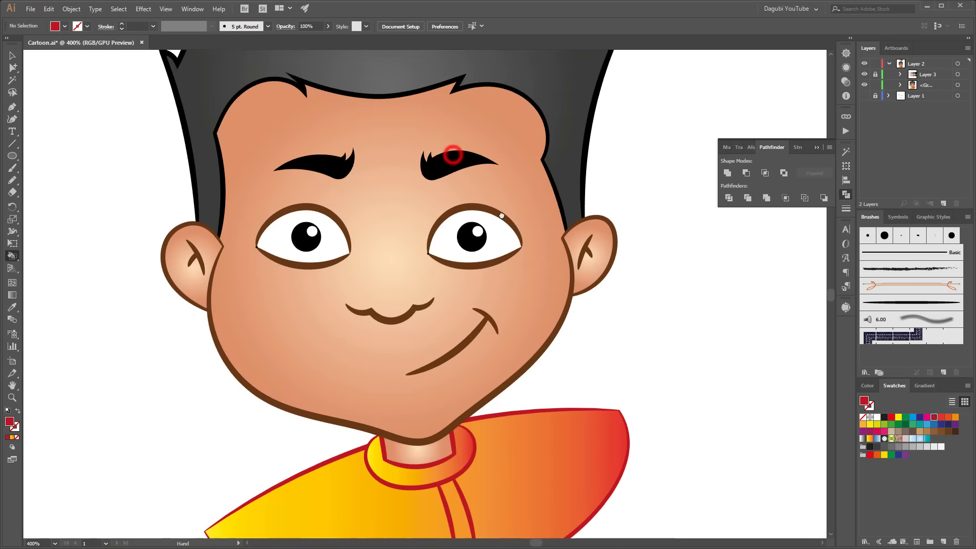
{"action": "scroll", "coordinate": [506, 162], "scroll_direction": "down", "scroll_amount": 2}
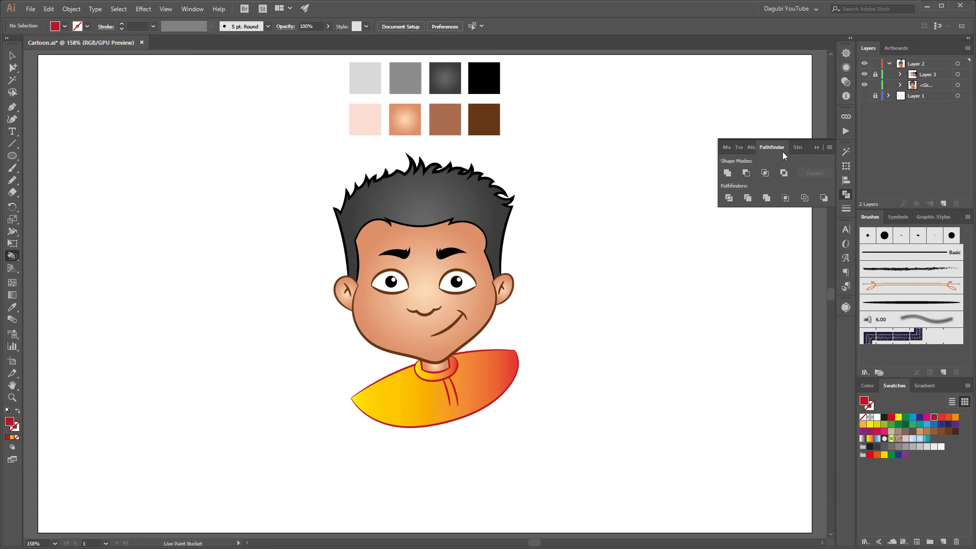
{"action": "left_click", "coordinate": [817, 148]}
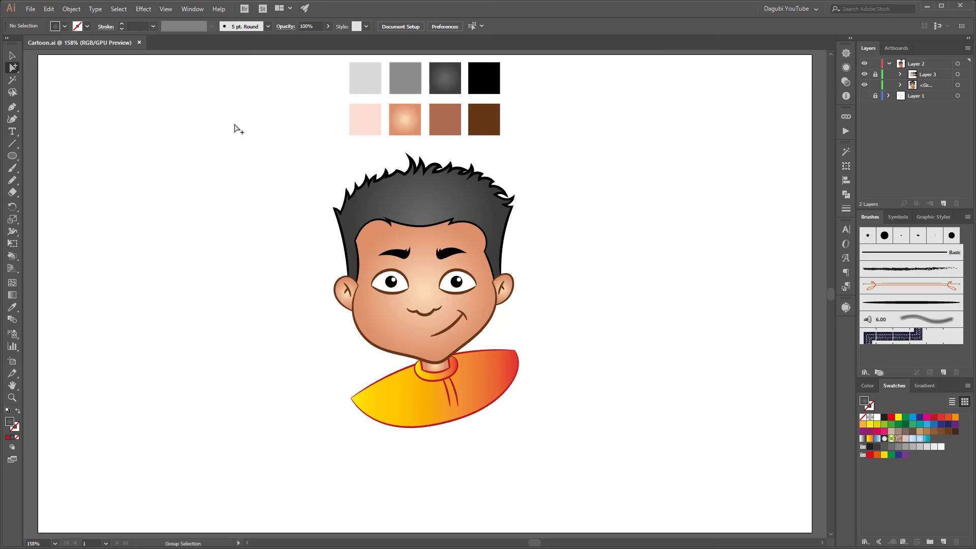
Copy the hair shape, Paste in Place, then hide and target the new <Path> layer
{"action": "left_click", "coordinate": [422, 202]}
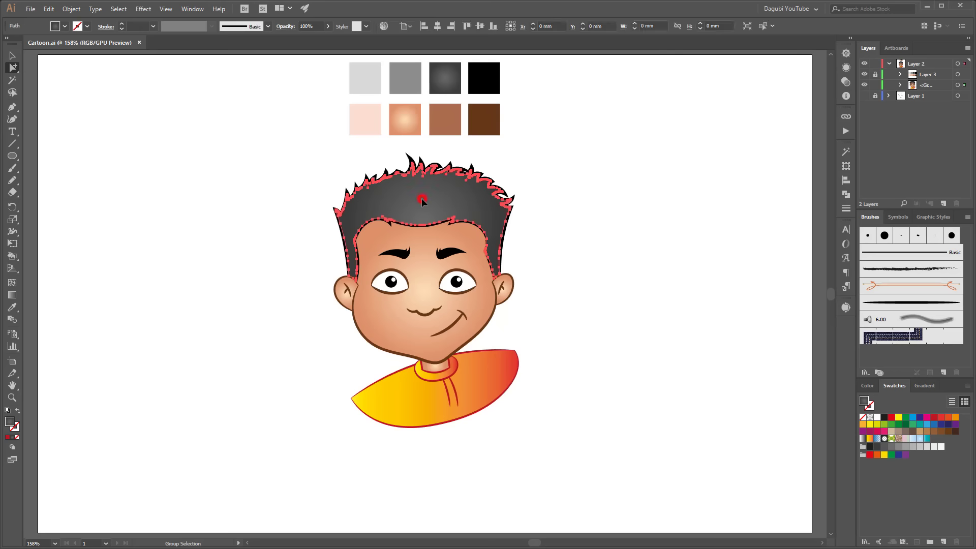
{"action": "left_click", "coordinate": [49, 9]}
{"action": "left_click", "coordinate": [67, 58]}
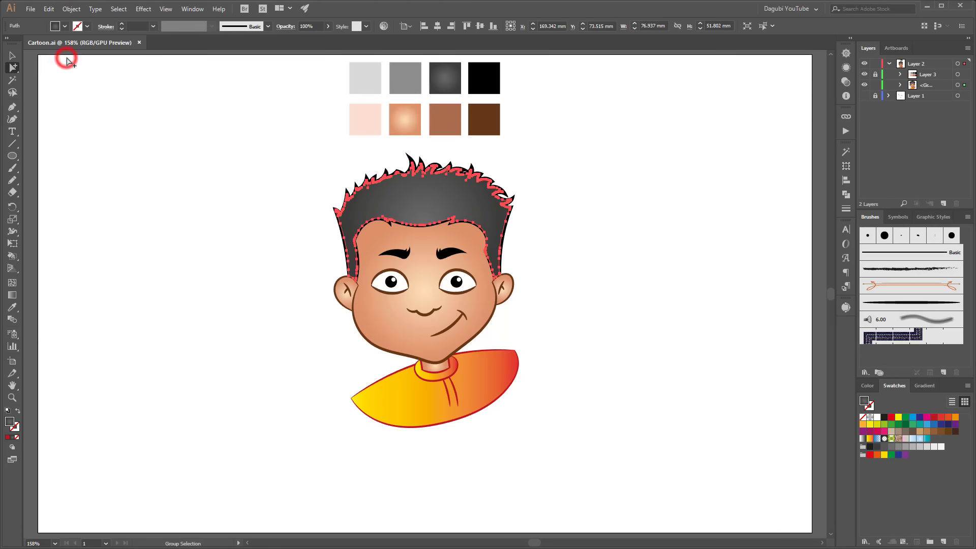
{"action": "left_click", "coordinate": [48, 9]}
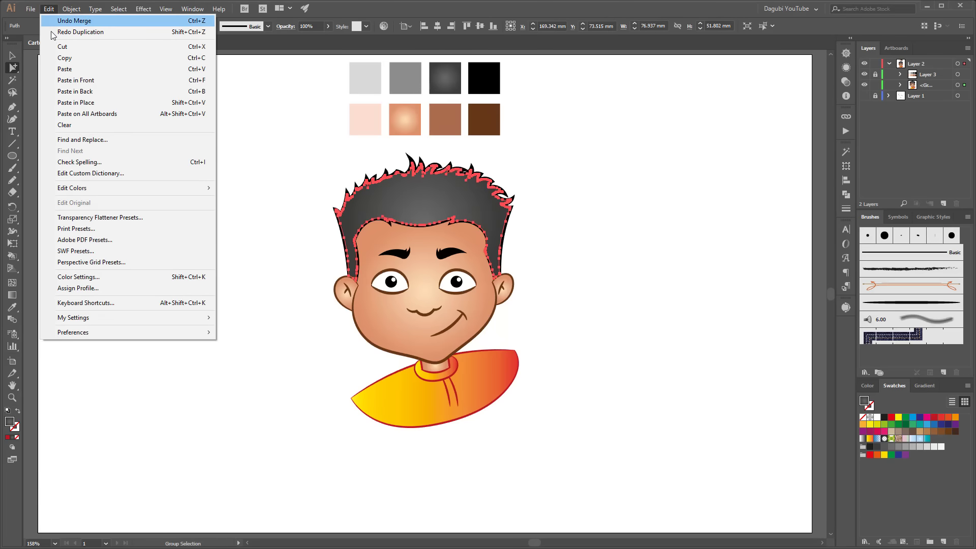
{"action": "left_click", "coordinate": [85, 103]}
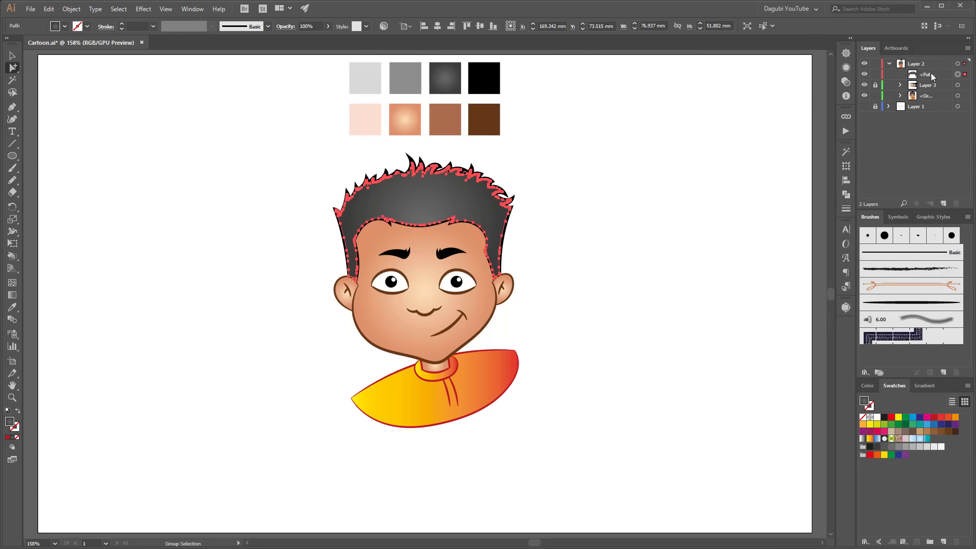
{"action": "left_click", "coordinate": [865, 74]}
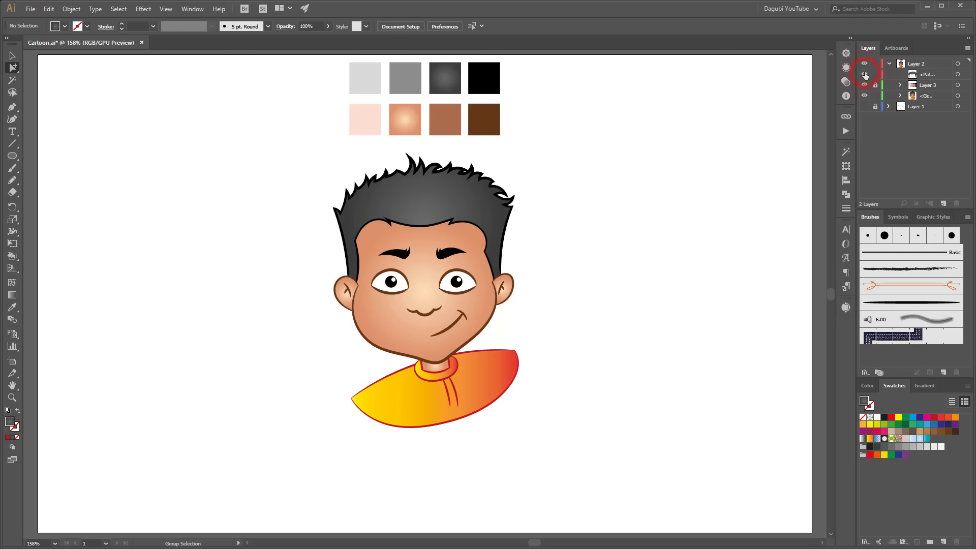
{"action": "left_click", "coordinate": [935, 75]}
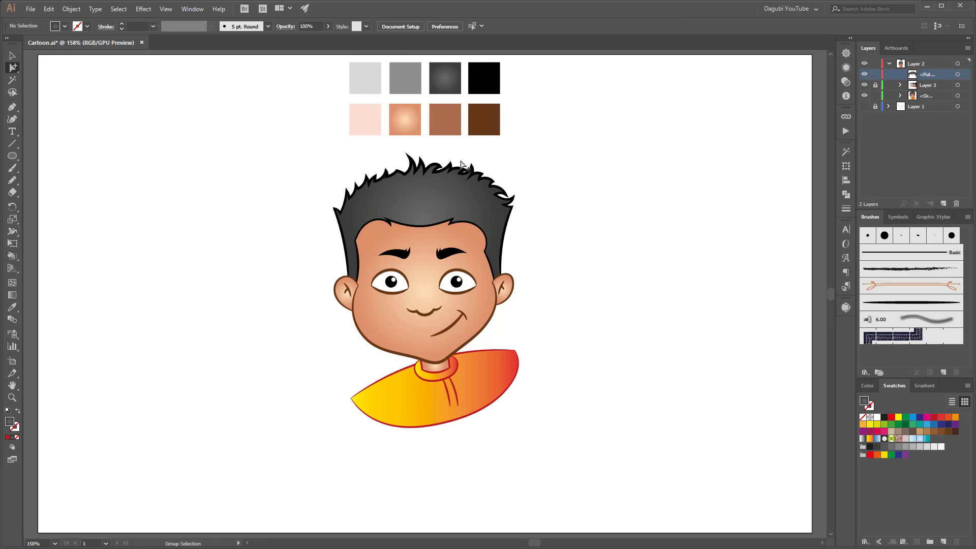
Pencil a freehand outline over the hair, from the left ear around to the right ear
{"action": "left_click", "coordinate": [13, 181]}
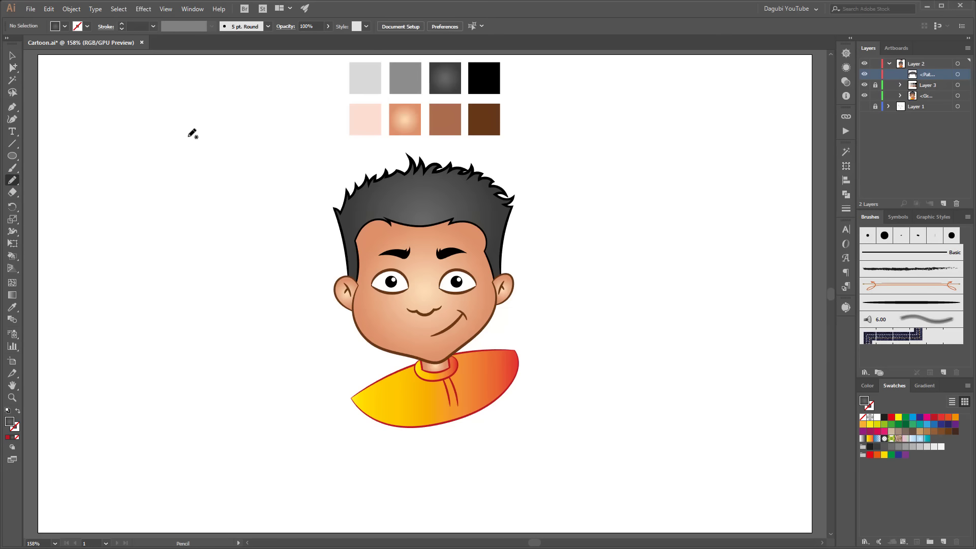
{"action": "left_click_drag", "start_coordinate": [391, 220], "coordinate": [493, 314]}
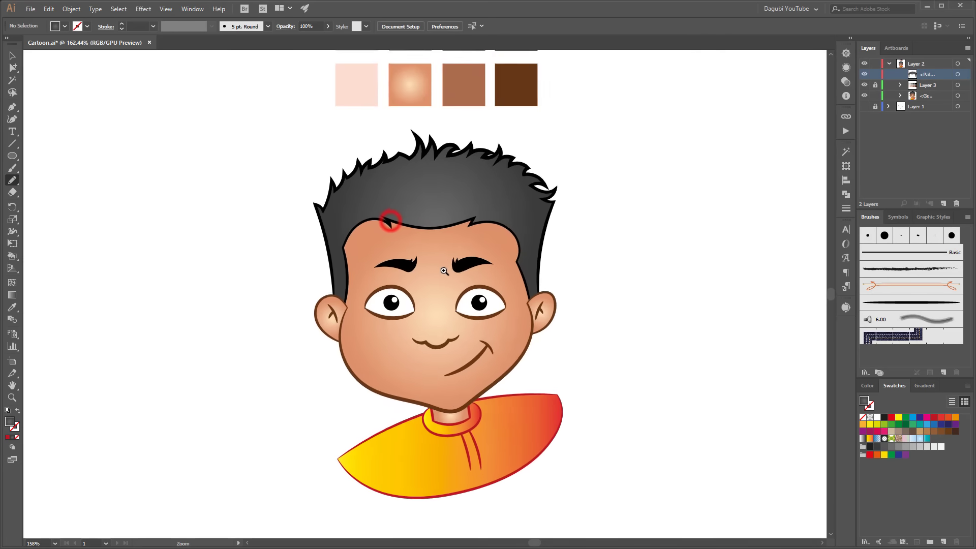
{"action": "left_click", "coordinate": [440, 168], "text": "alt"}
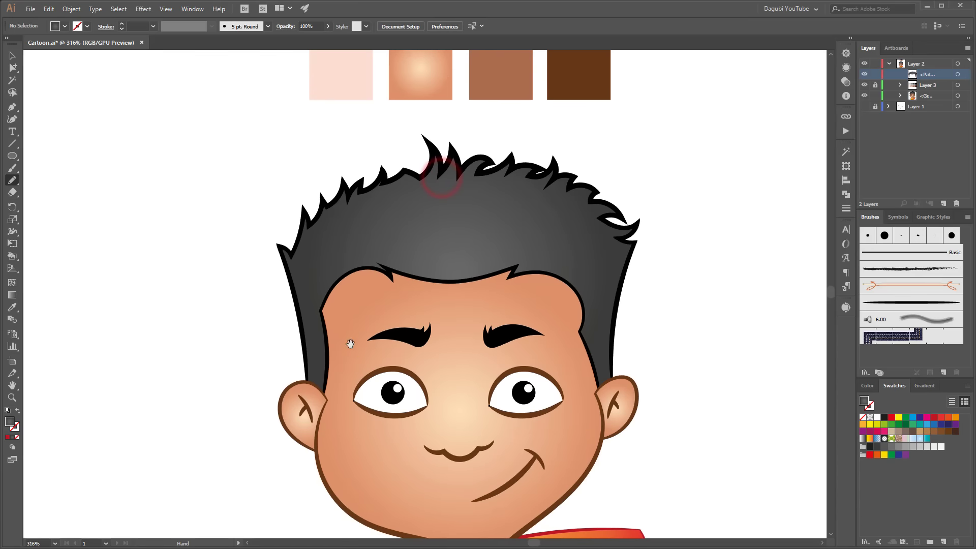
{"action": "left_click_drag", "start_coordinate": [318, 400], "coordinate": [309, 273]}
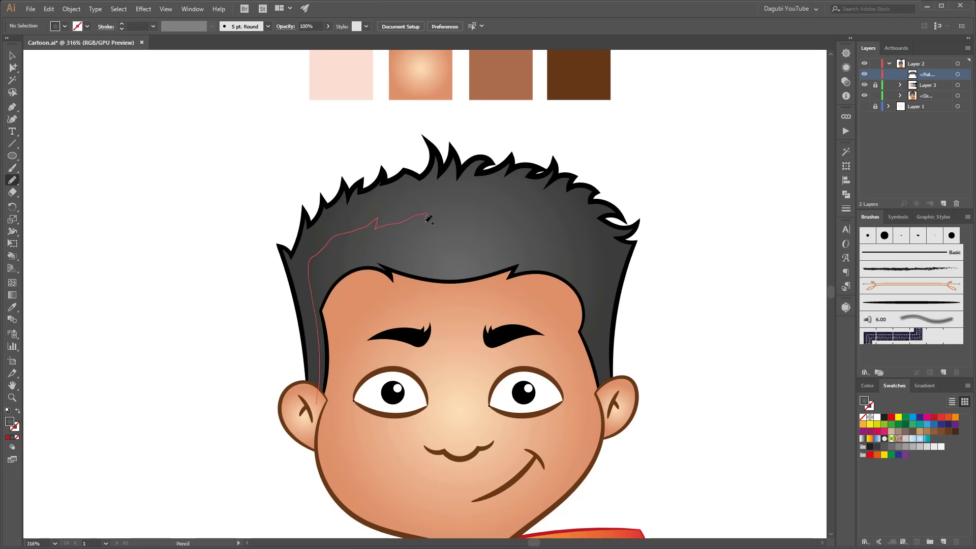
{"action": "left_click_drag", "start_coordinate": [428, 217], "coordinate": [452, 210]}
{"action": "left_click_drag", "start_coordinate": [543, 227], "coordinate": [563, 235]}
{"action": "mouse_move", "coordinate": [620, 261]}
{"action": "left_mouse_down"}
{"action": "mouse_move", "coordinate": [657, 351]}
{"action": "mouse_move", "coordinate": [635, 460]}
{"action": "mouse_move", "coordinate": [511, 490]}
{"action": "mouse_move", "coordinate": [389, 460]}
{"action": "mouse_move", "coordinate": [327, 414]}
{"action": "mouse_move", "coordinate": [319, 392]}
{"action": "left_mouse_up"}
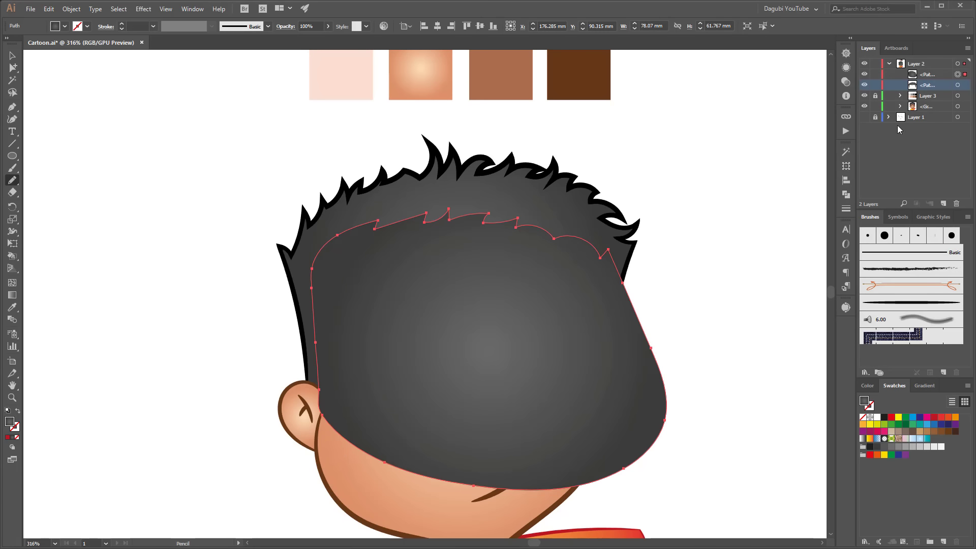
Intersect the outline with the hair copy, leaving a shading shape along the hairline
{"action": "left_click", "coordinate": [958, 86], "text": "shift"}
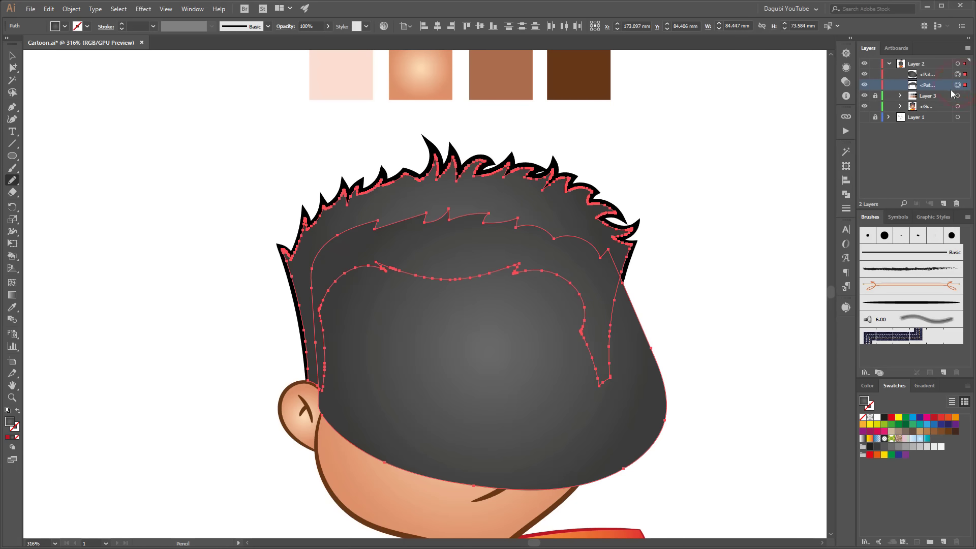
{"action": "left_click", "coordinate": [846, 194]}
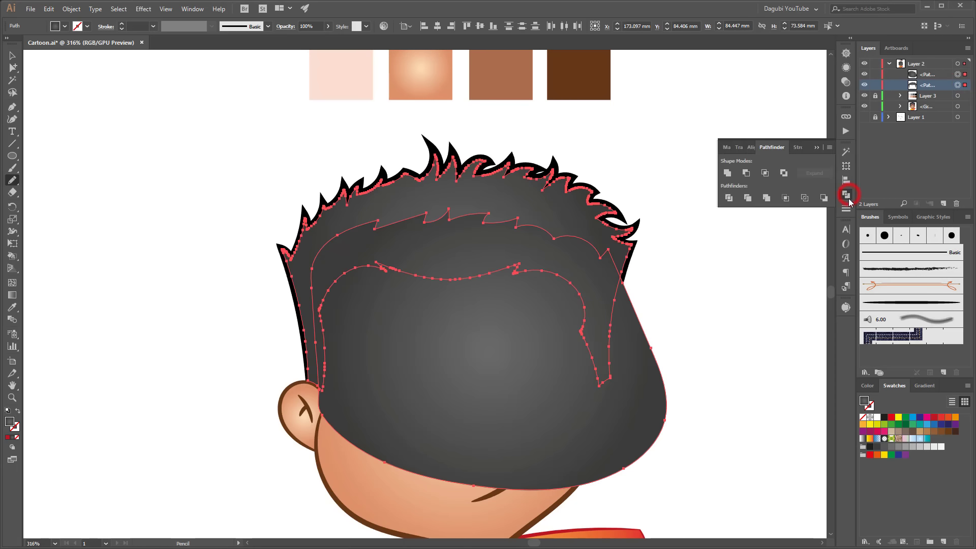
{"action": "left_click", "coordinate": [766, 173]}
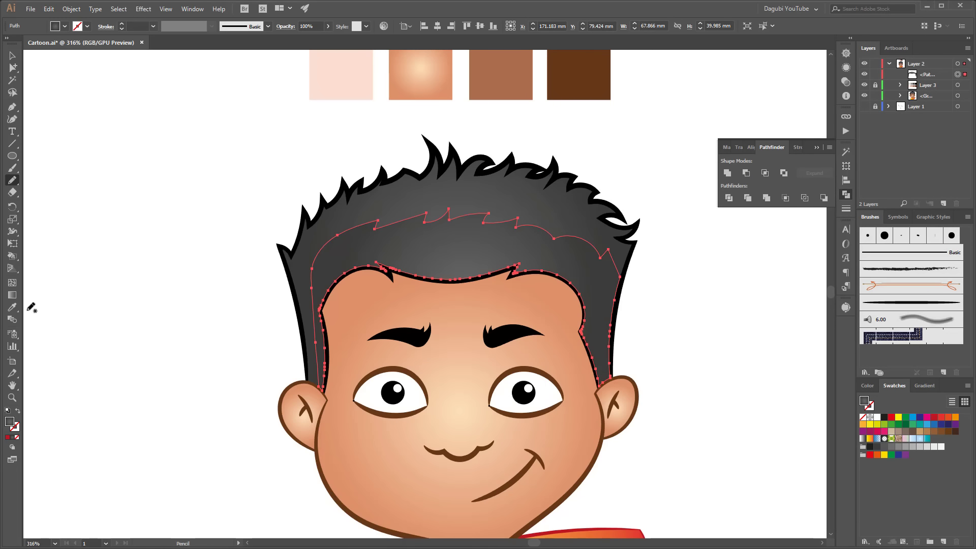
Move the hair shading shape's radial gradient up above the hair and enlarge it
{"action": "left_click", "coordinate": [12, 296]}
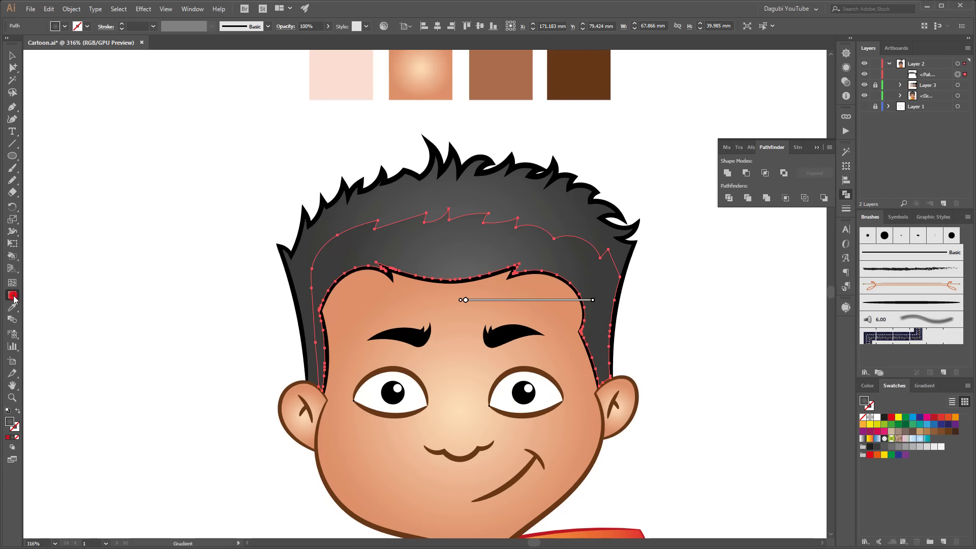
{"action": "left_click_drag", "start_coordinate": [530, 299], "coordinate": [437, 174]}
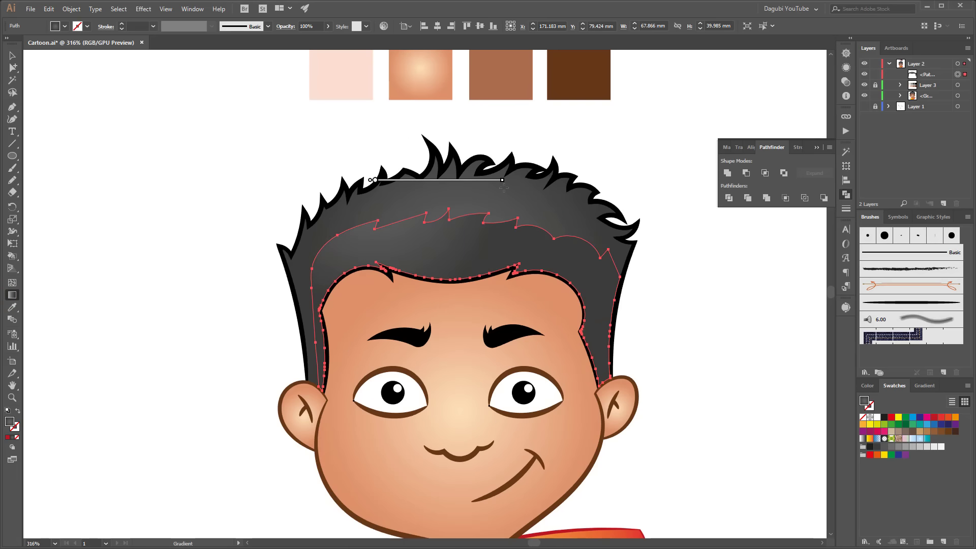
{"action": "left_click_drag", "start_coordinate": [502, 180], "coordinate": [636, 180]}
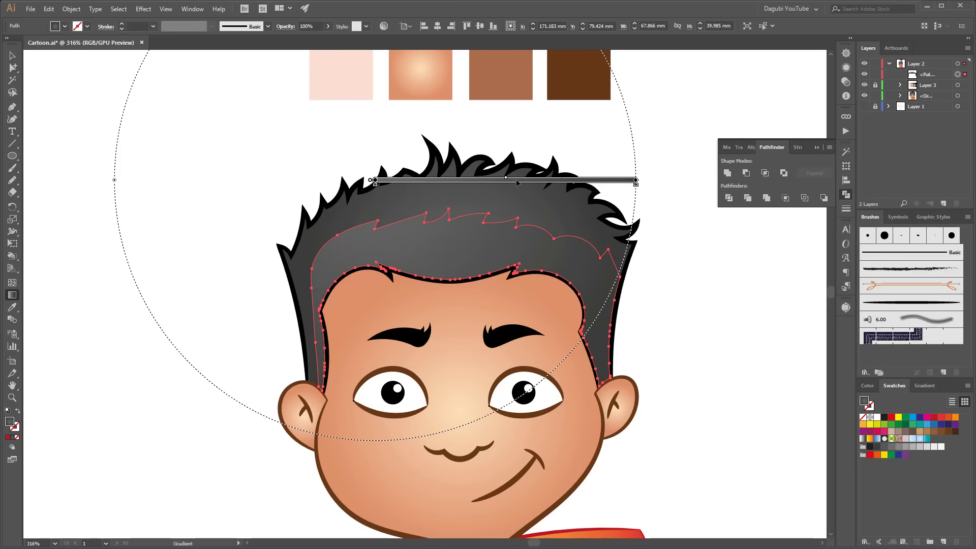
{"action": "left_click_drag", "start_coordinate": [517, 183], "coordinate": [432, 148]}
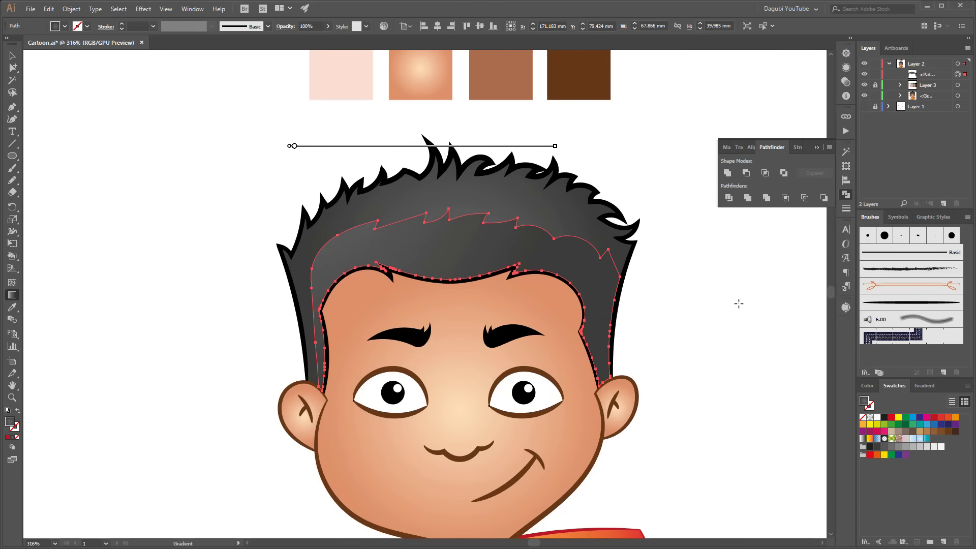
{"action": "left_click", "coordinate": [766, 293]}
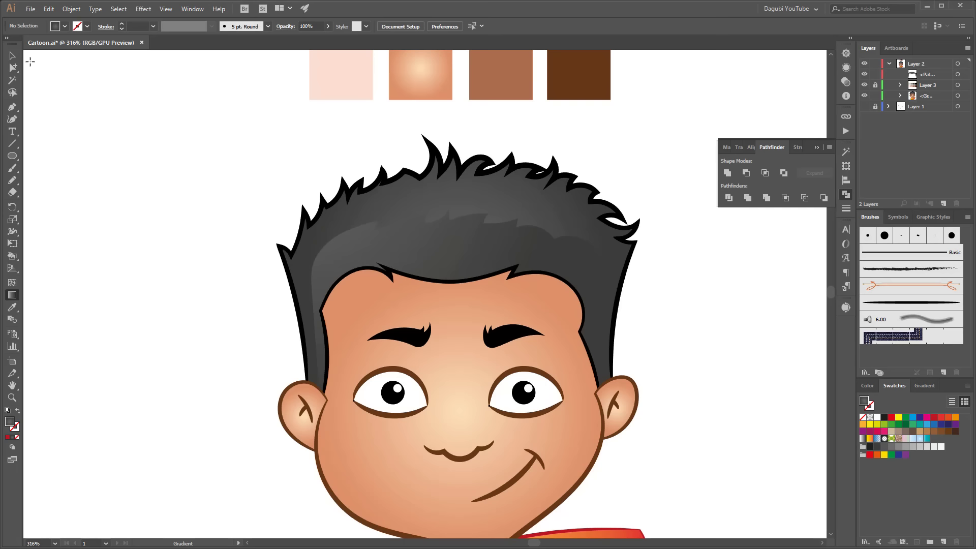
Enlarge the hair's radial gradient and shift its bright centre up and to the left
{"action": "left_click", "coordinate": [484, 191]}
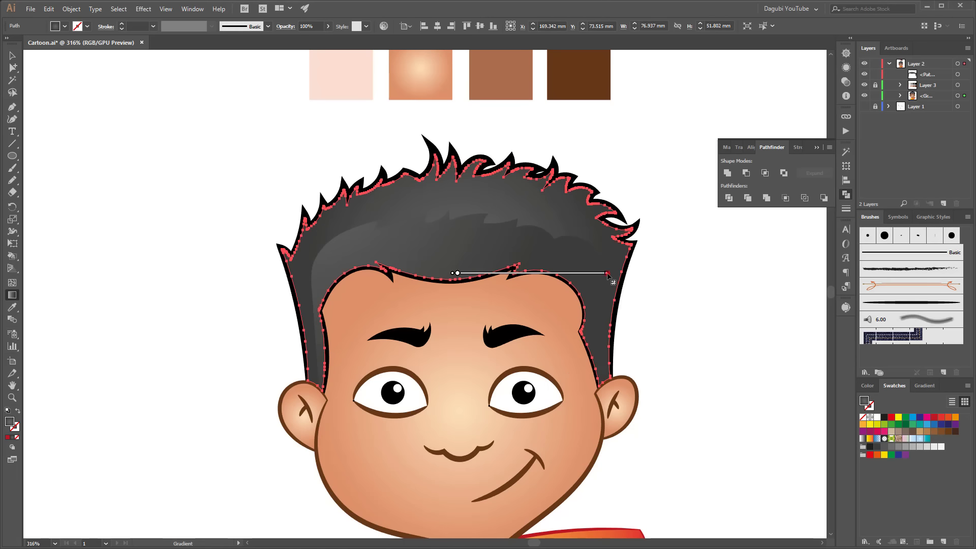
{"action": "left_click_drag", "start_coordinate": [607, 273], "coordinate": [673, 274]}
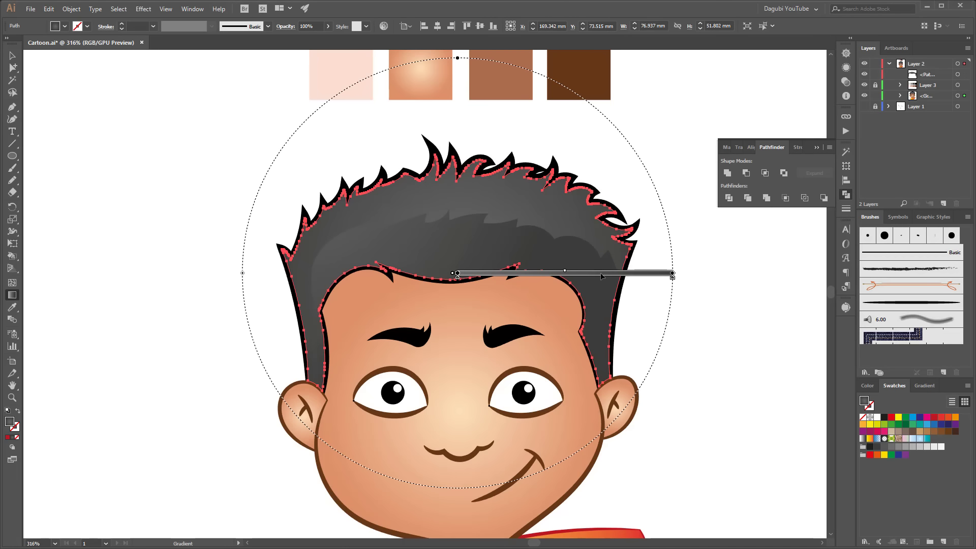
{"action": "mouse_move", "coordinate": [602, 274]}
{"action": "left_mouse_down"}
{"action": "mouse_move", "coordinate": [560, 227]}
{"action": "mouse_move", "coordinate": [530, 219]}
{"action": "left_mouse_up"}
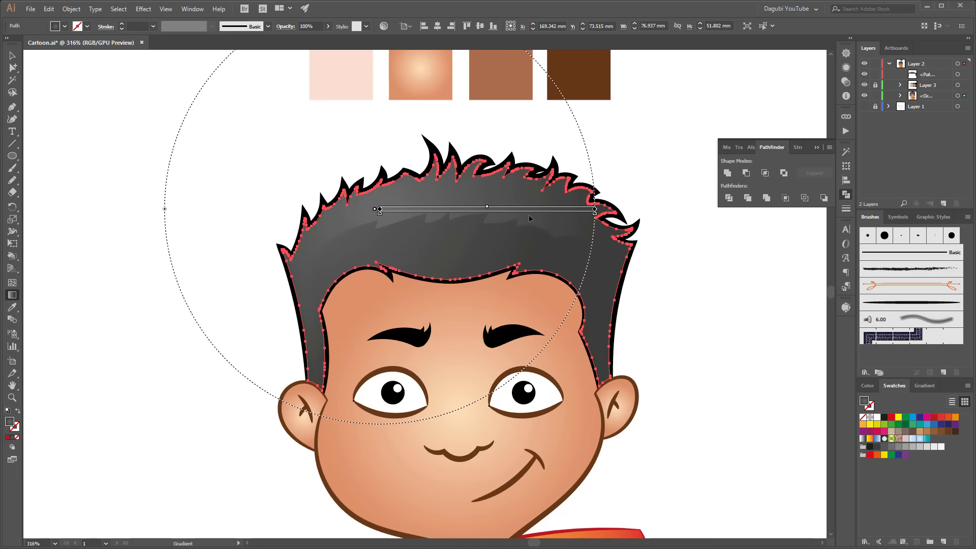
{"action": "left_click", "coordinate": [600, 283], "text": "ctrl+alt"}
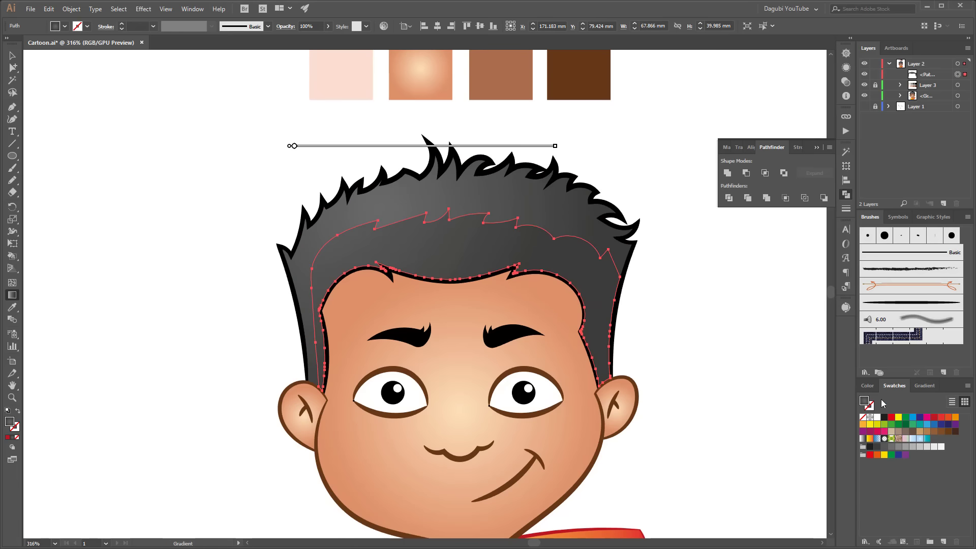
Darken the inner hair shape in Recolor Artwork, with harmony colours linked and brightness set to 18
{"action": "left_click", "coordinate": [385, 29]}
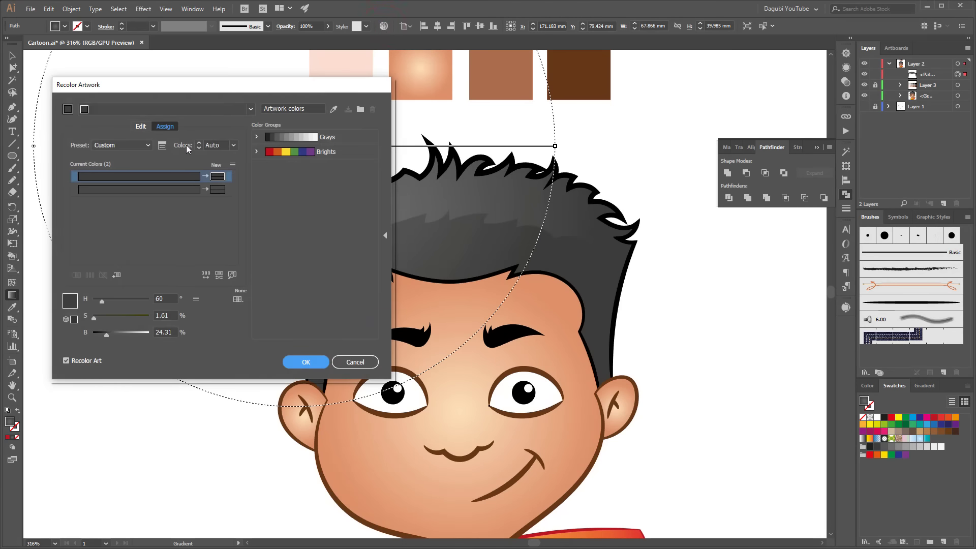
{"action": "left_click", "coordinate": [141, 127]}
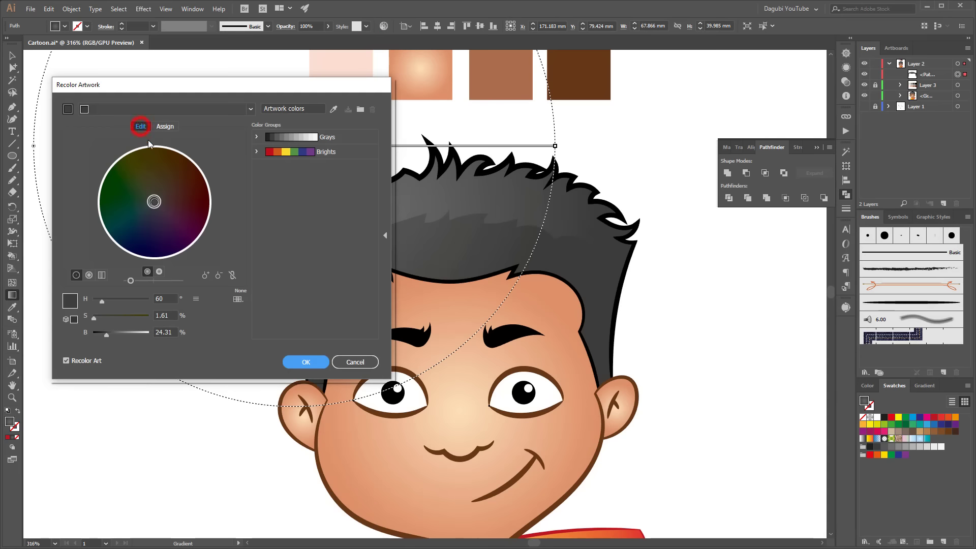
{"action": "left_click", "coordinate": [232, 275]}
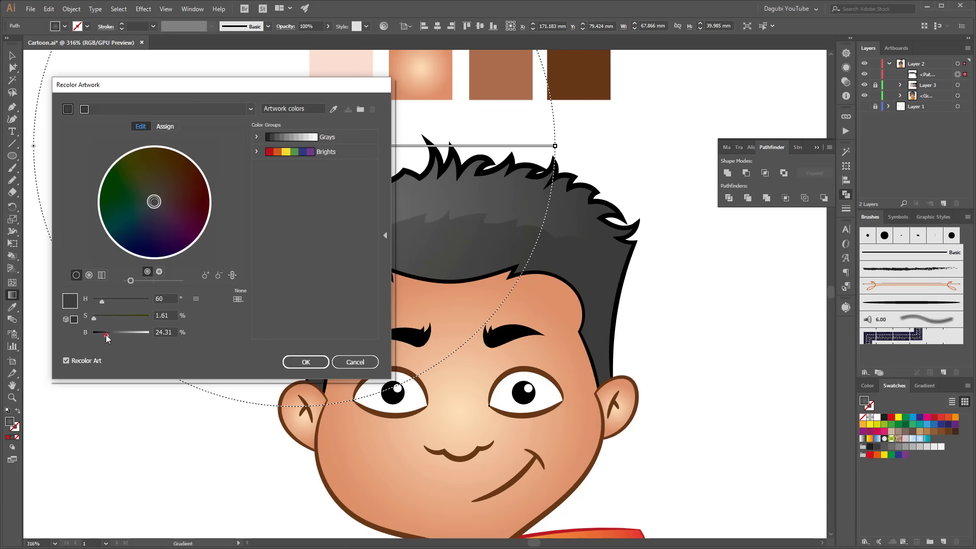
{"action": "left_click_drag", "start_coordinate": [106, 336], "coordinate": [102, 335]}
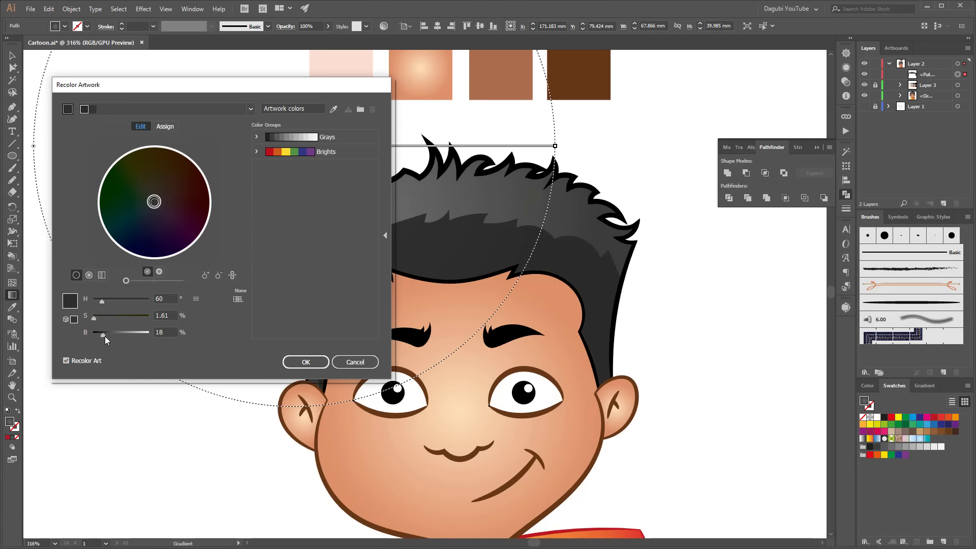
{"action": "left_click", "coordinate": [300, 362]}
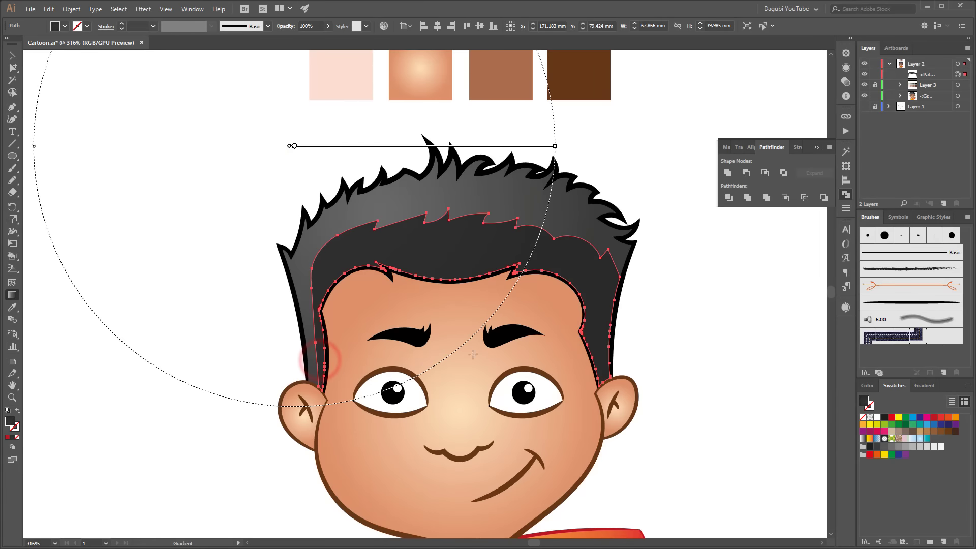
{"action": "left_click", "coordinate": [767, 296]}
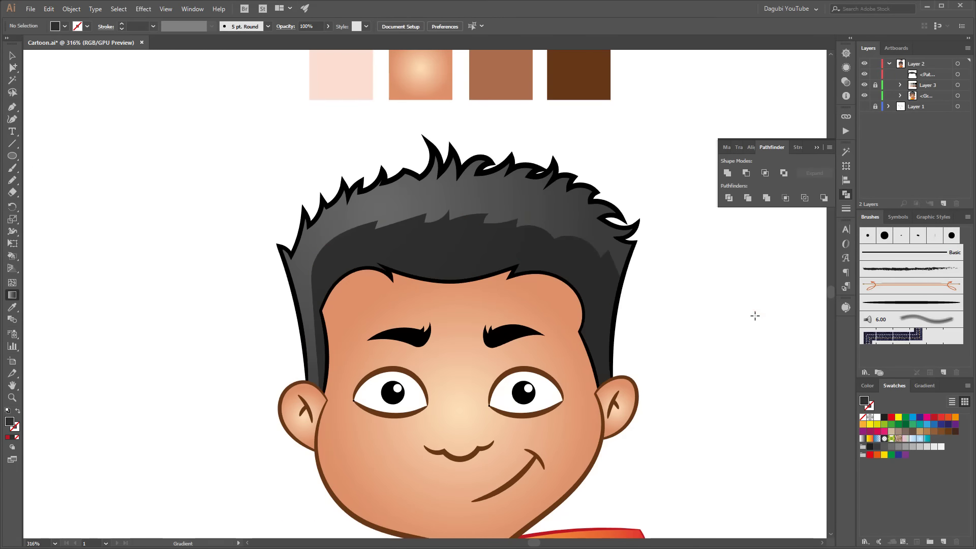
Move the outer hair gradient's centre further up-left, collapse Pathfinder, and pan to show the shirt
{"action": "left_click", "coordinate": [475, 199]}
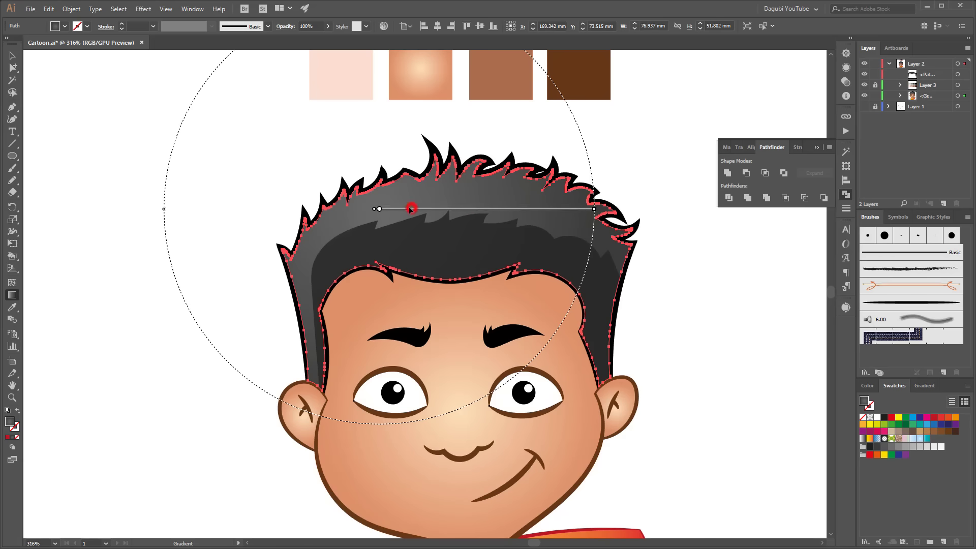
{"action": "mouse_move", "coordinate": [414, 210]}
{"action": "left_mouse_down"}
{"action": "mouse_move", "coordinate": [375, 178]}
{"action": "mouse_move", "coordinate": [384, 169]}
{"action": "left_mouse_up"}
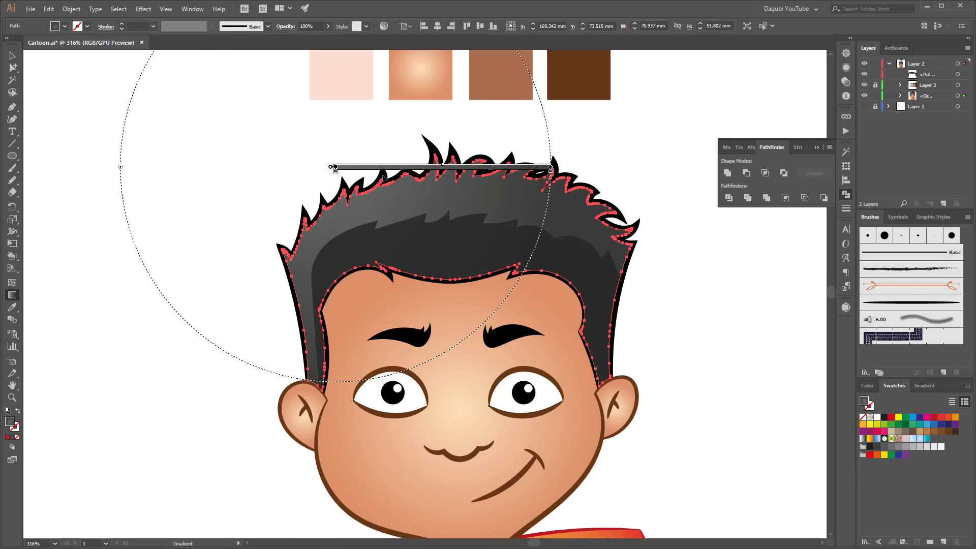
{"action": "left_click", "coordinate": [767, 325]}
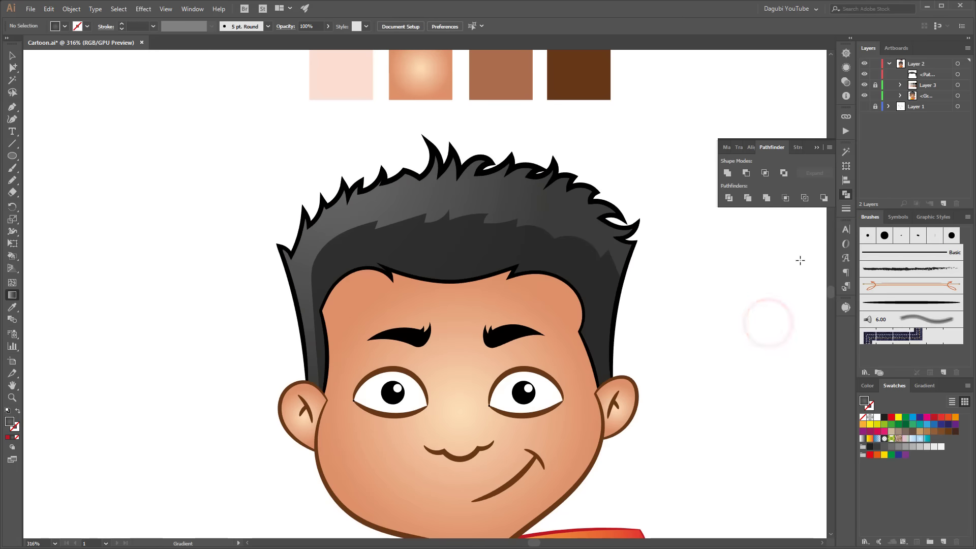
{"action": "left_click", "coordinate": [817, 147]}
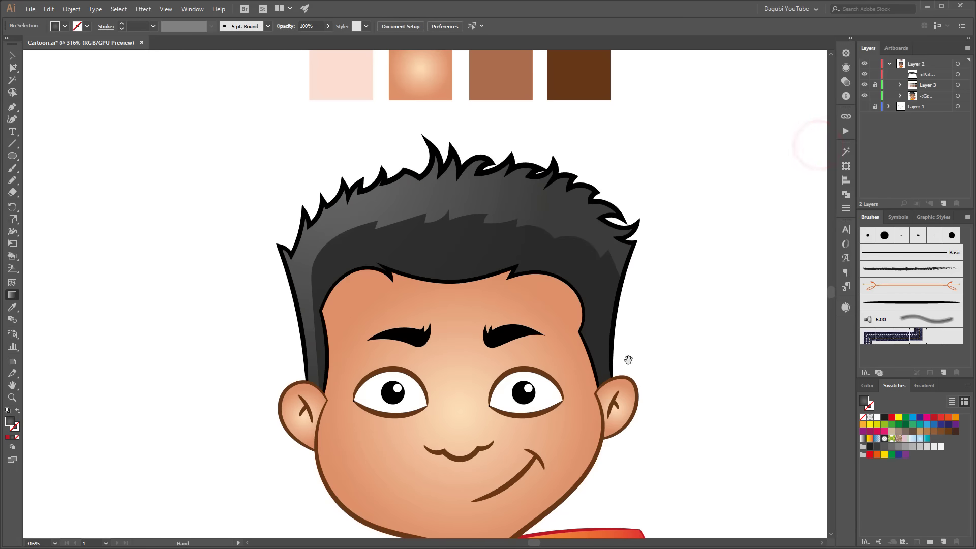
{"action": "left_click_drag", "start_coordinate": [629, 360], "coordinate": [599, 269]}
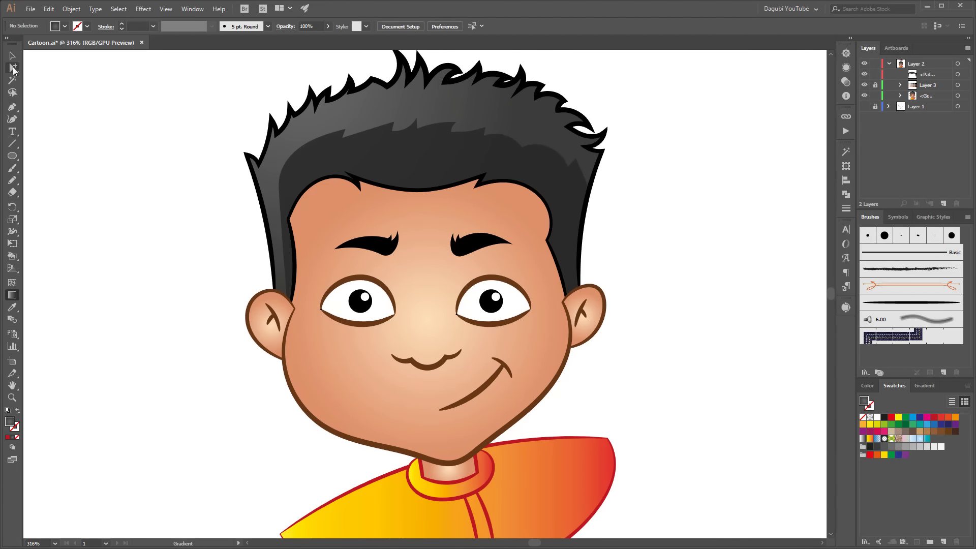
Collect the left and right eye whites into a new layer inside Layer 2 and reorder it
{"action": "left_click", "coordinate": [12, 67]}
{"action": "left_click", "coordinate": [522, 305]}
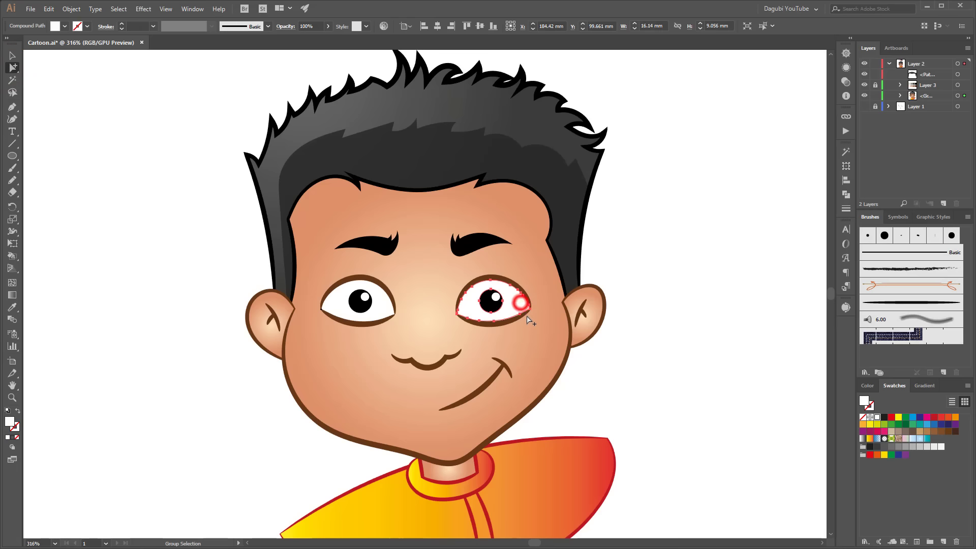
{"action": "left_click", "coordinate": [388, 309], "text": "shift"}
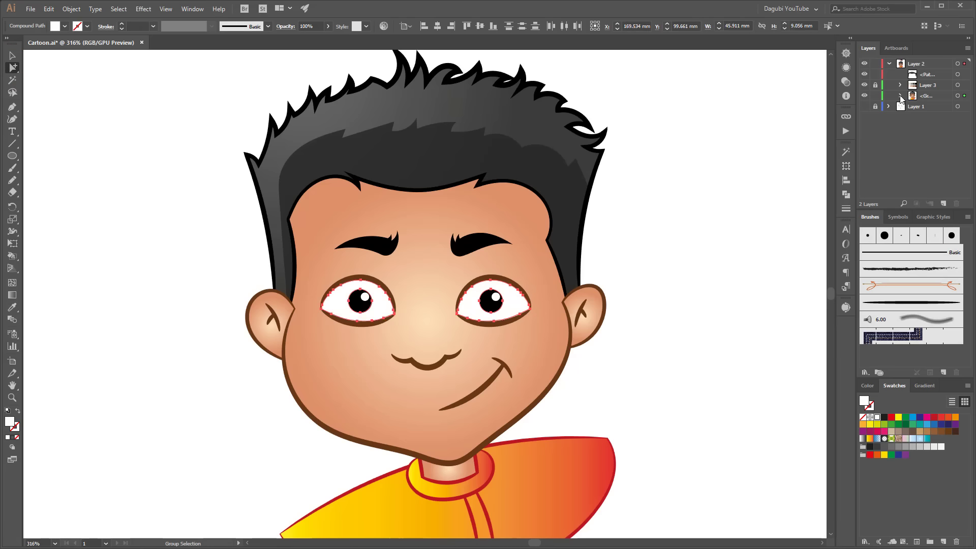
{"action": "left_click", "coordinate": [900, 96]}
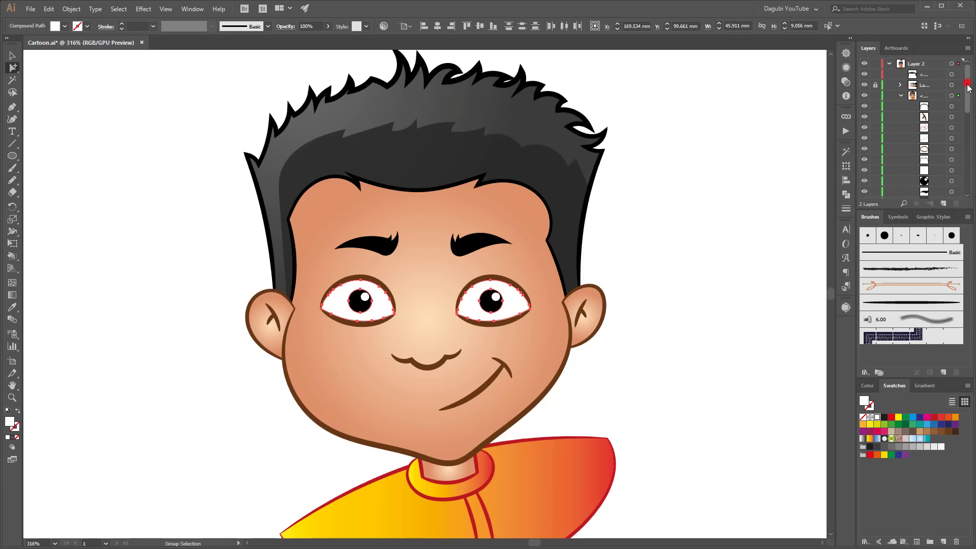
{"action": "left_click_drag", "start_coordinate": [968, 82], "coordinate": [959, 184]}
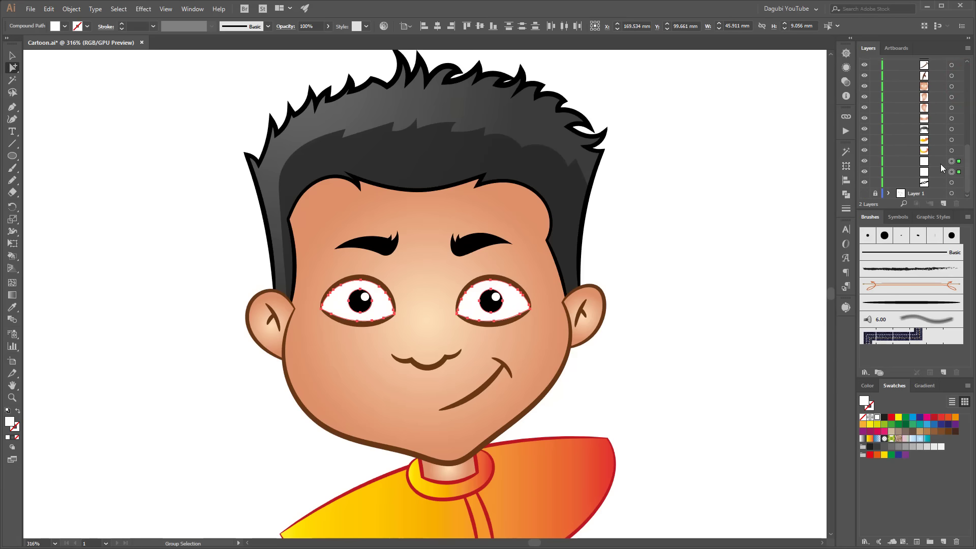
{"action": "left_click", "coordinate": [942, 161]}
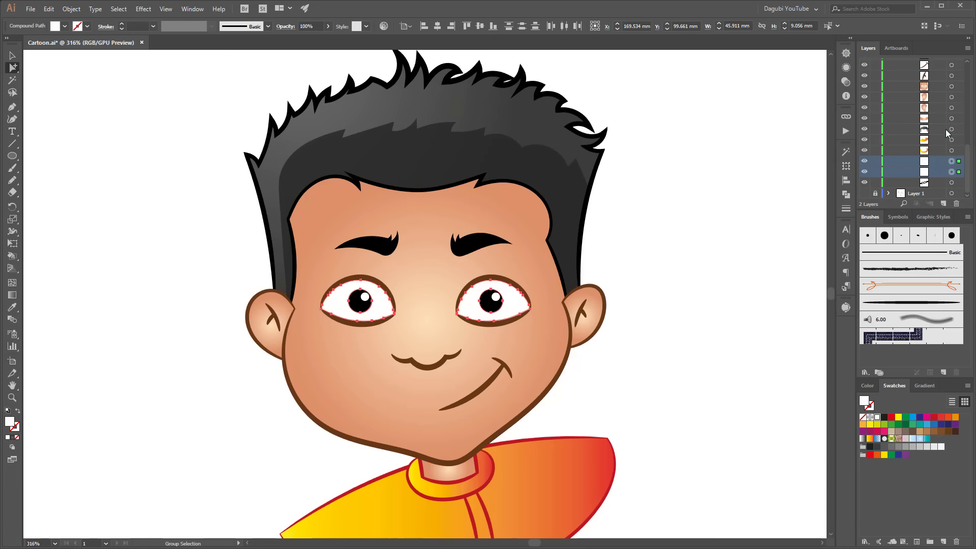
{"action": "left_click", "coordinate": [968, 49]}
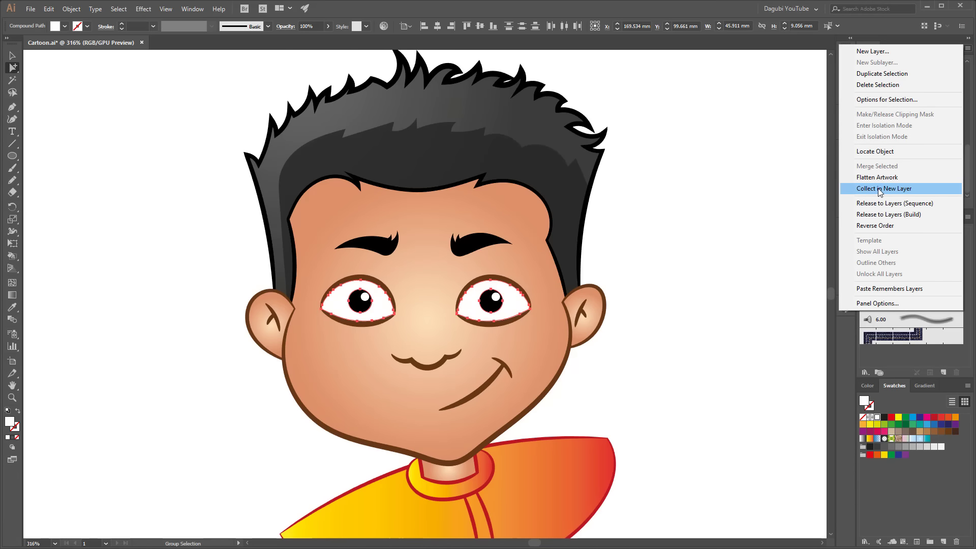
{"action": "left_click", "coordinate": [876, 189]}
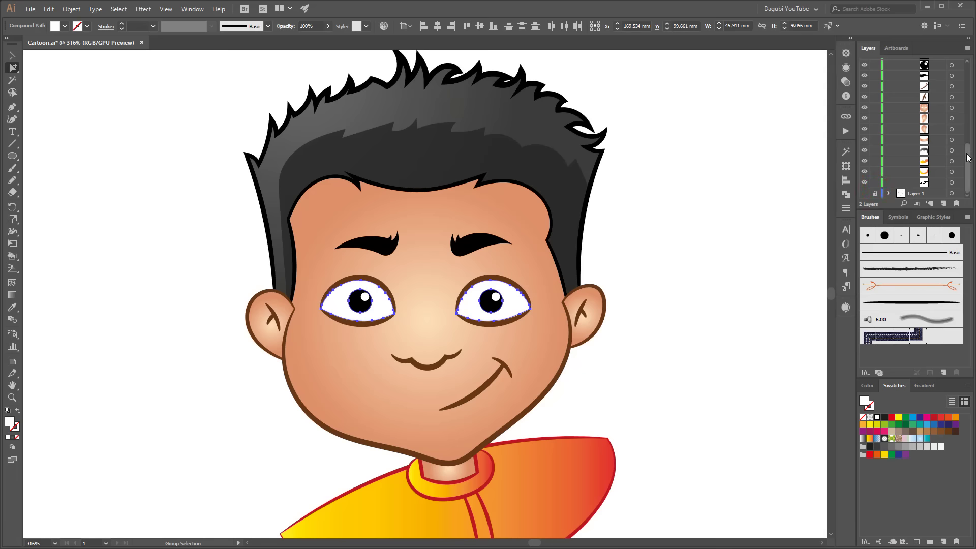
{"action": "mouse_move", "coordinate": [967, 153]}
{"action": "left_mouse_down"}
{"action": "mouse_move", "coordinate": [969, 144]}
{"action": "mouse_move", "coordinate": [969, 163]}
{"action": "mouse_move", "coordinate": [971, 78]}
{"action": "left_mouse_up"}
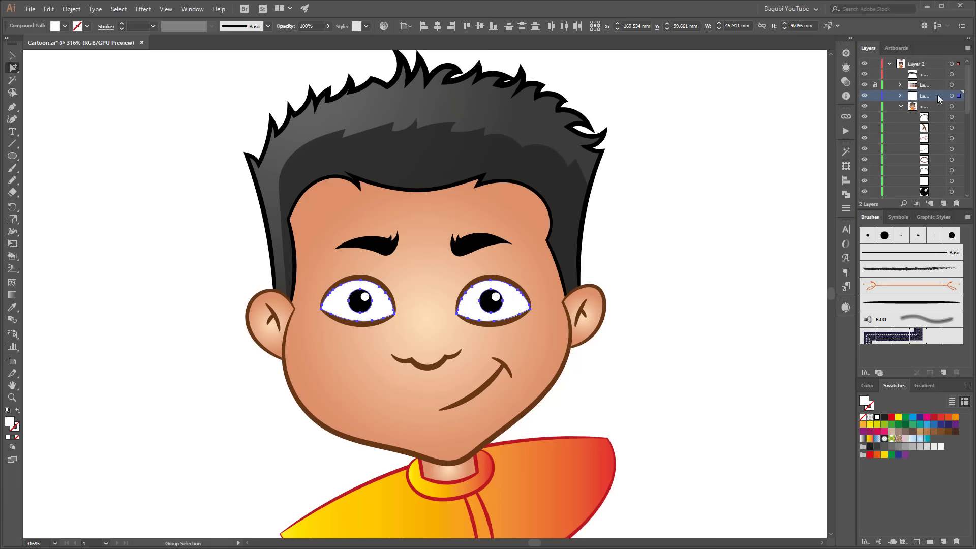
{"action": "left_click_drag", "start_coordinate": [938, 95], "coordinate": [944, 204]}
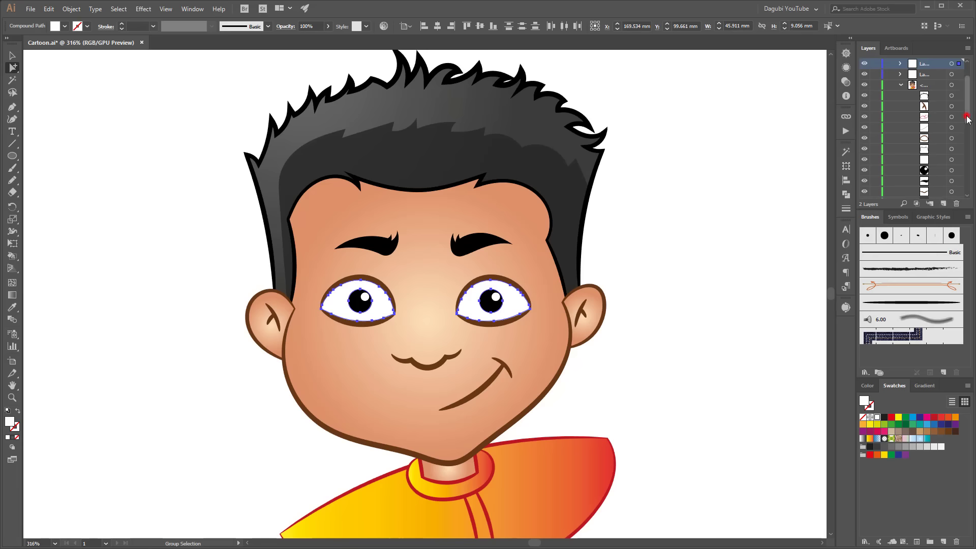
{"action": "scroll", "coordinate": [895, 111], "scroll_direction": "up", "scroll_amount": 5}
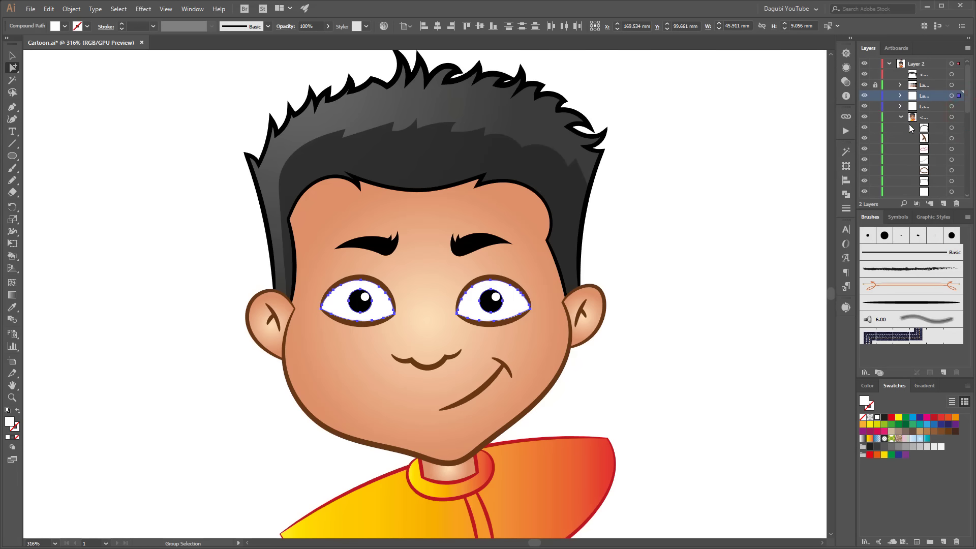
Pencil a shadow along the right eye's upper lid, intersect it with the eye, and fill it light grey
{"action": "left_click", "coordinate": [901, 97]}
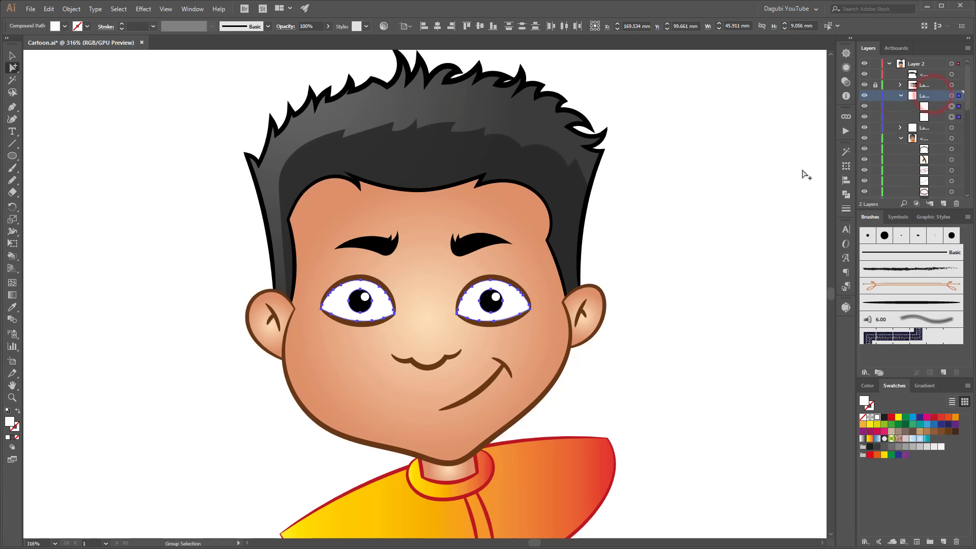
{"action": "left_click", "coordinate": [12, 180]}
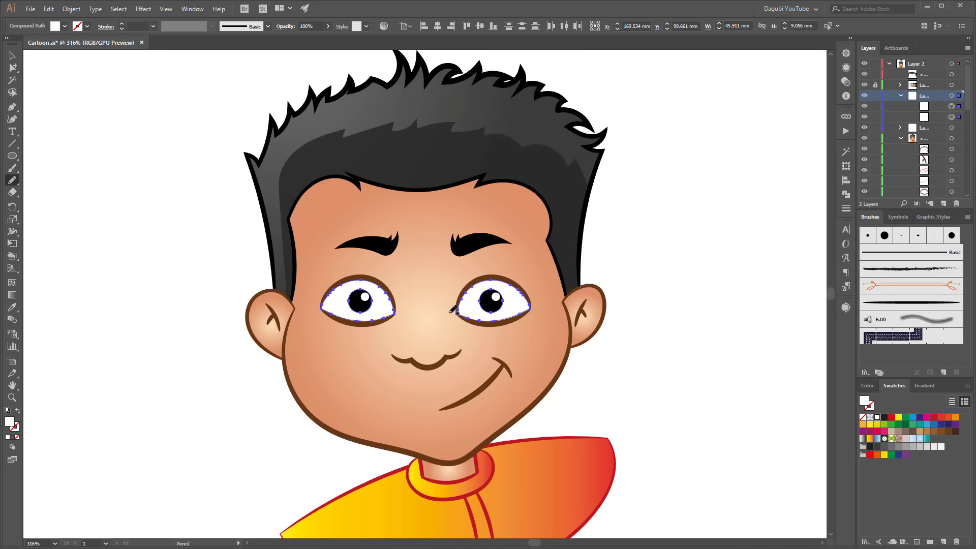
{"action": "left_click_drag", "start_coordinate": [450, 312], "coordinate": [458, 302]}
{"action": "left_click_drag", "start_coordinate": [462, 296], "coordinate": [477, 287]}
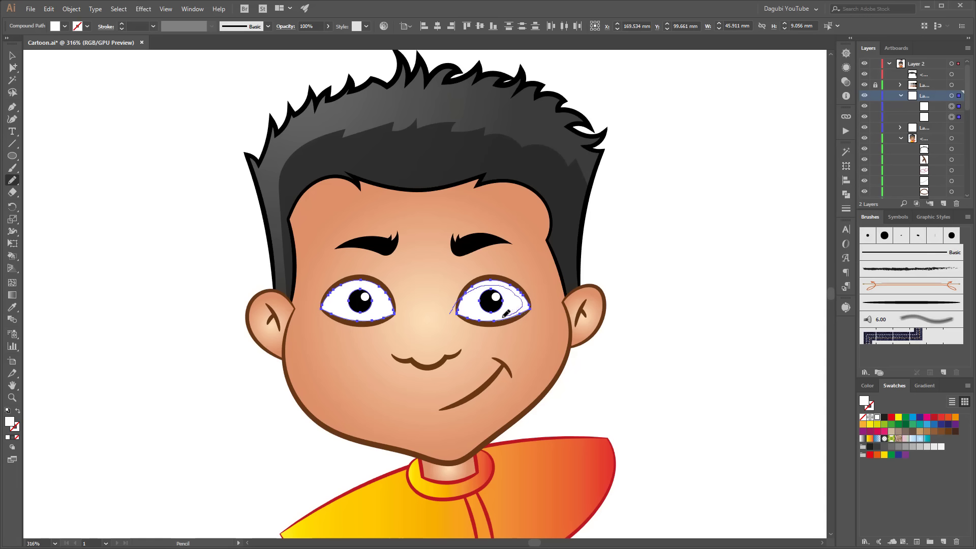
{"action": "mouse_move", "coordinate": [506, 313]}
{"action": "left_mouse_down"}
{"action": "mouse_move", "coordinate": [568, 302]}
{"action": "mouse_move", "coordinate": [511, 260]}
{"action": "mouse_move", "coordinate": [450, 277]}
{"action": "mouse_move", "coordinate": [455, 315]}
{"action": "left_mouse_up"}
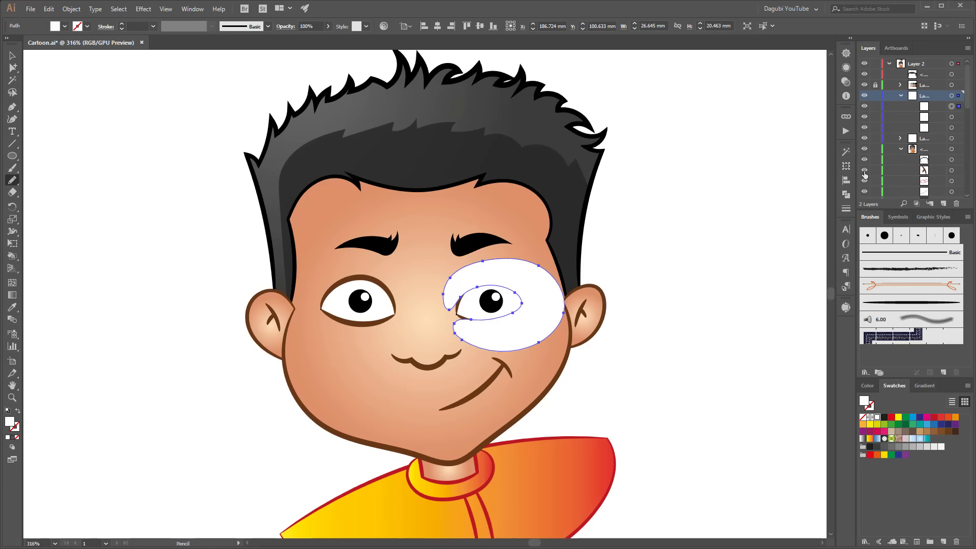
{"action": "left_click", "coordinate": [517, 306], "text": "ctrl"}
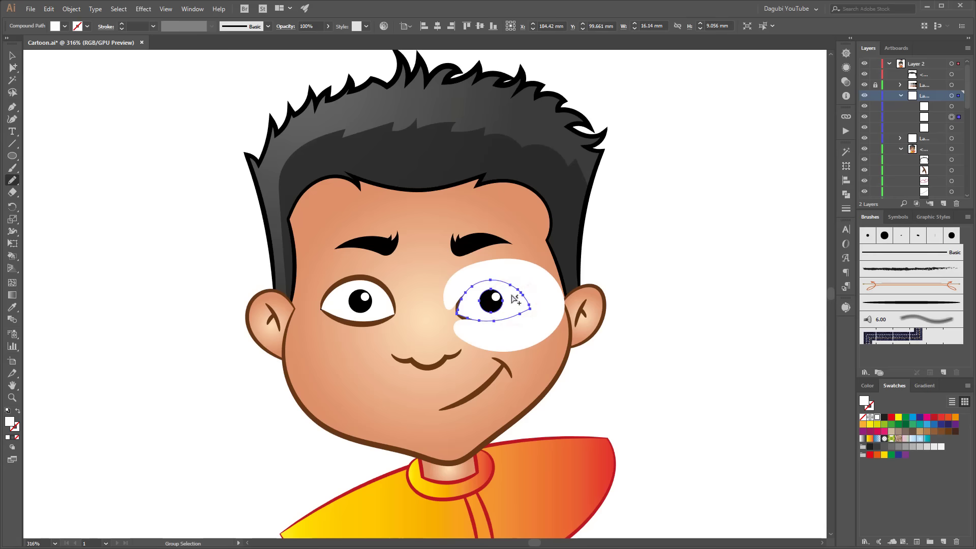
{"action": "left_click", "coordinate": [523, 273], "text": "ctrl+shift"}
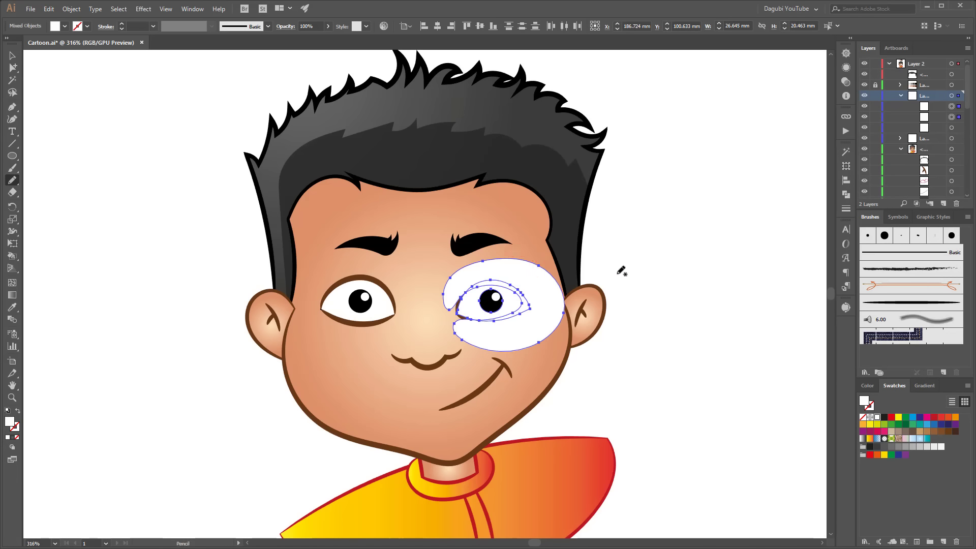
{"action": "left_click", "coordinate": [846, 195]}
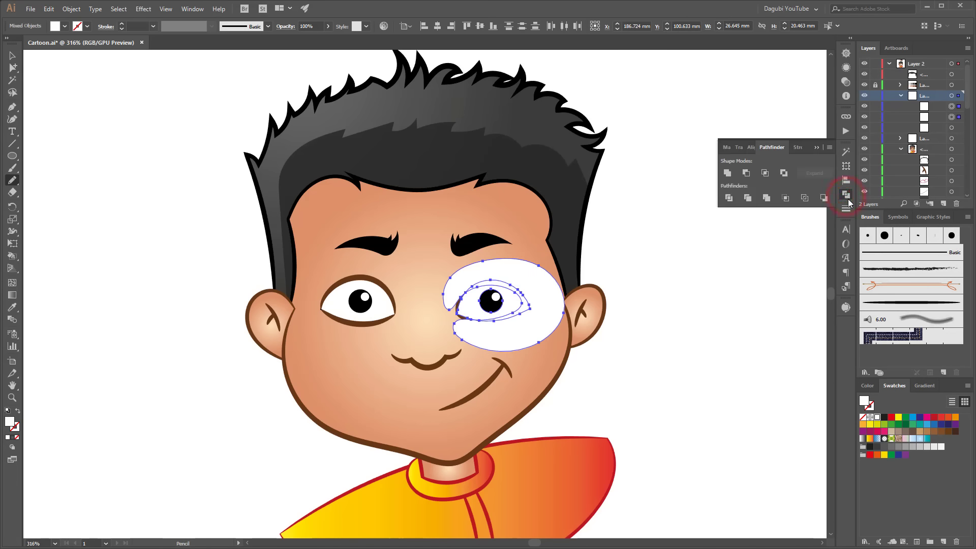
{"action": "left_click", "coordinate": [765, 174]}
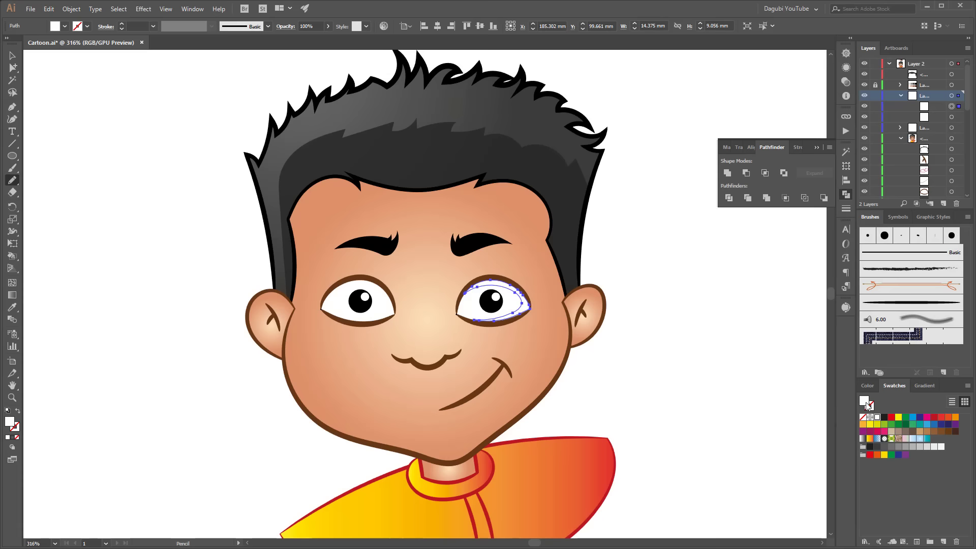
{"action": "left_click", "coordinate": [929, 448]}
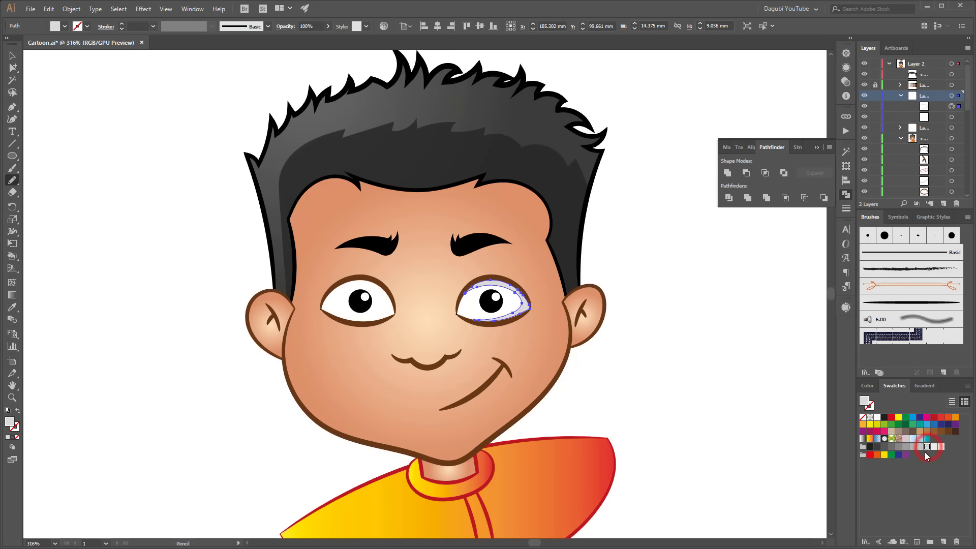
{"action": "left_click", "coordinate": [747, 365]}
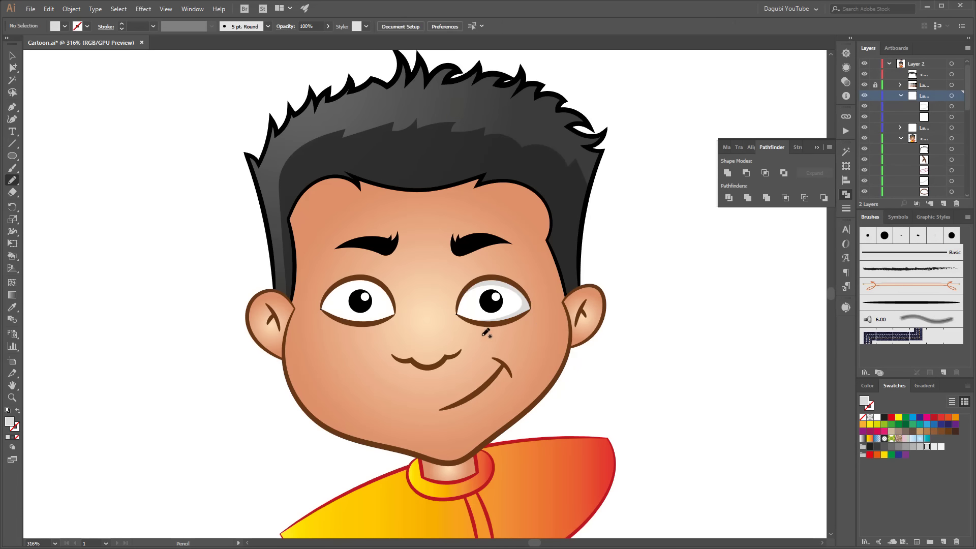
Pencil a shadow over the left eye, intersect it with the eye, and match the right eye's grey
{"action": "left_click", "coordinate": [381, 312], "text": "ctrl"}
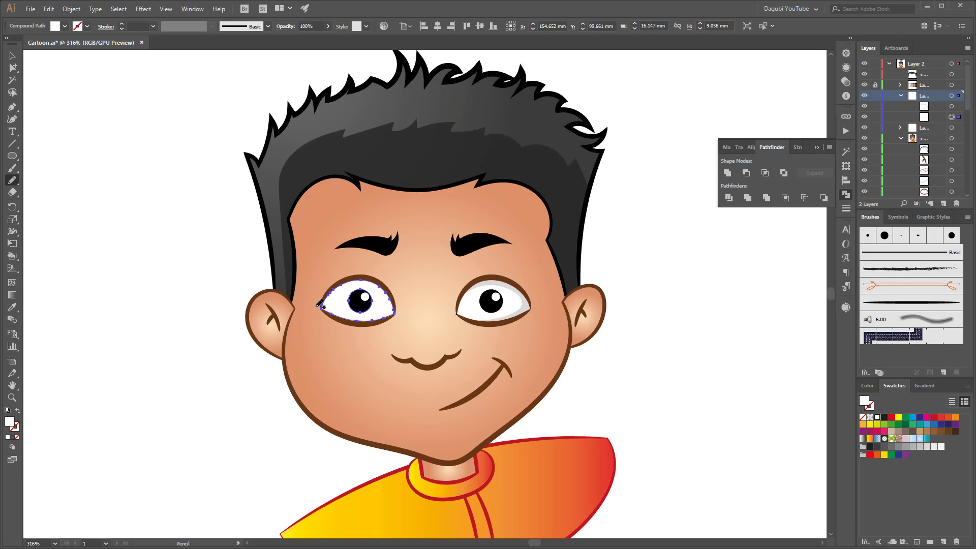
{"action": "mouse_move", "coordinate": [321, 311]}
{"action": "left_mouse_down"}
{"action": "mouse_move", "coordinate": [353, 280]}
{"action": "mouse_move", "coordinate": [368, 282]}
{"action": "left_mouse_up"}
{"action": "mouse_move", "coordinate": [318, 315]}
{"action": "left_mouse_down"}
{"action": "mouse_move", "coordinate": [380, 266]}
{"action": "mouse_move", "coordinate": [313, 275]}
{"action": "left_mouse_up"}
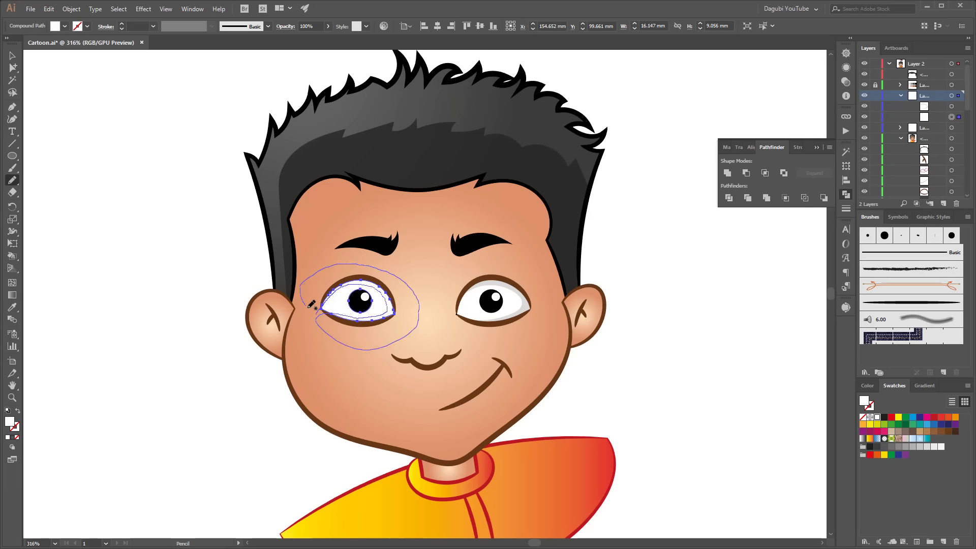
{"action": "left_click_drag", "start_coordinate": [320, 311], "coordinate": [318, 314]}
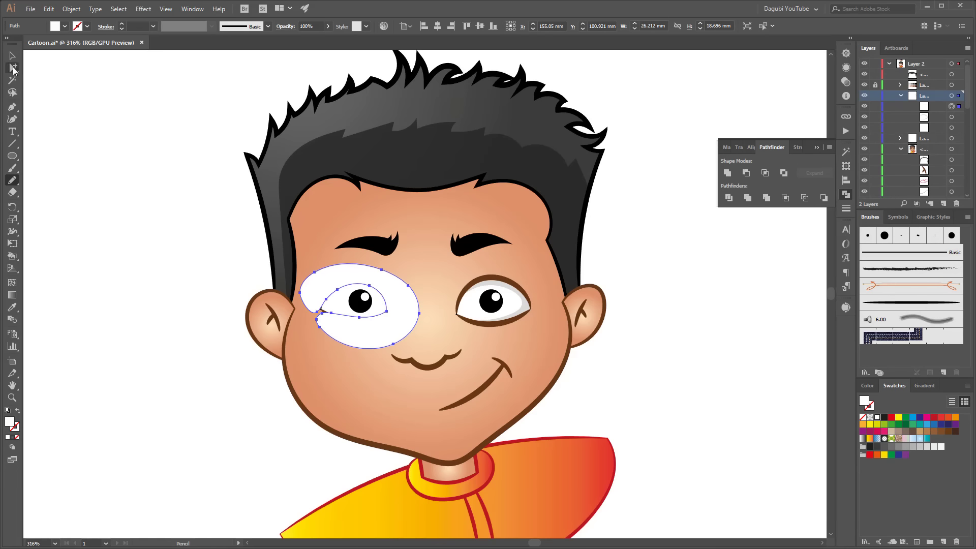
{"action": "left_click", "coordinate": [14, 69]}
{"action": "left_click", "coordinate": [340, 301], "text": "shift"}
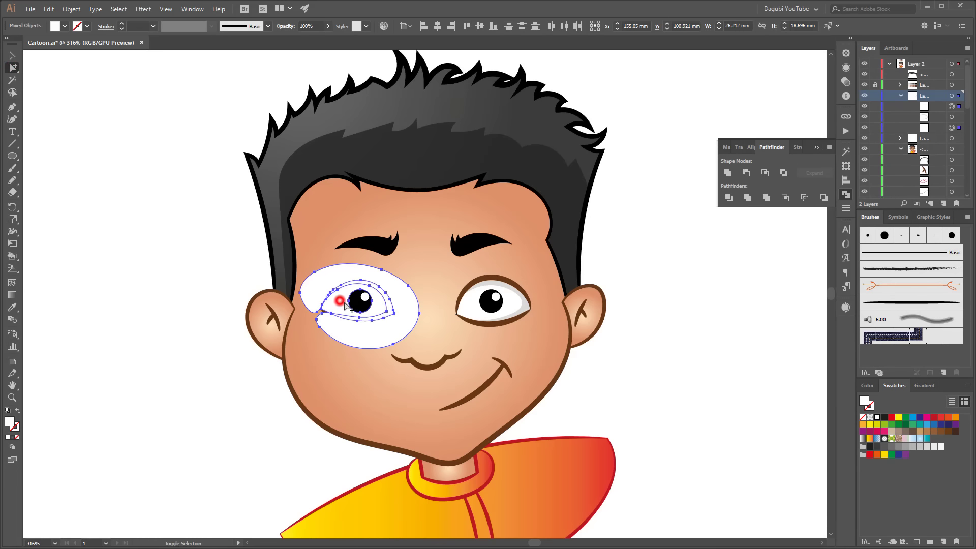
{"action": "left_click", "coordinate": [766, 173]}
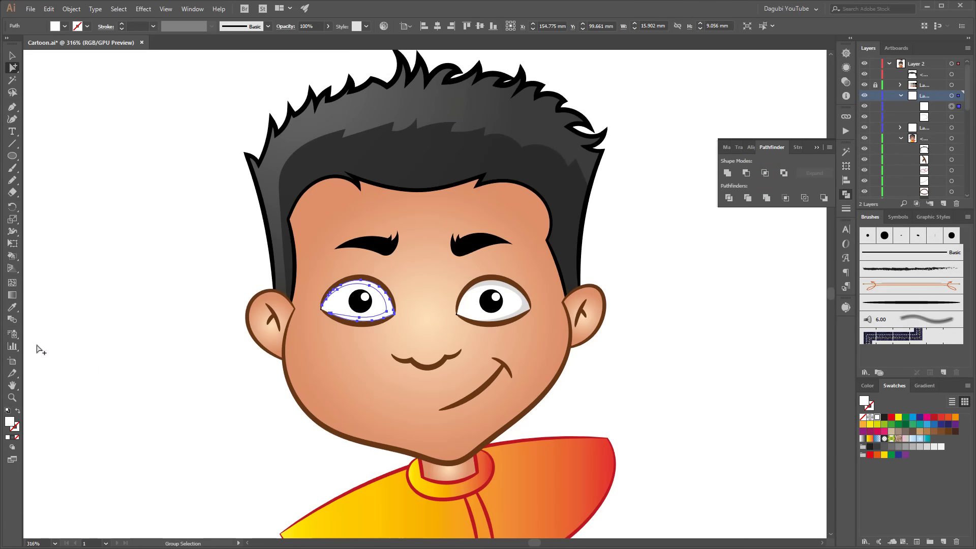
{"action": "left_click", "coordinate": [12, 307]}
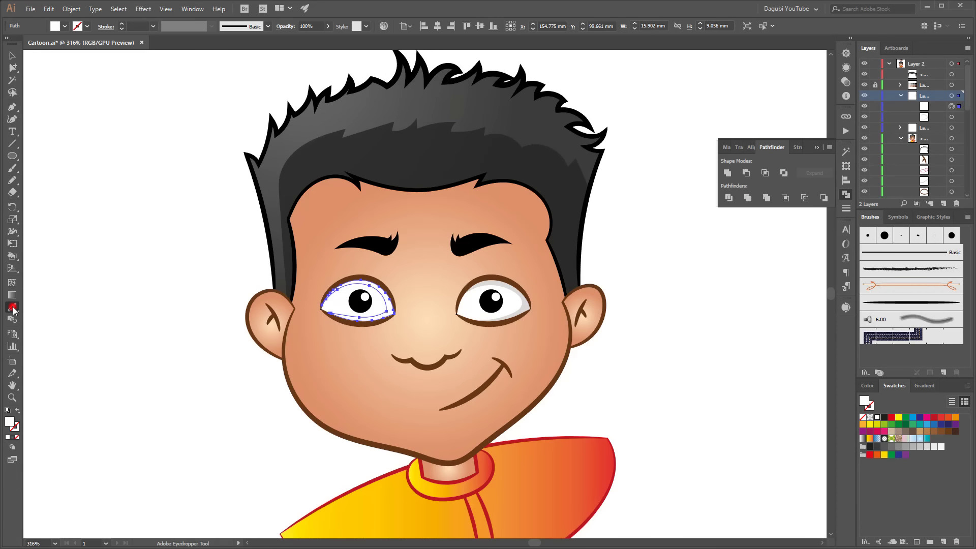
{"action": "left_click", "coordinate": [529, 304]}
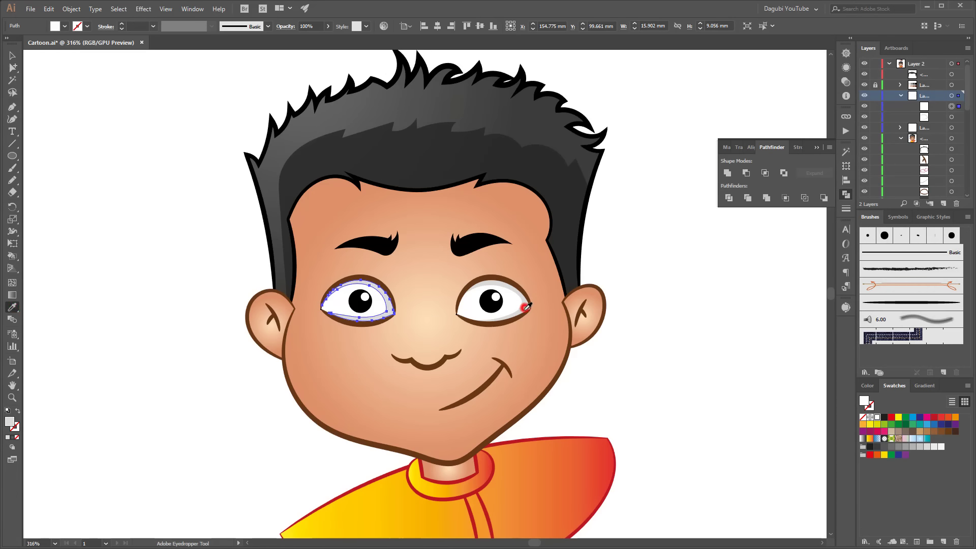
{"action": "left_click", "coordinate": [103, 259]}
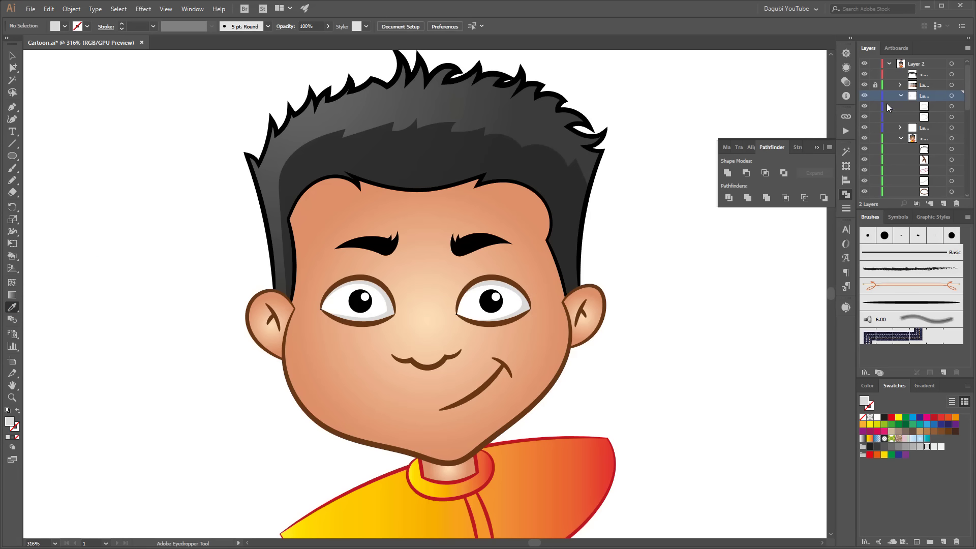
Select all skin-coloured fills with the Magic Wand set to Tolerance 0
{"action": "left_click", "coordinate": [902, 95]}
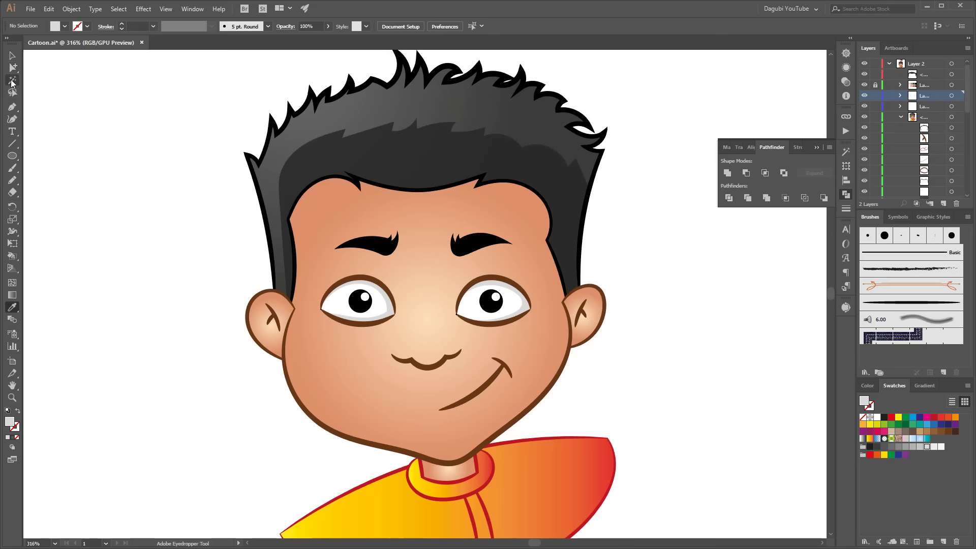
{"action": "left_click", "coordinate": [13, 80]}
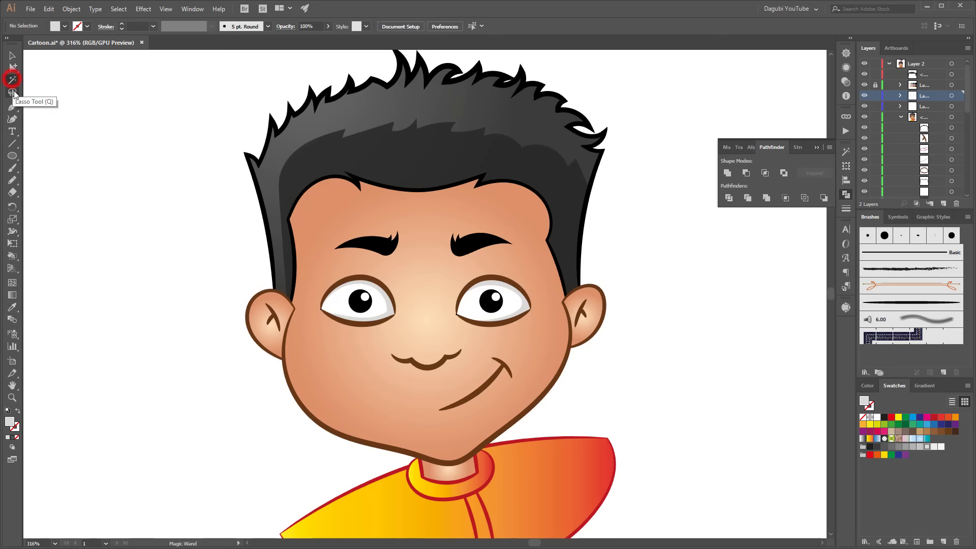
{"action": "left_click", "coordinate": [846, 152]}
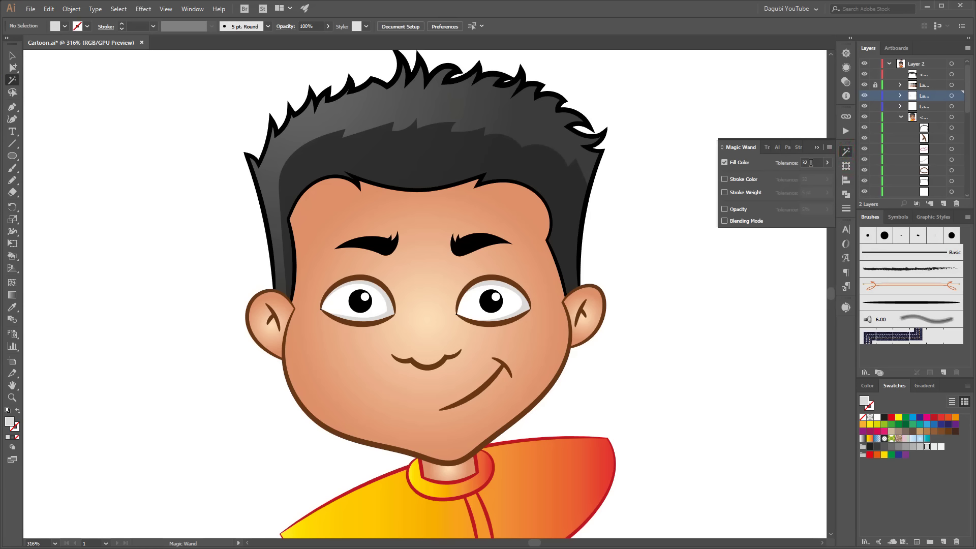
{"action": "left_click", "coordinate": [812, 163]}
{"action": "type", "text": "0"}
{"action": "left_click", "coordinate": [537, 268]}
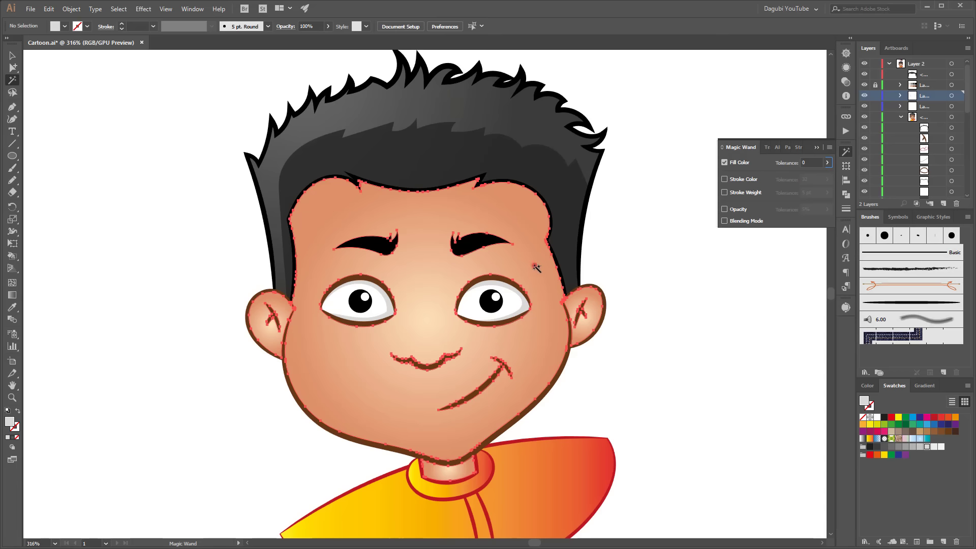
Collect the four selected skin rows into a new layer and expand it in Layers
{"action": "left_click_drag", "start_coordinate": [671, 371], "coordinate": [662, 319]}
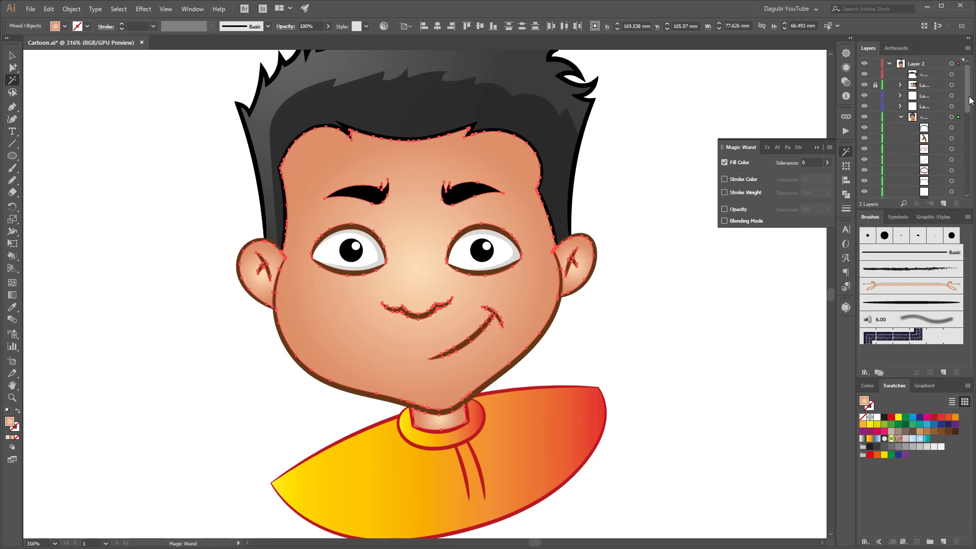
{"action": "left_click_drag", "start_coordinate": [968, 101], "coordinate": [968, 181]}
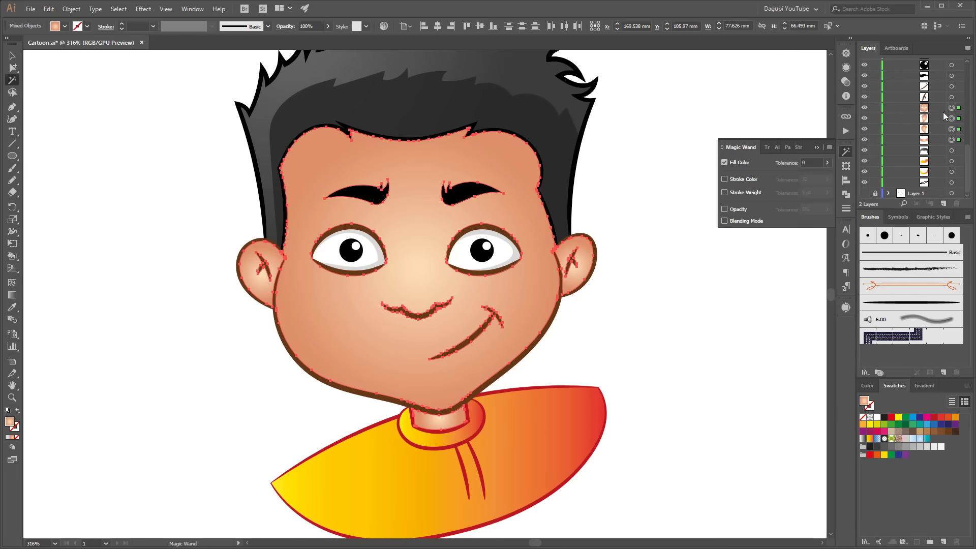
{"action": "left_click", "coordinate": [942, 108]}
{"action": "left_click", "coordinate": [939, 138], "text": "shift"}
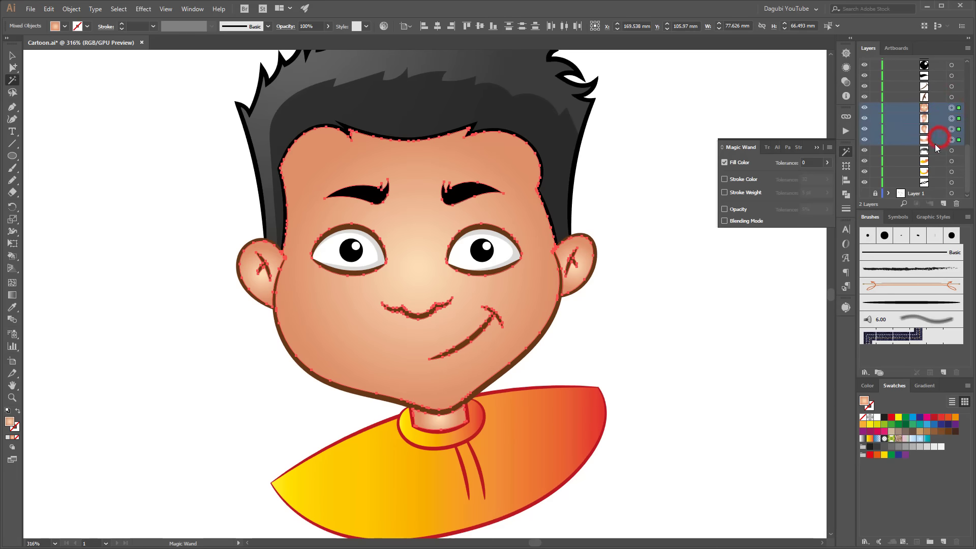
{"action": "left_click", "coordinate": [969, 49]}
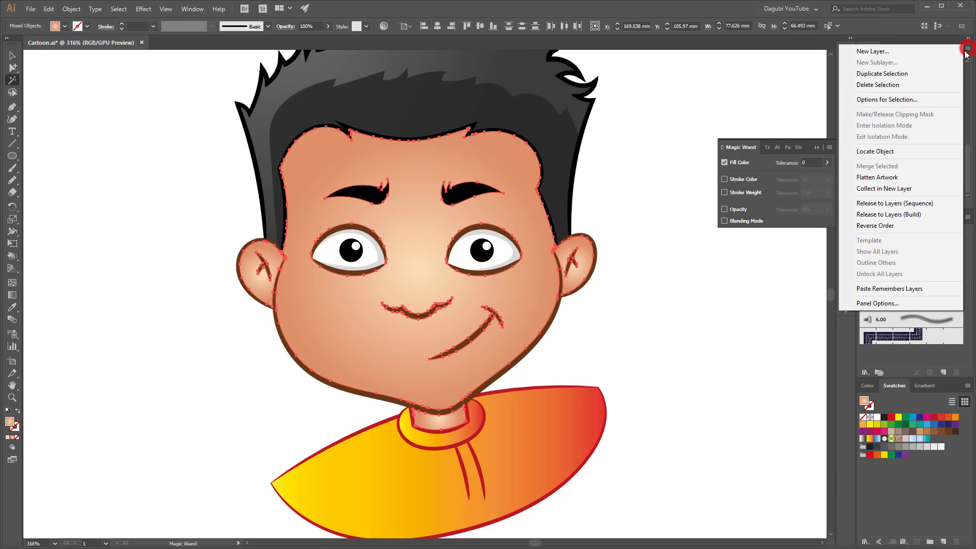
{"action": "left_click", "coordinate": [883, 189]}
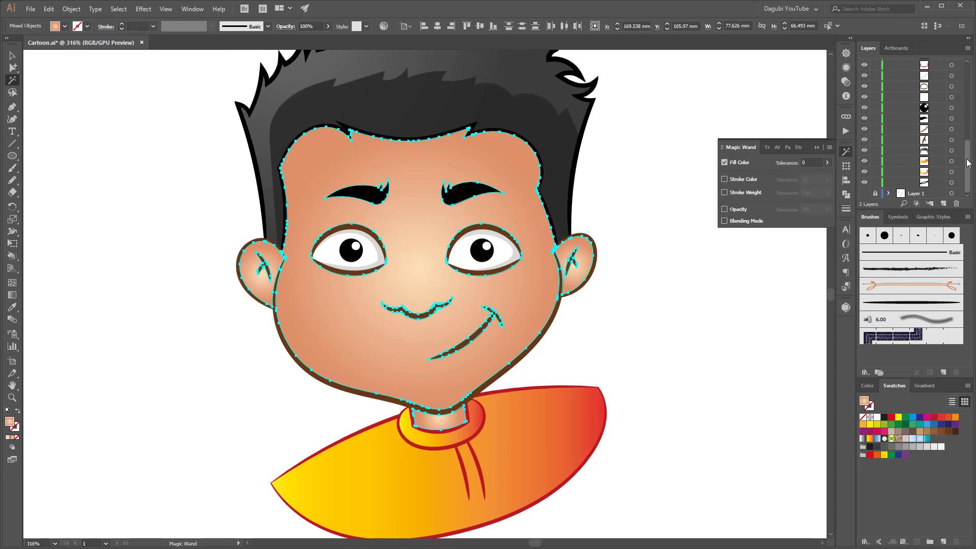
{"action": "scroll", "coordinate": [969, 163], "scroll_direction": "up", "scroll_amount": 10}
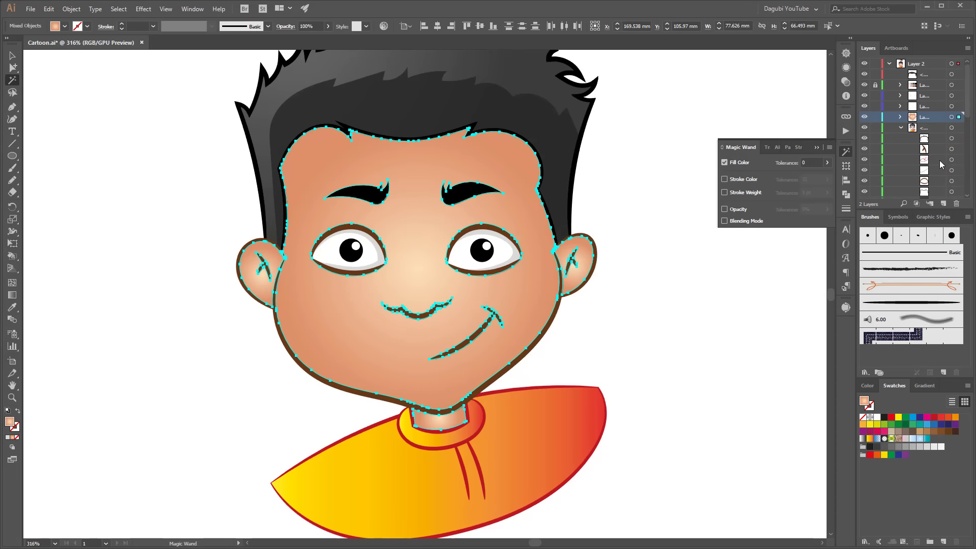
{"action": "left_click_drag", "start_coordinate": [941, 120], "coordinate": [953, 185]}
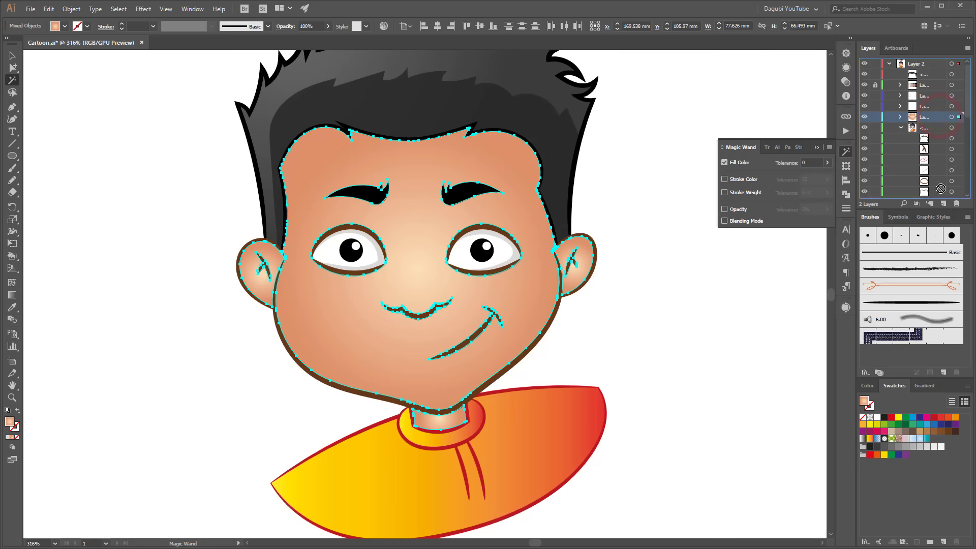
{"action": "left_click_drag", "start_coordinate": [967, 122], "coordinate": [968, 102]}
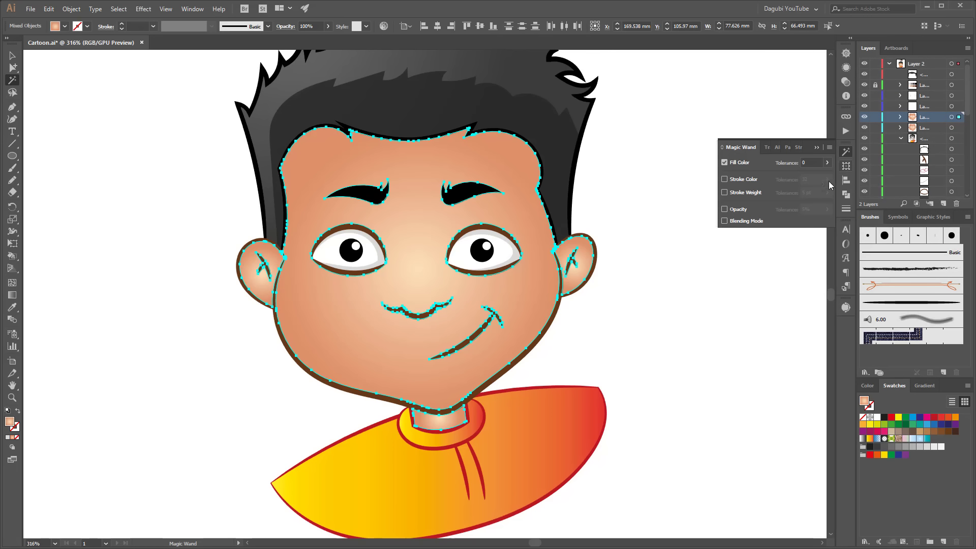
{"action": "left_click", "coordinate": [901, 117]}
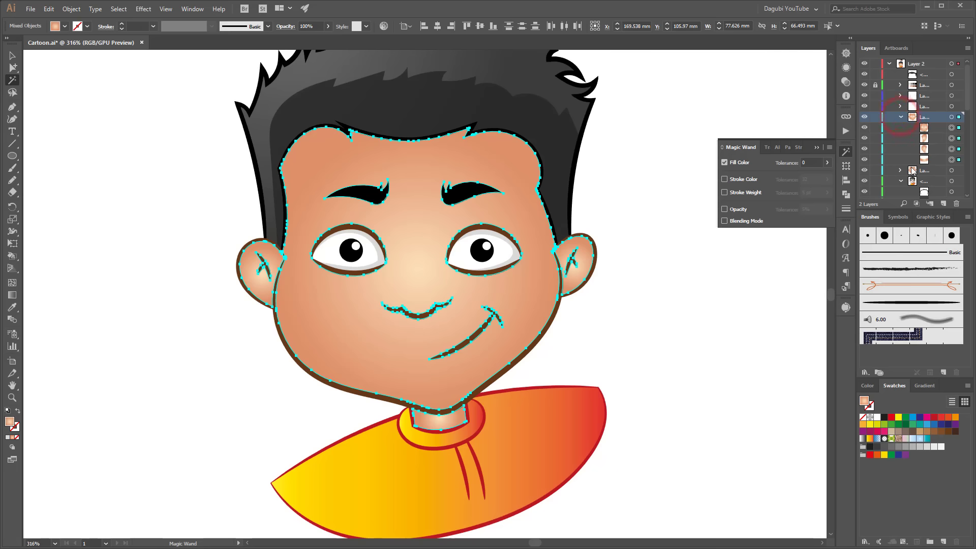
{"action": "left_click", "coordinate": [771, 348]}
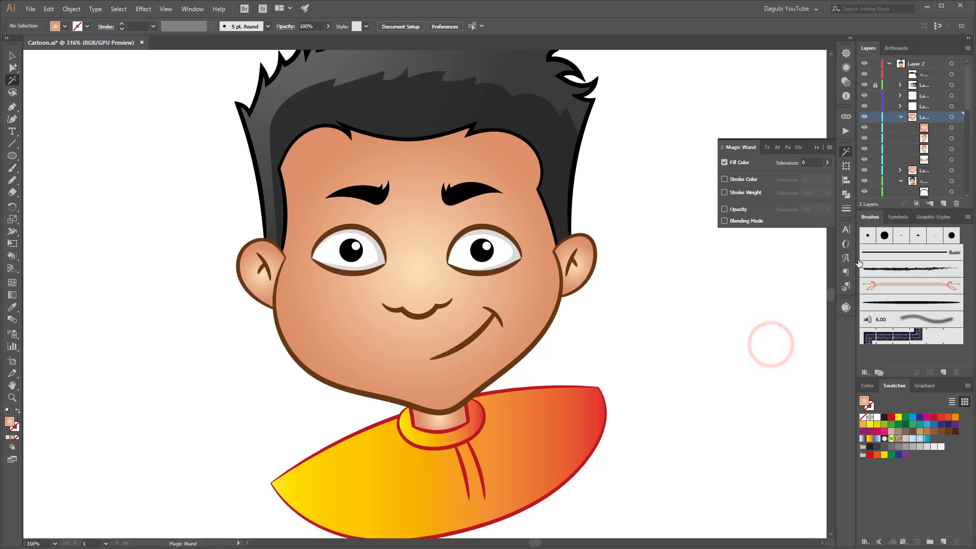
Pencil a loop around the head and face edges and fill it with the medium brown sample
{"action": "left_click", "coordinate": [12, 180]}
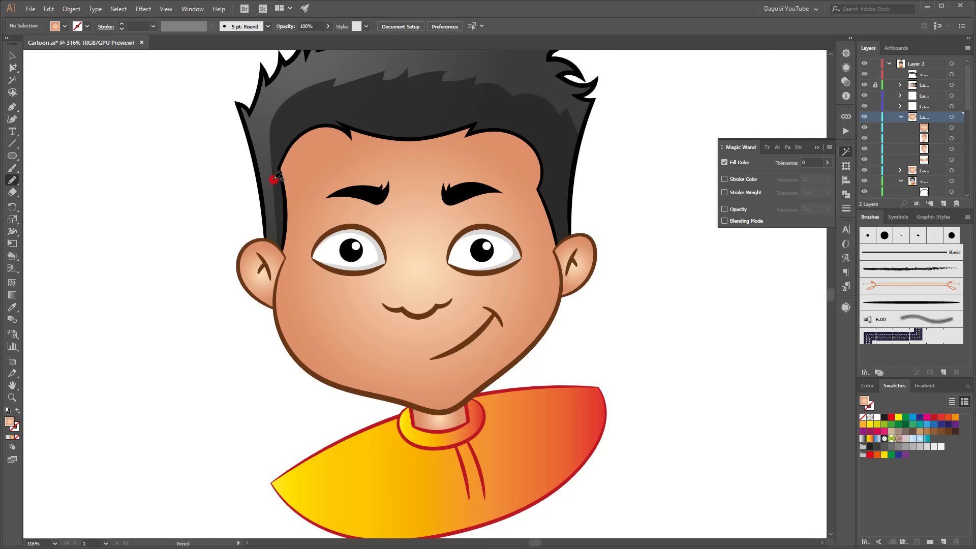
{"action": "mouse_move", "coordinate": [275, 179]}
{"action": "left_mouse_down"}
{"action": "mouse_move", "coordinate": [303, 149]}
{"action": "mouse_move", "coordinate": [378, 154]}
{"action": "left_mouse_up"}
{"action": "left_click_drag", "start_coordinate": [526, 208], "coordinate": [536, 242]}
{"action": "left_click_drag", "start_coordinate": [459, 390], "coordinate": [421, 394]}
{"action": "mouse_move", "coordinate": [282, 332]}
{"action": "left_mouse_down"}
{"action": "mouse_move", "coordinate": [244, 328]}
{"action": "mouse_move", "coordinate": [321, 455]}
{"action": "mouse_move", "coordinate": [588, 435]}
{"action": "mouse_move", "coordinate": [656, 273]}
{"action": "left_mouse_up"}
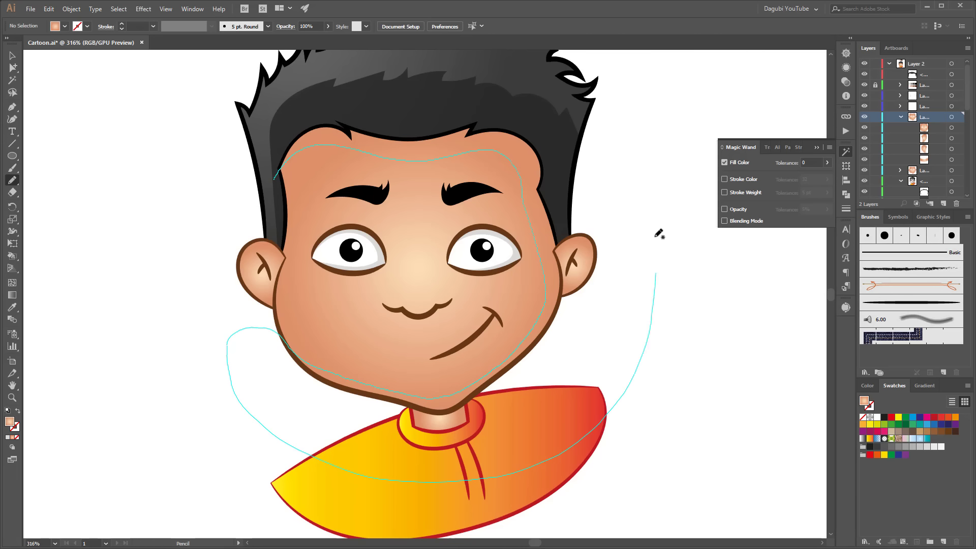
{"action": "mouse_move", "coordinate": [656, 238]}
{"action": "left_mouse_down"}
{"action": "mouse_move", "coordinate": [536, 84]}
{"action": "mouse_move", "coordinate": [396, 75]}
{"action": "mouse_move", "coordinate": [198, 173]}
{"action": "mouse_move", "coordinate": [248, 203]}
{"action": "mouse_move", "coordinate": [274, 187]}
{"action": "left_mouse_up"}
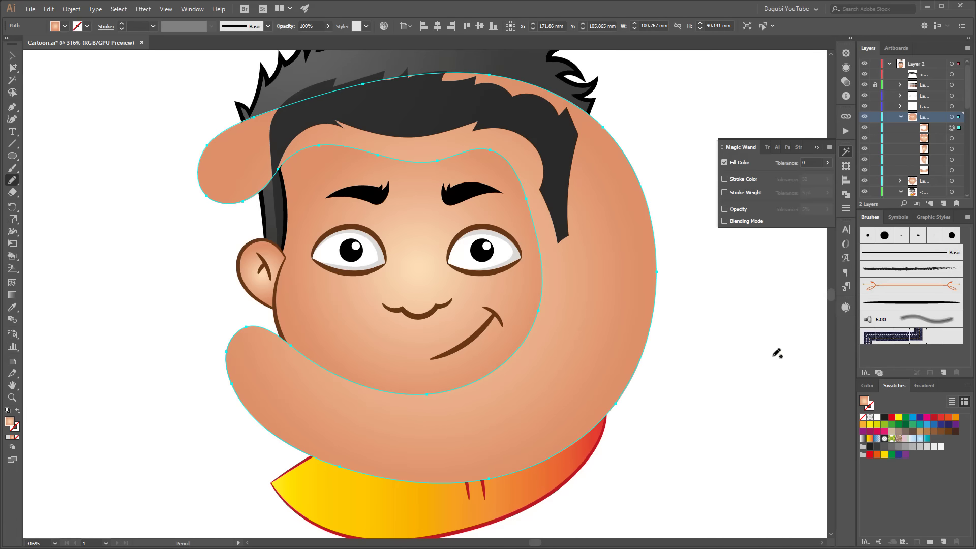
{"action": "left_click_drag", "start_coordinate": [833, 298], "coordinate": [829, 291]}
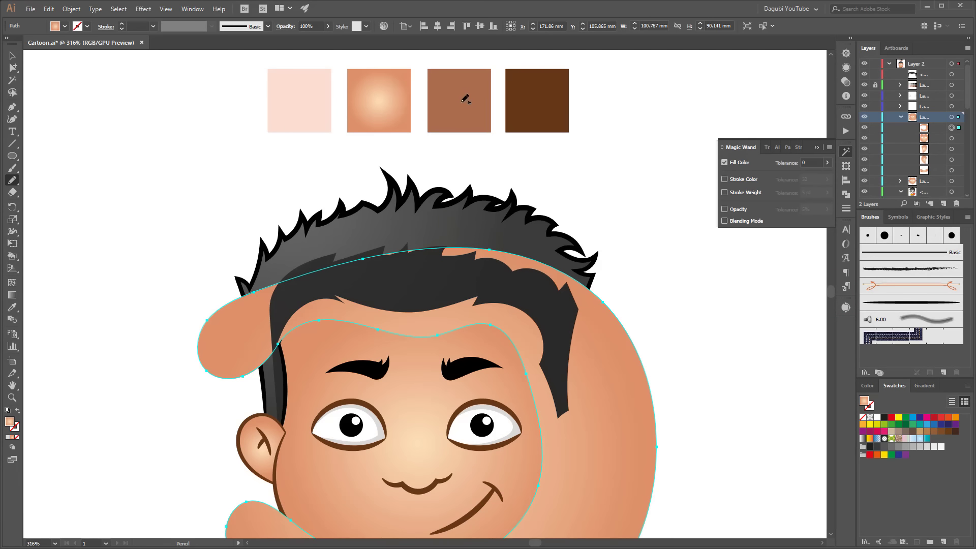
{"action": "left_click", "coordinate": [11, 310]}
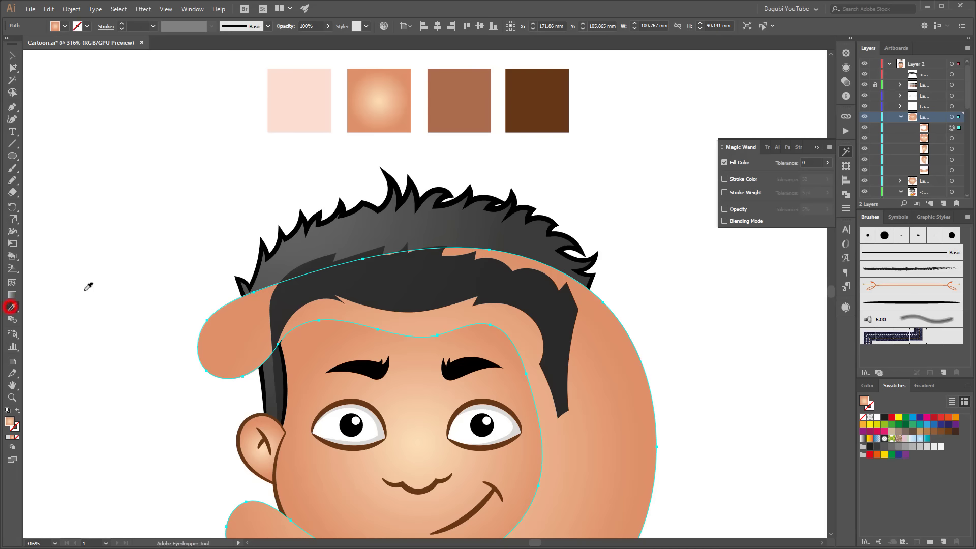
{"action": "left_click", "coordinate": [464, 91]}
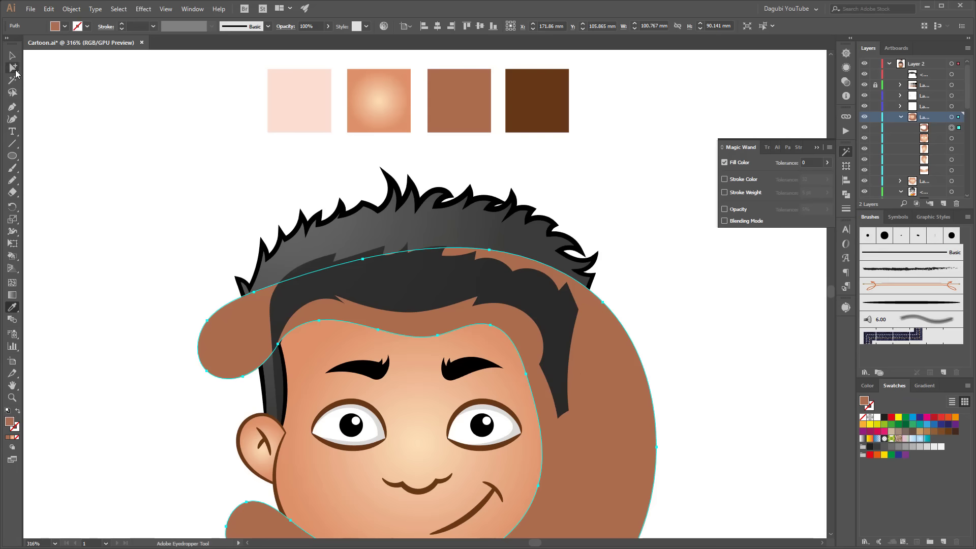
Intersect the brown shape with the face so only a shadow band along its edges remains
{"action": "left_click", "coordinate": [12, 67]}
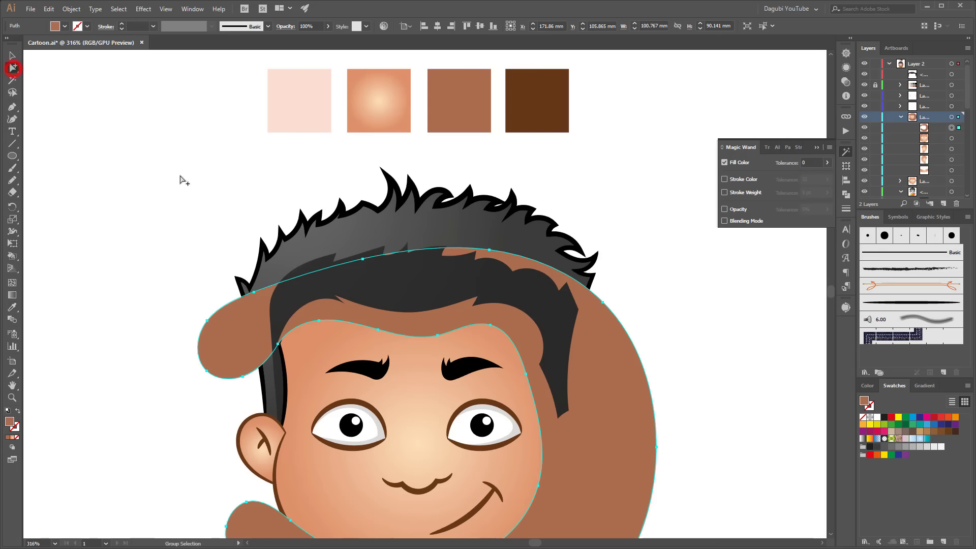
{"action": "left_click", "coordinate": [308, 386]}
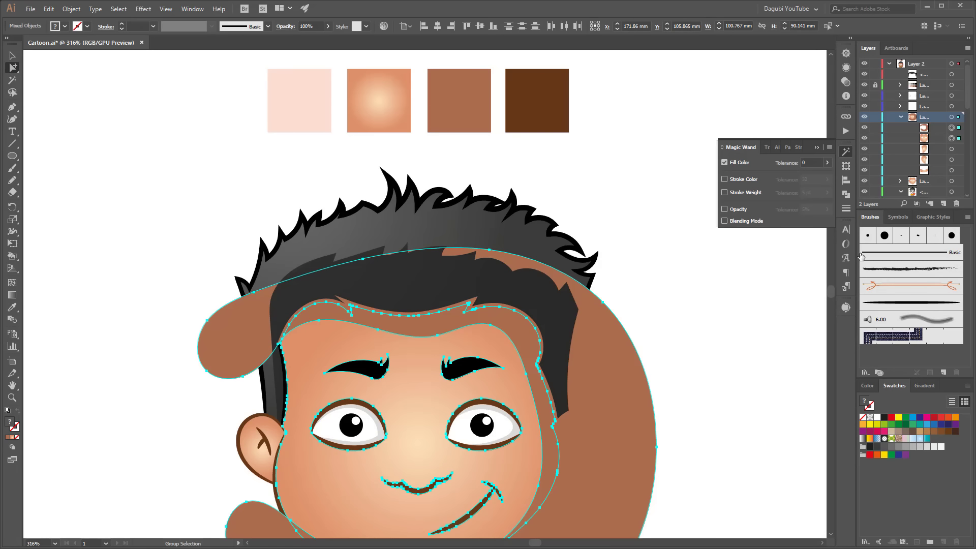
{"action": "left_click", "coordinate": [846, 195]}
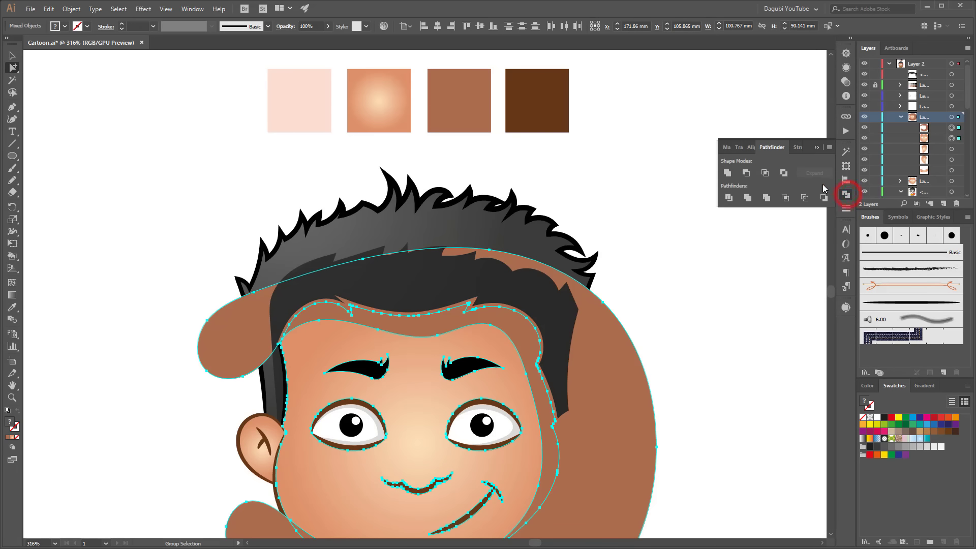
{"action": "left_click", "coordinate": [765, 174]}
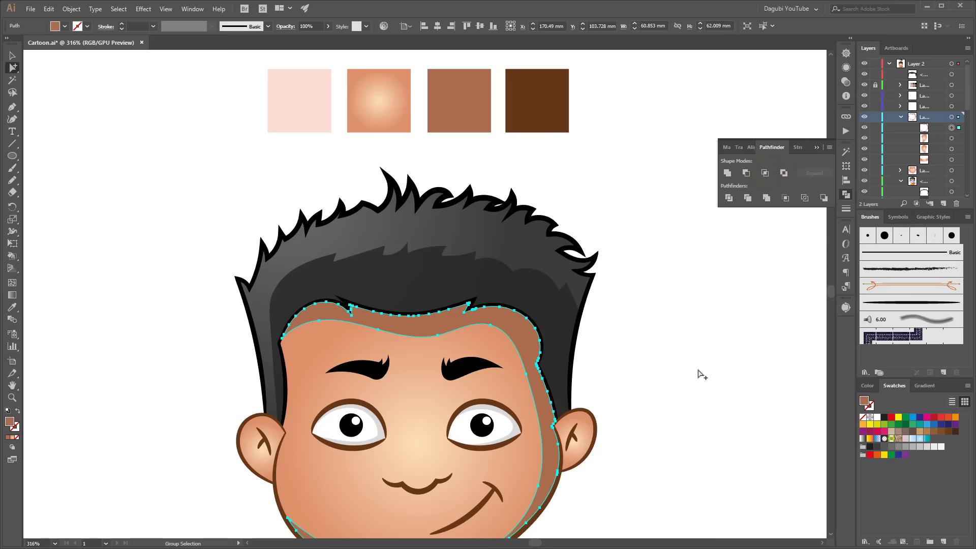
{"action": "left_click_drag", "start_coordinate": [700, 341], "coordinate": [669, 259]}
Zoom in on the right ear and add a pencilled brown shadow trimmed to the ear
{"action": "left_click", "coordinate": [701, 286]}
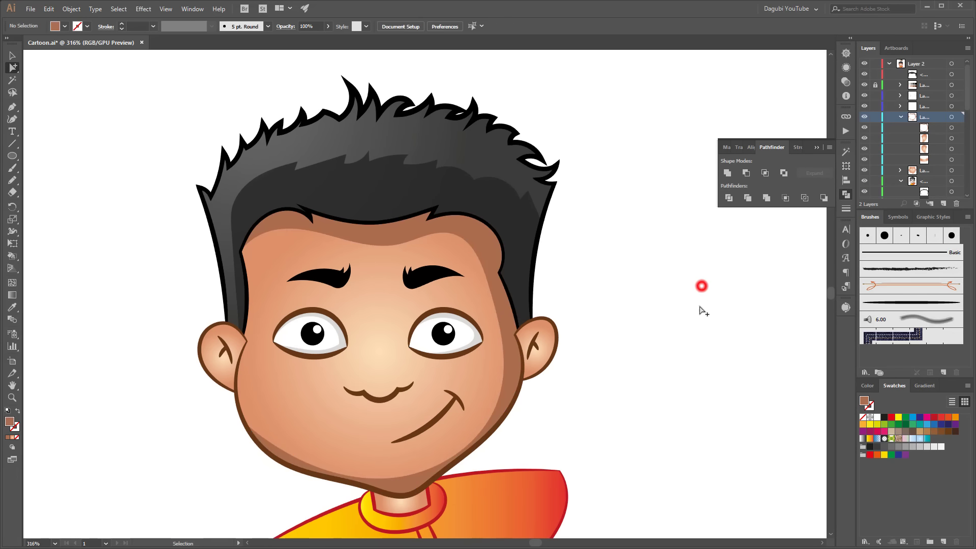
{"action": "left_click_drag", "start_coordinate": [645, 344], "coordinate": [647, 331]}
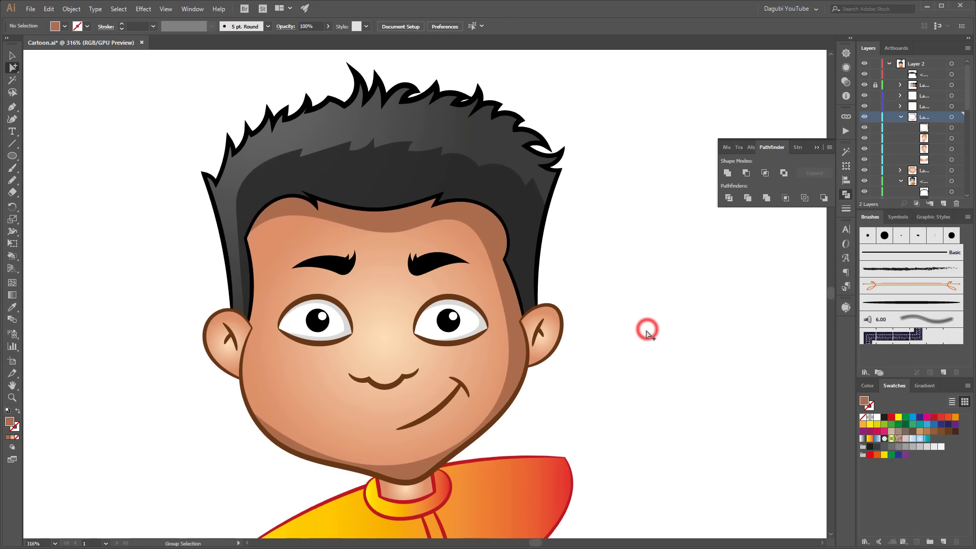
{"action": "left_click_drag", "start_coordinate": [544, 333], "coordinate": [636, 349]}
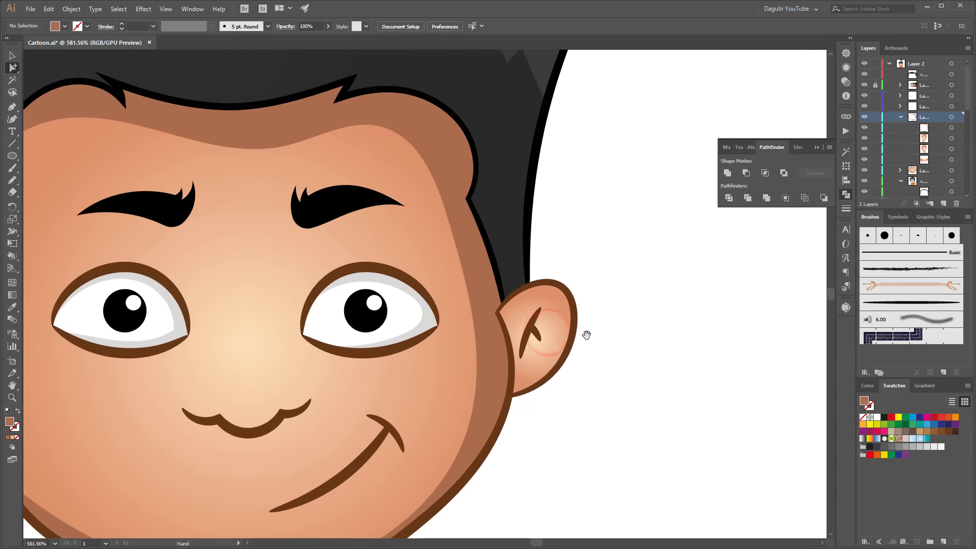
{"action": "left_click", "coordinate": [529, 323]}
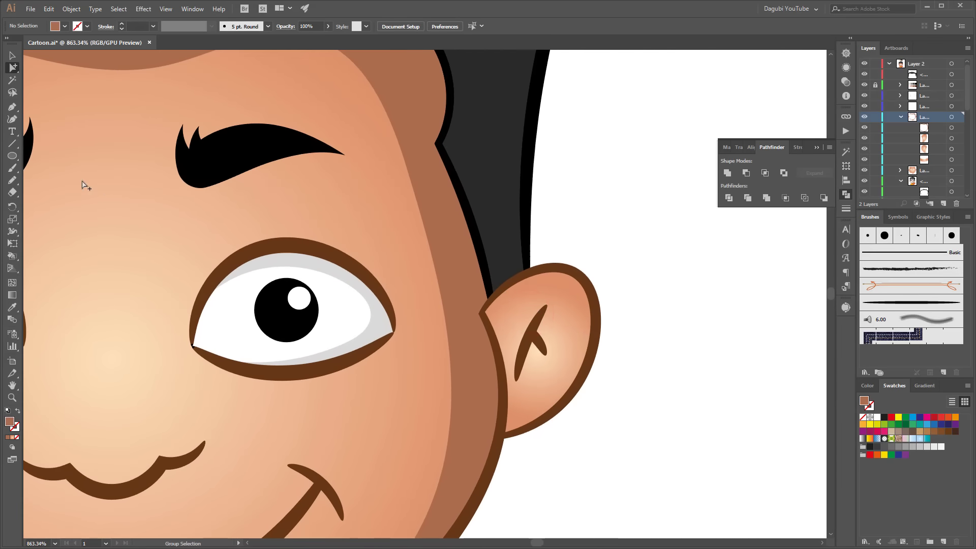
{"action": "left_click", "coordinate": [13, 179]}
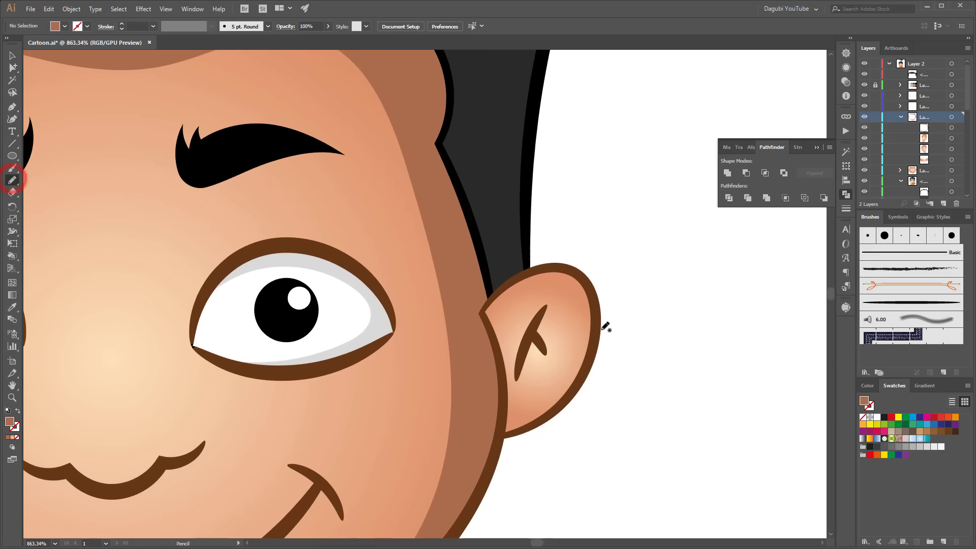
{"action": "mouse_move", "coordinate": [529, 271]}
{"action": "left_mouse_down"}
{"action": "mouse_move", "coordinate": [566, 288]}
{"action": "mouse_move", "coordinate": [574, 315]}
{"action": "left_mouse_up"}
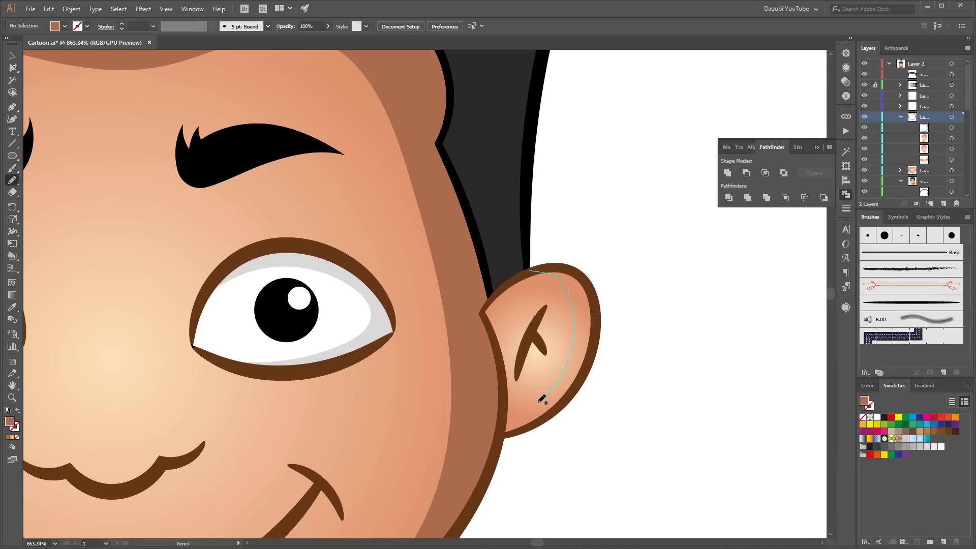
{"action": "mouse_move", "coordinate": [494, 425]}
{"action": "left_mouse_down"}
{"action": "mouse_move", "coordinate": [649, 375]}
{"action": "mouse_move", "coordinate": [530, 250]}
{"action": "mouse_move", "coordinate": [545, 272]}
{"action": "left_mouse_up"}
{"action": "left_click", "coordinate": [556, 294], "text": "ctrl+shift"}
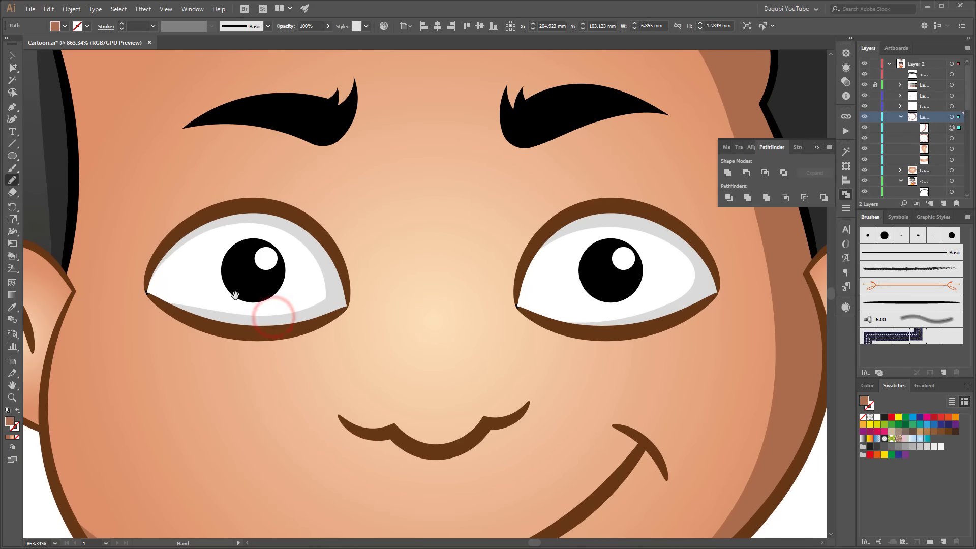
Add a brown shadow trimmed to the left ear, then fit the whole artboard in view
{"action": "left_click_drag", "start_coordinate": [272, 315], "coordinate": [235, 296]}
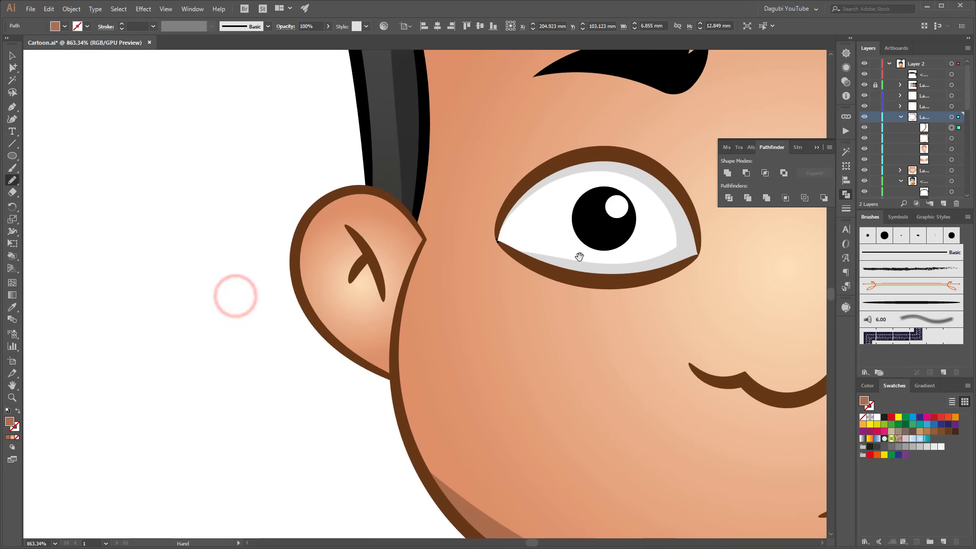
{"action": "mouse_move", "coordinate": [309, 195]}
{"action": "left_mouse_down"}
{"action": "mouse_move", "coordinate": [310, 282]}
{"action": "mouse_move", "coordinate": [331, 322]}
{"action": "mouse_move", "coordinate": [396, 356]}
{"action": "mouse_move", "coordinate": [375, 421]}
{"action": "mouse_move", "coordinate": [244, 298]}
{"action": "mouse_move", "coordinate": [291, 262]}
{"action": "left_mouse_up"}
{"action": "key", "text": "ctrl+z"}
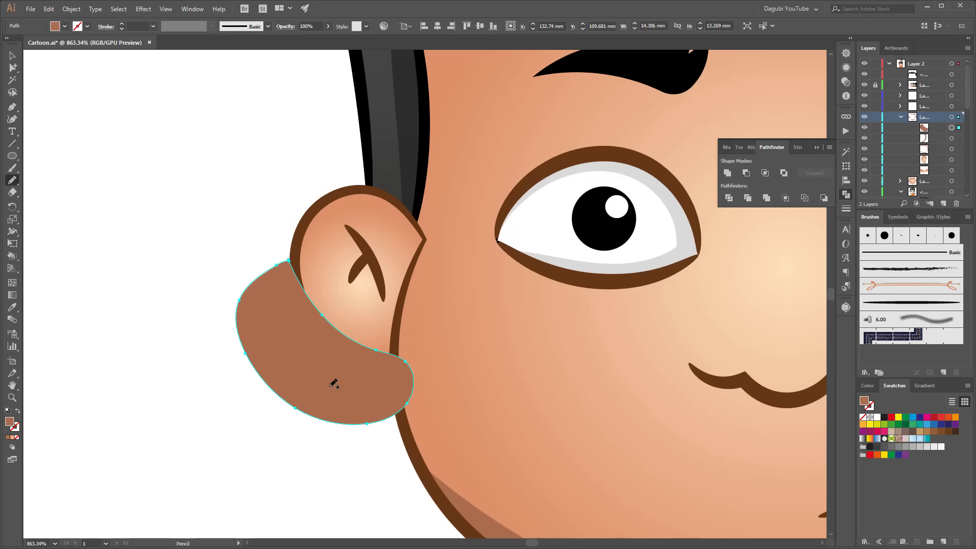
{"action": "left_click", "coordinate": [358, 320], "text": "ctrl+shift"}
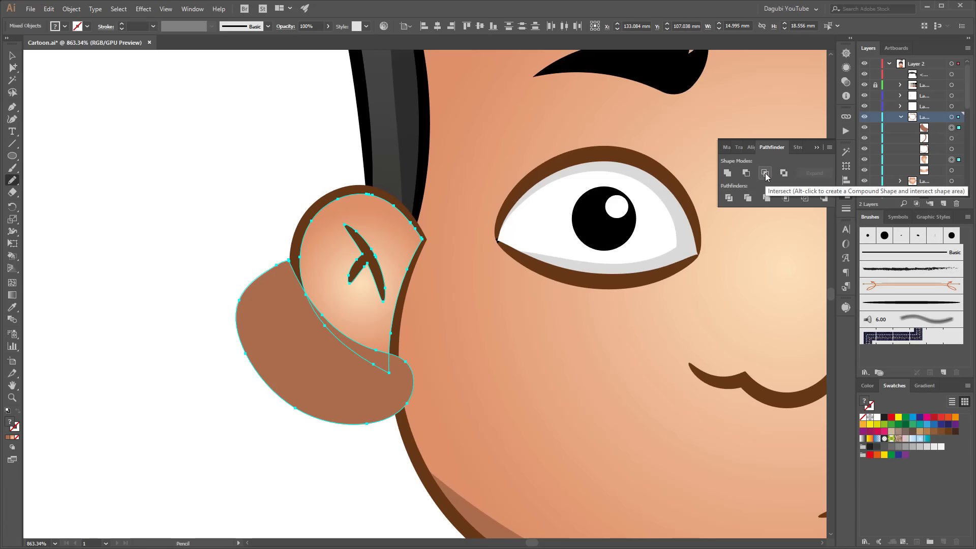
{"action": "left_click", "coordinate": [765, 173]}
{"action": "left_click", "coordinate": [173, 372], "text": "ctrl"}
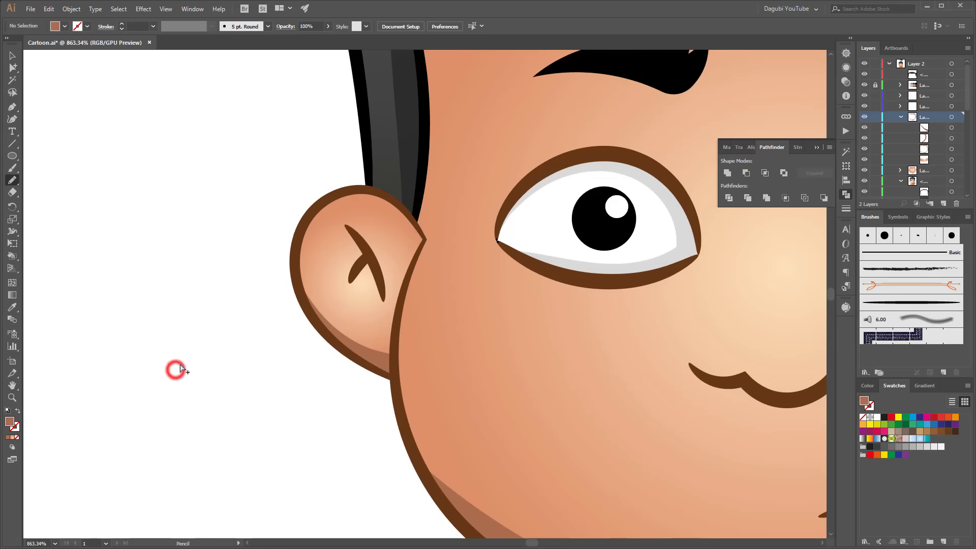
{"action": "key", "text": "ctrl+0"}
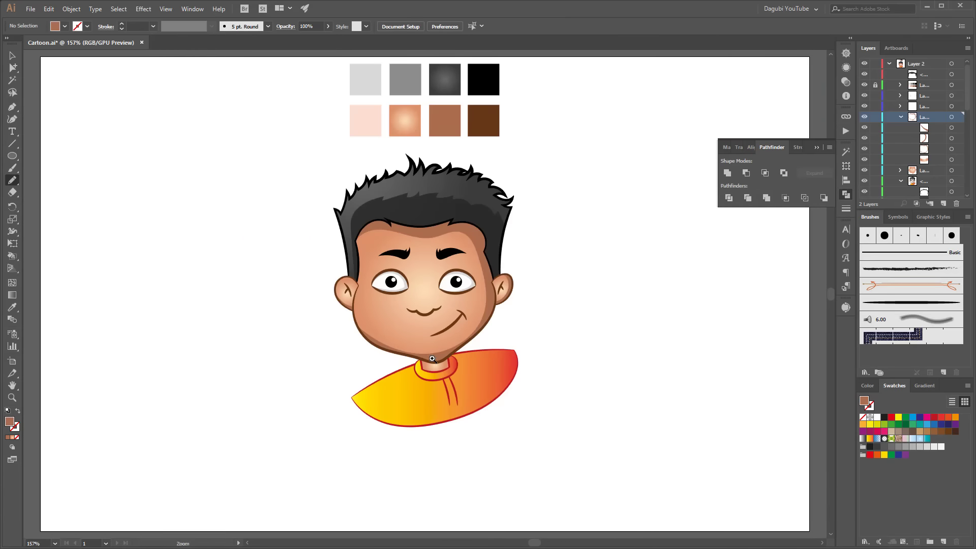
Pencil a shadow loop across the neck below the chin and intersect it with the neck
{"action": "left_click", "coordinate": [432, 359]}
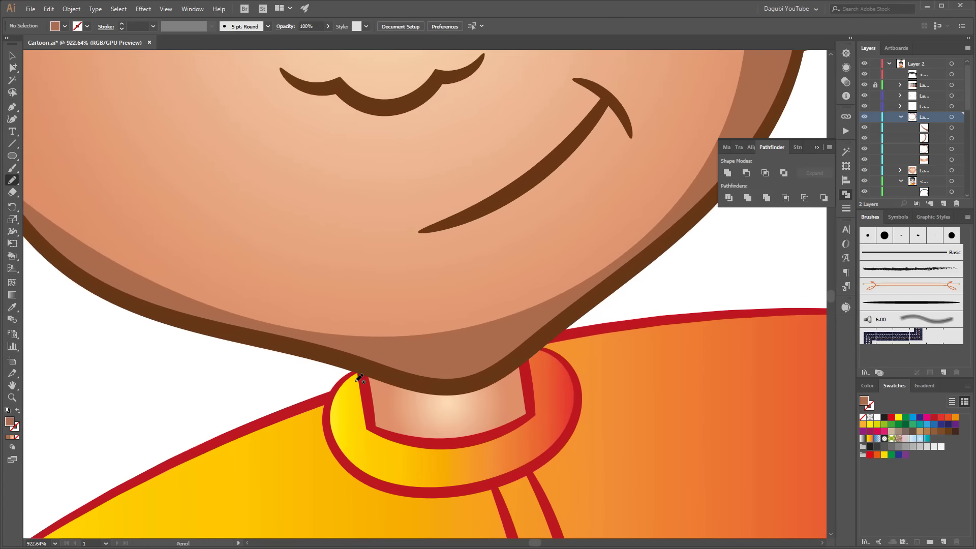
{"action": "left_click_drag", "start_coordinate": [342, 380], "coordinate": [440, 406]}
{"action": "left_click_drag", "start_coordinate": [548, 360], "coordinate": [440, 329]}
{"action": "left_click_drag", "start_coordinate": [346, 376], "coordinate": [343, 378]}
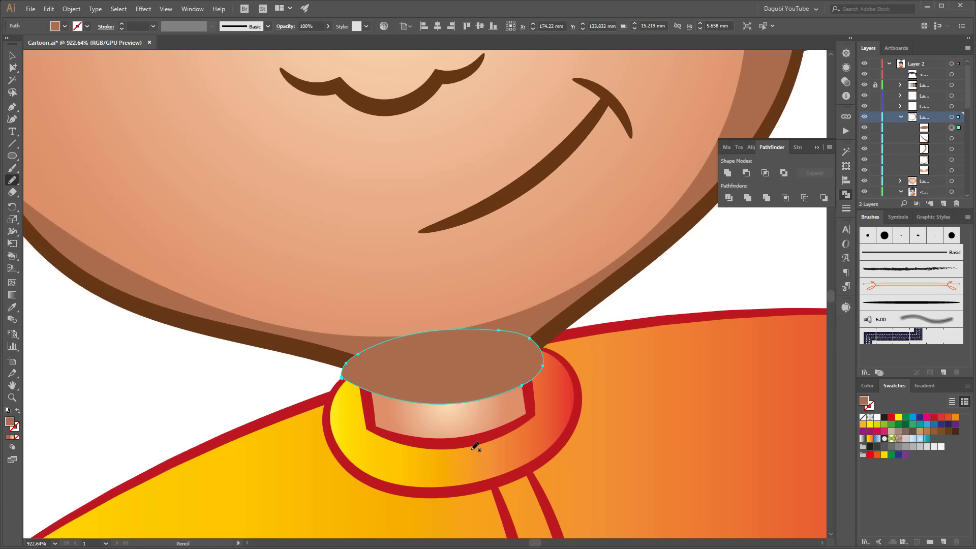
{"action": "left_click", "coordinate": [497, 406], "text": "ctrl+shift"}
{"action": "left_click", "coordinate": [766, 173]}
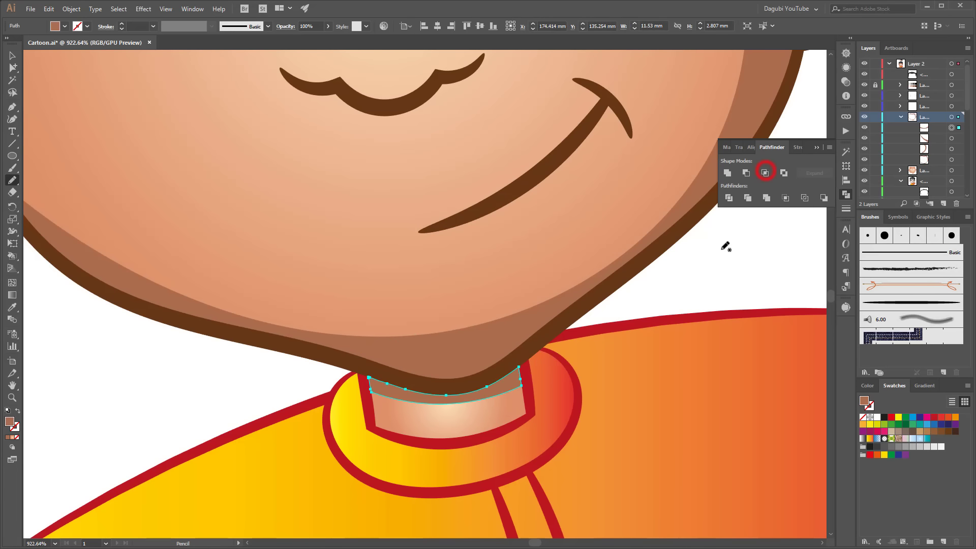
{"action": "left_click", "coordinate": [190, 395]}
{"action": "left_click_drag", "start_coordinate": [511, 241], "coordinate": [468, 288]}
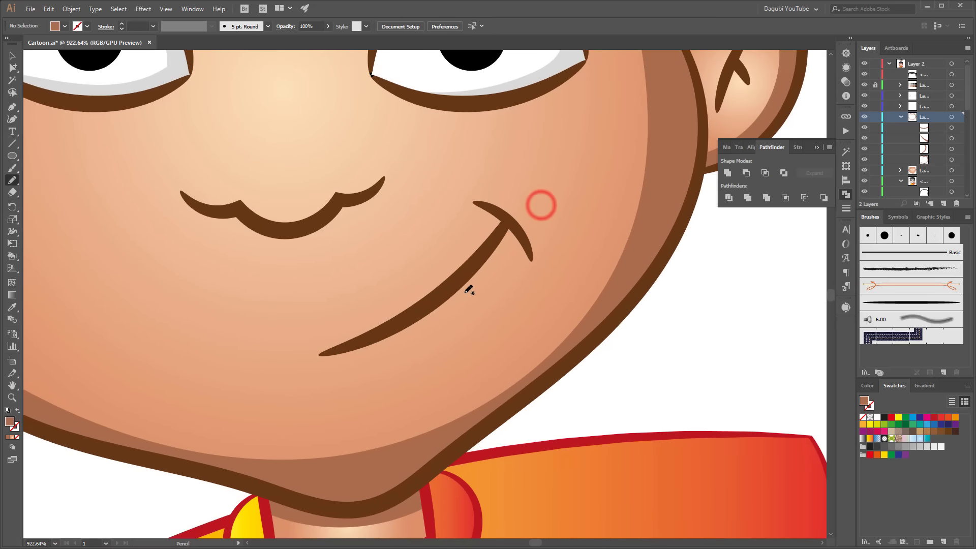
{"action": "left_click", "coordinate": [526, 354], "text": "alt"}
{"action": "left_click", "coordinate": [473, 298], "text": "alt"}
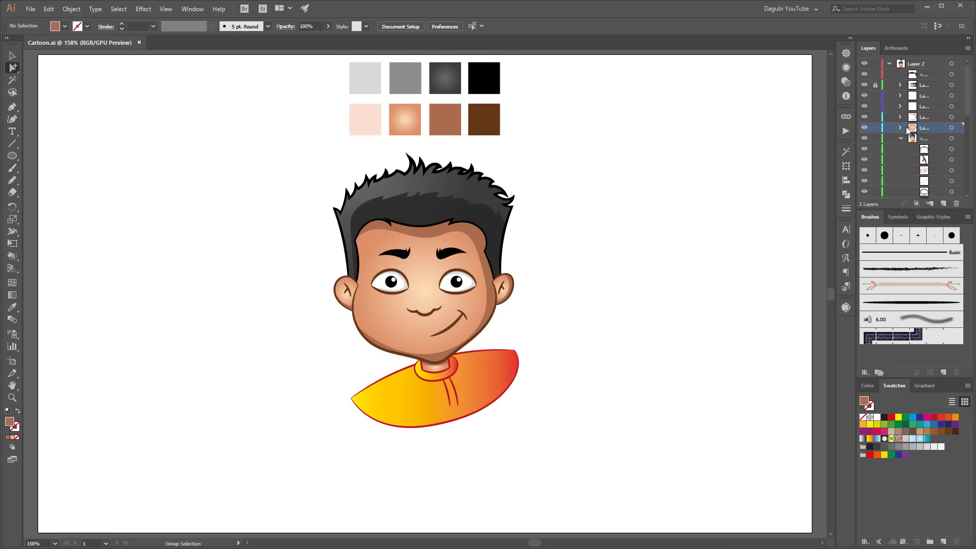
Duplicate the face layer in the Layers panel and select the copy
{"action": "left_click", "coordinate": [864, 128]}
{"action": "left_click_drag", "start_coordinate": [935, 131], "coordinate": [945, 200]}
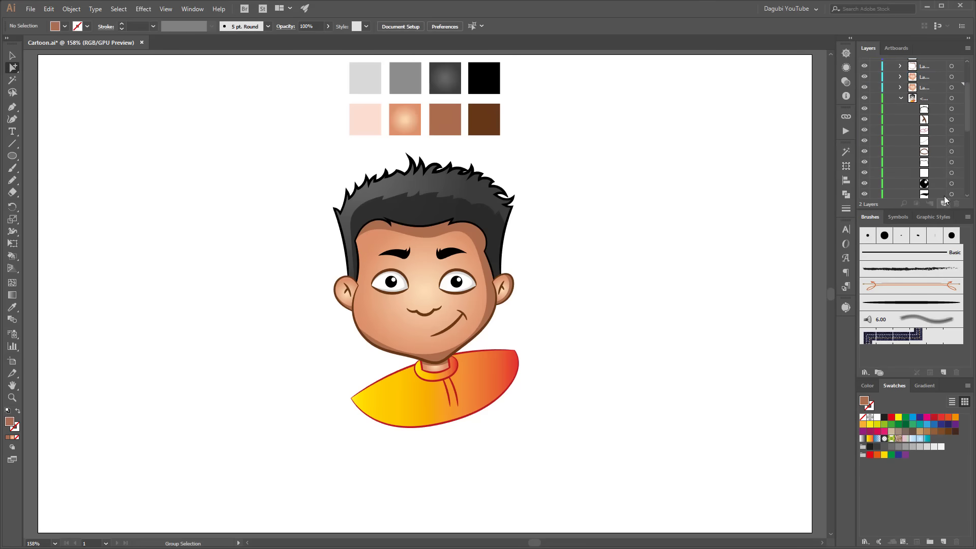
{"action": "left_click", "coordinate": [939, 79]}
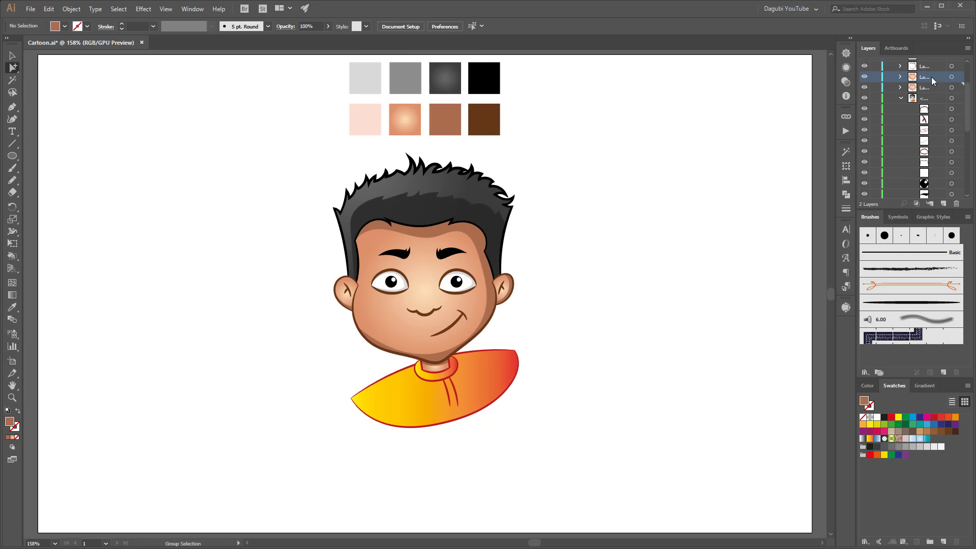
Draw a freehand shape along the face's left edge and fill it light pink
{"action": "left_click", "coordinate": [13, 182]}
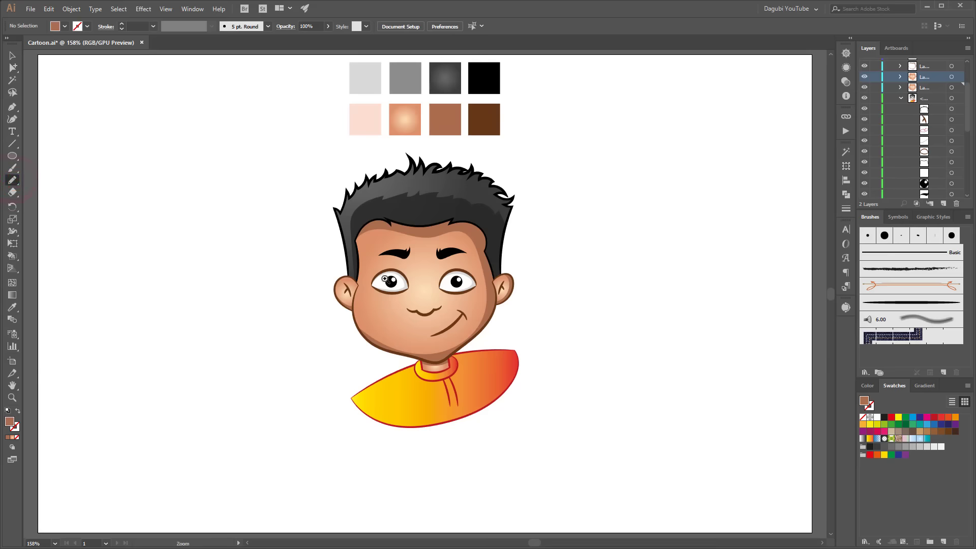
{"action": "left_click", "coordinate": [388, 279]}
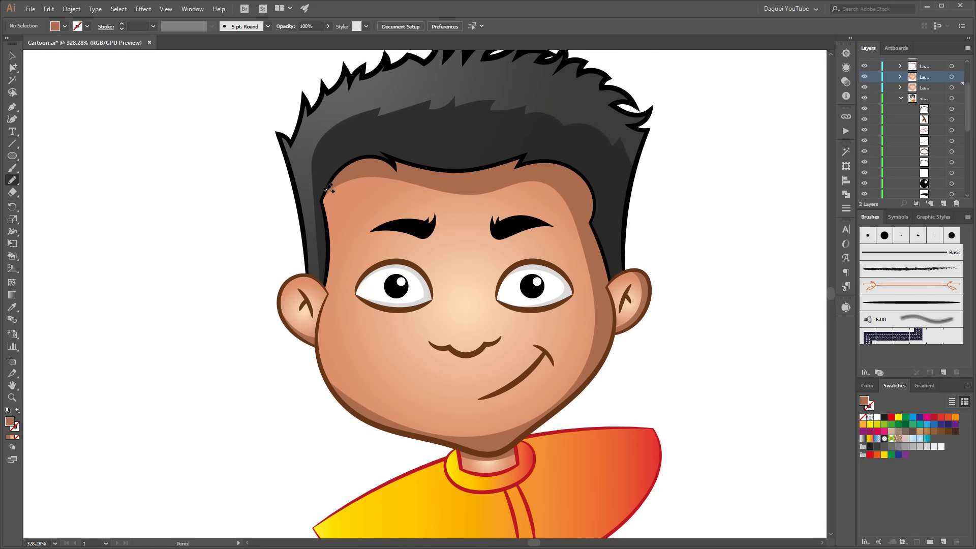
{"action": "left_click_drag", "start_coordinate": [322, 181], "coordinate": [333, 208]}
{"action": "left_click_drag", "start_coordinate": [339, 244], "coordinate": [340, 286]}
{"action": "mouse_move", "coordinate": [331, 383]}
{"action": "left_mouse_down"}
{"action": "mouse_move", "coordinate": [287, 398]}
{"action": "mouse_move", "coordinate": [247, 228]}
{"action": "mouse_move", "coordinate": [311, 177]}
{"action": "mouse_move", "coordinate": [322, 181]}
{"action": "left_mouse_up"}
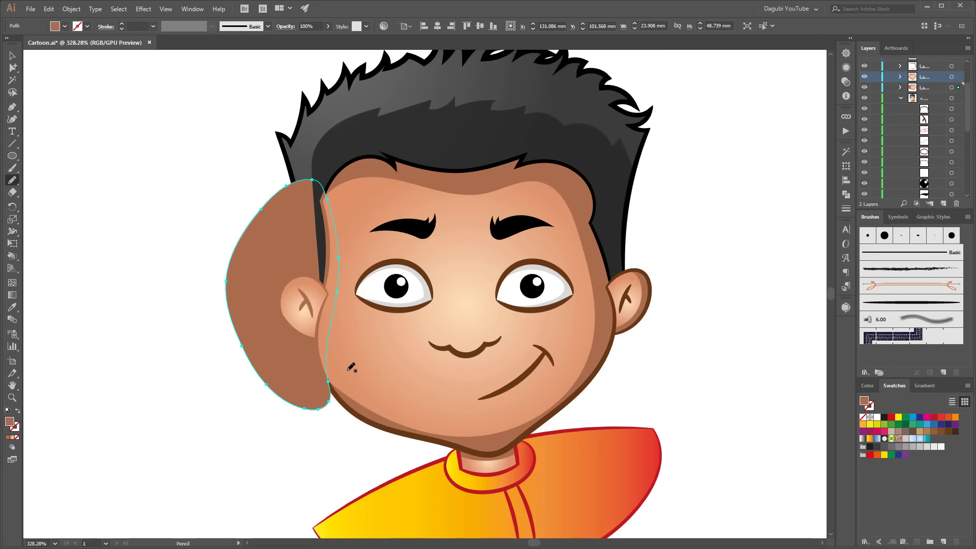
{"action": "left_click_drag", "start_coordinate": [285, 239], "coordinate": [293, 312]}
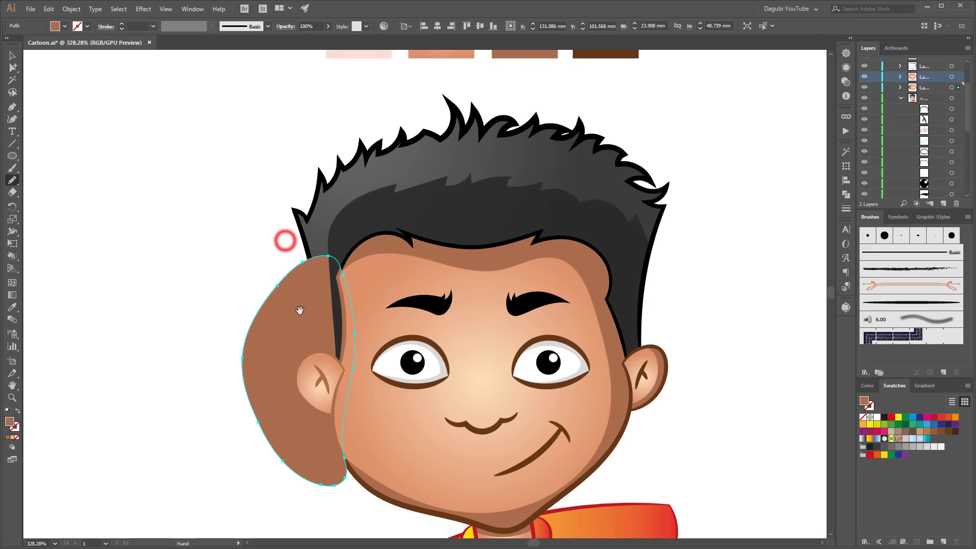
{"action": "left_click_drag", "start_coordinate": [397, 154], "coordinate": [399, 190]}
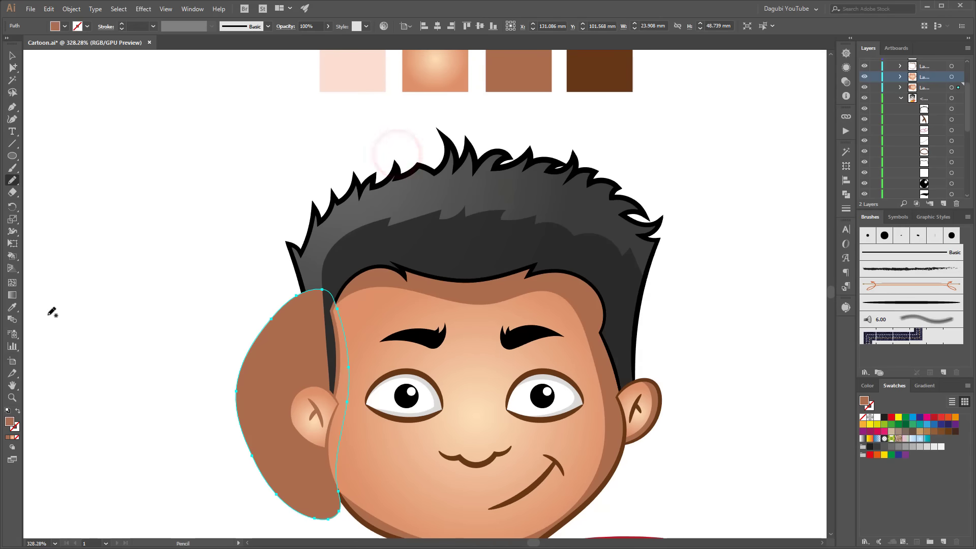
{"action": "left_click", "coordinate": [12, 308]}
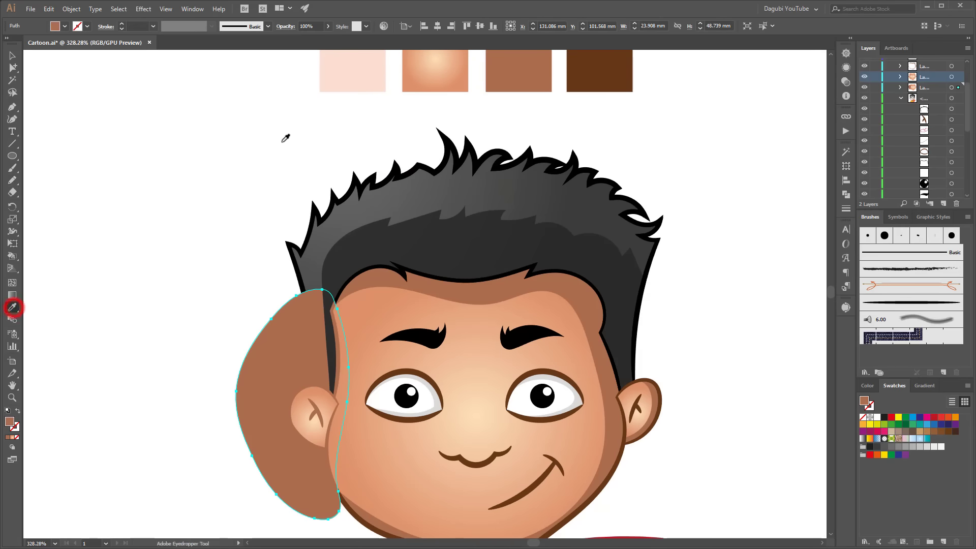
{"action": "left_click", "coordinate": [356, 72]}
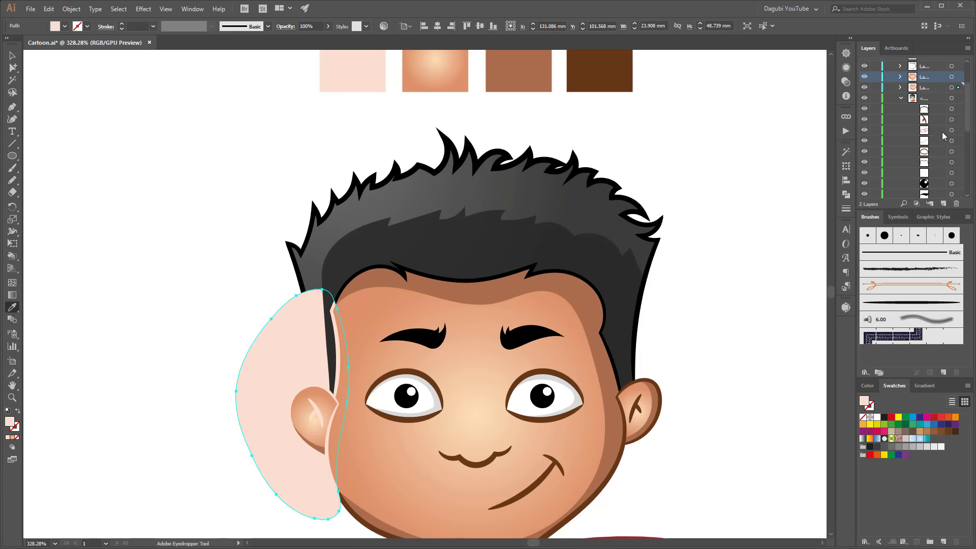
Move the pink shape into the second face layer and intersect it with the face shape
{"action": "left_click", "coordinate": [901, 87]}
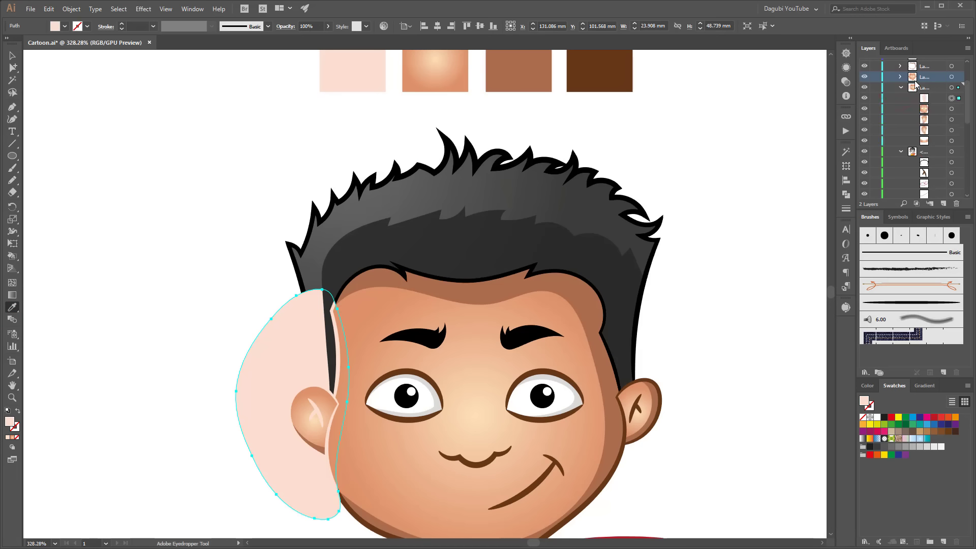
{"action": "left_click", "coordinate": [901, 77]}
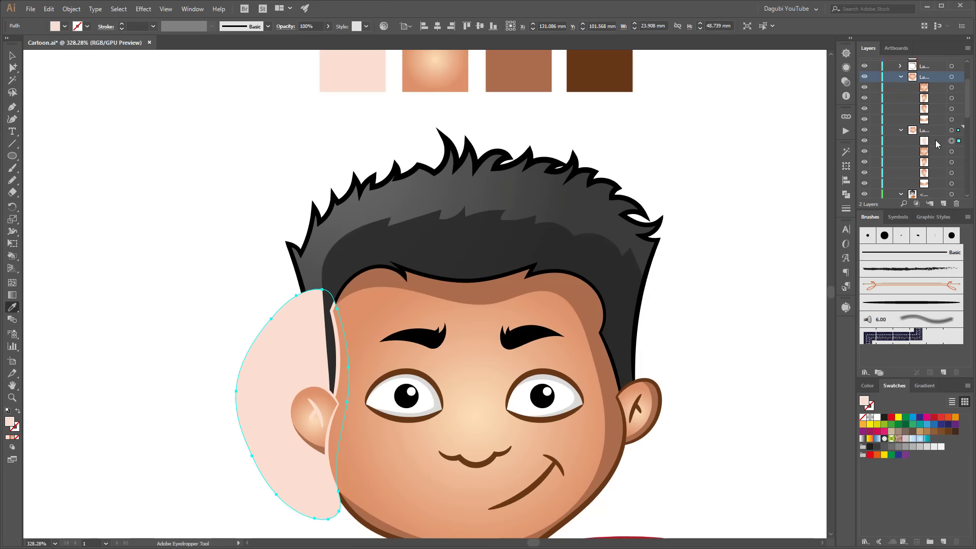
{"action": "left_click_drag", "start_coordinate": [938, 143], "coordinate": [908, 91]}
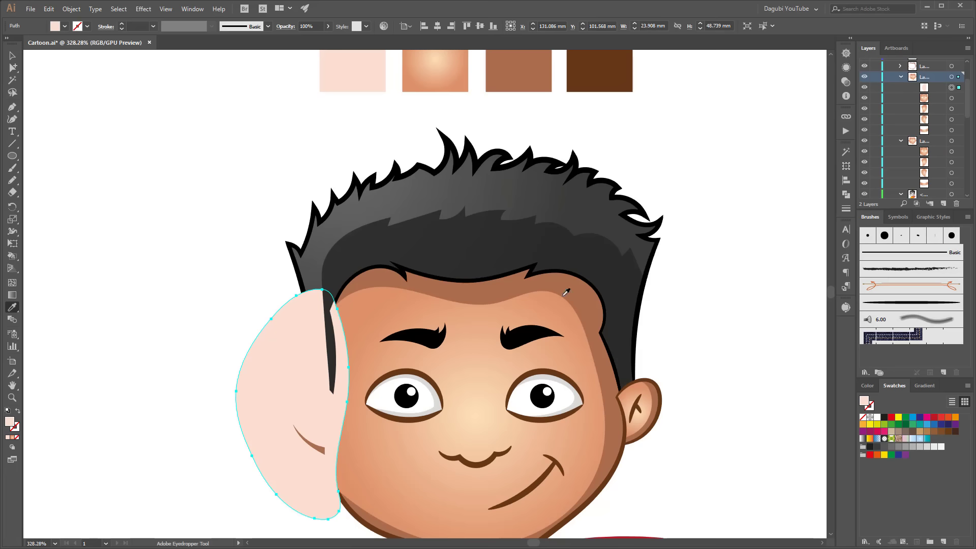
{"action": "left_click", "coordinate": [952, 98], "text": "shift"}
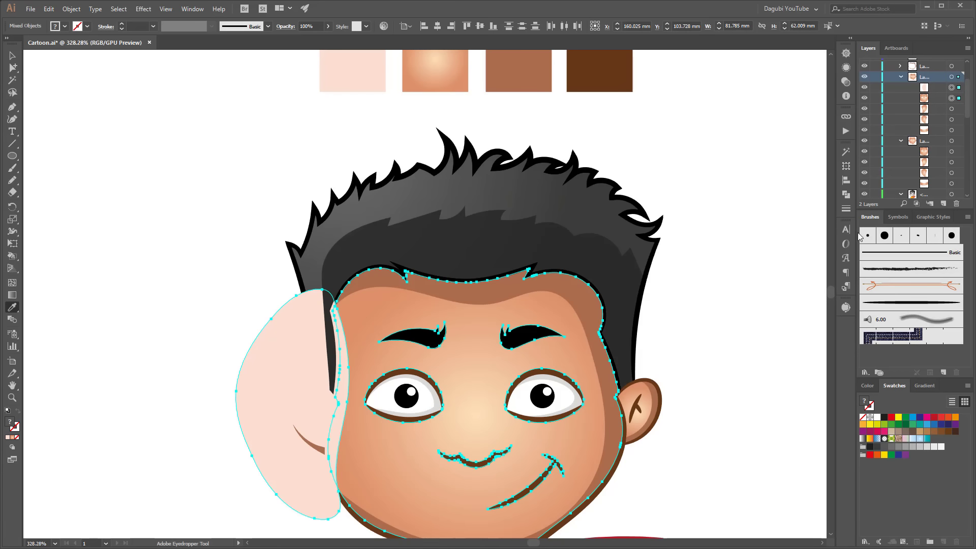
{"action": "left_click", "coordinate": [846, 195]}
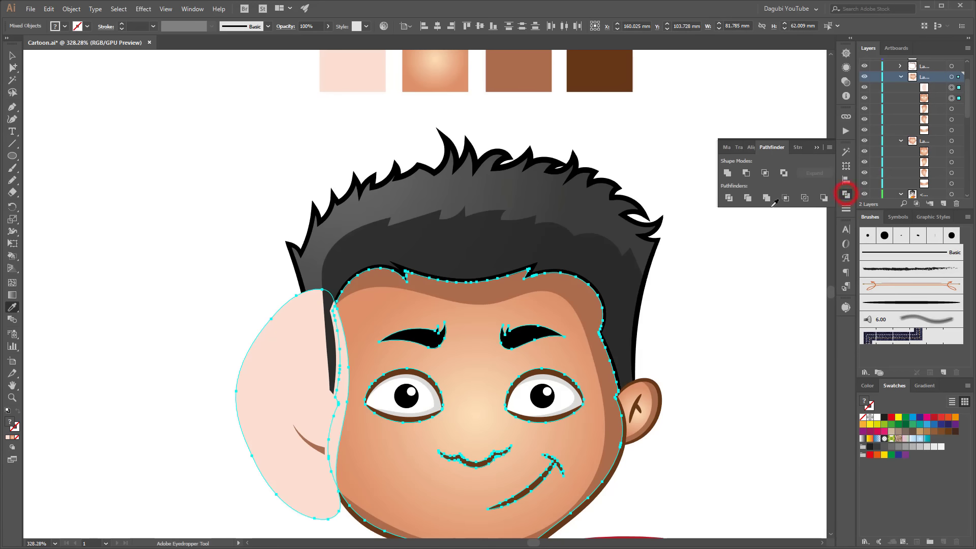
{"action": "left_click", "coordinate": [765, 175]}
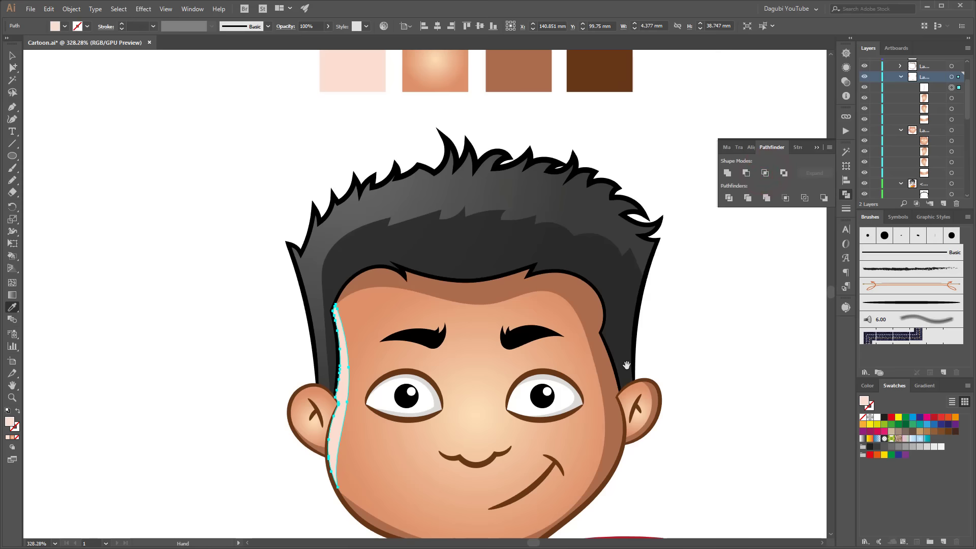
Draw a pink shape over the right ear and intersect it into a crescent highlight
{"action": "left_click_drag", "start_coordinate": [627, 365], "coordinate": [581, 213]}
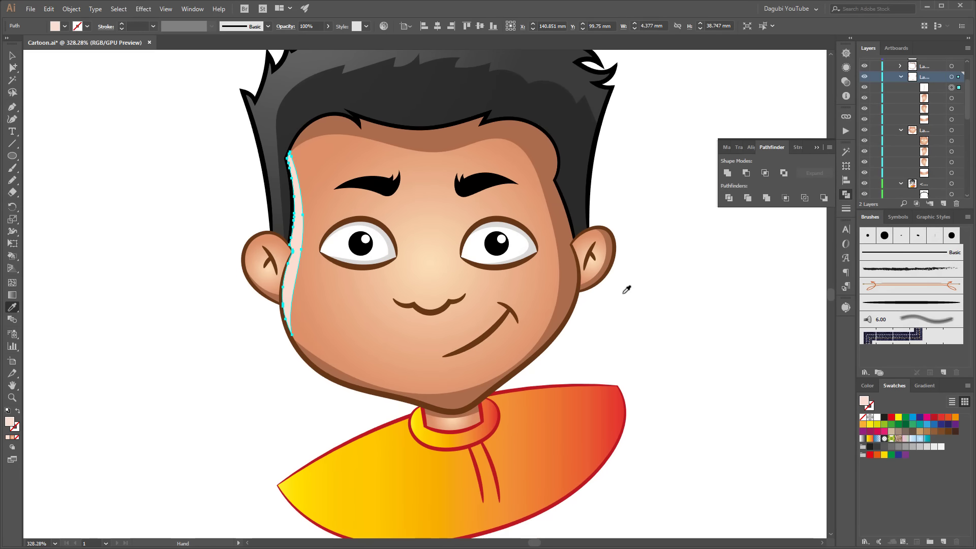
{"action": "left_click", "coordinate": [12, 180]}
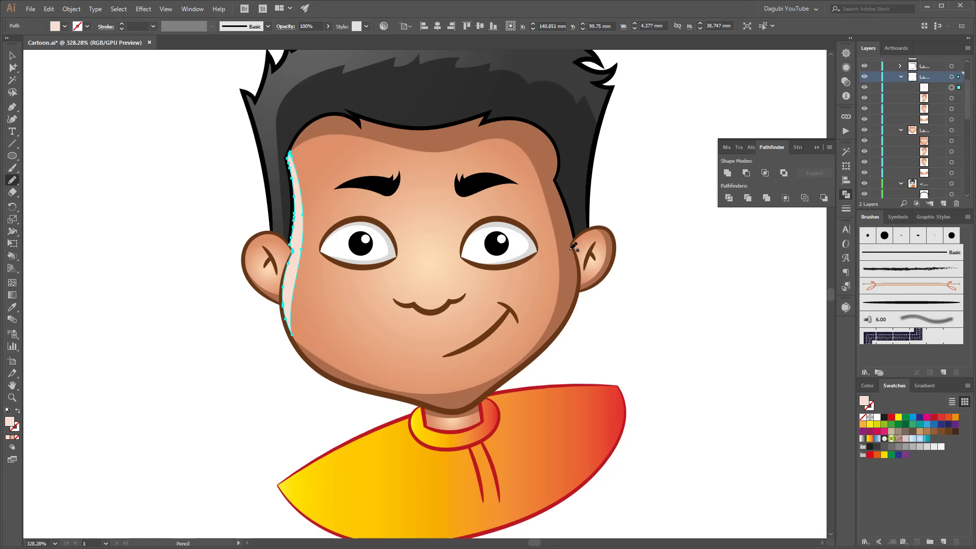
{"action": "mouse_move", "coordinate": [570, 251]}
{"action": "left_mouse_down"}
{"action": "mouse_move", "coordinate": [591, 235]}
{"action": "mouse_move", "coordinate": [597, 206]}
{"action": "mouse_move", "coordinate": [569, 232]}
{"action": "mouse_move", "coordinate": [569, 249]}
{"action": "left_mouse_up"}
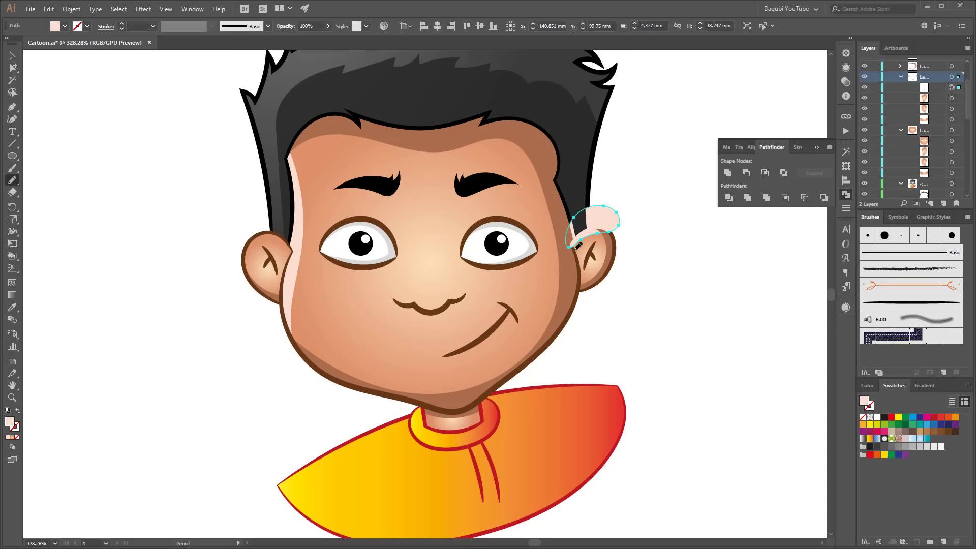
{"action": "left_click", "coordinate": [600, 250], "text": "ctrl+shift"}
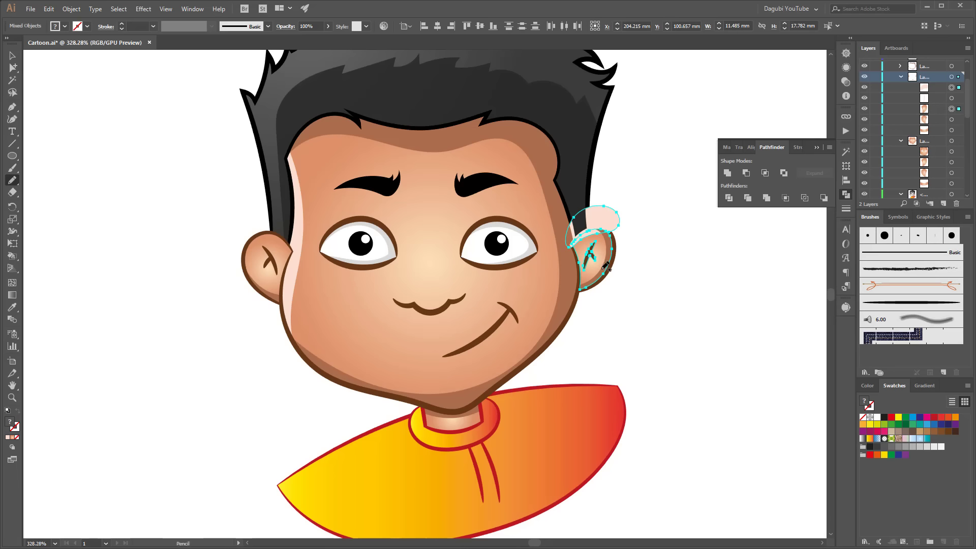
{"action": "left_click", "coordinate": [765, 174]}
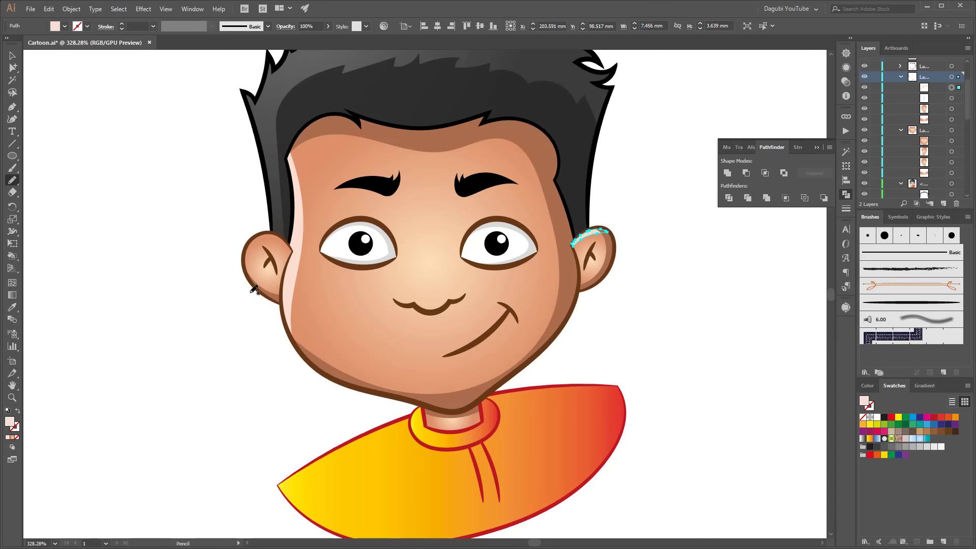
Add a matching crescent highlight on the left ear, then fit the artboard in view
{"action": "mouse_move", "coordinate": [256, 299]}
{"action": "left_mouse_down"}
{"action": "mouse_move", "coordinate": [257, 242]}
{"action": "mouse_move", "coordinate": [255, 298]}
{"action": "left_mouse_up"}
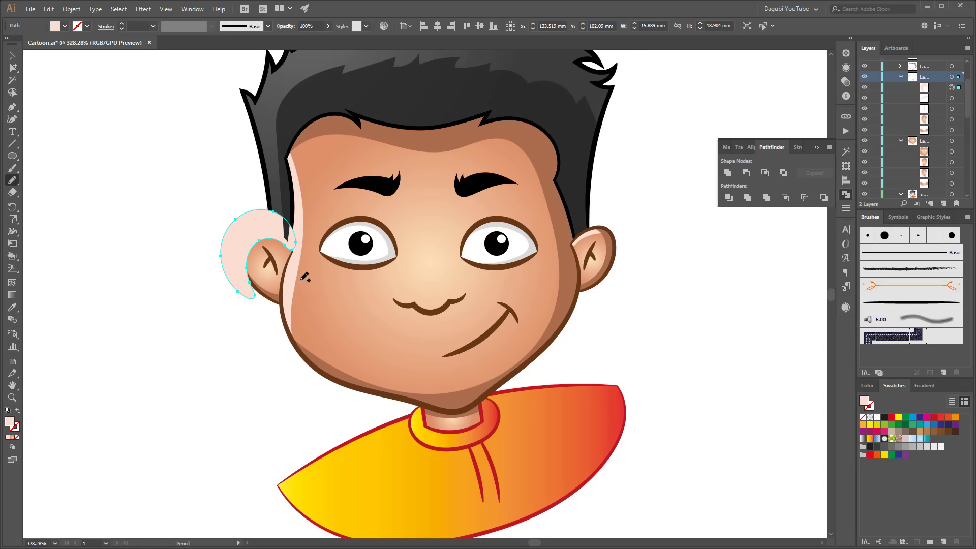
{"action": "left_click", "coordinate": [255, 262], "text": "ctrl+shift"}
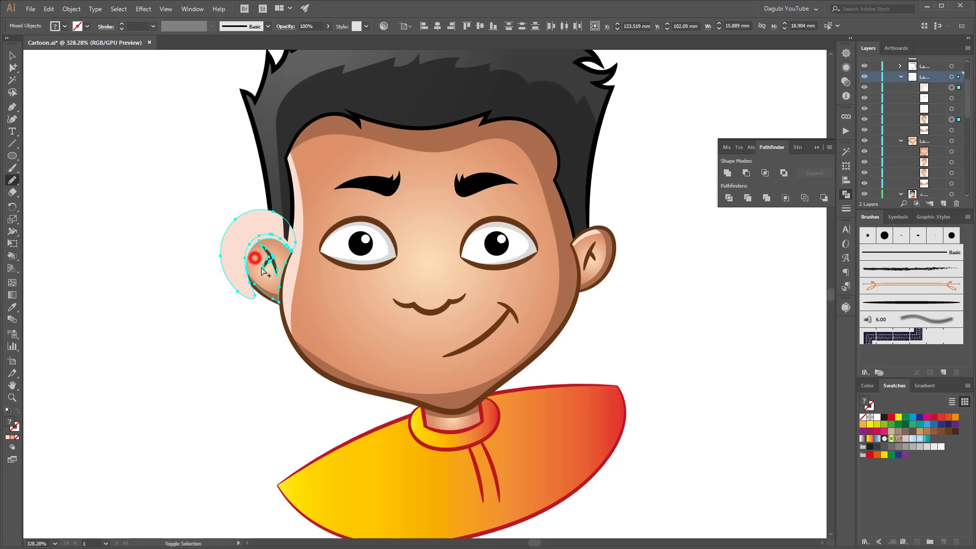
{"action": "left_click", "coordinate": [766, 173]}
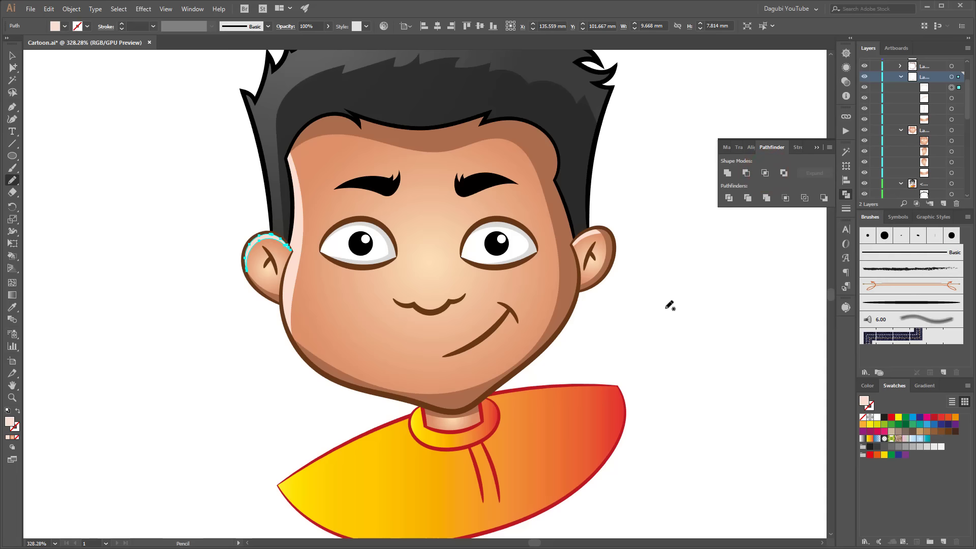
{"action": "key", "text": "space"}
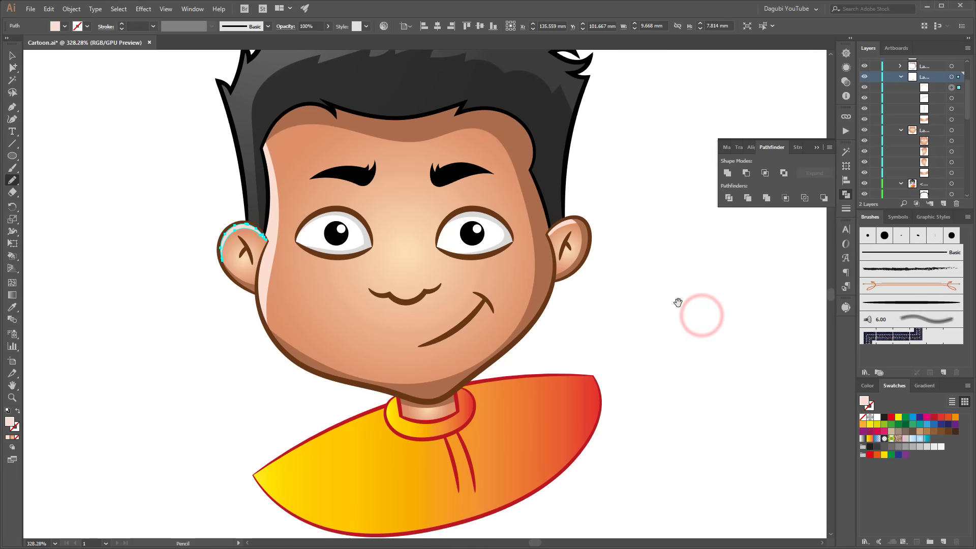
{"action": "key", "text": "ctrl+0"}
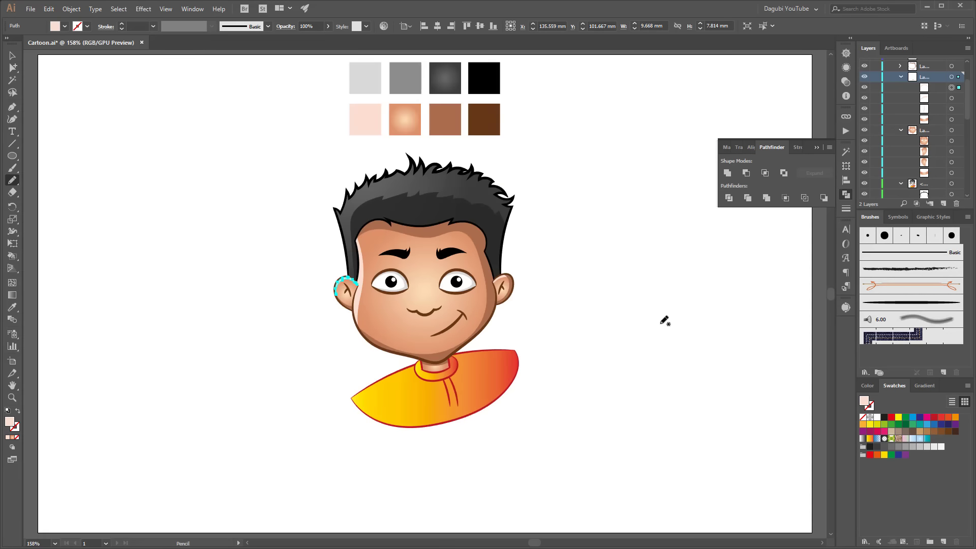
Deselect, collapse the three expanded layers, save with Ctrl+S, and zoom in on the face
{"action": "left_click", "coordinate": [661, 322], "text": "ctrl"}
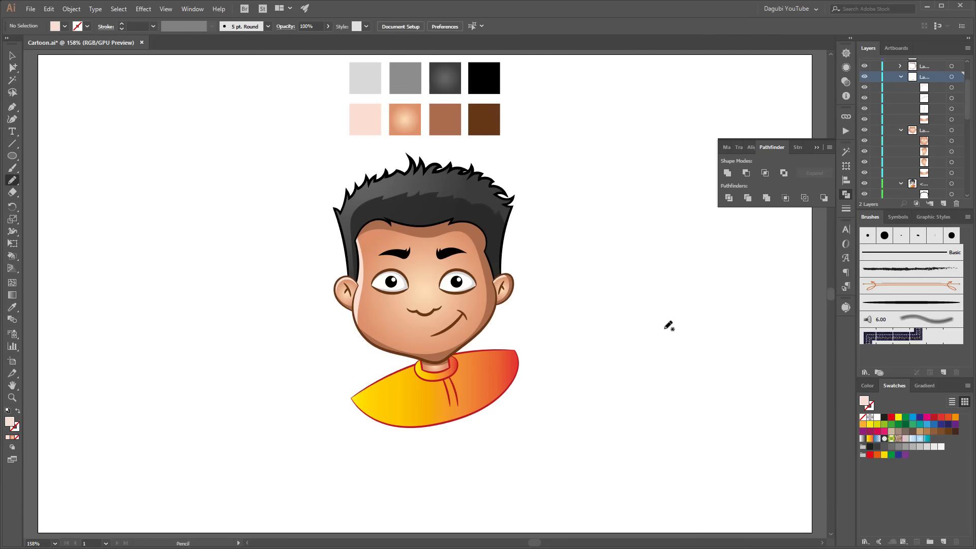
{"action": "left_click", "coordinate": [901, 77]}
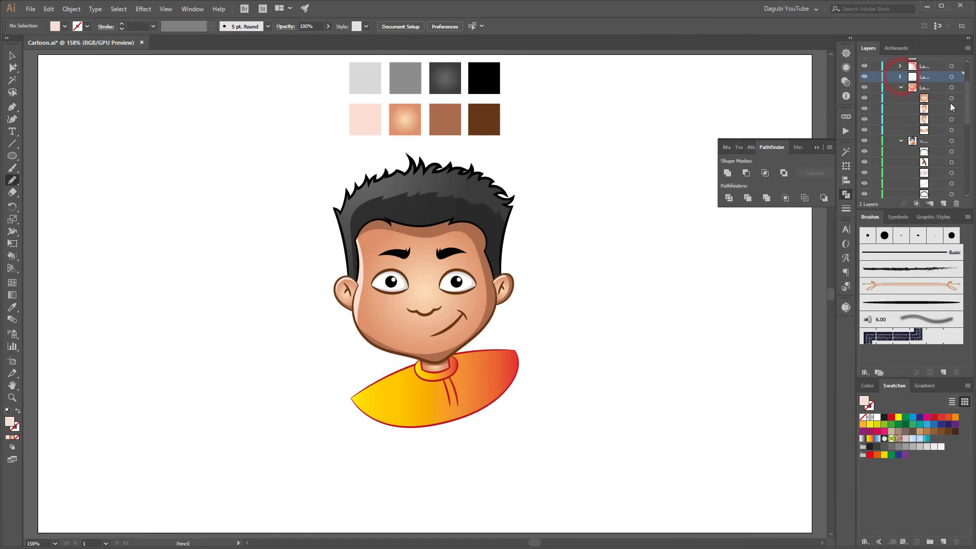
{"action": "left_click", "coordinate": [903, 87]}
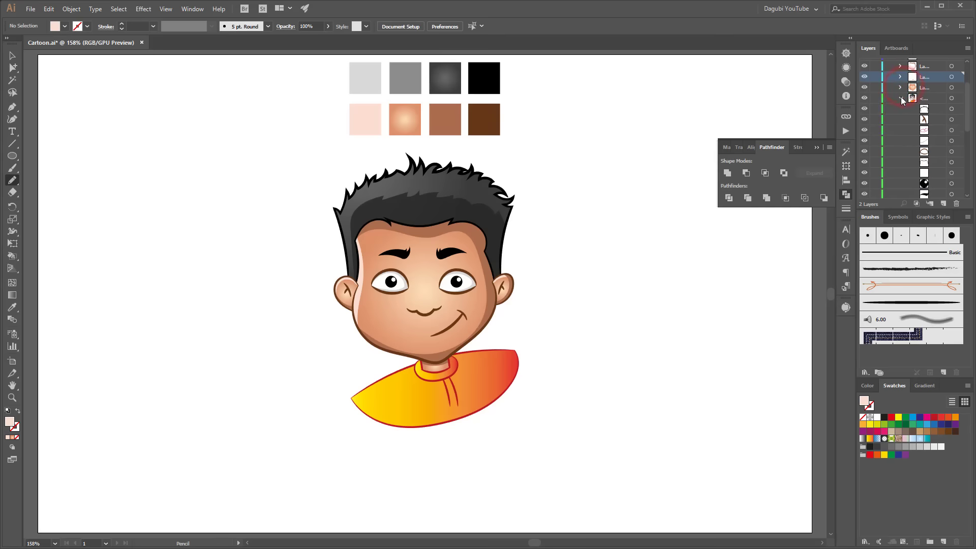
{"action": "left_click", "coordinate": [901, 96]}
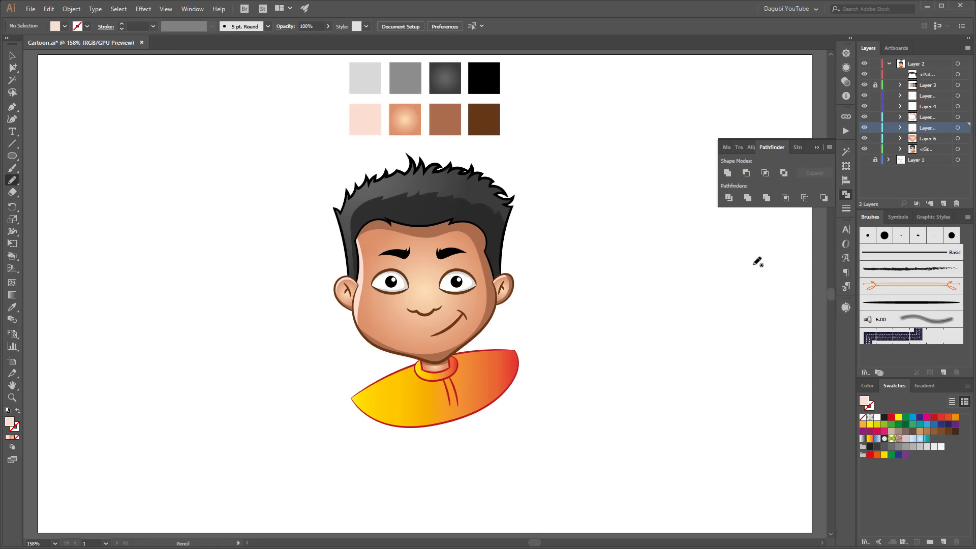
{"action": "key", "text": "ctrl+s"}
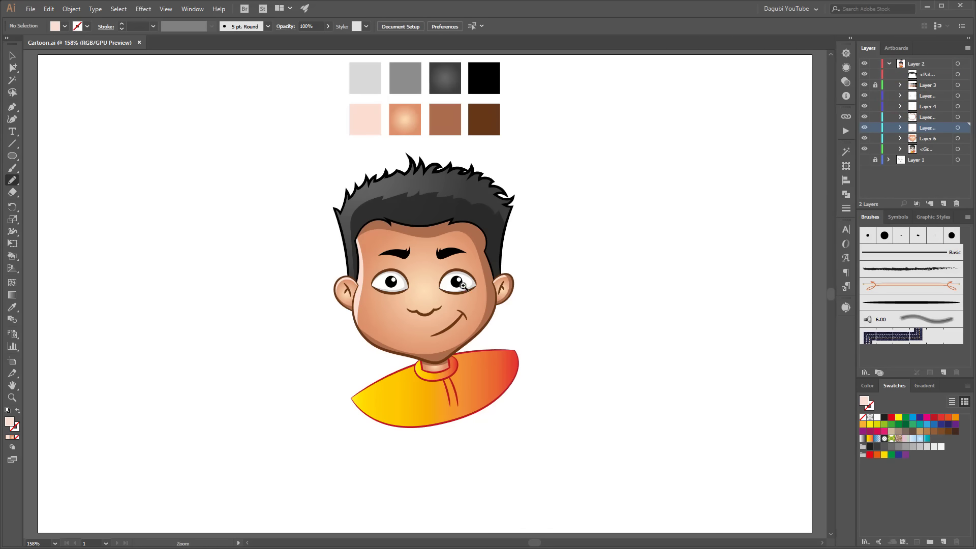
{"action": "left_click", "coordinate": [442, 282]}
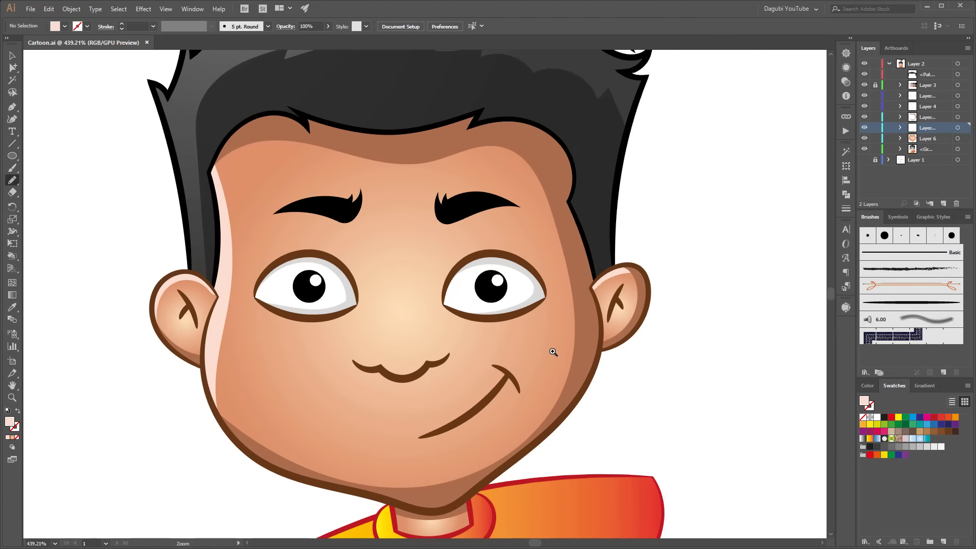
Lasso-select the right eye and nudge it left toward the face centre
{"action": "left_click", "coordinate": [10, 94]}
{"action": "mouse_move", "coordinate": [499, 233]}
{"action": "left_mouse_down"}
{"action": "mouse_move", "coordinate": [455, 243]}
{"action": "mouse_move", "coordinate": [551, 326]}
{"action": "left_mouse_up"}
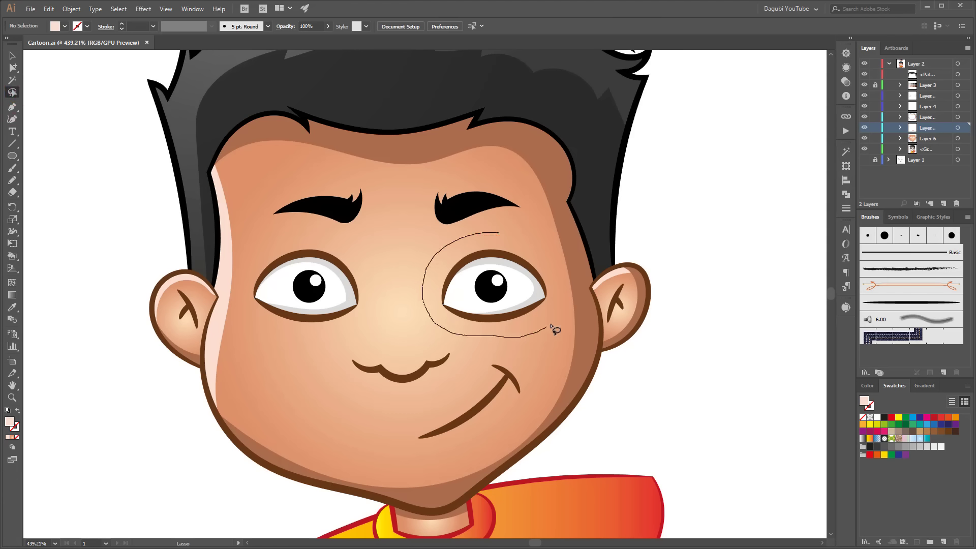
{"action": "left_click_drag", "start_coordinate": [551, 326], "coordinate": [499, 235]}
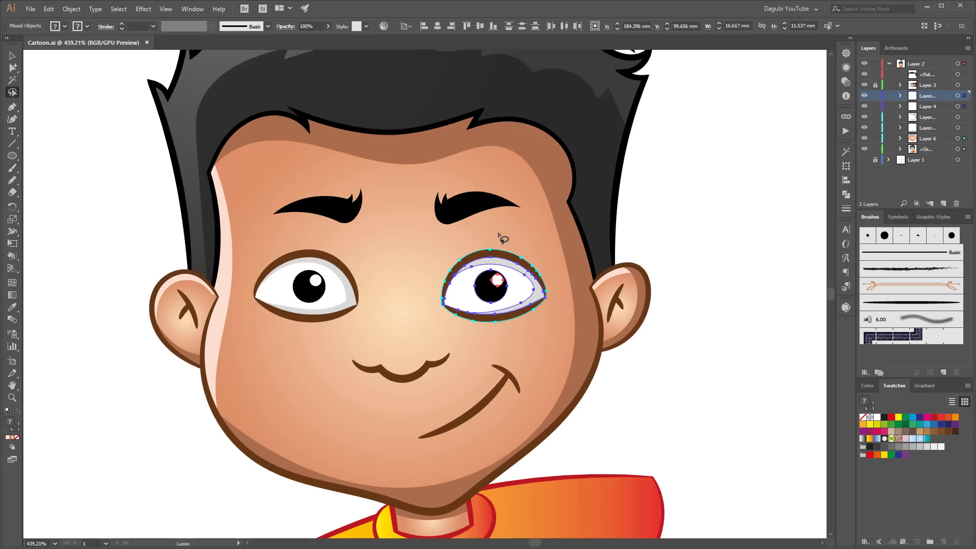
{"action": "key", "text": "Left"}
{"action": "key", "text": "Left"}
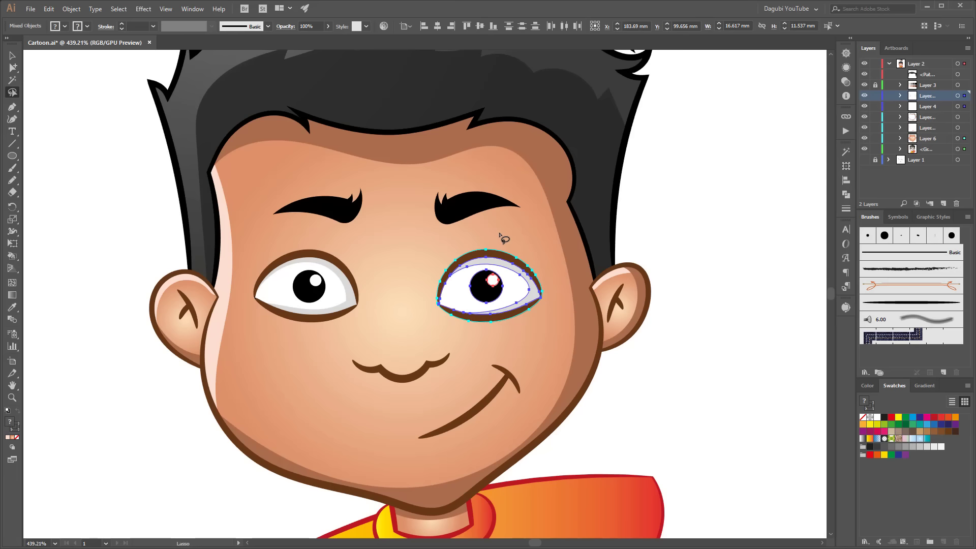
Lasso-select the left eye, nudge it right, deselect and fit the artboard
{"action": "mouse_move", "coordinate": [319, 230]}
{"action": "left_mouse_down"}
{"action": "mouse_move", "coordinate": [255, 324]}
{"action": "mouse_move", "coordinate": [345, 338]}
{"action": "mouse_move", "coordinate": [382, 280]}
{"action": "mouse_move", "coordinate": [344, 239]}
{"action": "mouse_move", "coordinate": [319, 232]}
{"action": "left_mouse_up"}
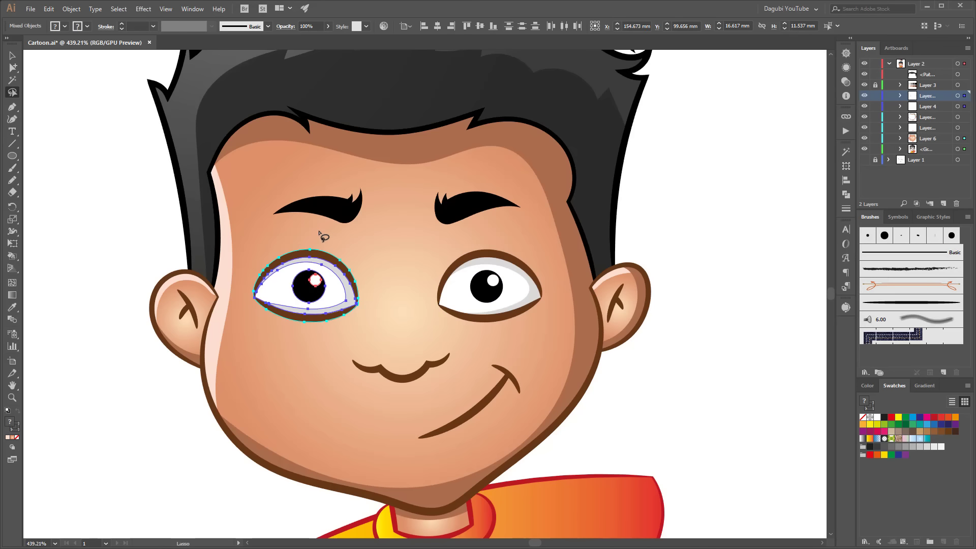
{"action": "key", "text": "Right"}
{"action": "key", "text": "Right"}
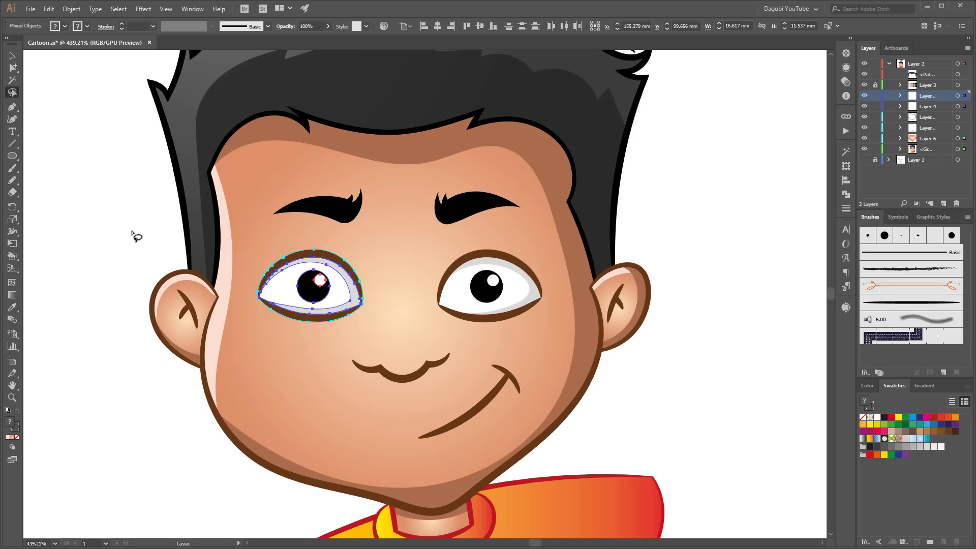
{"action": "left_click", "coordinate": [131, 231]}
{"action": "key", "text": "ctrl+0"}
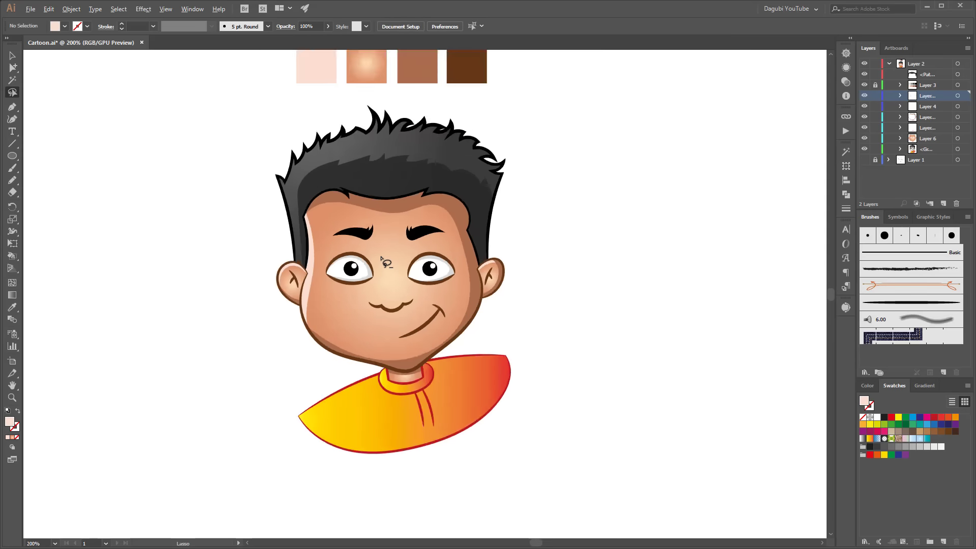
{"action": "key", "text": "ctrl+0"}
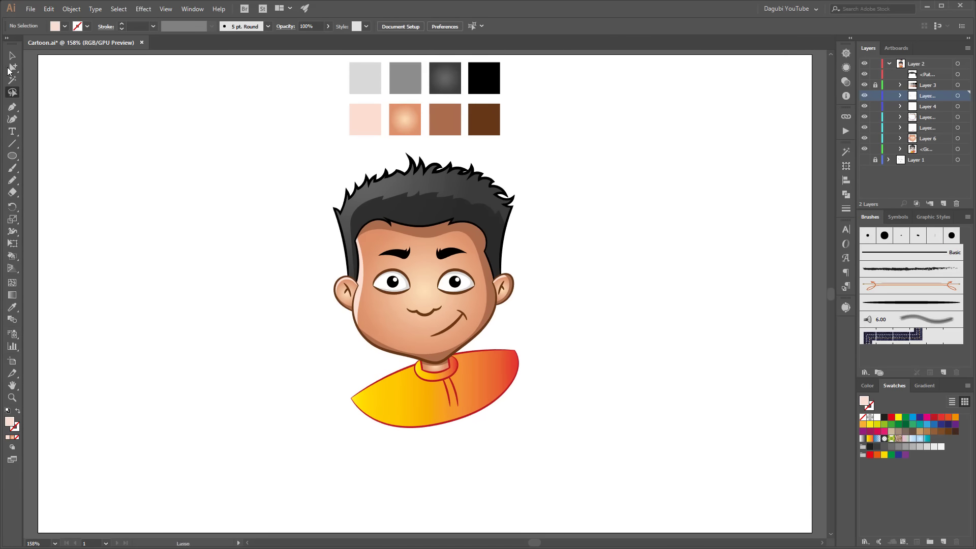
{"action": "left_click", "coordinate": [11, 69]}
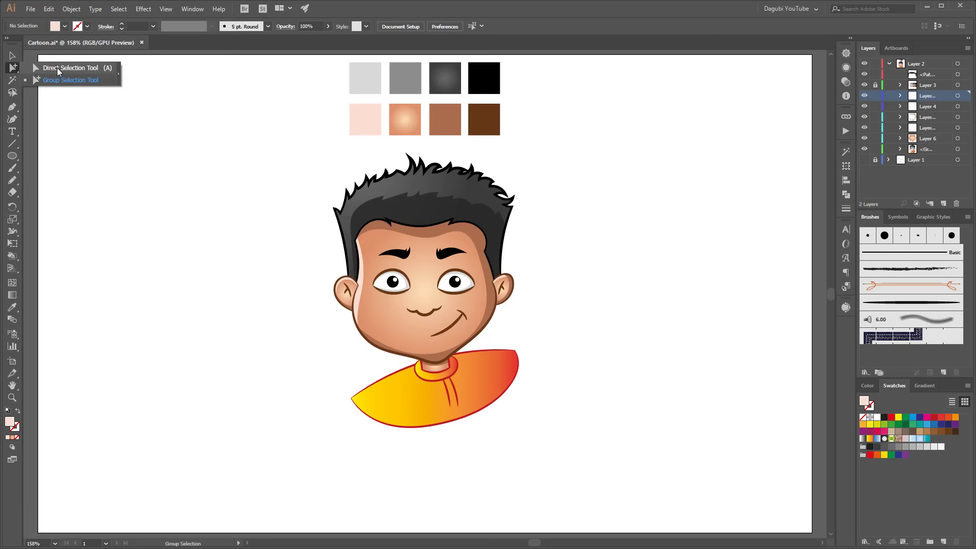
Select the brown face-shadow path with Direct Selection after zooming into the cheek
{"action": "left_click", "coordinate": [57, 68]}
{"action": "left_click", "coordinate": [470, 314]}
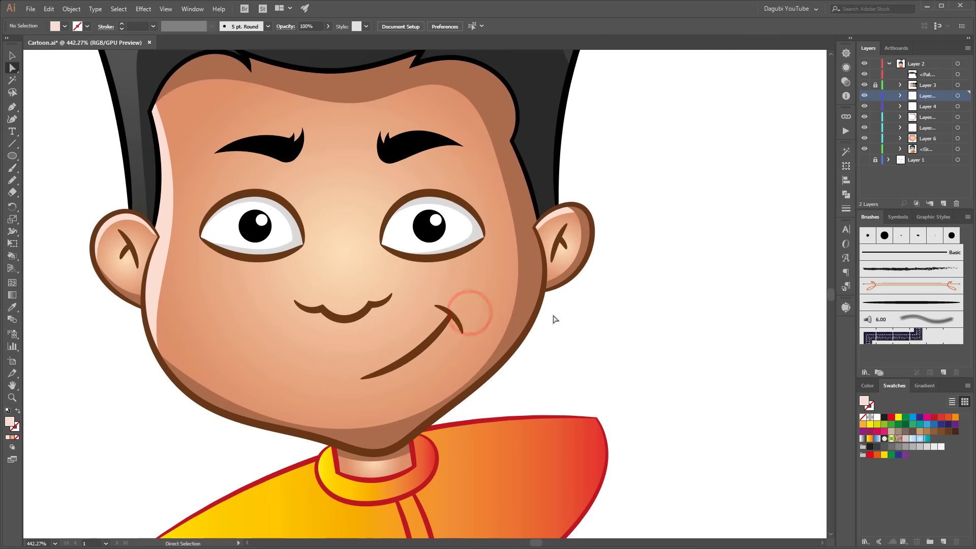
{"action": "left_click", "coordinate": [526, 300]}
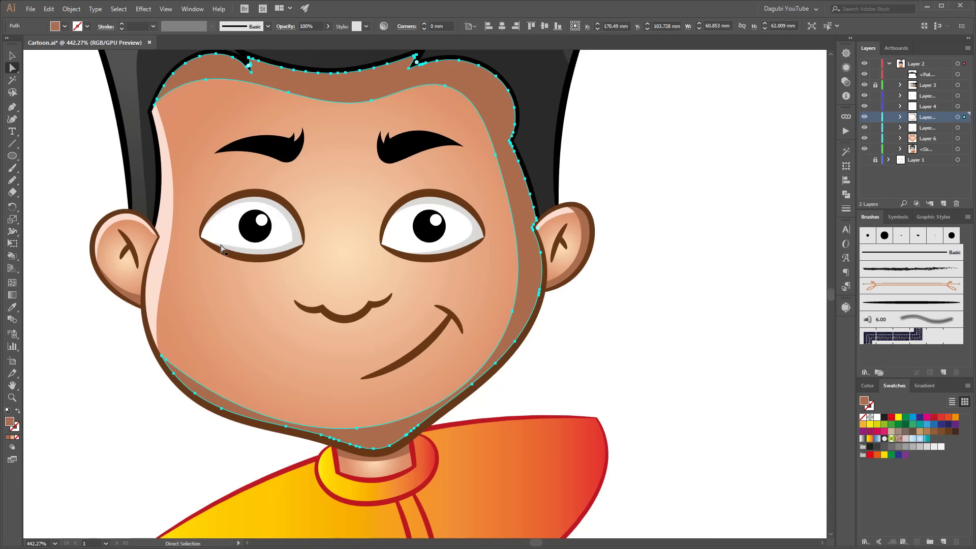
Add two anchor points to the lower outline of the inner face shape
{"action": "left_click", "coordinate": [13, 109]}
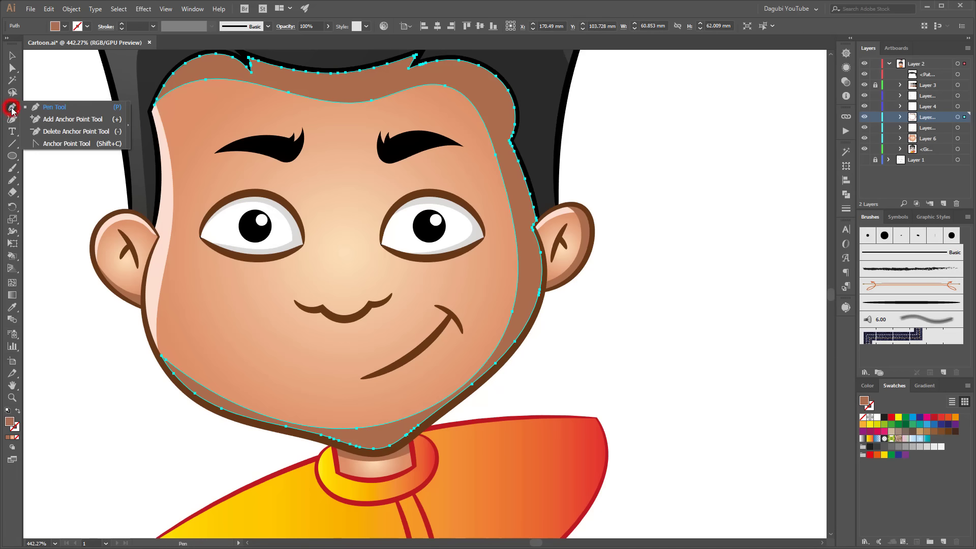
{"action": "left_click", "coordinate": [73, 120]}
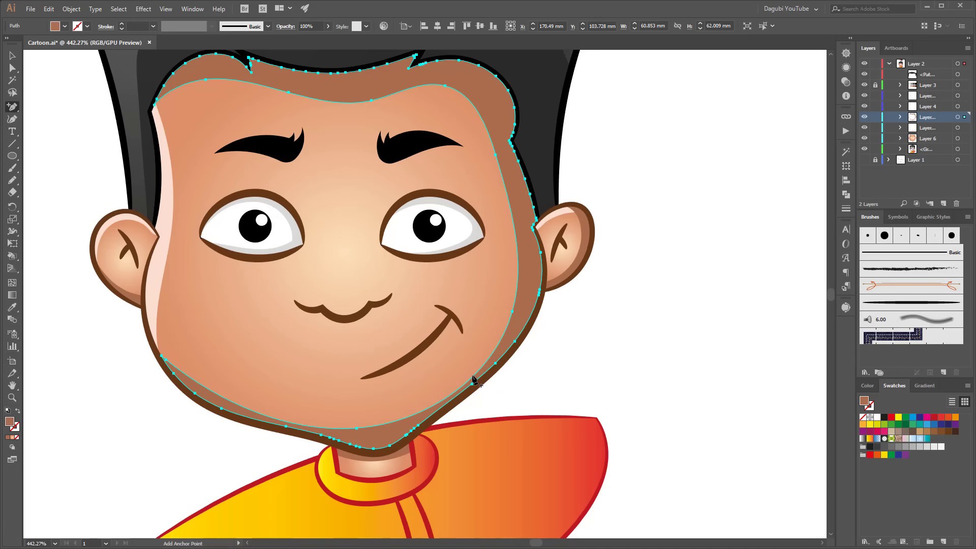
{"action": "left_click", "coordinate": [473, 378]}
{"action": "left_click", "coordinate": [564, 291]}
{"action": "left_click_drag", "start_coordinate": [450, 377], "coordinate": [527, 440]}
{"action": "left_click", "coordinate": [493, 373]}
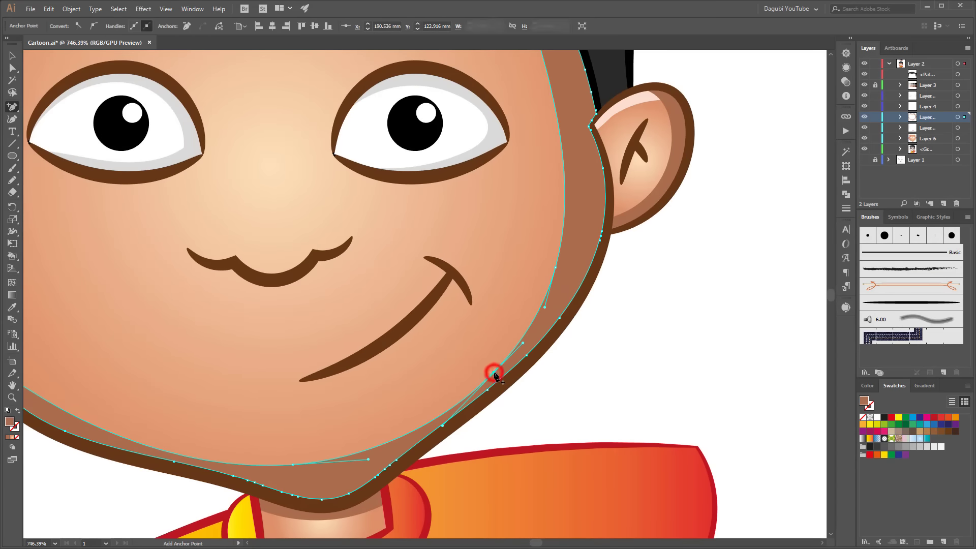
{"action": "left_click", "coordinate": [126, 439]}
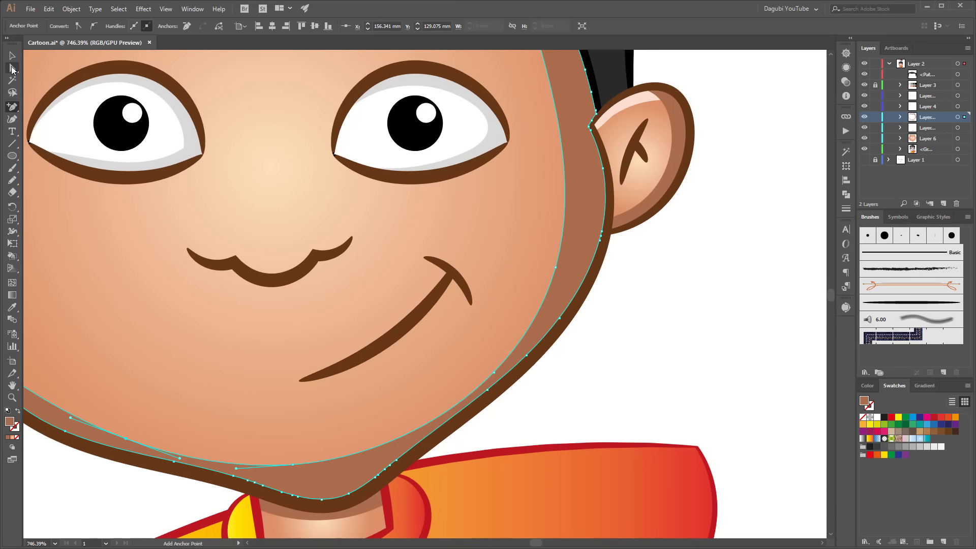
Drag the new chin anchors and a curve handle to reshape the chin
{"action": "left_click", "coordinate": [13, 68]}
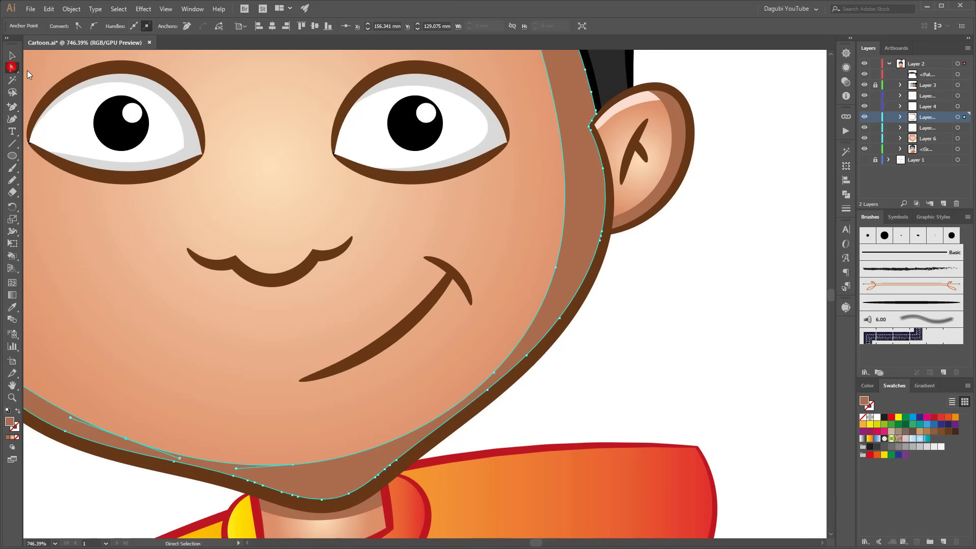
{"action": "left_click", "coordinate": [494, 373]}
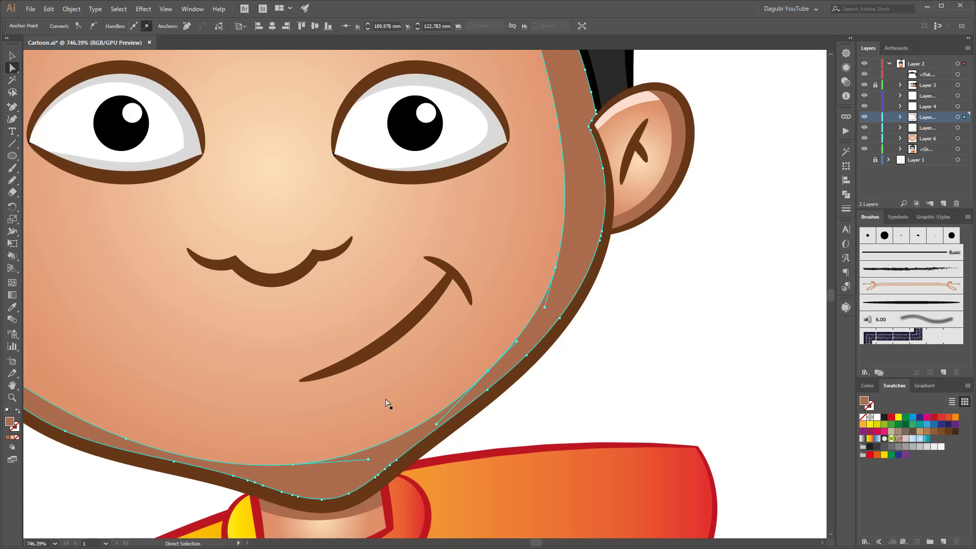
{"action": "left_click", "coordinate": [126, 438]}
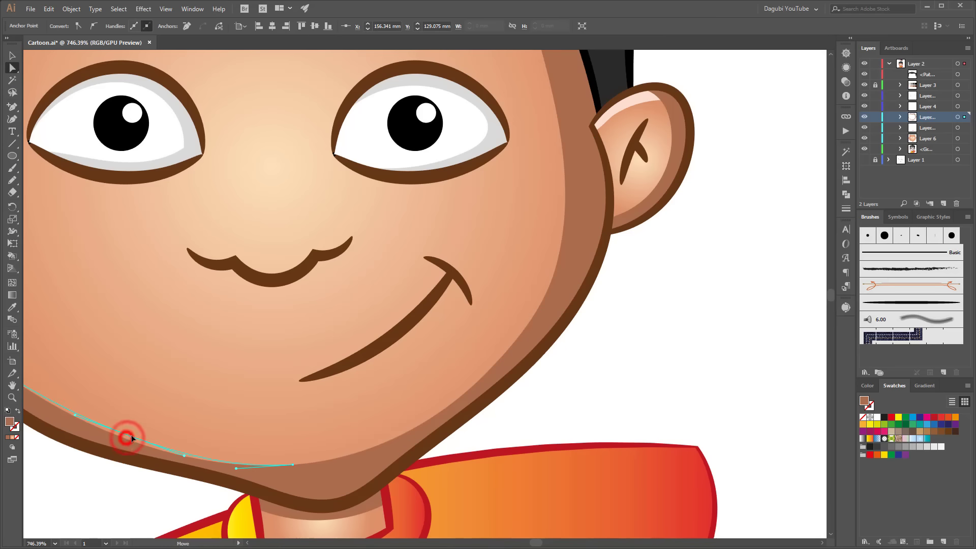
{"action": "left_click_drag", "start_coordinate": [132, 439], "coordinate": [132, 436]}
{"action": "left_click_drag", "start_coordinate": [292, 465], "coordinate": [313, 470]}
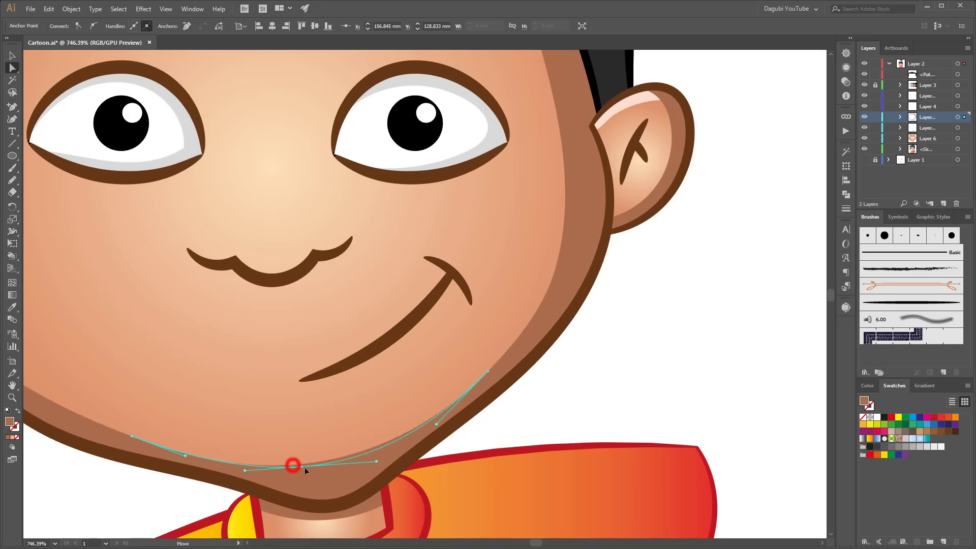
{"action": "left_click", "coordinate": [313, 470]}
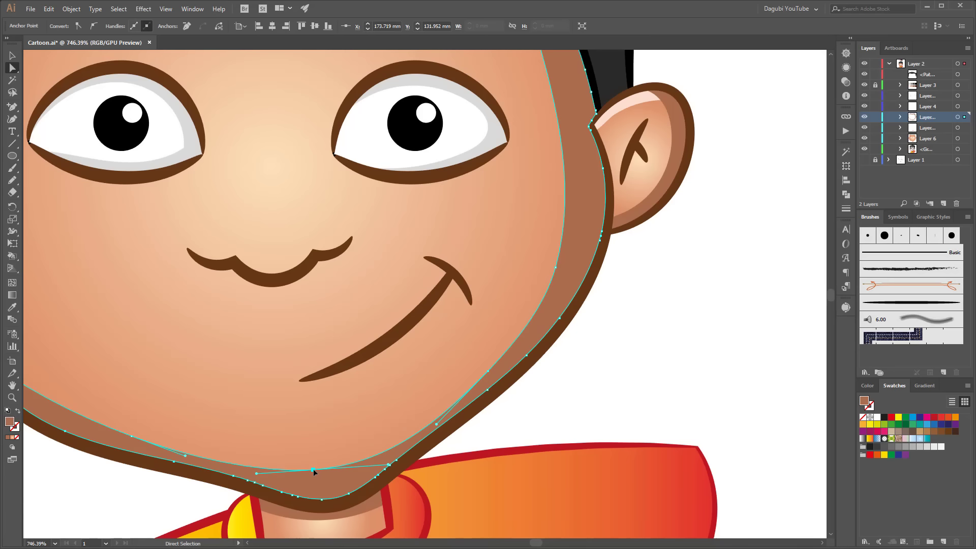
{"action": "left_click", "coordinate": [488, 372]}
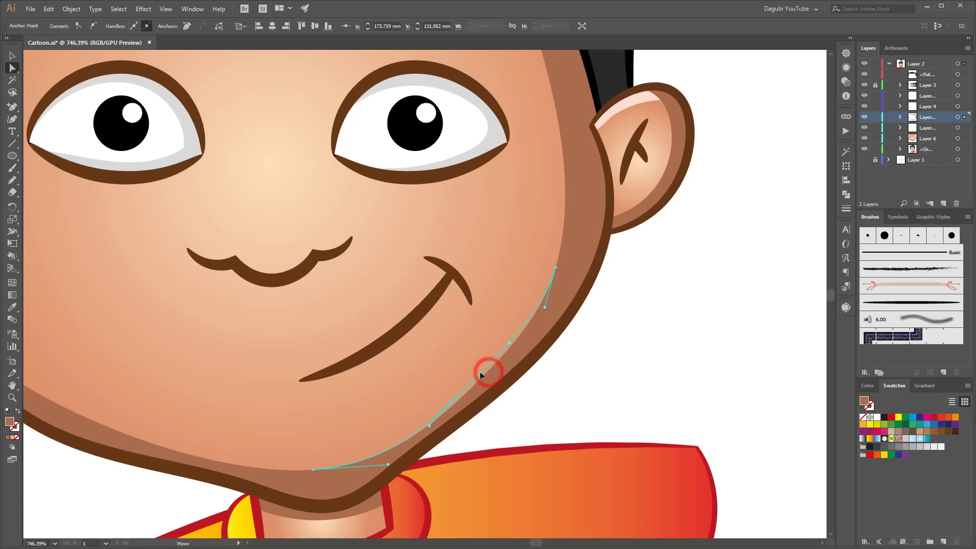
{"action": "left_click_drag", "start_coordinate": [430, 426], "coordinate": [423, 426]}
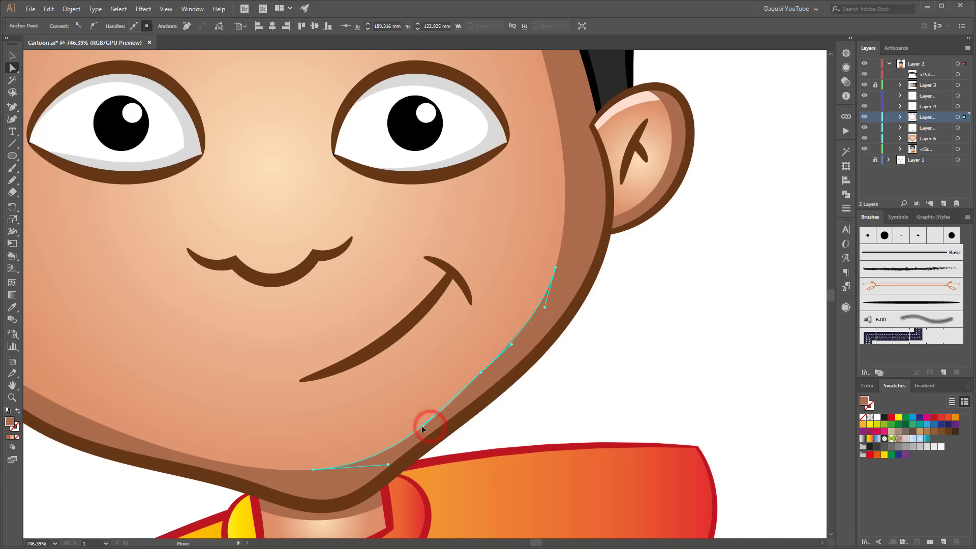
Refine the inner chin curve's anchor and handles so it follows the jawline
{"action": "left_click_drag", "start_coordinate": [406, 301], "coordinate": [534, 279]}
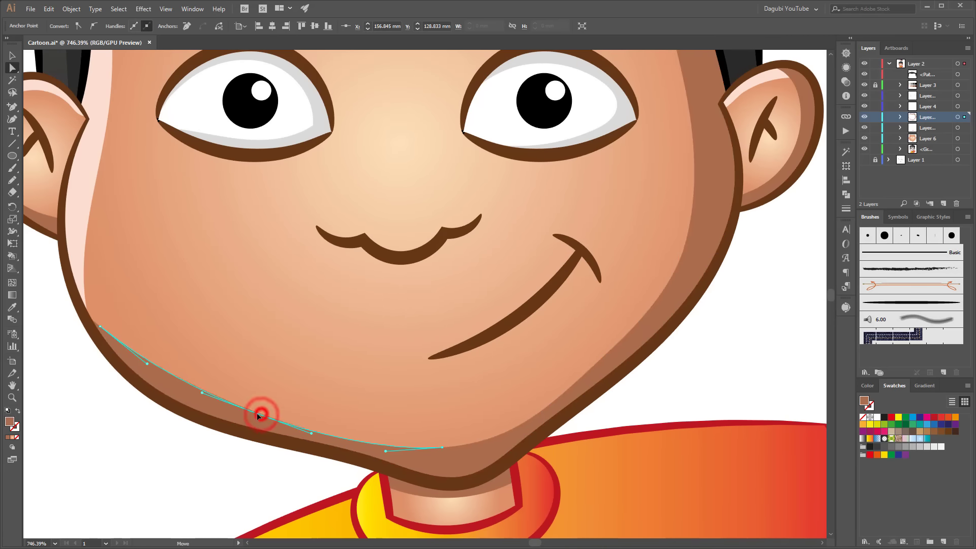
{"action": "left_click_drag", "start_coordinate": [261, 415], "coordinate": [251, 414]}
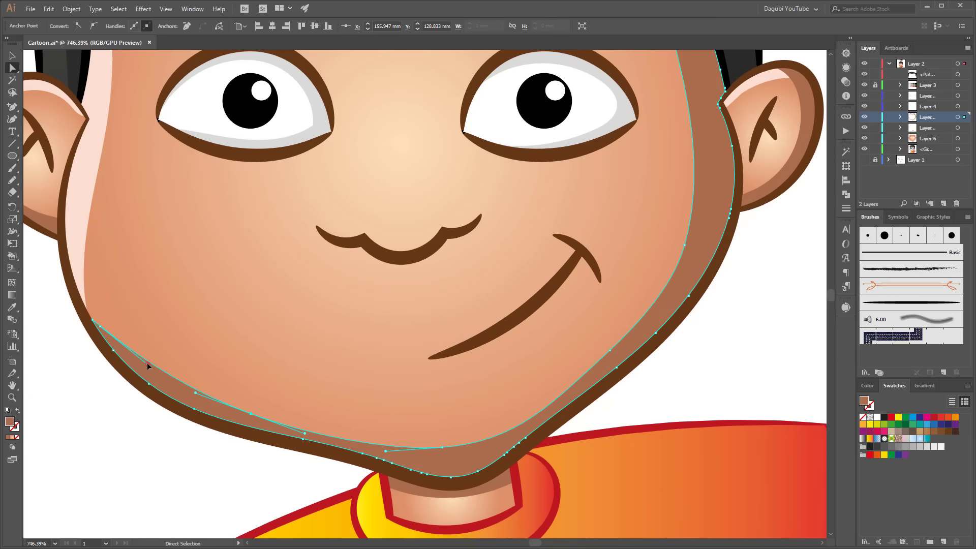
{"action": "left_click_drag", "start_coordinate": [147, 364], "coordinate": [160, 353]}
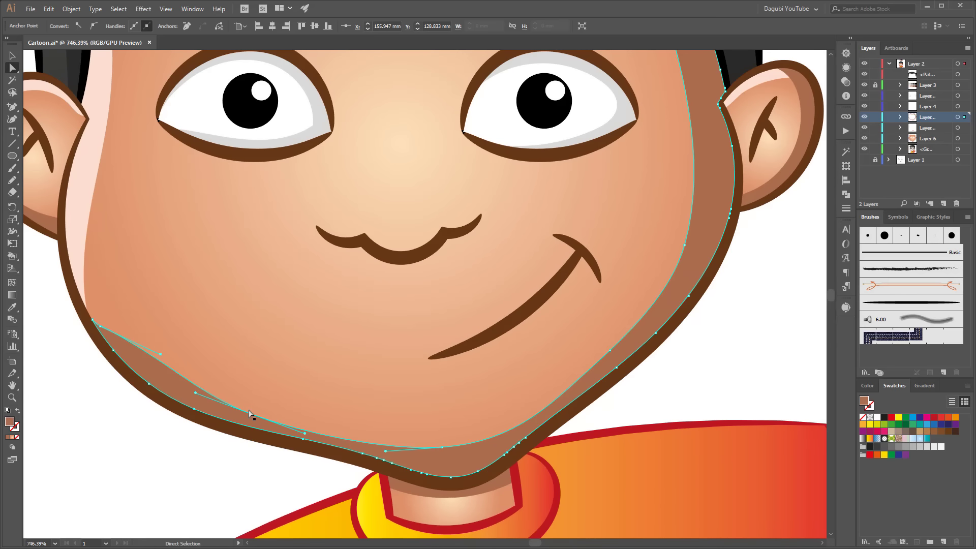
{"action": "left_click_drag", "start_coordinate": [161, 358], "coordinate": [156, 363]}
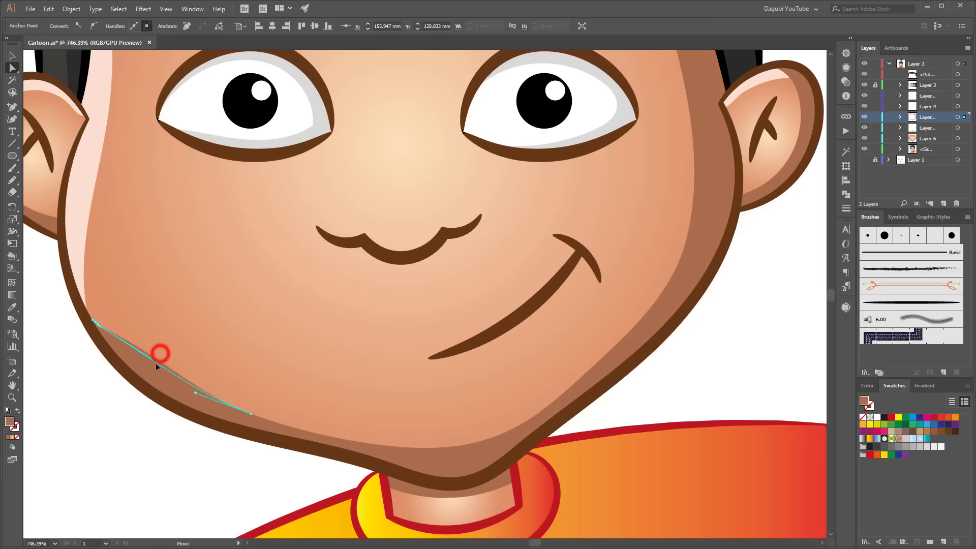
{"action": "left_click", "coordinate": [306, 431], "text": "ctrl"}
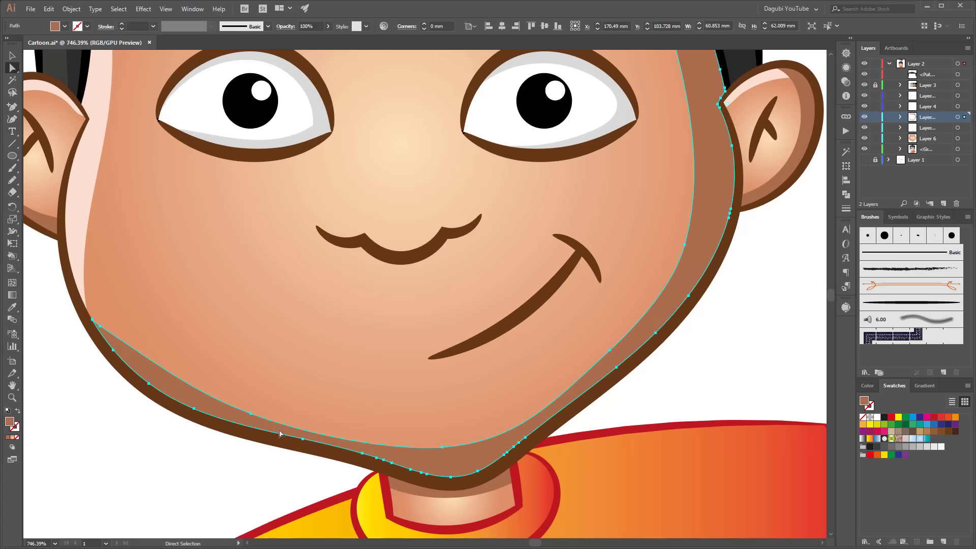
{"action": "left_click", "coordinate": [251, 414]}
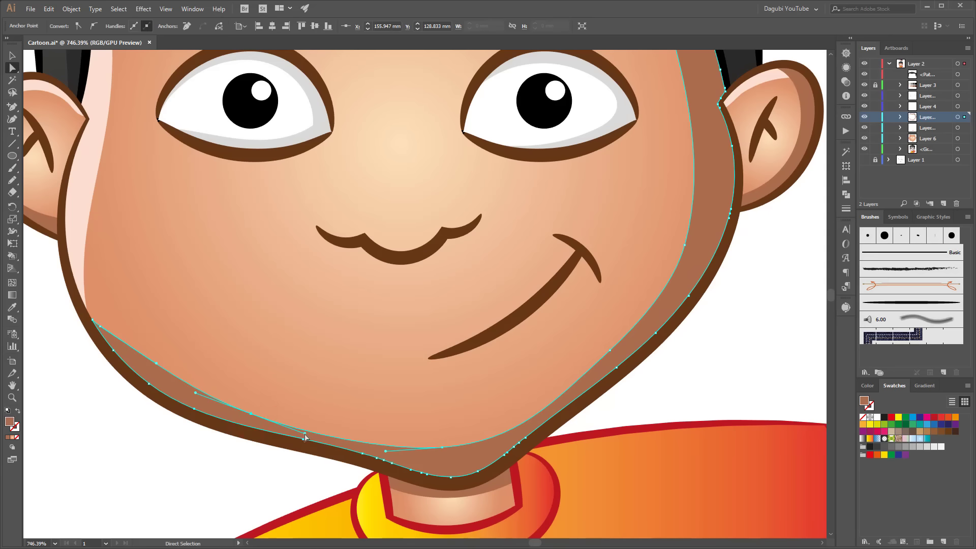
{"action": "left_click_drag", "start_coordinate": [304, 436], "coordinate": [311, 427]}
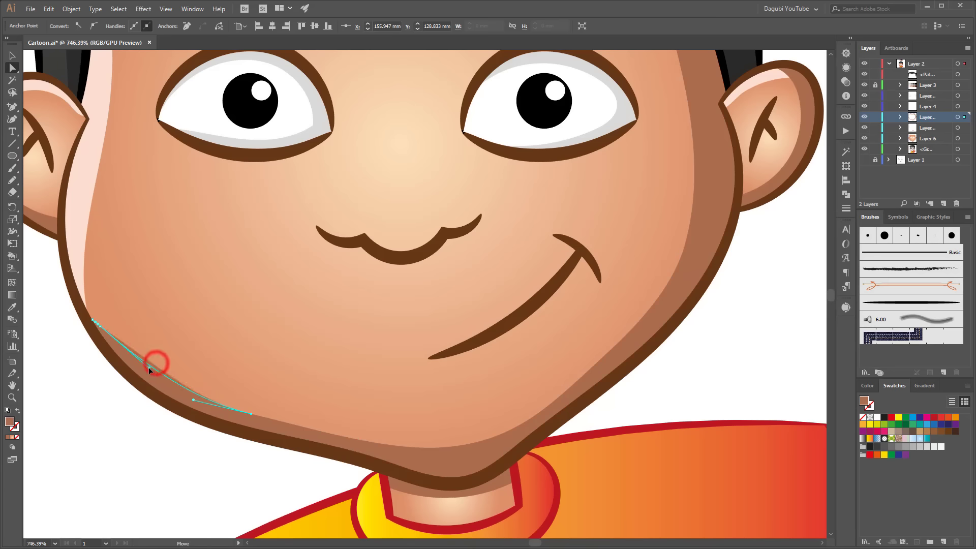
Deselect the face path and fit the whole artboard in the window
{"action": "left_click", "coordinate": [53, 439]}
{"action": "key", "text": "ctrl+minus"}
{"action": "key", "text": "ctrl+minus"}
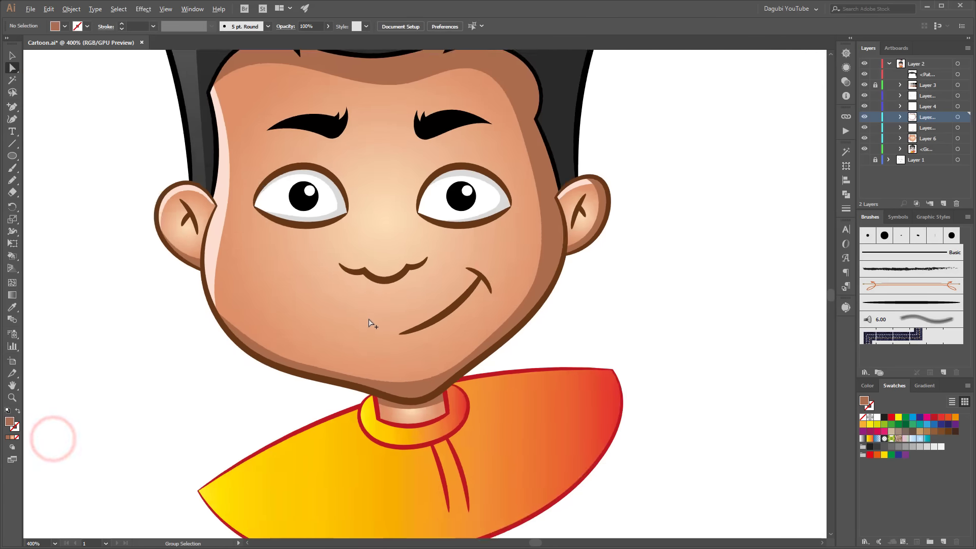
{"action": "key", "text": "ctrl+minus"}
{"action": "left_click", "coordinate": [701, 300]}
{"action": "key", "text": "ctrl+0"}
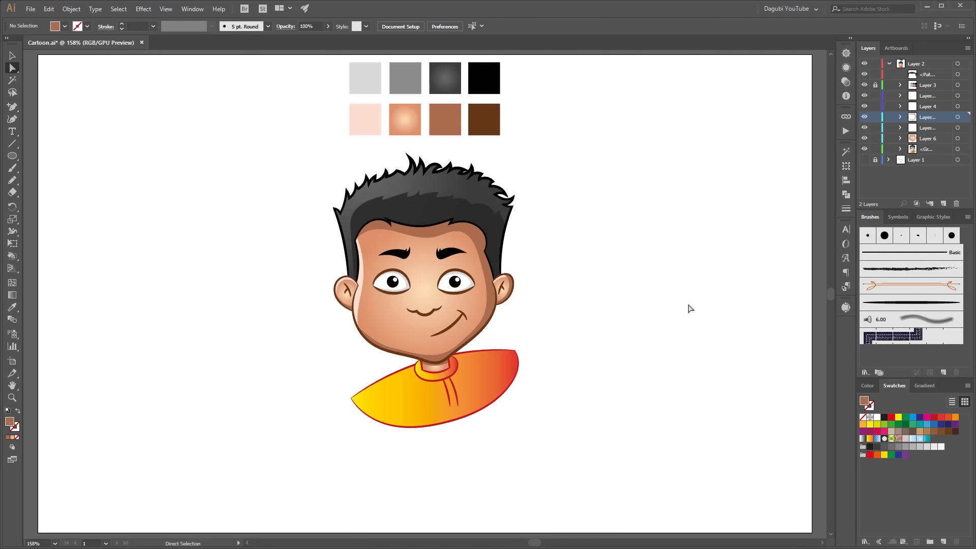
Hide Layer 3's colour sample squares and group-select the face skin shape
{"action": "left_click", "coordinate": [865, 85]}
{"action": "left_click", "coordinate": [735, 231]}
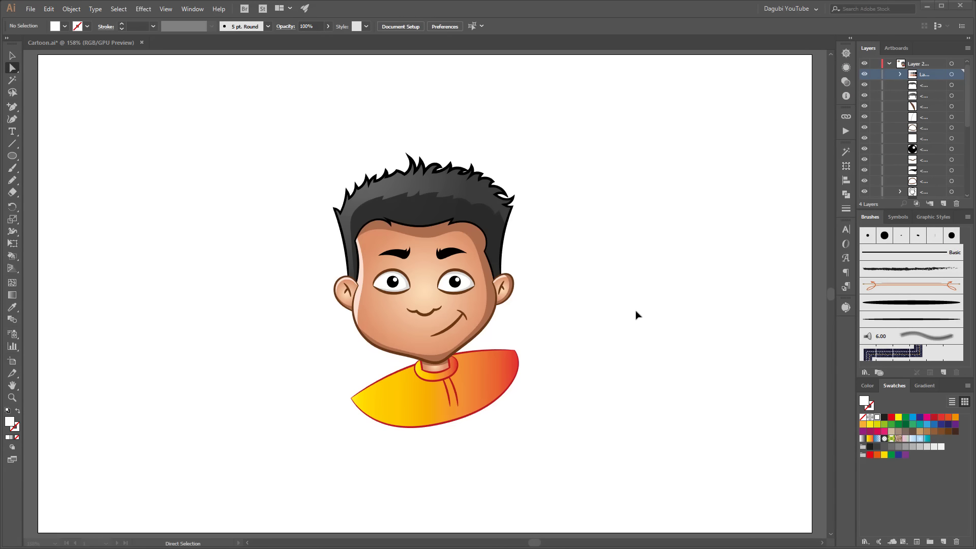
{"action": "left_click", "coordinate": [407, 332]}
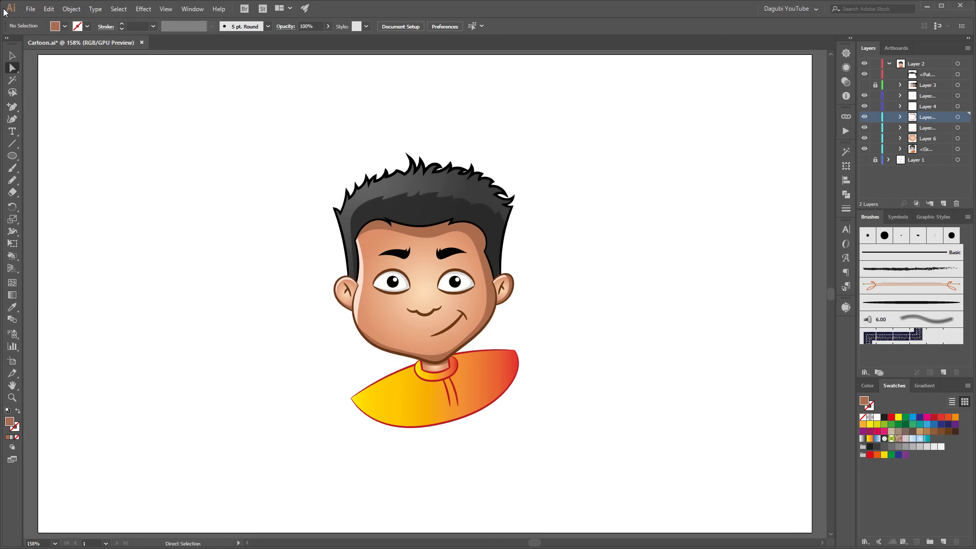
{"action": "left_click", "coordinate": [12, 67]}
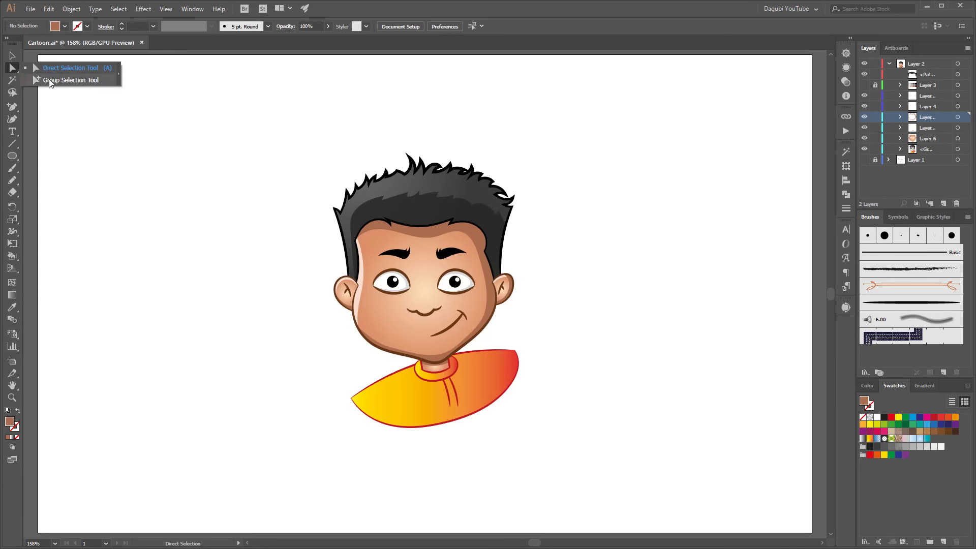
{"action": "left_click", "coordinate": [50, 81]}
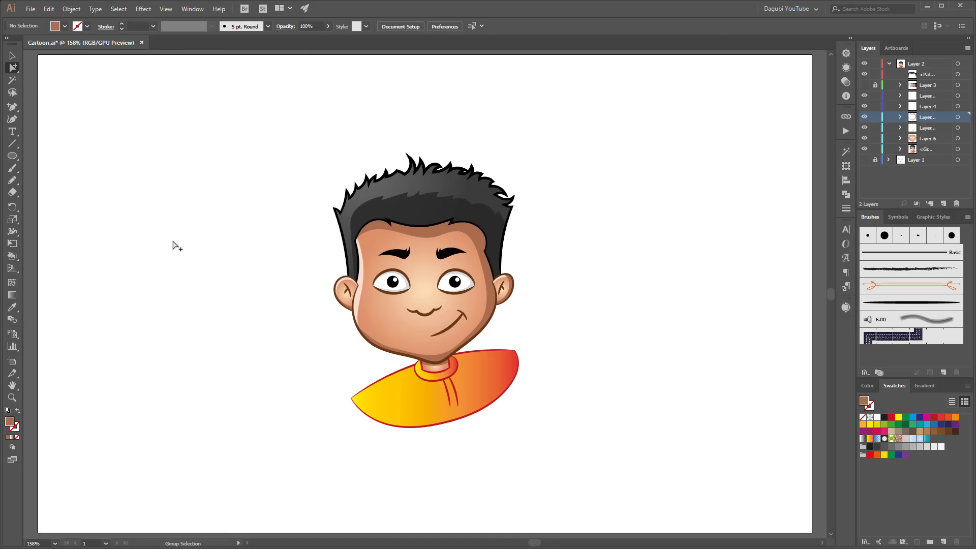
{"action": "left_click", "coordinate": [393, 322]}
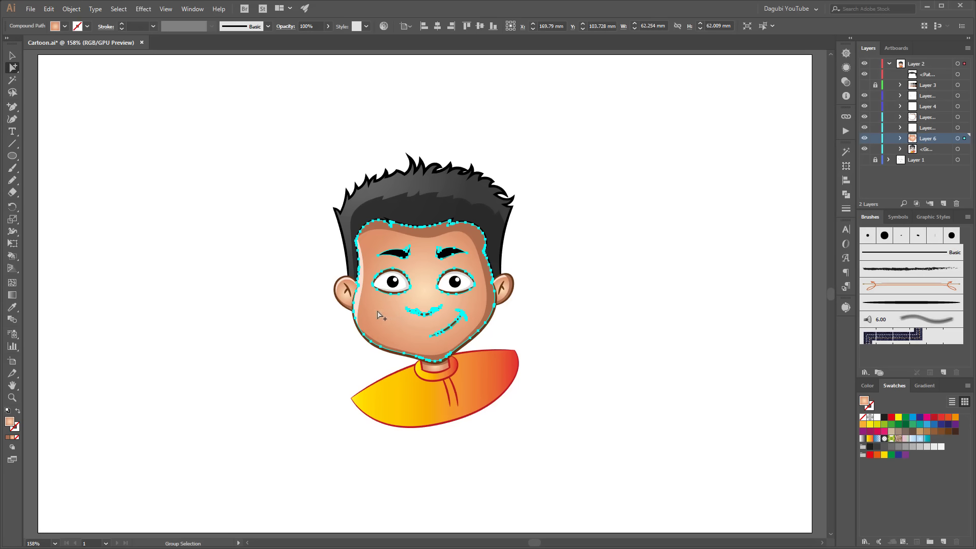
Enlarge the face skin's radial gradient, shift its centre up-left, and zoom in on the ear
{"action": "left_click", "coordinate": [12, 295]}
{"action": "left_click_drag", "start_coordinate": [496, 293], "coordinate": [523, 292]}
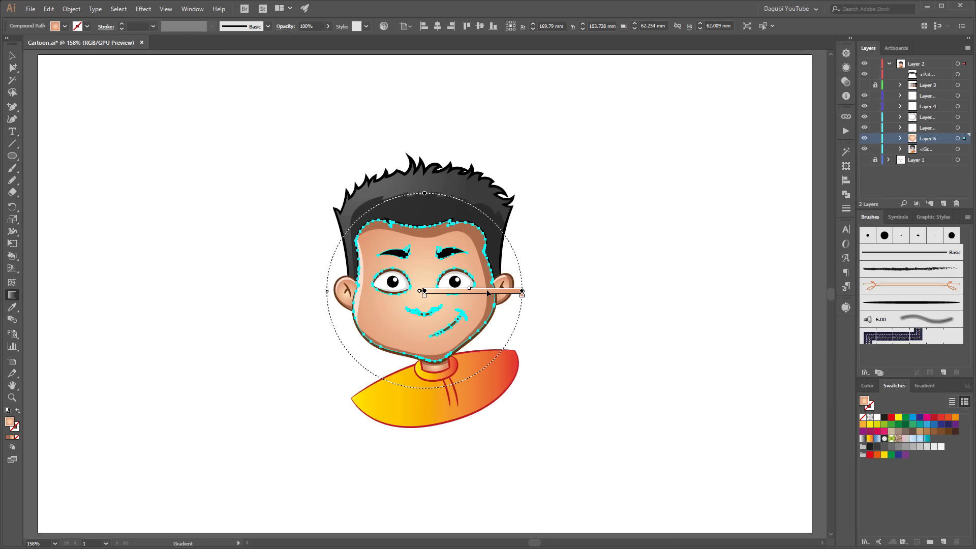
{"action": "left_click_drag", "start_coordinate": [485, 294], "coordinate": [470, 287]}
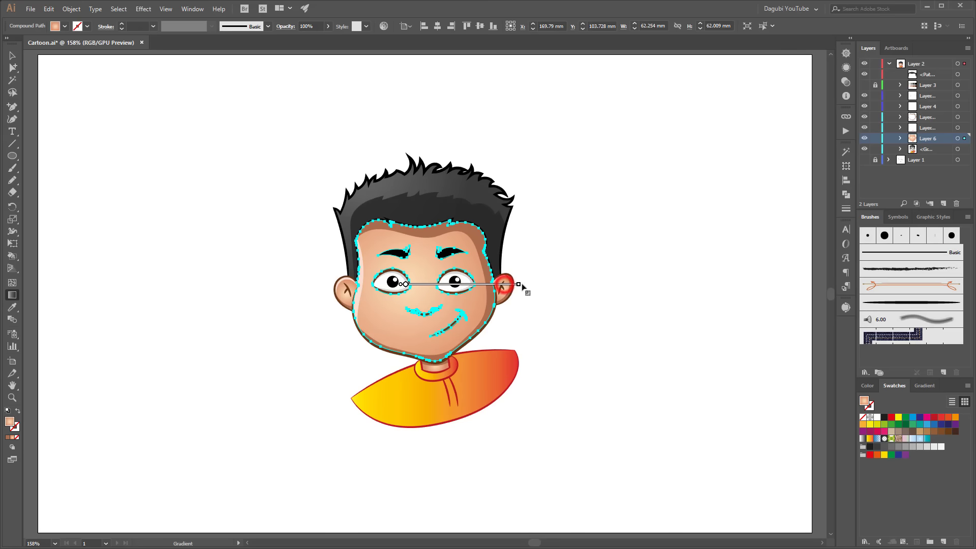
{"action": "left_click_drag", "start_coordinate": [505, 286], "coordinate": [524, 284]}
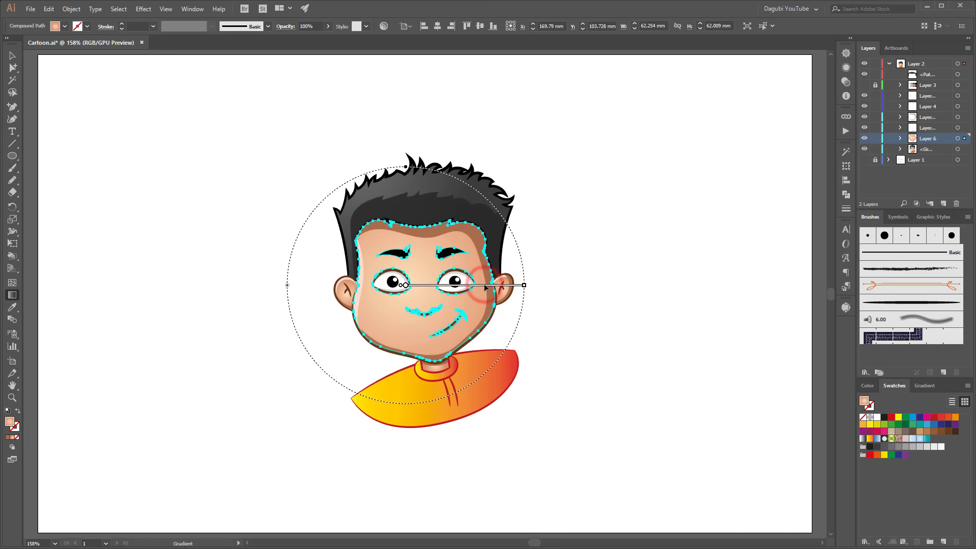
{"action": "scroll", "coordinate": [502, 291], "scroll_direction": "up", "scroll_amount": 2}
{"action": "scroll", "coordinate": [502, 290], "scroll_direction": "up", "scroll_amount": 2}
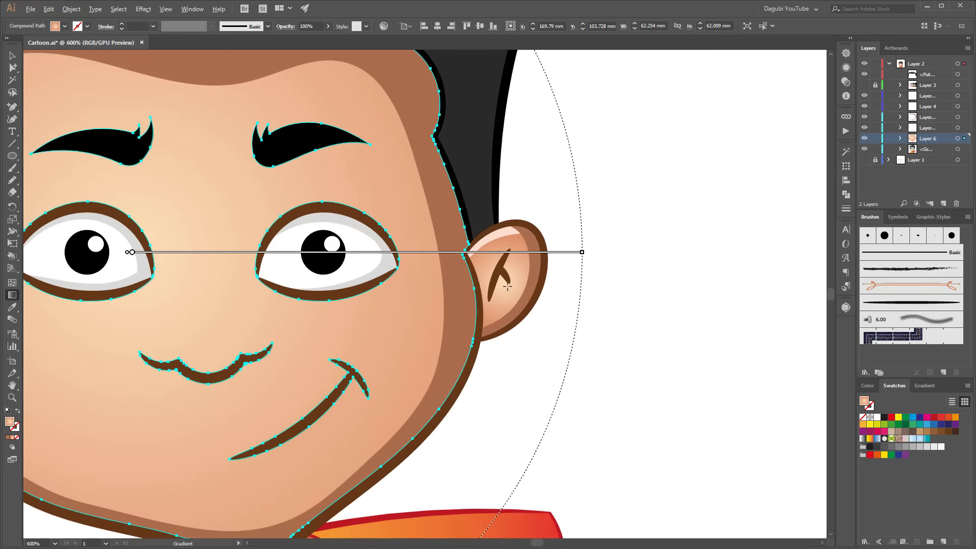
{"action": "left_click", "coordinate": [693, 283]}
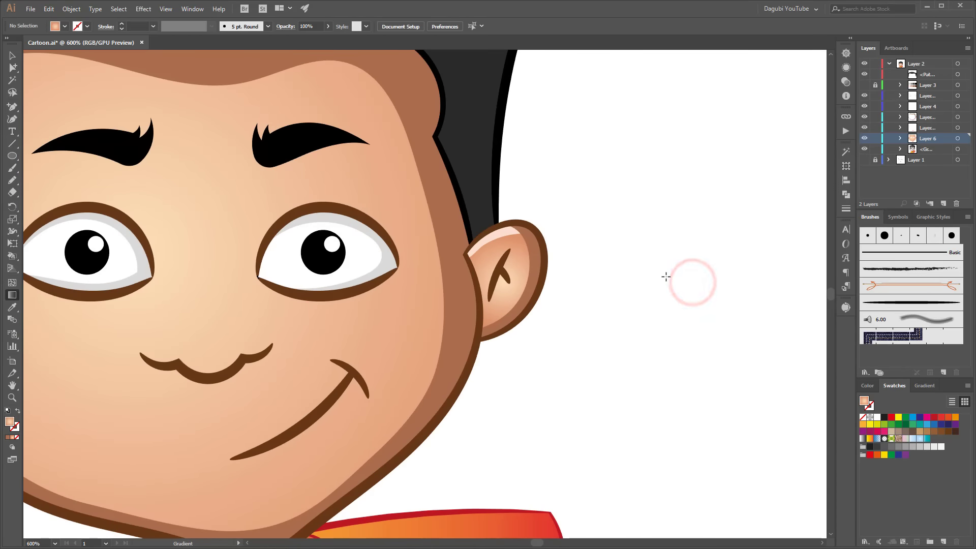
Stretch the ear's radial shading upward and shift the neck's highlight toward the left
{"action": "key", "text": "ctrl+alt"}
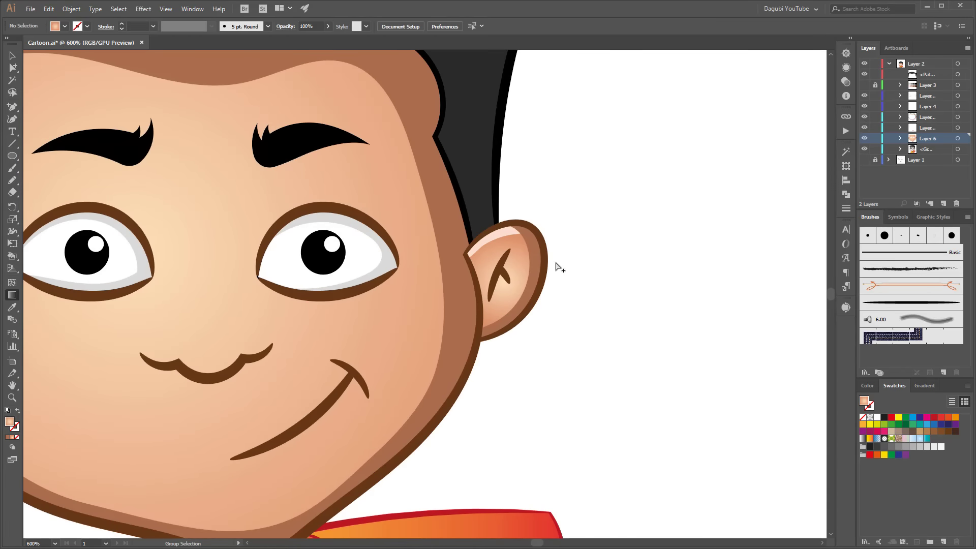
{"action": "left_click", "coordinate": [524, 265], "text": "ctrl+alt"}
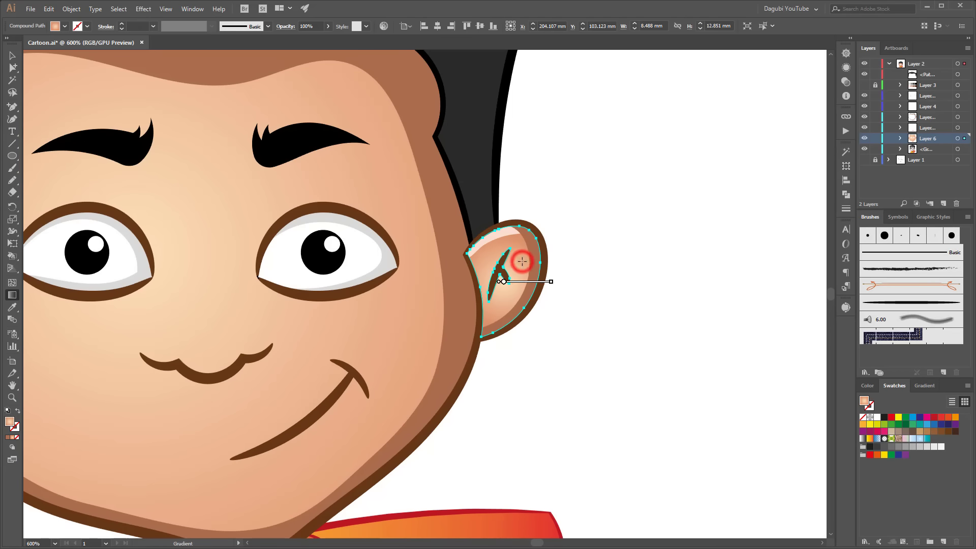
{"action": "left_click_drag", "start_coordinate": [553, 282], "coordinate": [559, 262]}
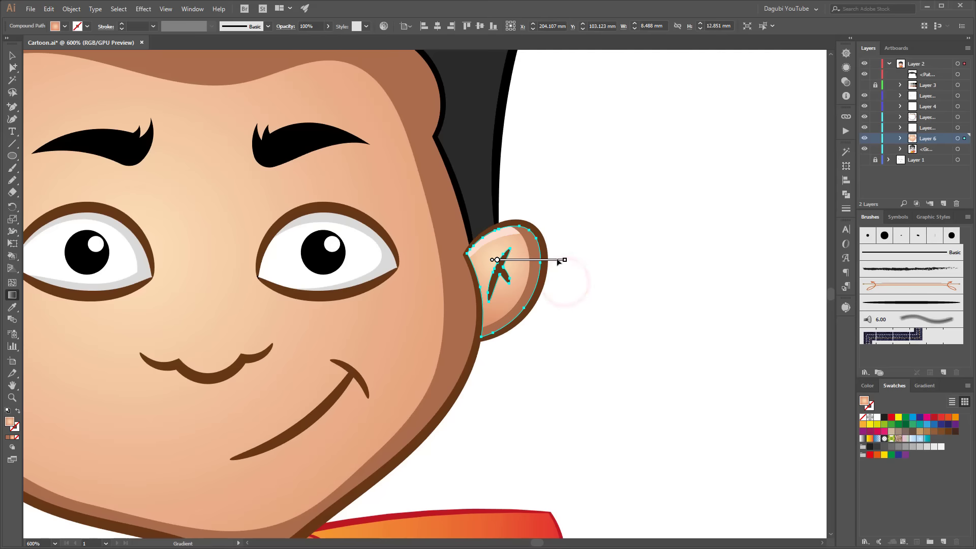
{"action": "left_click_drag", "start_coordinate": [295, 392], "coordinate": [487, 189]}
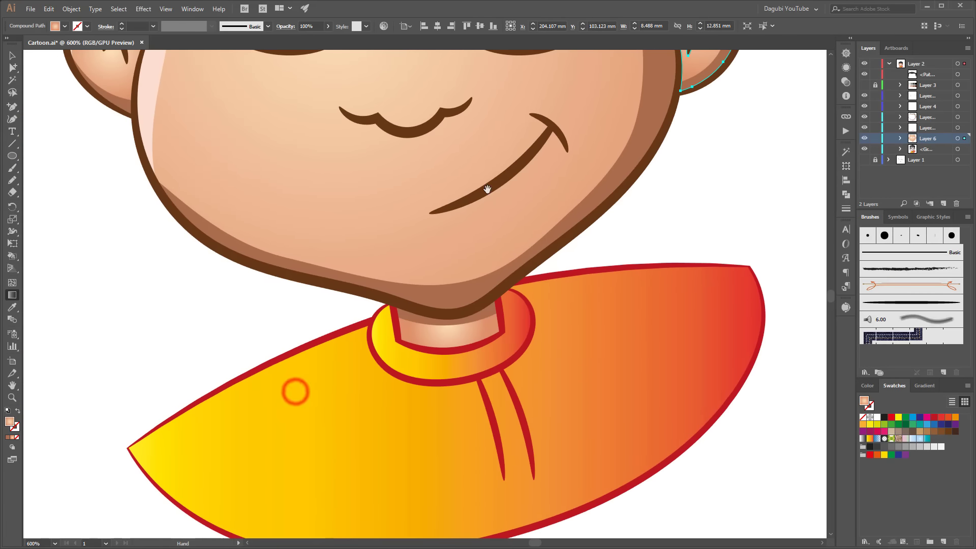
{"action": "left_click", "coordinate": [465, 333], "text": "ctrl+alt"}
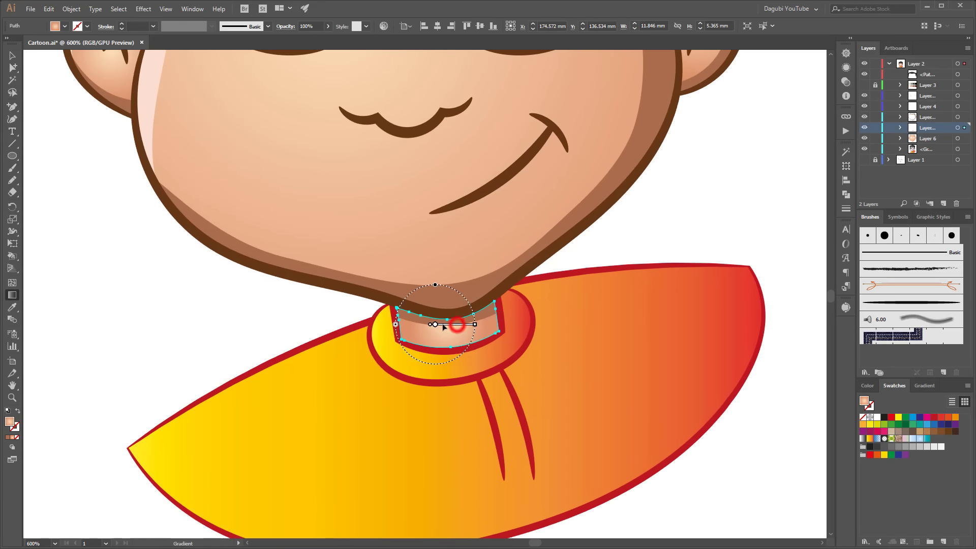
{"action": "mouse_move", "coordinate": [458, 327]}
{"action": "left_mouse_down"}
{"action": "mouse_move", "coordinate": [436, 327]}
{"action": "mouse_move", "coordinate": [518, 324]}
{"action": "mouse_move", "coordinate": [470, 320]}
{"action": "left_mouse_up"}
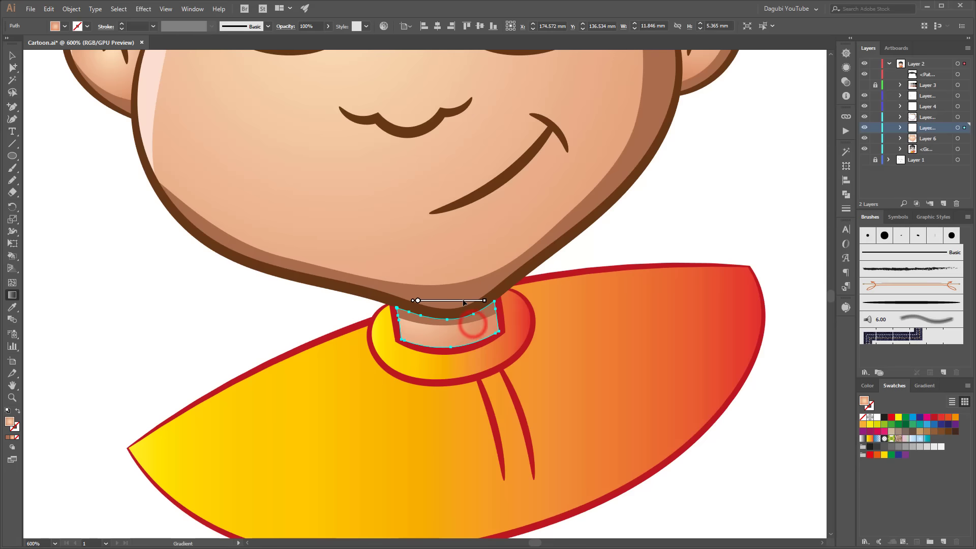
Enlarge the radial shading on the boy's other ear
{"action": "left_click_drag", "start_coordinate": [262, 180], "coordinate": [558, 433]}
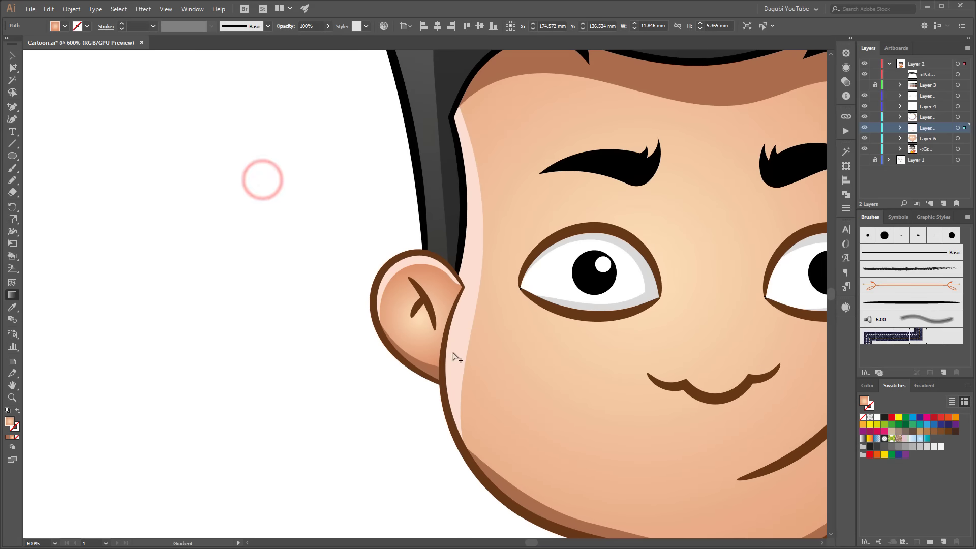
{"action": "left_click", "coordinate": [416, 341]}
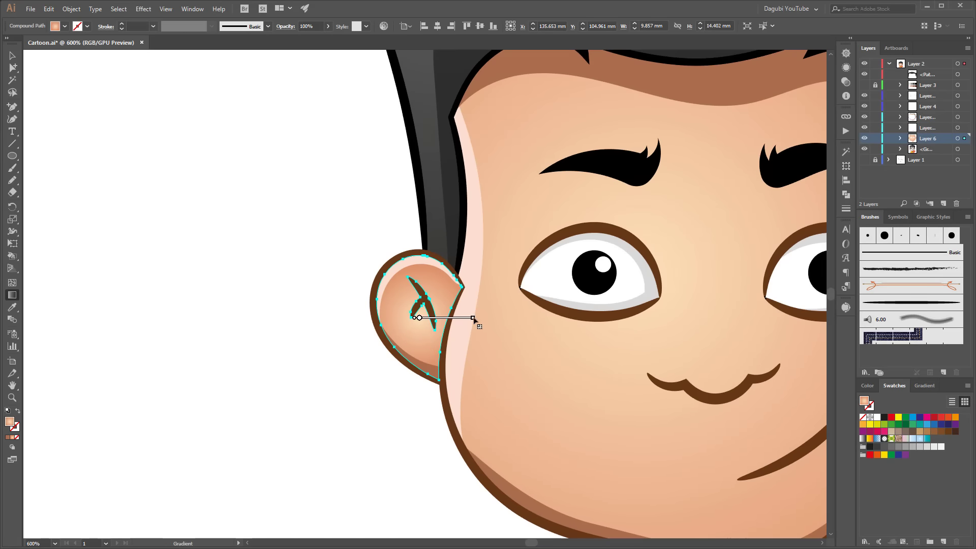
{"action": "mouse_move", "coordinate": [473, 318]}
{"action": "left_mouse_down"}
{"action": "mouse_move", "coordinate": [529, 317]}
{"action": "mouse_move", "coordinate": [482, 282]}
{"action": "left_mouse_up"}
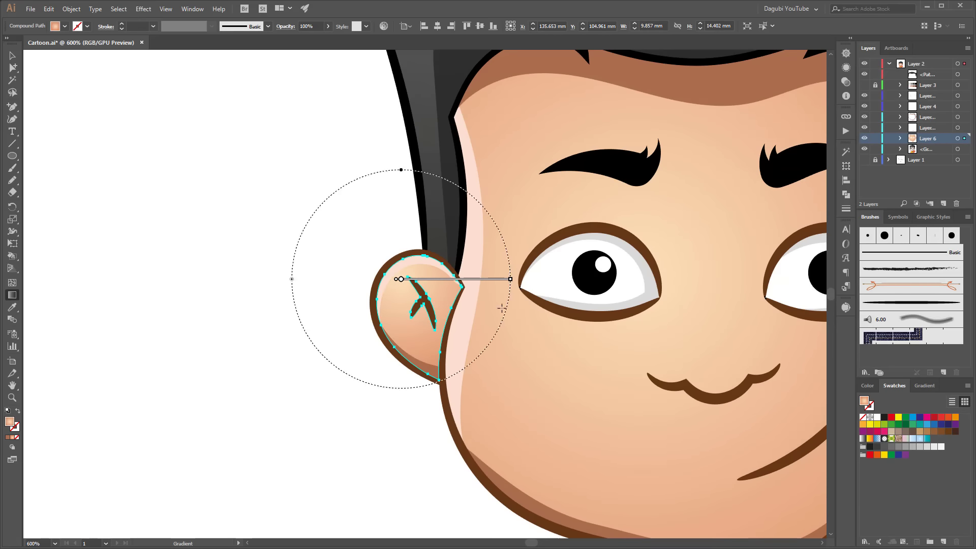
{"action": "key", "text": "ctrl+0"}
Collapse Layer 2, target Layer 1 and create new empty Layer 9 above it
{"action": "left_click", "coordinate": [721, 259]}
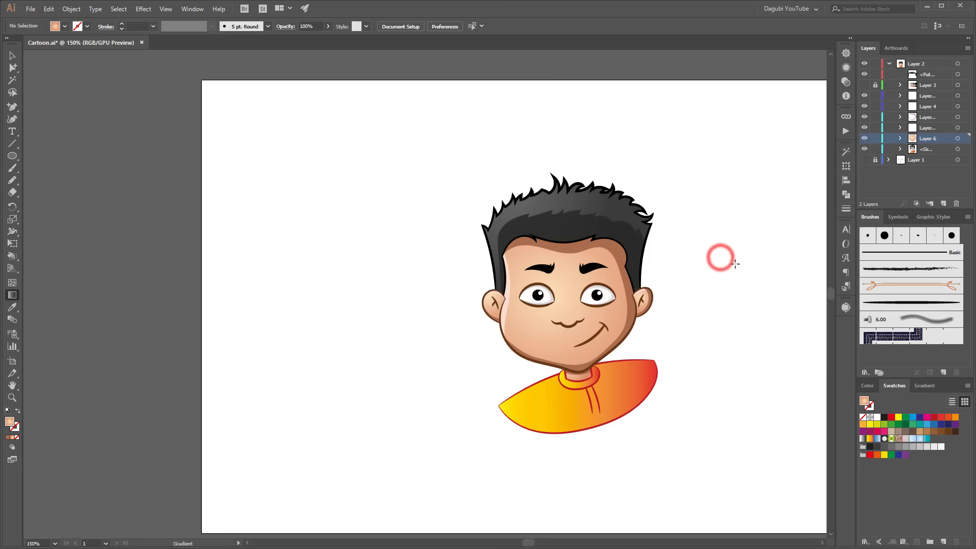
{"action": "left_click_drag", "start_coordinate": [746, 247], "coordinate": [638, 228]}
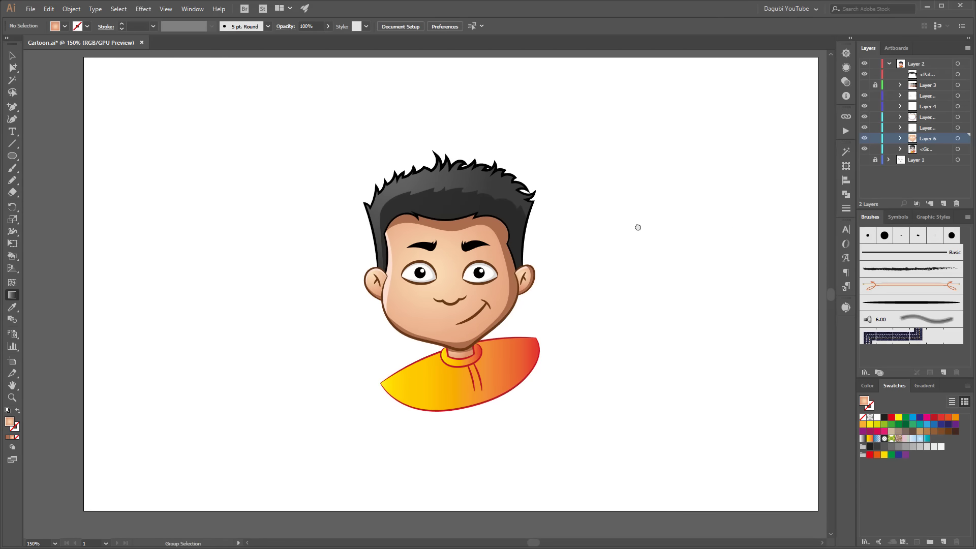
{"action": "key", "text": "ctrl+0"}
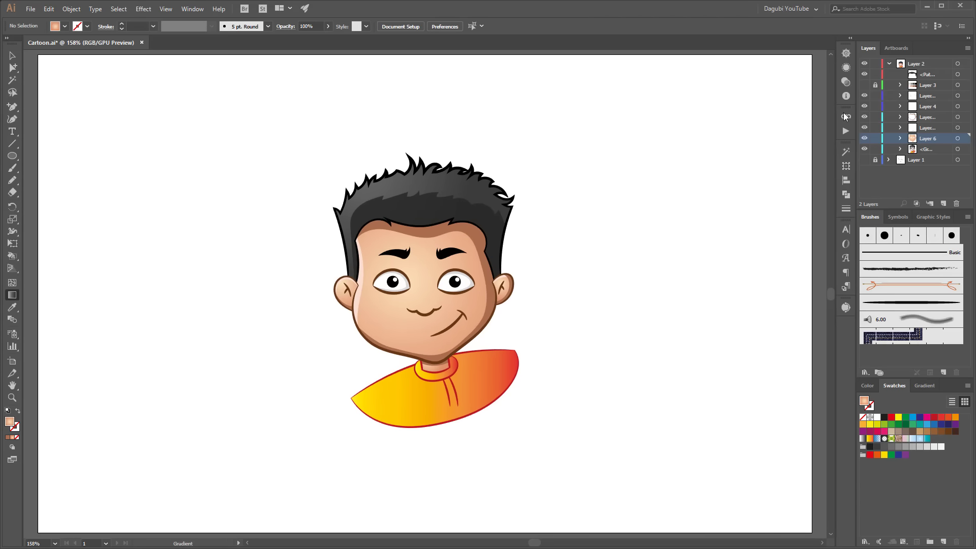
{"action": "left_click", "coordinate": [890, 64]}
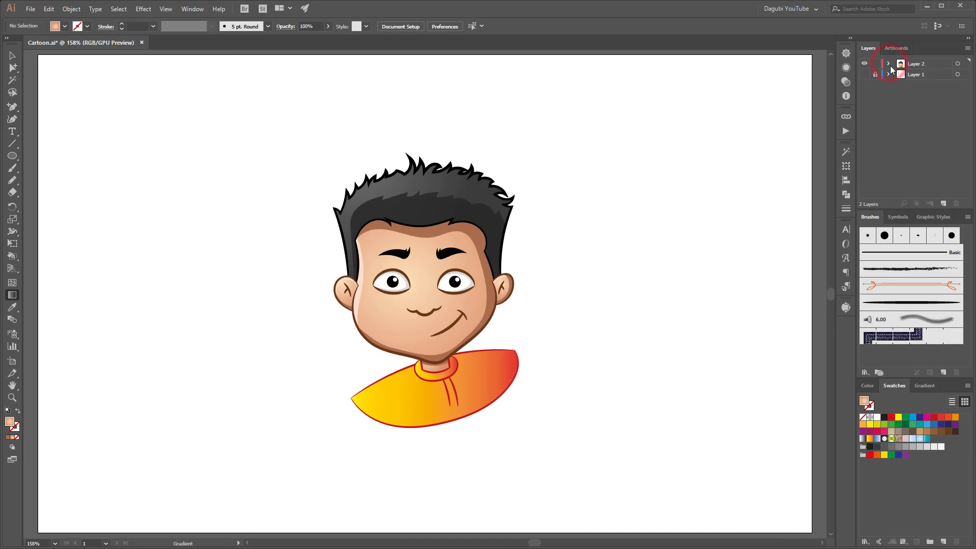
{"action": "left_click", "coordinate": [941, 75]}
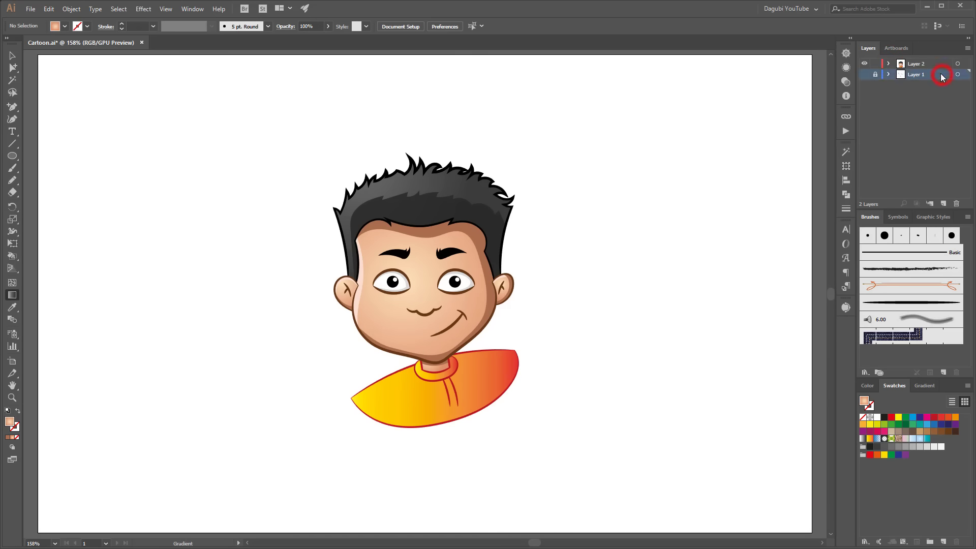
{"action": "left_click", "coordinate": [946, 203]}
{"action": "left_click", "coordinate": [11, 181]}
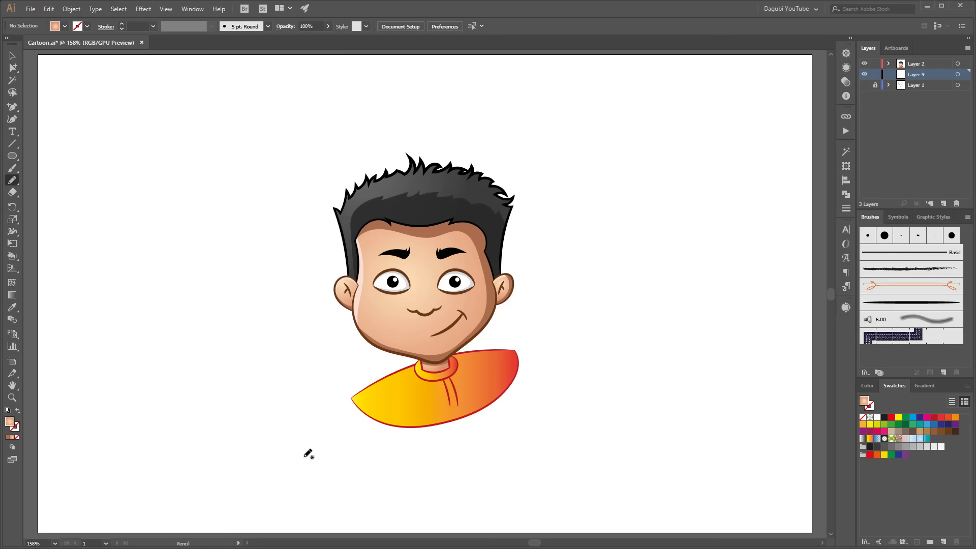
Draw a closed wavy pencil outline around the boy on Layer 9 as the background
{"action": "left_click_drag", "start_coordinate": [304, 455], "coordinate": [256, 248]}
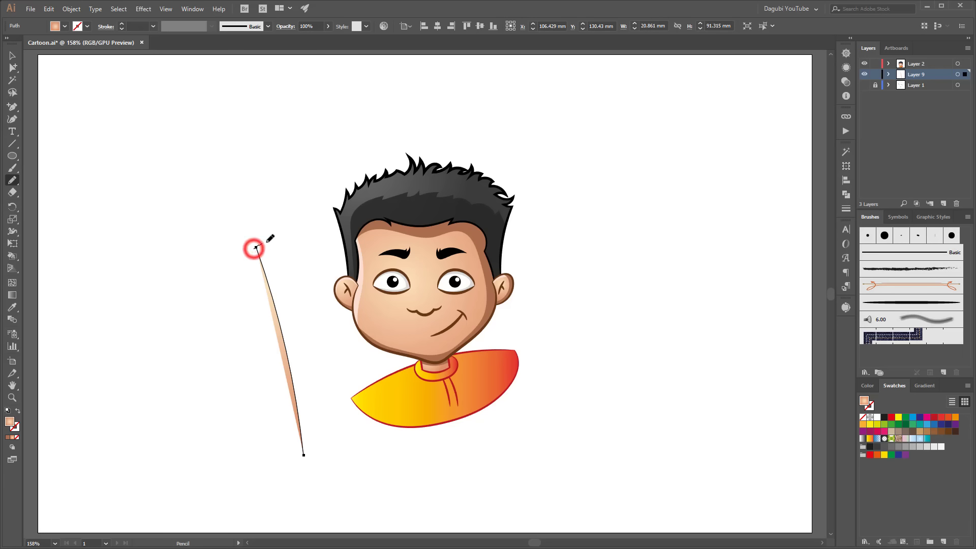
{"action": "mouse_move", "coordinate": [256, 248]}
{"action": "left_mouse_down"}
{"action": "mouse_move", "coordinate": [553, 164]}
{"action": "mouse_move", "coordinate": [625, 180]}
{"action": "mouse_move", "coordinate": [651, 253]}
{"action": "mouse_move", "coordinate": [636, 371]}
{"action": "mouse_move", "coordinate": [591, 476]}
{"action": "left_mouse_up"}
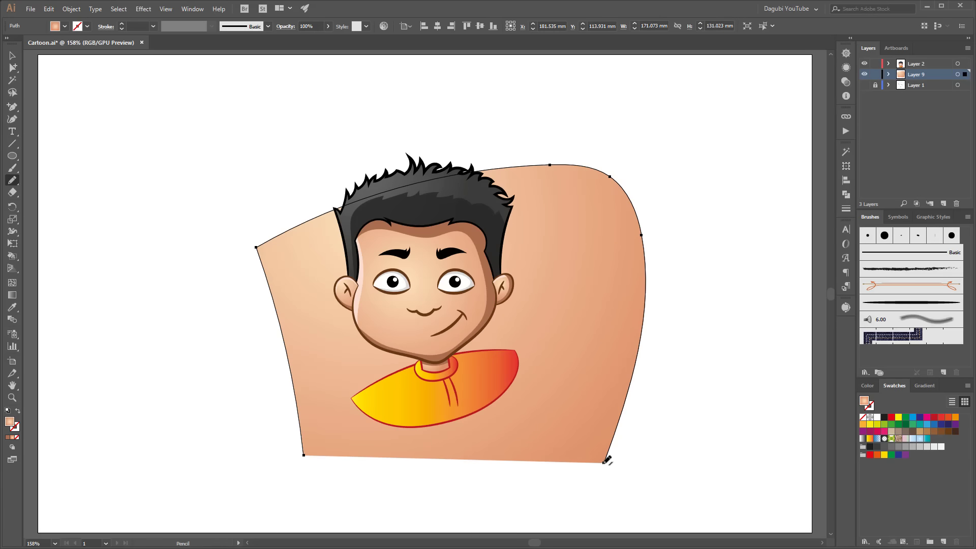
{"action": "left_click_drag", "start_coordinate": [604, 463], "coordinate": [382, 441]}
{"action": "left_click_drag", "start_coordinate": [305, 454], "coordinate": [304, 455]}
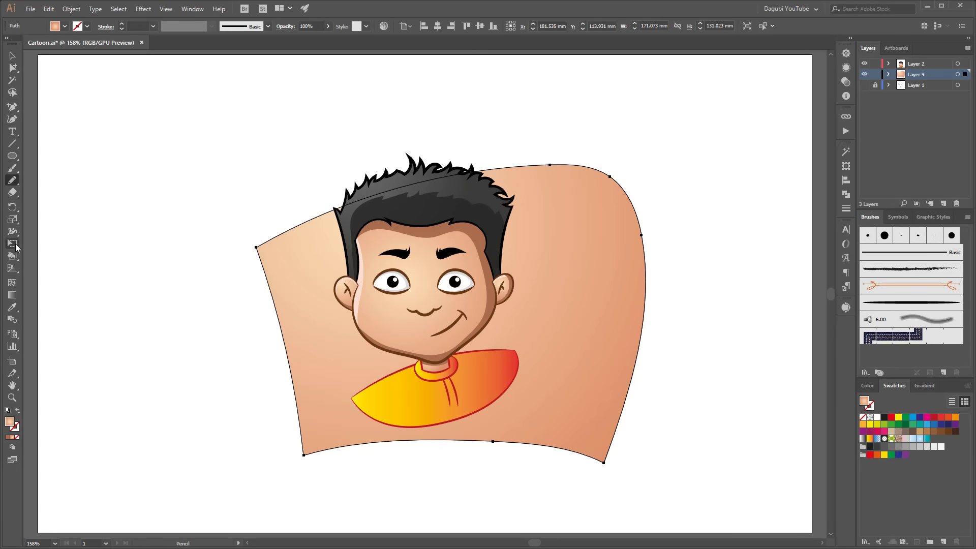
Narrow the backdrop from the right, lower its top, and clean up its bottom-right corner
{"action": "left_click", "coordinate": [12, 243]}
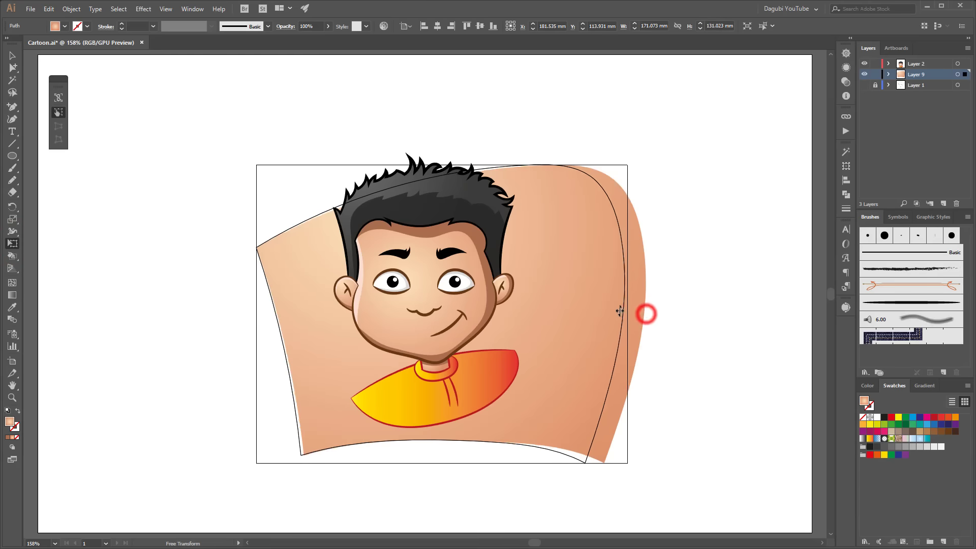
{"action": "left_click_drag", "start_coordinate": [646, 314], "coordinate": [599, 314]}
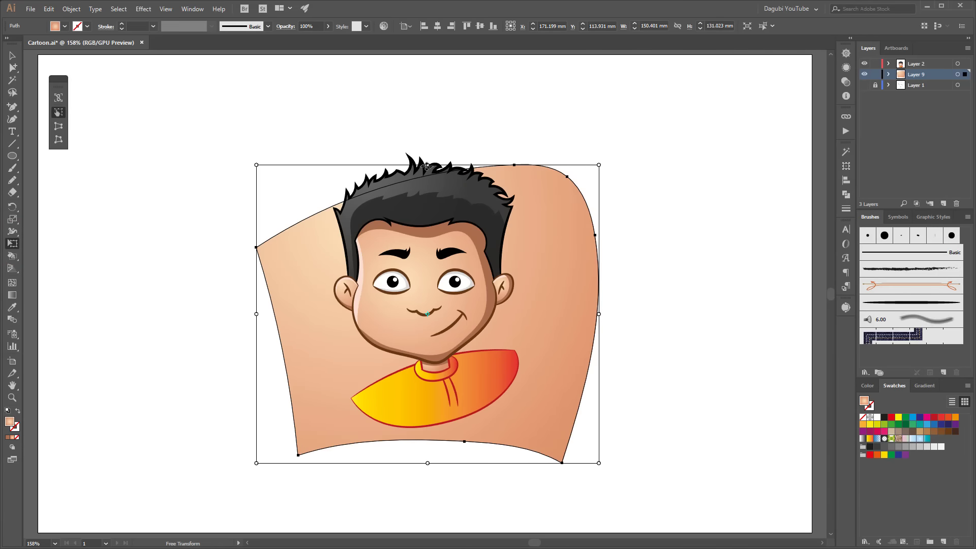
{"action": "left_click_drag", "start_coordinate": [427, 165], "coordinate": [427, 183]}
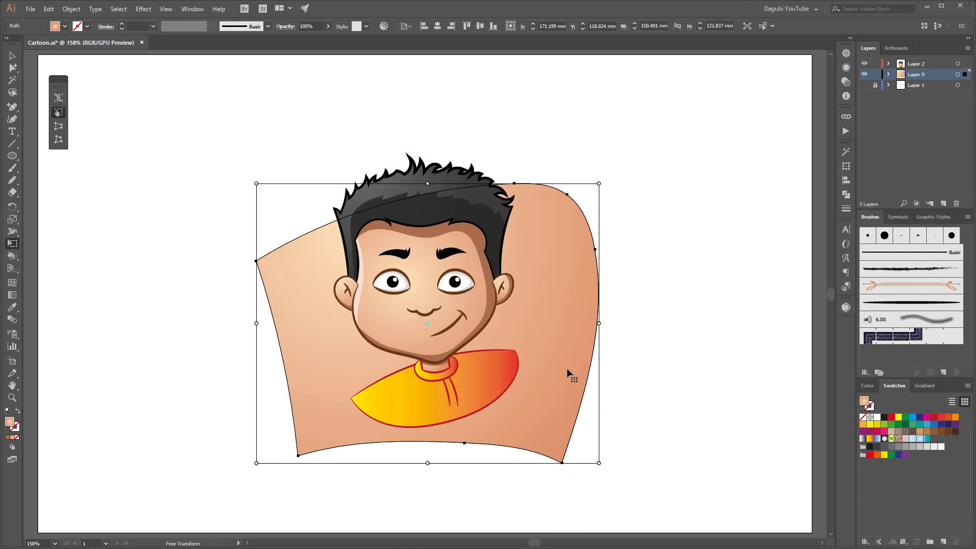
{"action": "left_click", "coordinate": [13, 68]}
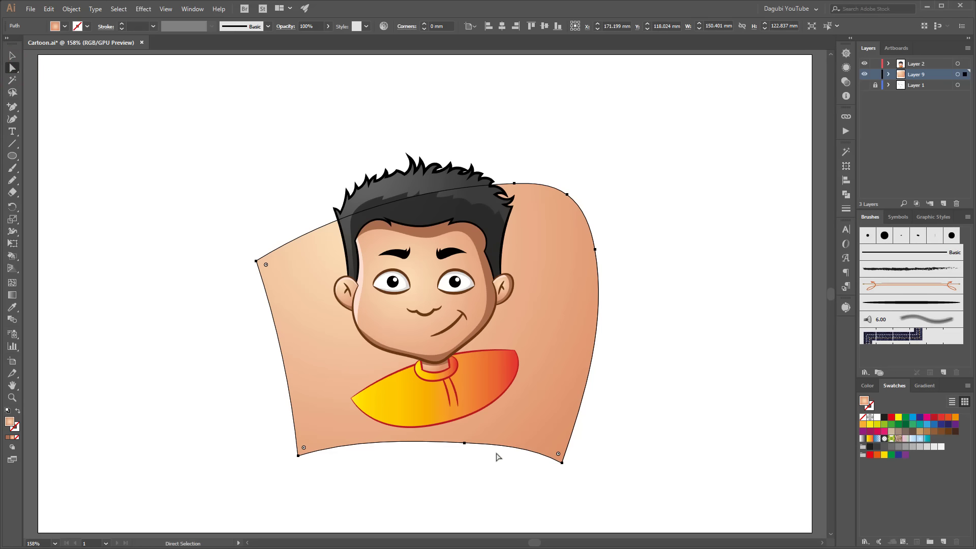
{"action": "left_click", "coordinate": [465, 444]}
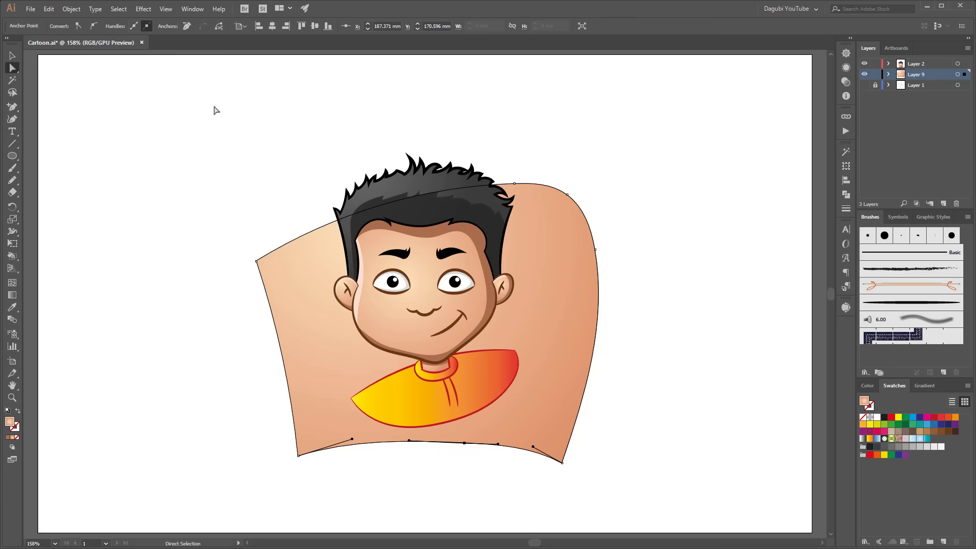
{"action": "left_click", "coordinate": [187, 26]}
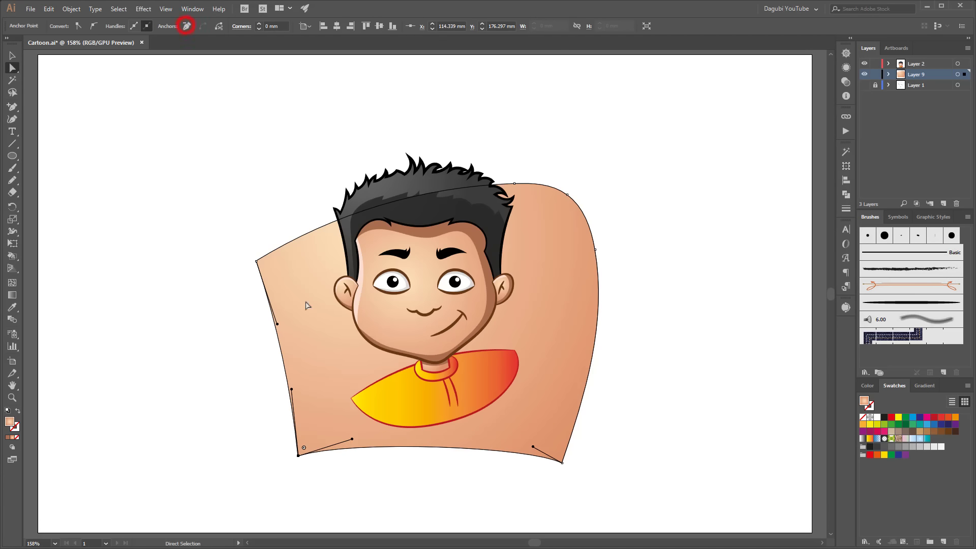
{"action": "left_click", "coordinate": [563, 463]}
{"action": "mouse_move", "coordinate": [562, 463]}
{"action": "left_mouse_down"}
{"action": "mouse_move", "coordinate": [570, 439]}
{"action": "mouse_move", "coordinate": [534, 429]}
{"action": "left_mouse_up"}
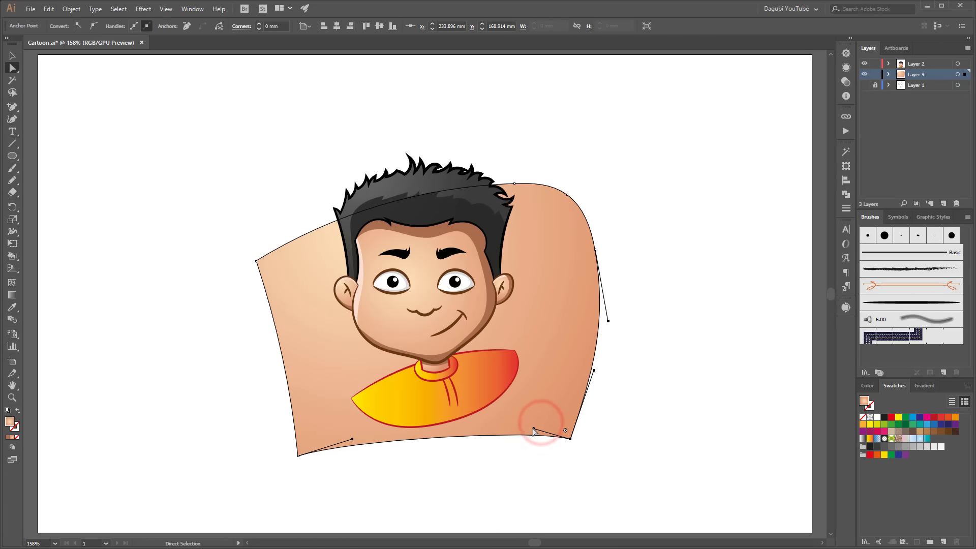
Curve the backdrop's top-left and bottom-left edges, then narrow it to 143.344 mm wide
{"action": "left_click", "coordinate": [562, 319]}
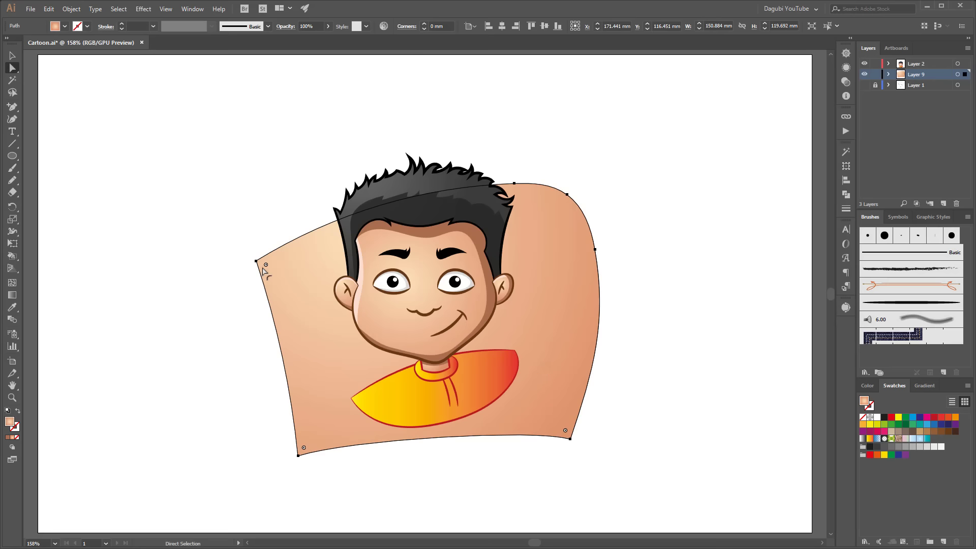
{"action": "left_click_drag", "start_coordinate": [256, 261], "coordinate": [260, 279]}
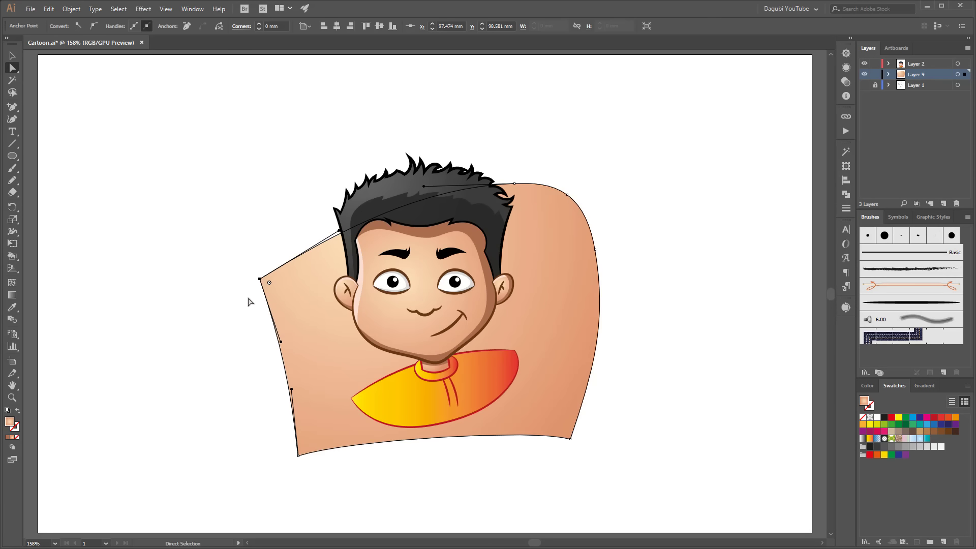
{"action": "left_click_drag", "start_coordinate": [340, 232], "coordinate": [325, 224]}
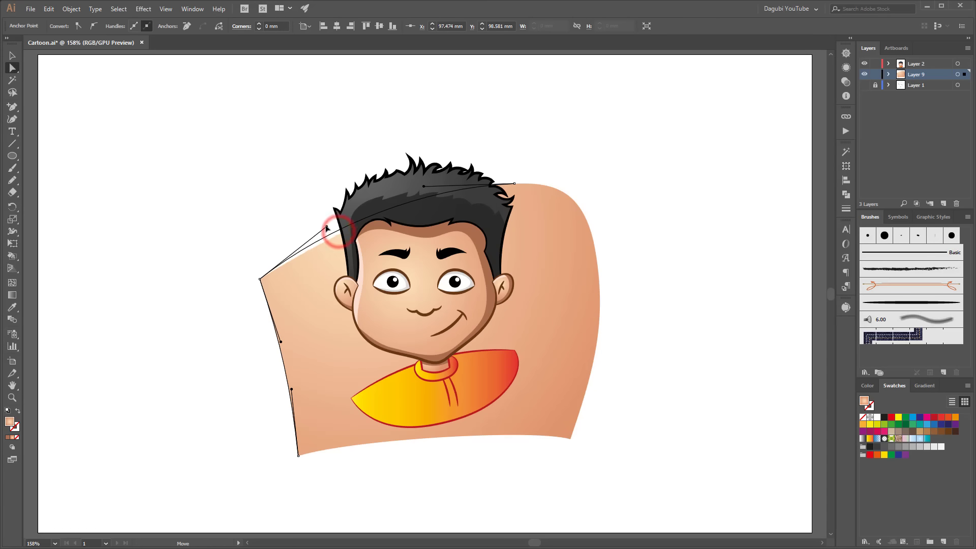
{"action": "left_click_drag", "start_coordinate": [313, 311], "coordinate": [315, 309]}
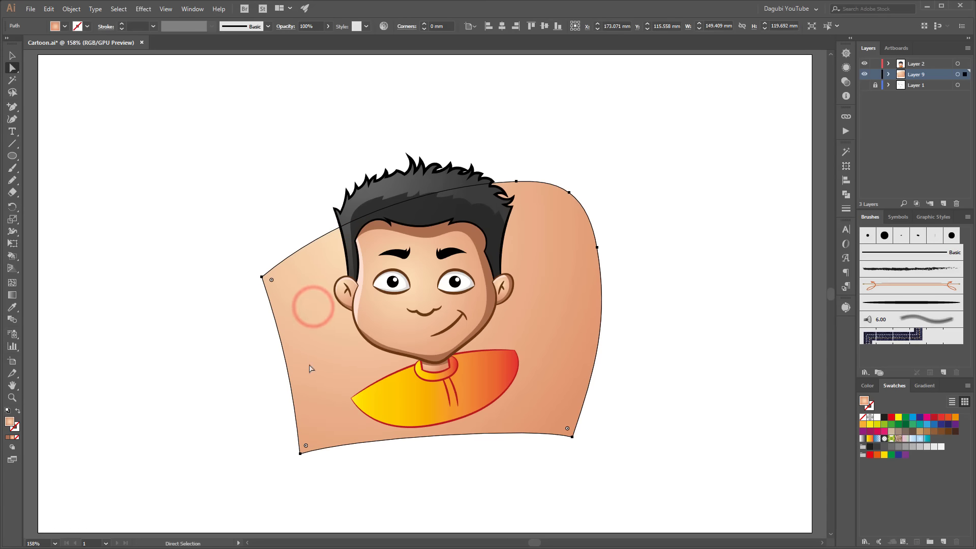
{"action": "left_click", "coordinate": [300, 453]}
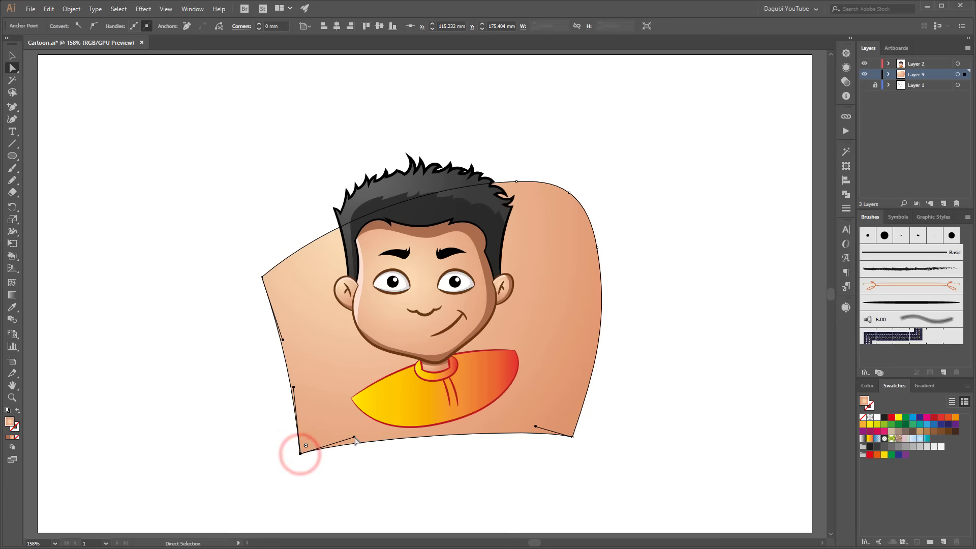
{"action": "left_click_drag", "start_coordinate": [353, 434], "coordinate": [352, 441]}
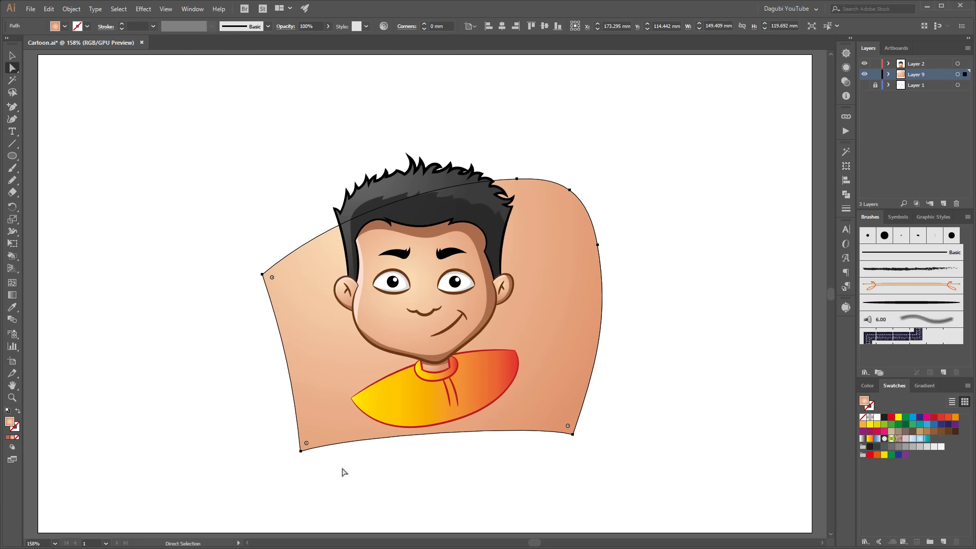
{"action": "left_click", "coordinate": [12, 243]}
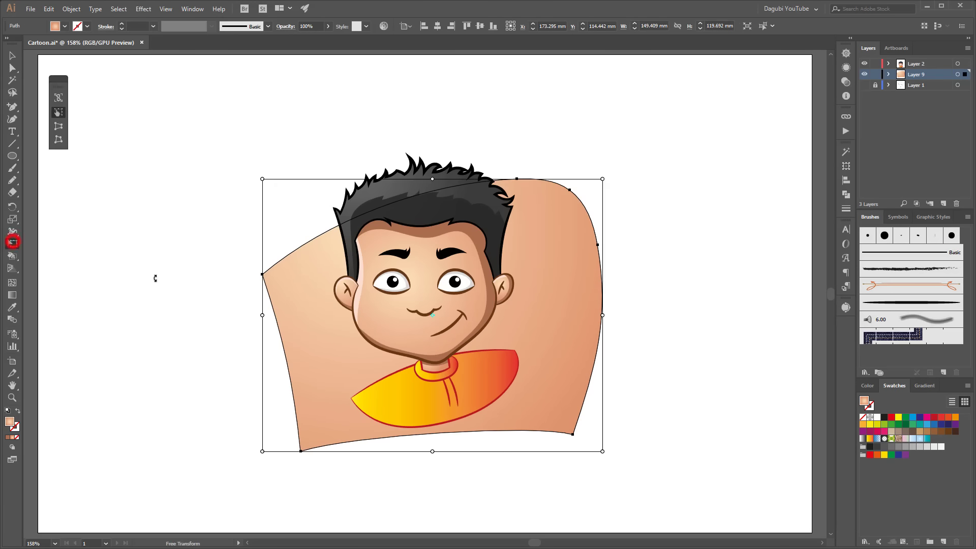
{"action": "left_click_drag", "start_coordinate": [602, 312], "coordinate": [568, 301]}
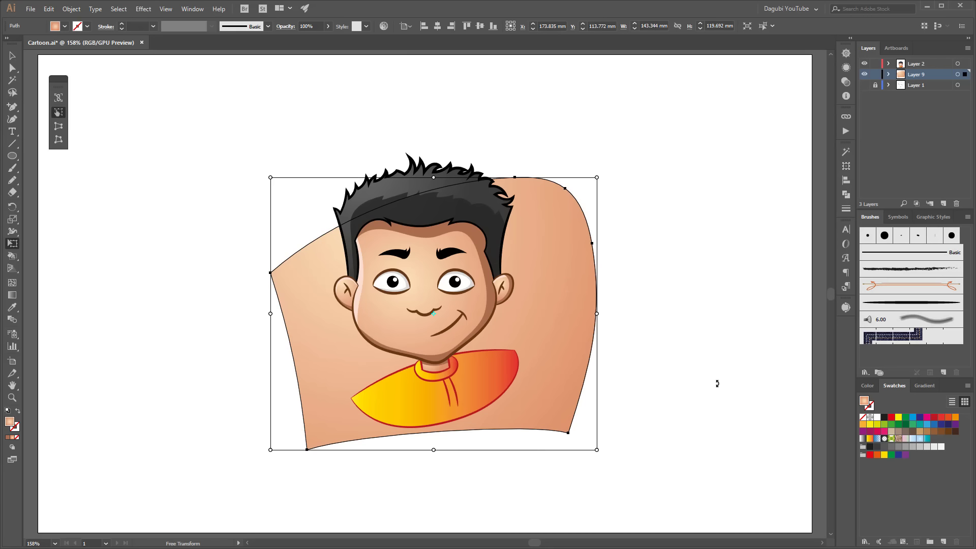
Fill the backdrop with a radial Summer Turquoise gradient centred on the boy's collar
{"action": "left_click", "coordinate": [927, 440]}
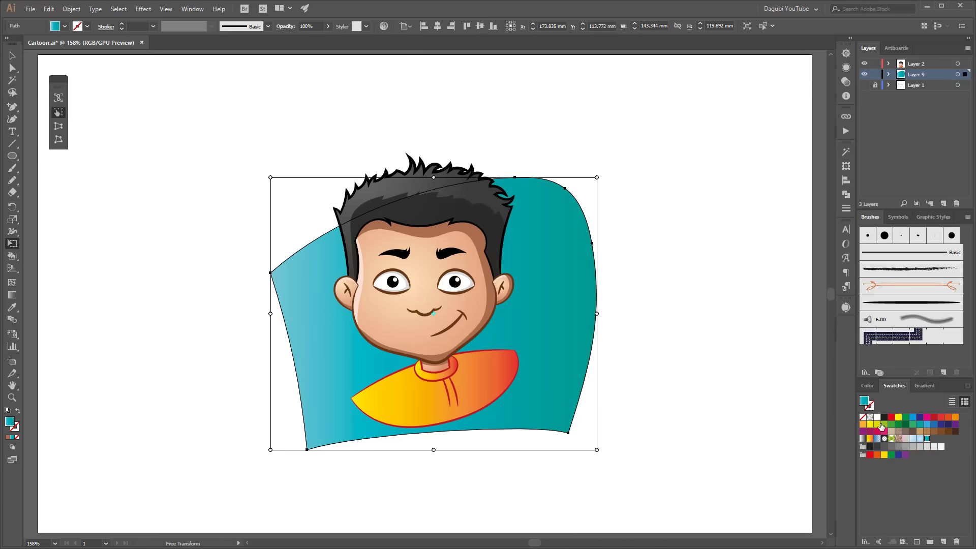
{"action": "left_click", "coordinate": [927, 385]}
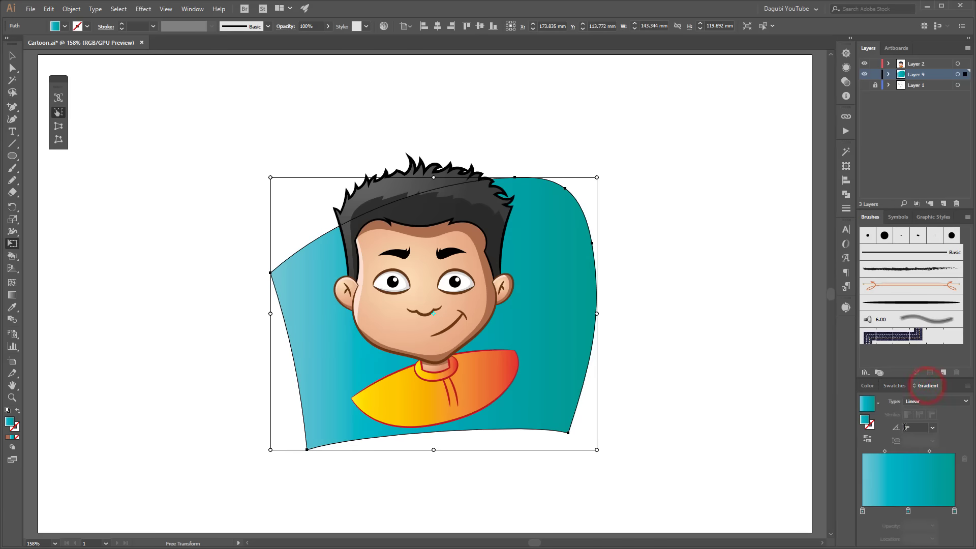
{"action": "left_click", "coordinate": [921, 401]}
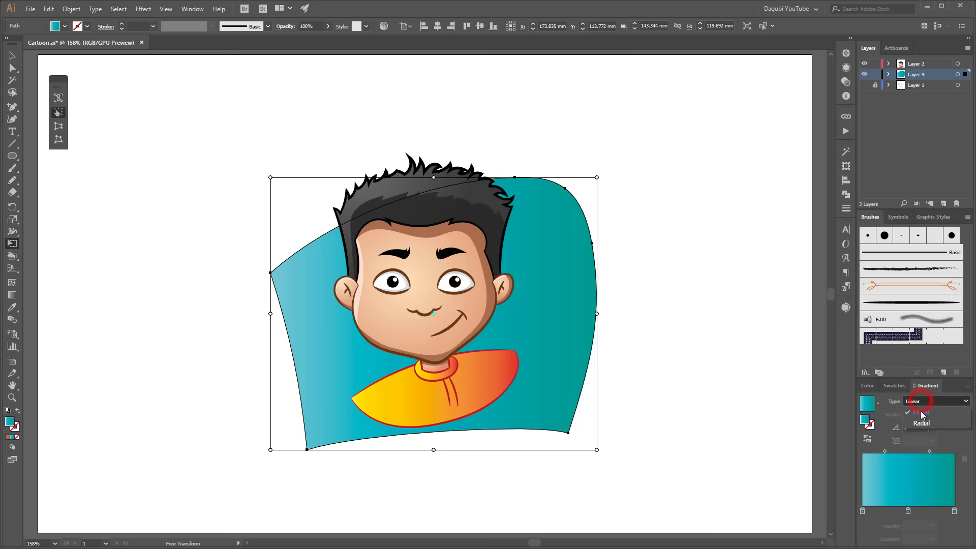
{"action": "left_click", "coordinate": [922, 423]}
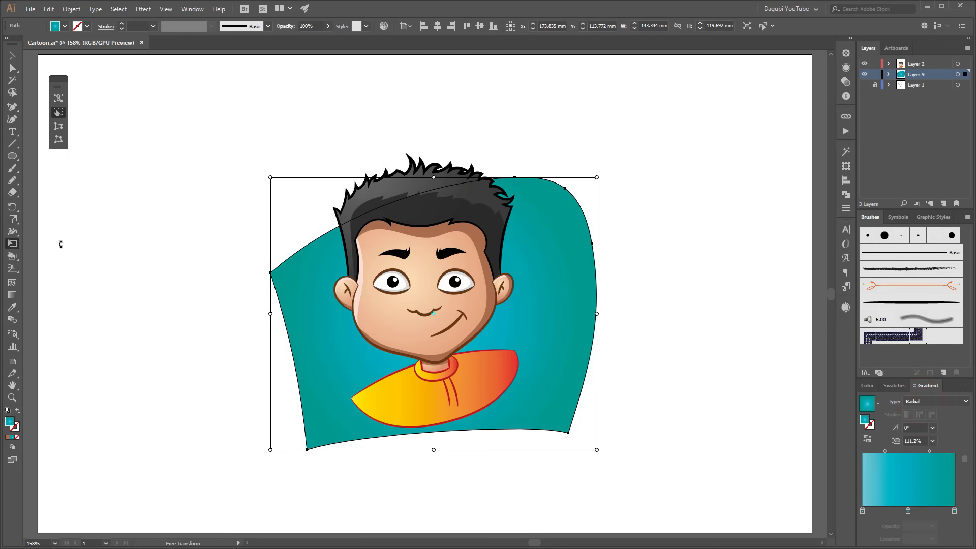
{"action": "left_click", "coordinate": [13, 296]}
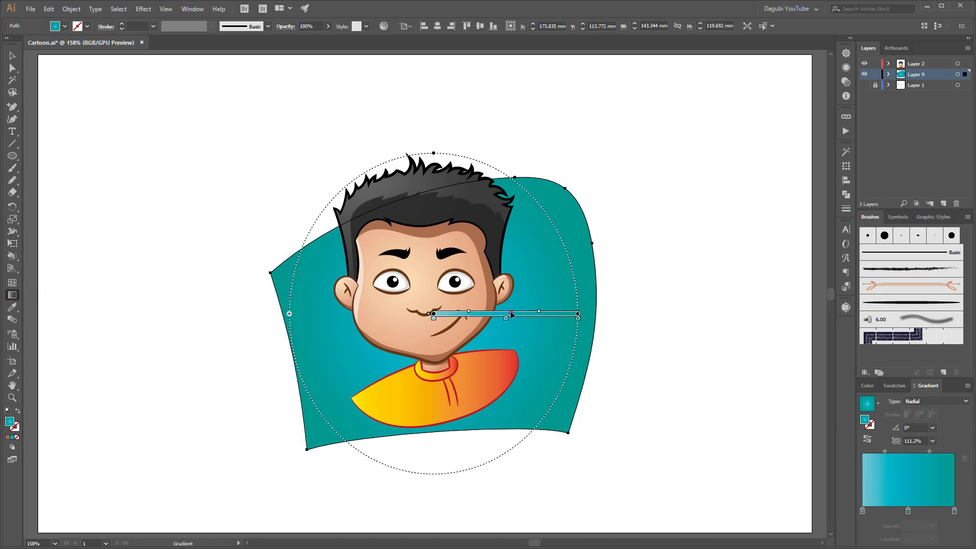
{"action": "left_click_drag", "start_coordinate": [512, 315], "coordinate": [514, 363]}
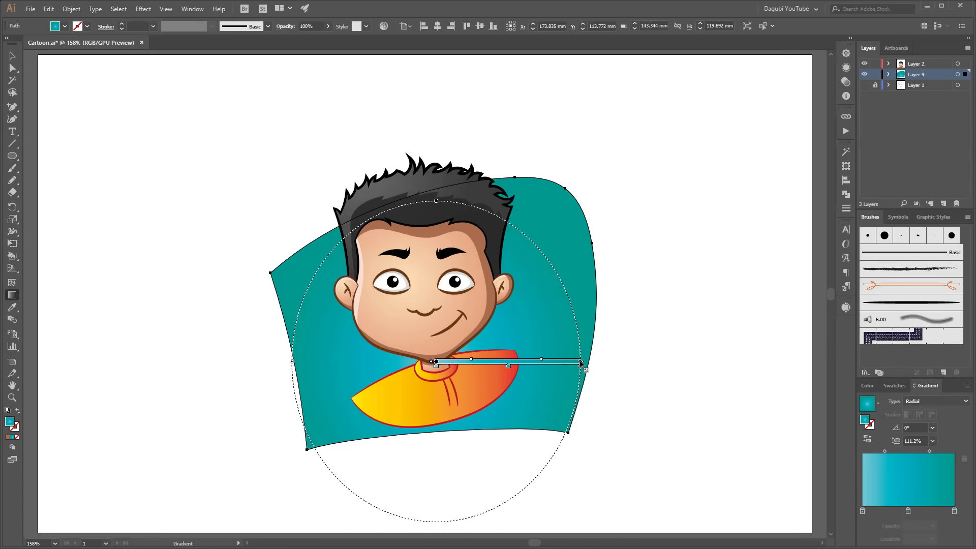
{"action": "left_click_drag", "start_coordinate": [582, 364], "coordinate": [651, 362]}
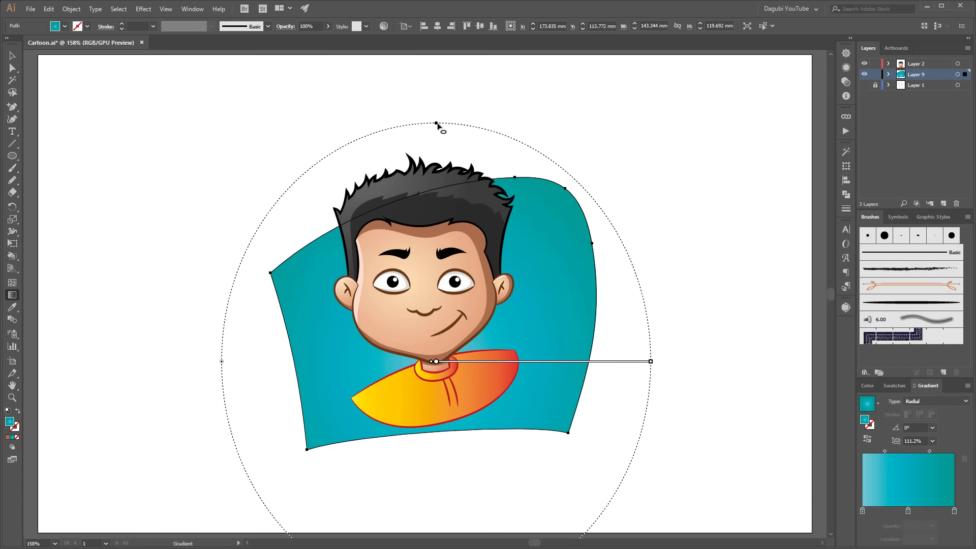
{"action": "left_click_drag", "start_coordinate": [436, 124], "coordinate": [437, 138]}
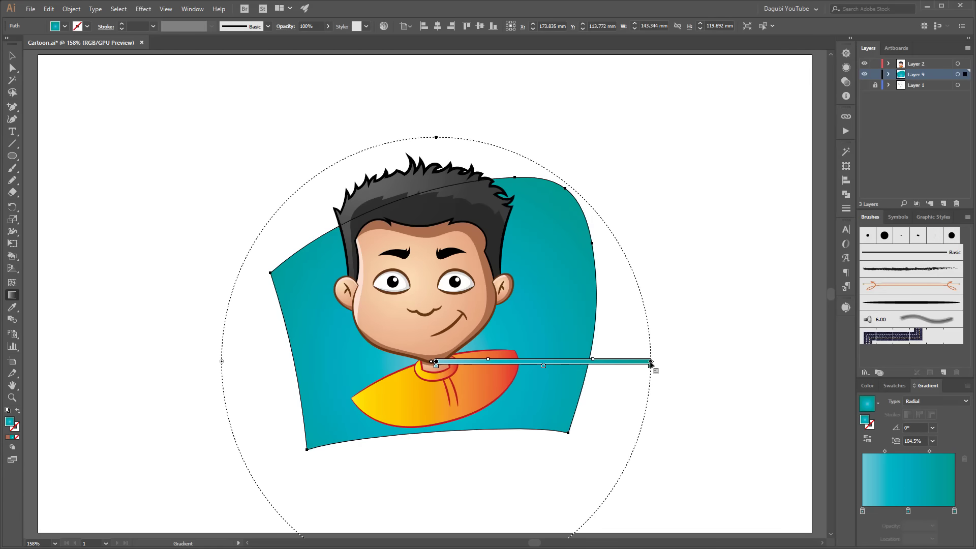
{"action": "left_click_drag", "start_coordinate": [650, 361], "coordinate": [611, 362]}
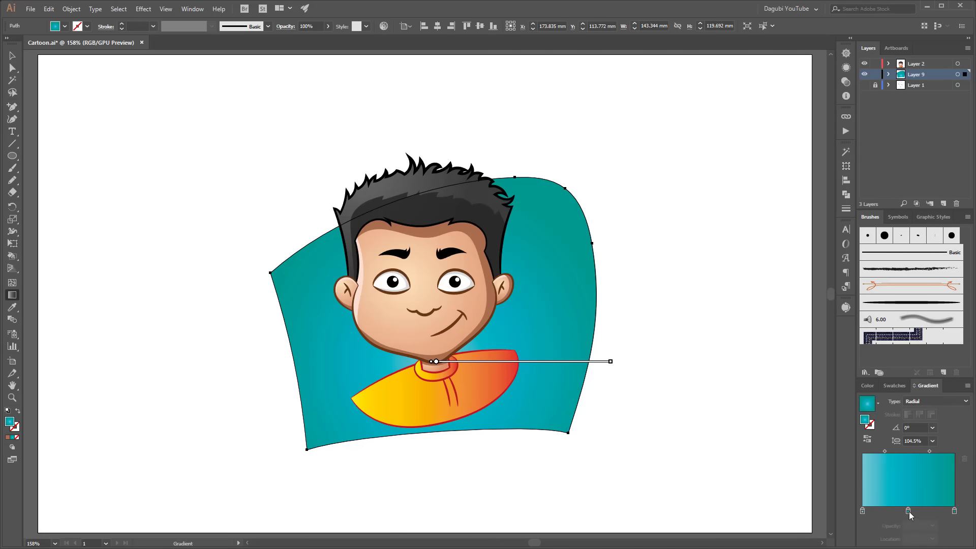
Reduce the gradient to two stops and lighten the centre stop to mint
{"action": "left_click_drag", "start_coordinate": [909, 510], "coordinate": [863, 510]}
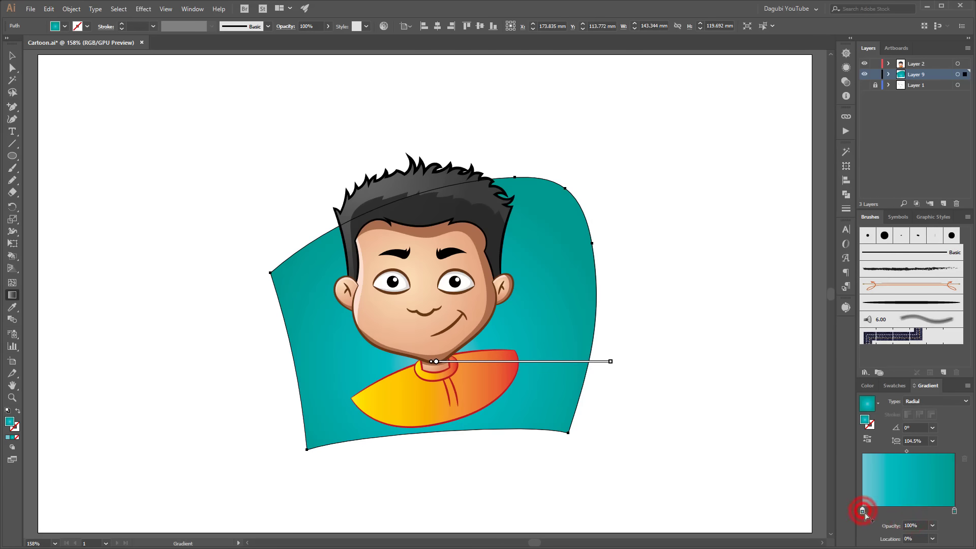
{"action": "left_click", "coordinate": [863, 510]}
{"action": "double_click", "coordinate": [862, 510]}
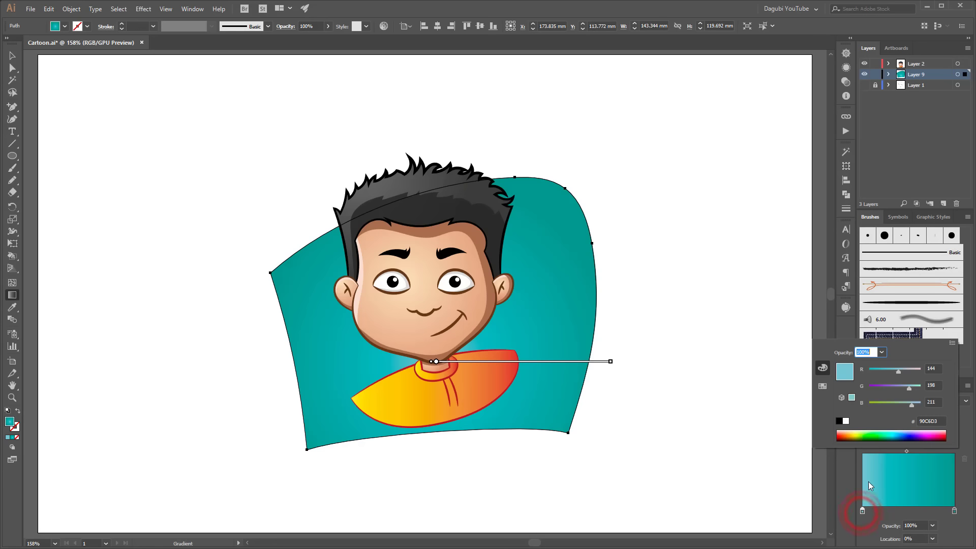
{"action": "left_click_drag", "start_coordinate": [899, 373], "coordinate": [919, 389]}
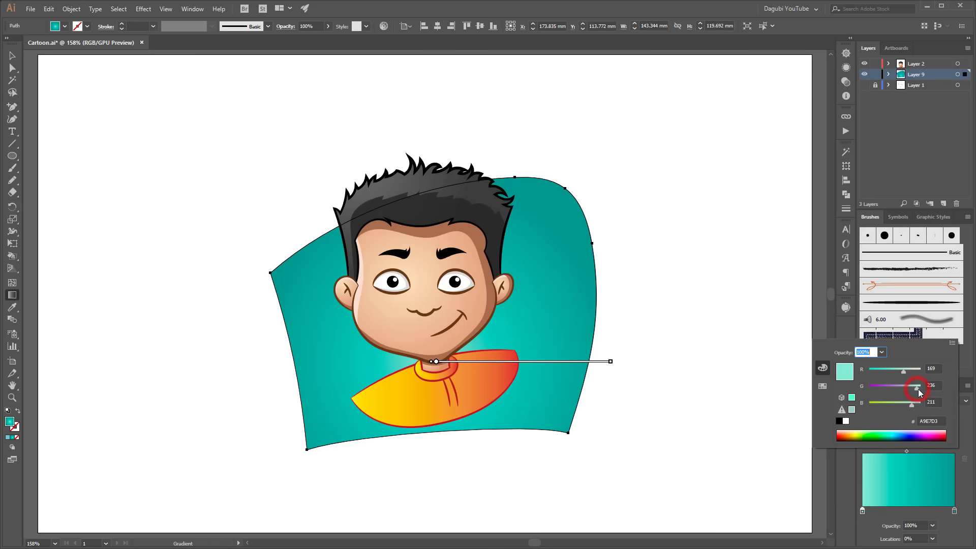
{"action": "left_click", "coordinate": [729, 363]}
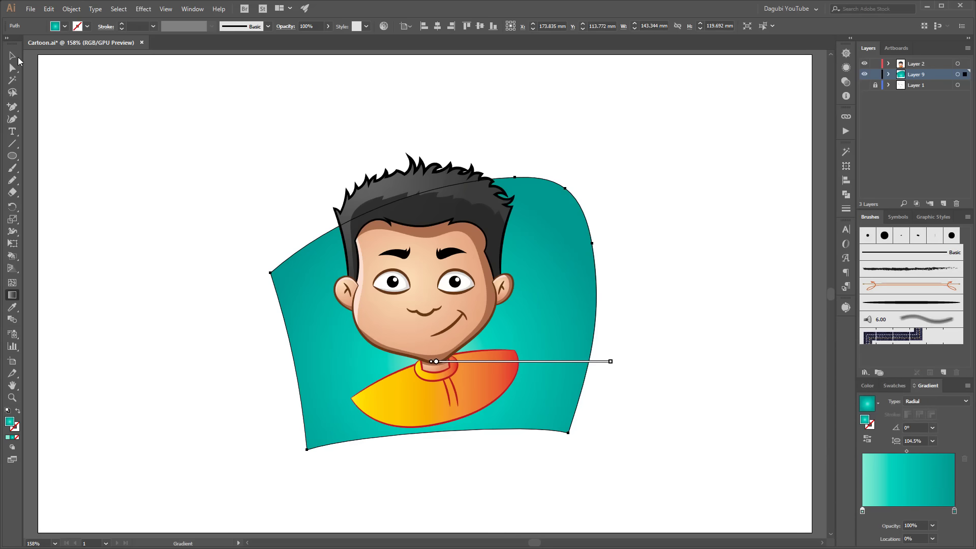
Choose the tapered art brush, paint a trial teal stroke, then delete it
{"action": "left_click", "coordinate": [12, 169]}
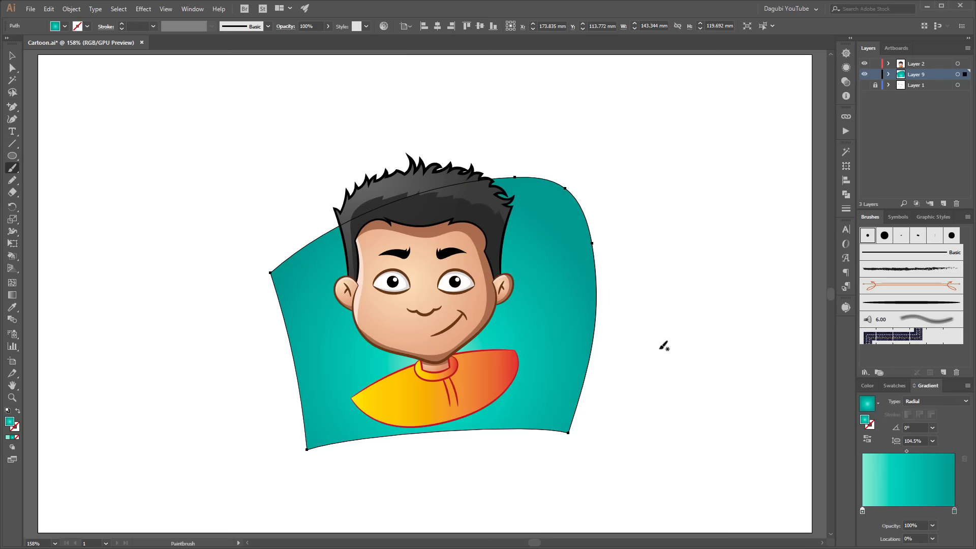
{"action": "left_click", "coordinate": [704, 327], "text": "ctrl"}
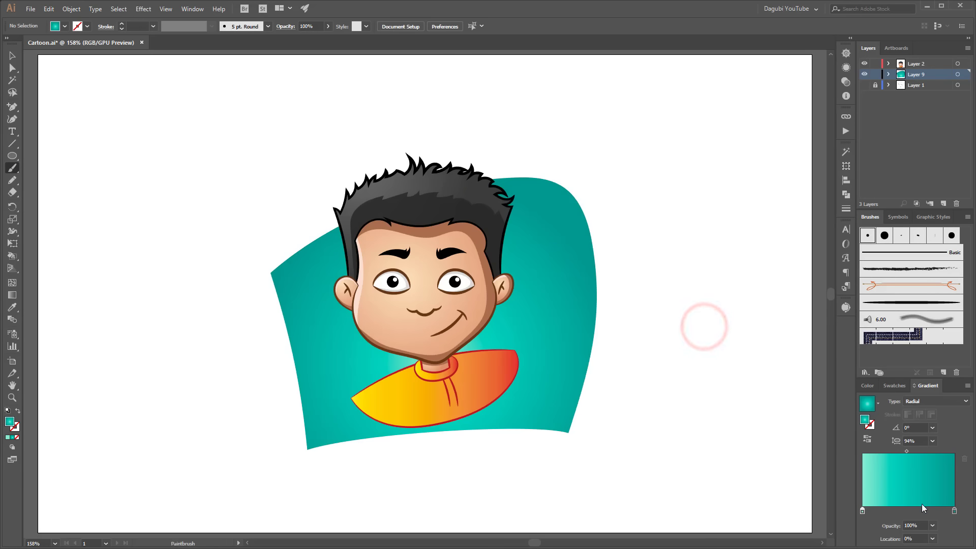
{"action": "mouse_move", "coordinate": [955, 511]}
{"action": "left_mouse_down"}
{"action": "mouse_move", "coordinate": [933, 511]}
{"action": "mouse_move", "coordinate": [954, 511]}
{"action": "left_mouse_up"}
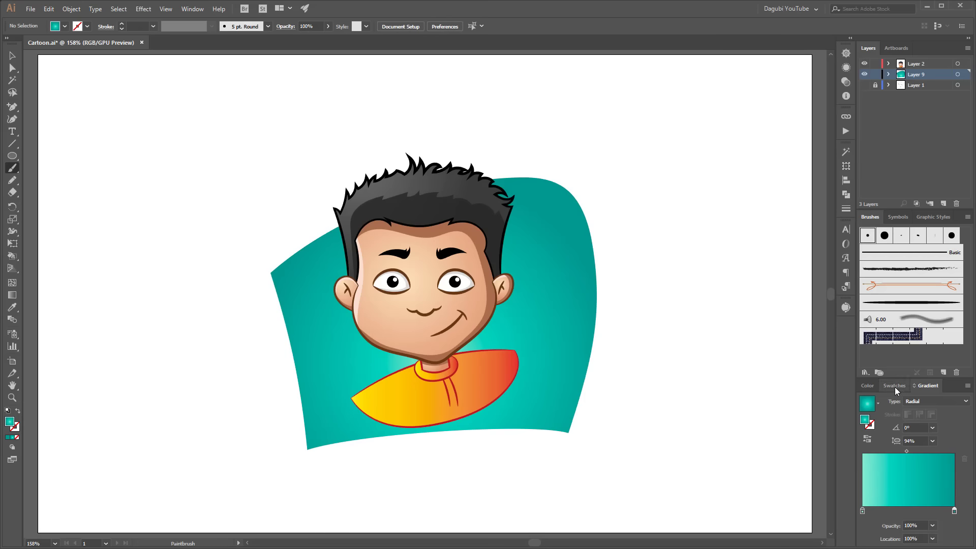
{"action": "left_click", "coordinate": [919, 304]}
{"action": "mouse_move", "coordinate": [663, 438]}
{"action": "left_mouse_down"}
{"action": "mouse_move", "coordinate": [691, 364]}
{"action": "mouse_move", "coordinate": [705, 263]}
{"action": "left_mouse_up"}
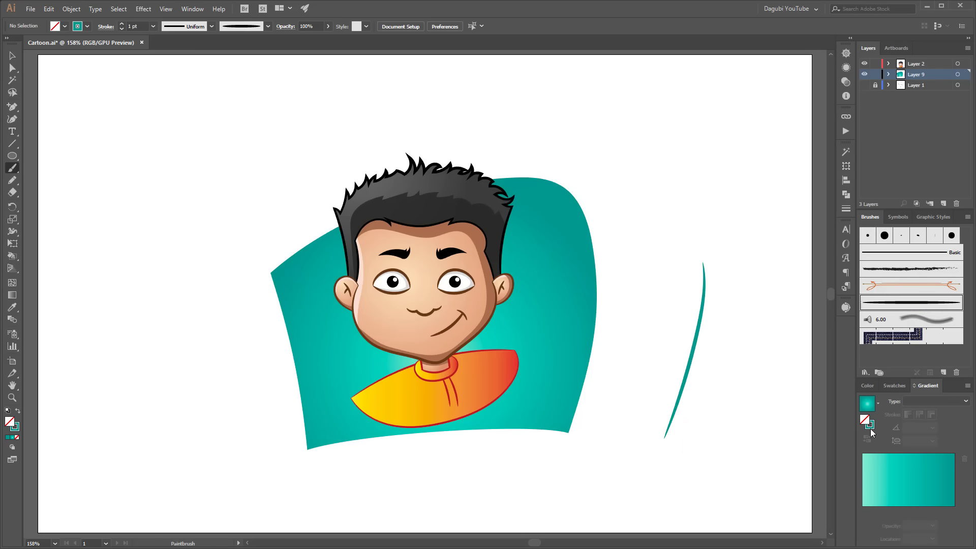
{"action": "left_click", "coordinate": [691, 365], "text": "ctrl"}
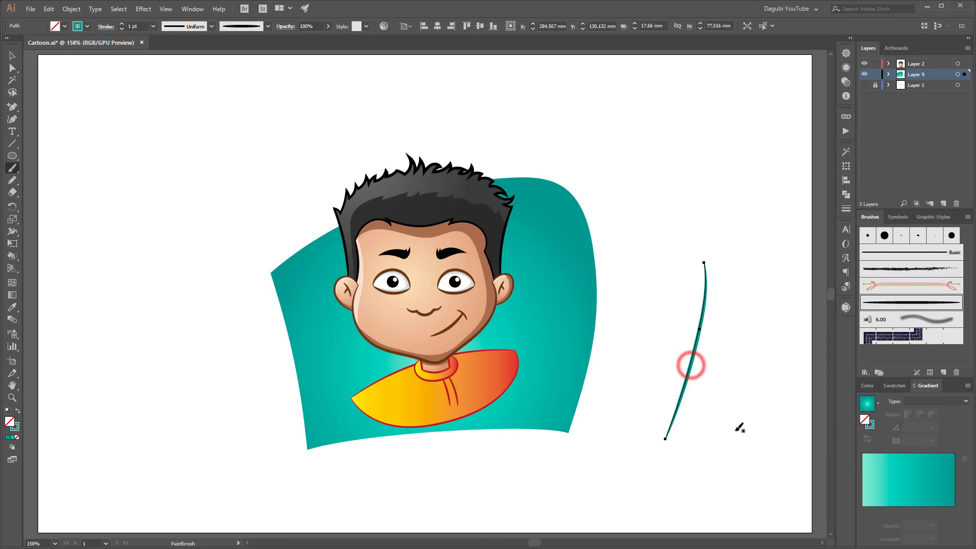
{"action": "key", "text": "Delete"}
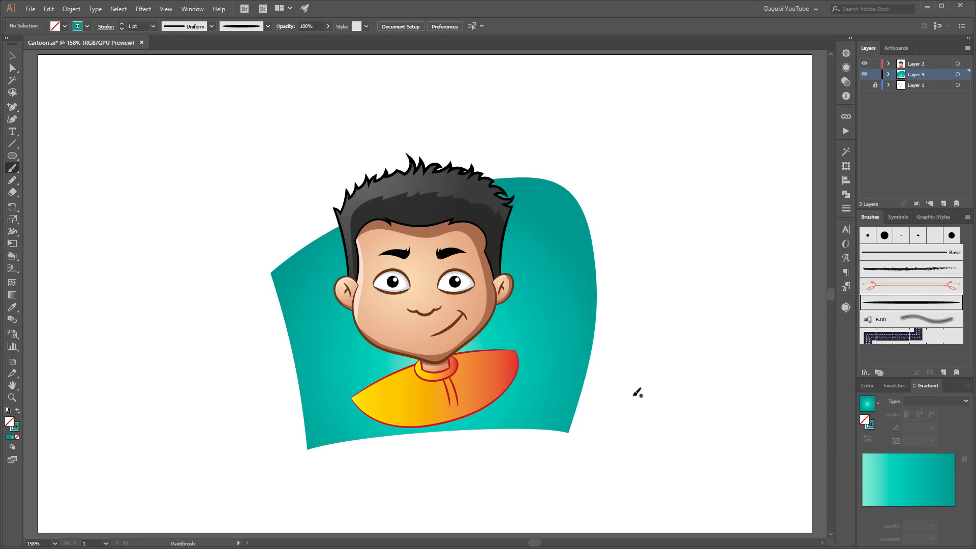
Darken the stroke colour by lowering RGB green to 122, undoing a misplaced stroke
{"action": "left_click", "coordinate": [871, 425]}
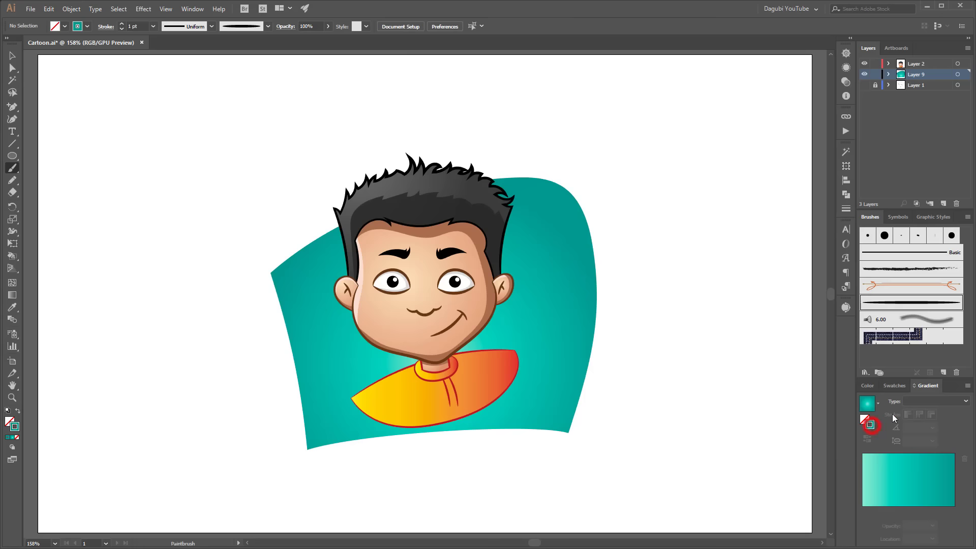
{"action": "left_click", "coordinate": [898, 386]}
{"action": "left_click", "coordinate": [871, 385]}
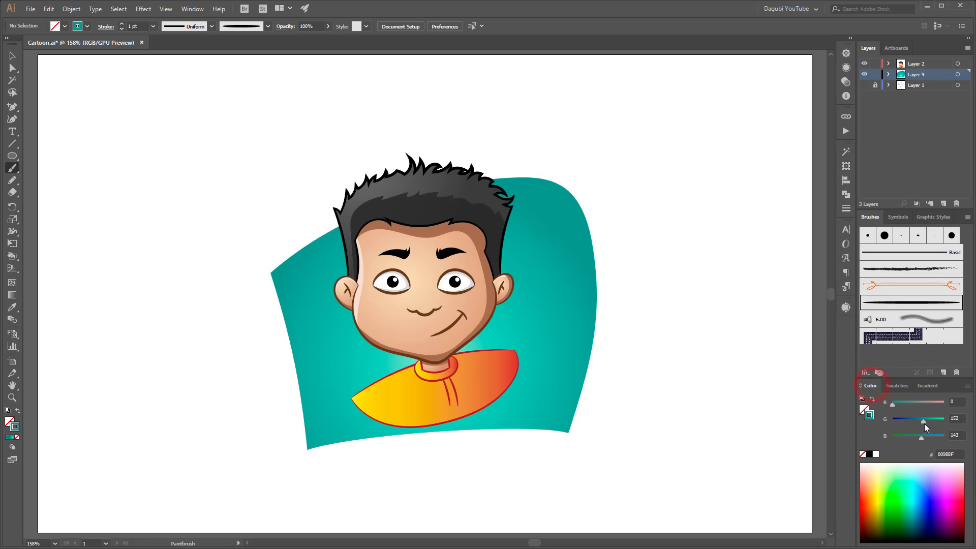
{"action": "left_click_drag", "start_coordinate": [923, 421], "coordinate": [917, 421]}
{"action": "left_click_drag", "start_coordinate": [594, 404], "coordinate": [601, 417]}
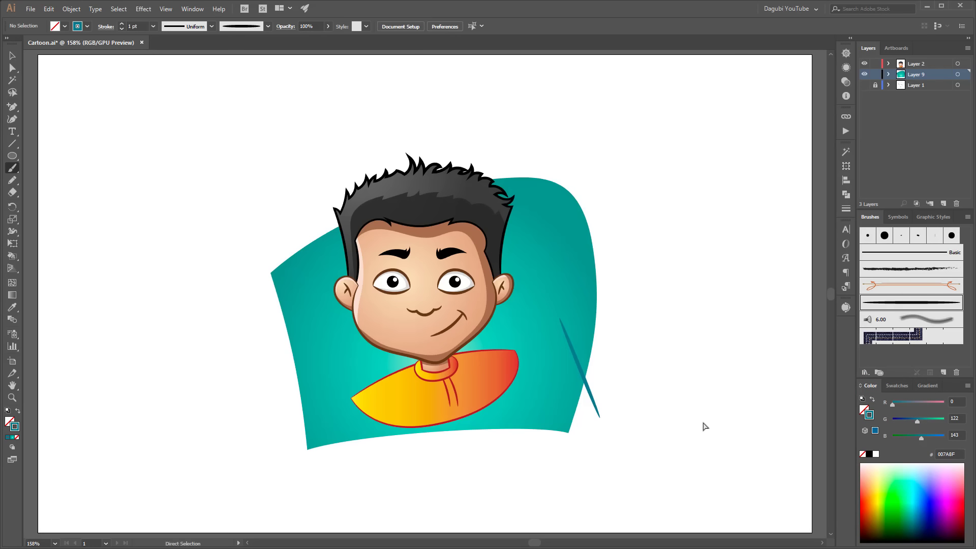
{"action": "key", "text": "ctrl+z"}
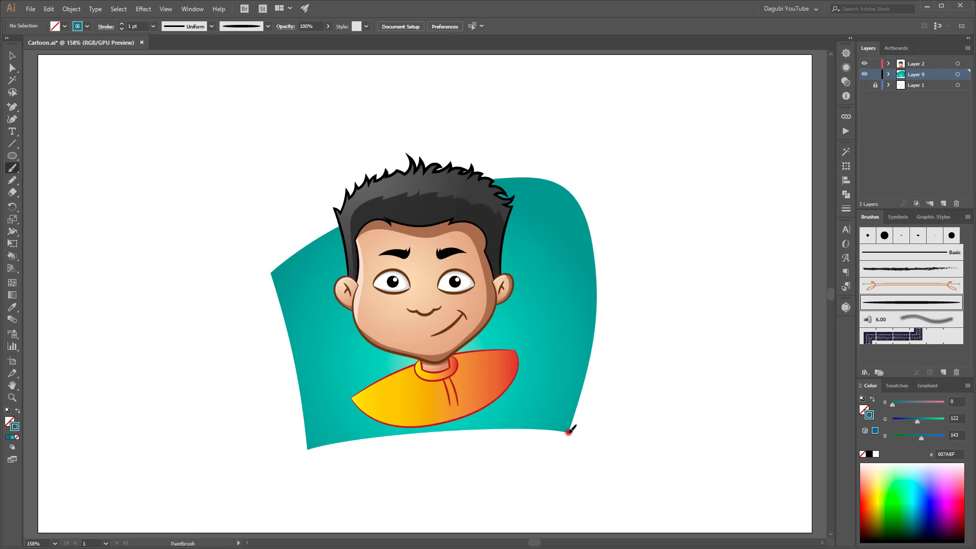
Paint thin dark-teal strokes: two along the right edge, one left, two along the bottom
{"action": "left_click_drag", "start_coordinate": [569, 432], "coordinate": [612, 260]}
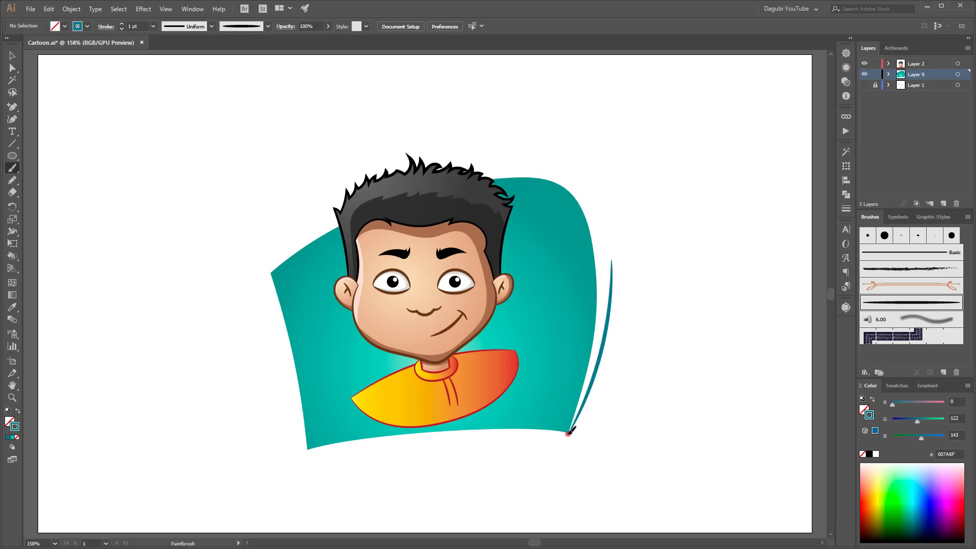
{"action": "left_click_drag", "start_coordinate": [569, 432], "coordinate": [584, 301]}
{"action": "left_click_drag", "start_coordinate": [308, 448], "coordinate": [274, 311]}
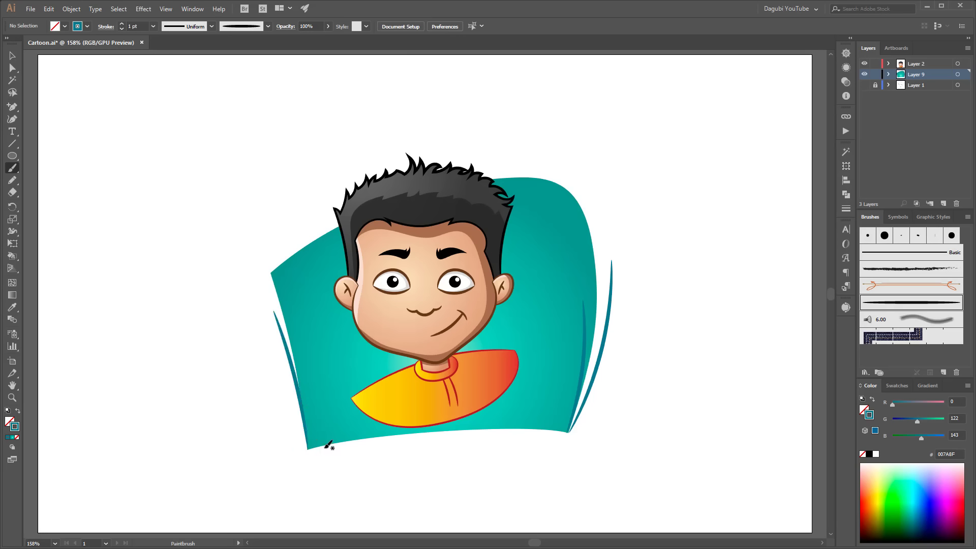
{"action": "mouse_move", "coordinate": [307, 449]}
{"action": "left_mouse_down"}
{"action": "mouse_move", "coordinate": [355, 439]}
{"action": "mouse_move", "coordinate": [514, 438]}
{"action": "left_mouse_up"}
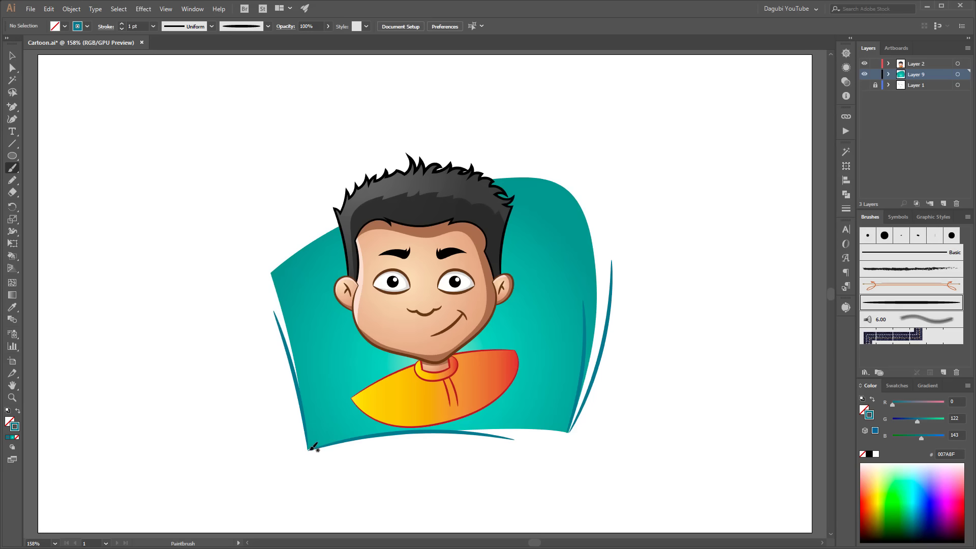
{"action": "left_click_drag", "start_coordinate": [308, 450], "coordinate": [443, 444]}
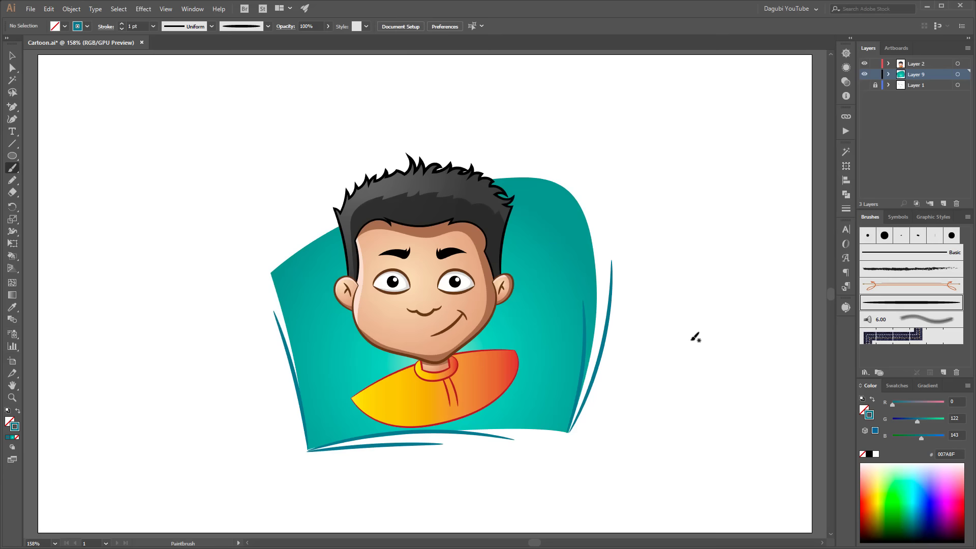
Duplicate the teal background path twice in Layer 9, hide the top copy, and select the one below
{"action": "left_click", "coordinate": [889, 74]}
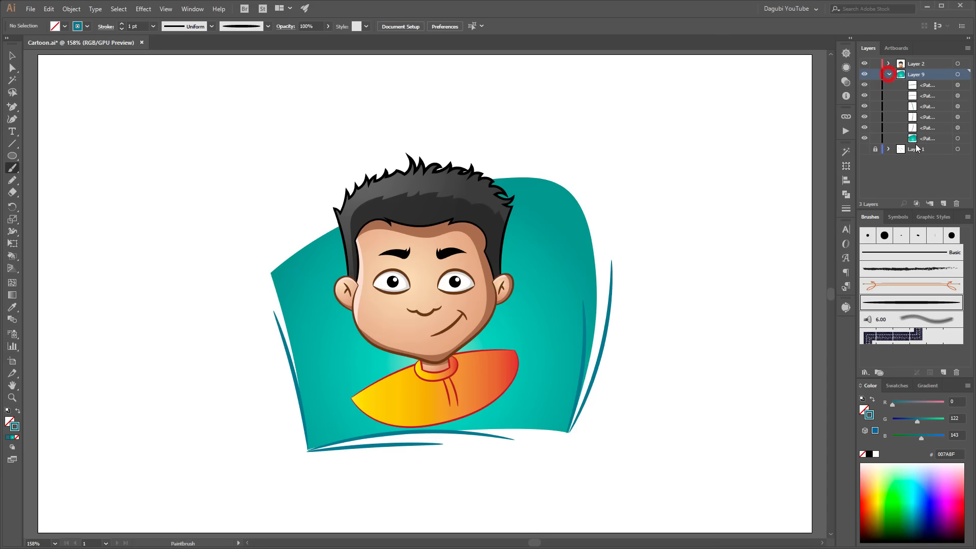
{"action": "left_click", "coordinate": [865, 139]}
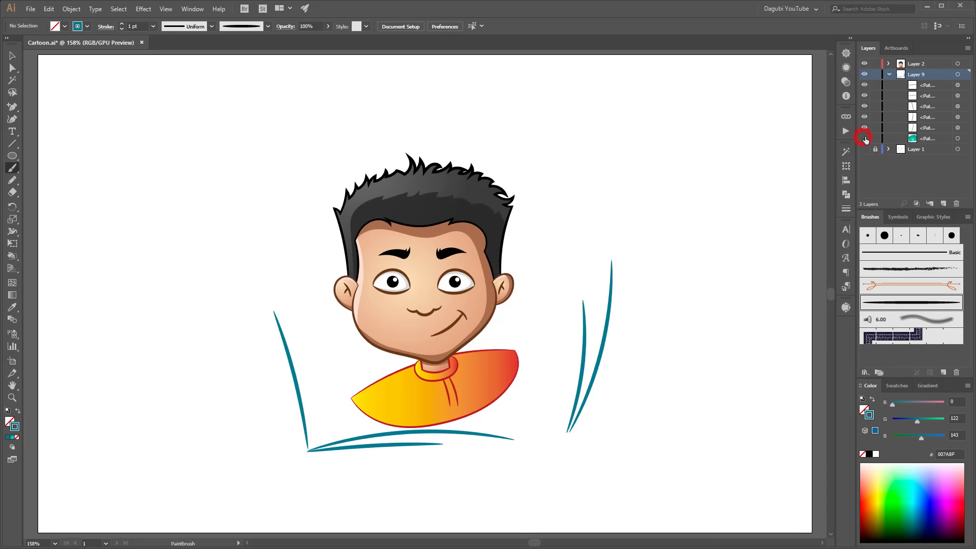
{"action": "left_click", "coordinate": [928, 139]}
{"action": "left_click_drag", "start_coordinate": [943, 141], "coordinate": [945, 204]}
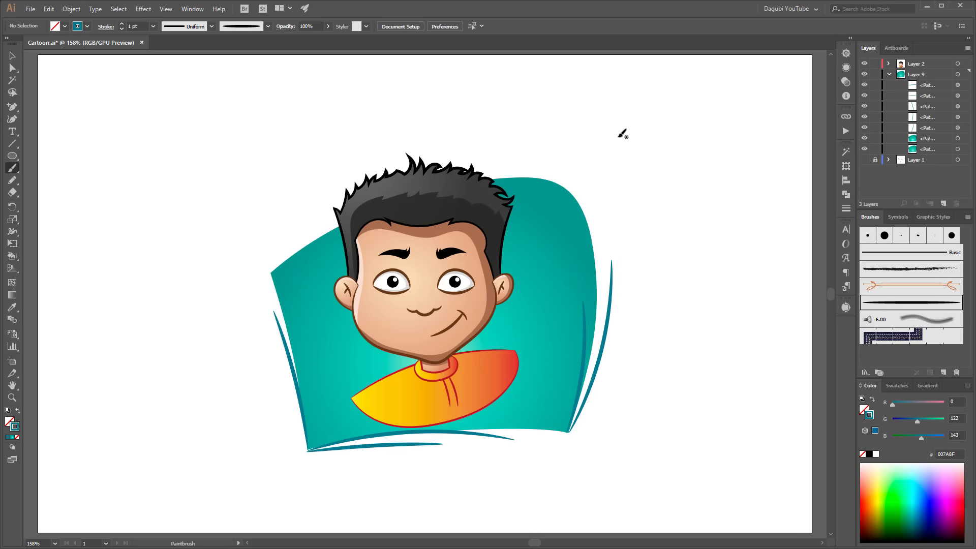
{"action": "left_click", "coordinate": [14, 181]}
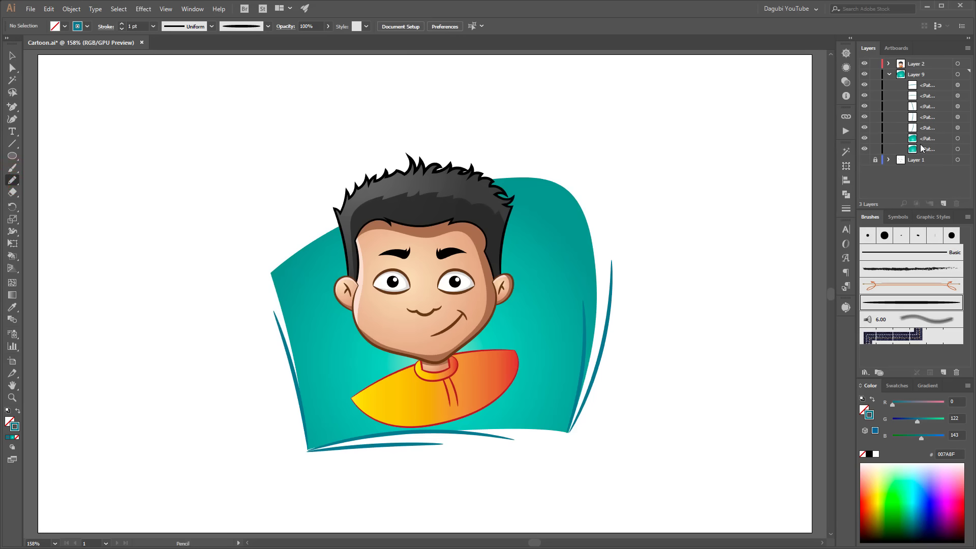
{"action": "left_click_drag", "start_coordinate": [934, 137], "coordinate": [944, 203]}
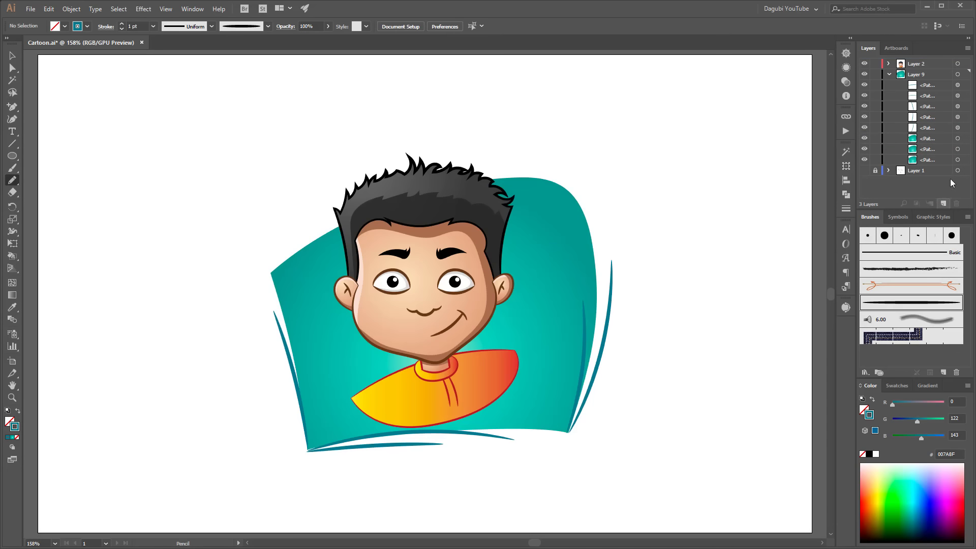
{"action": "left_click", "coordinate": [864, 139]}
{"action": "left_click", "coordinate": [958, 149]}
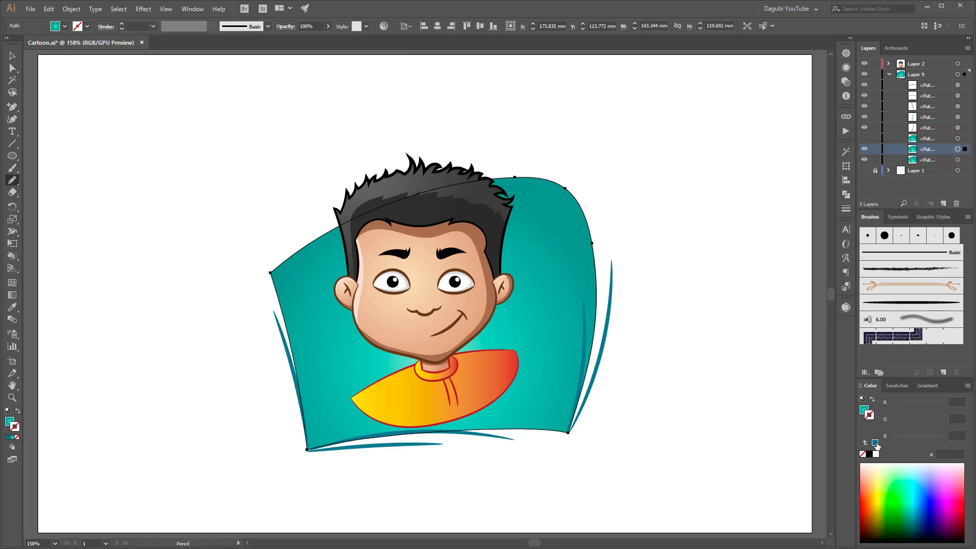
Recolor the background copy darker teal, lowering linked brightness from 92.55 to 75.03
{"action": "left_click", "coordinate": [384, 27]}
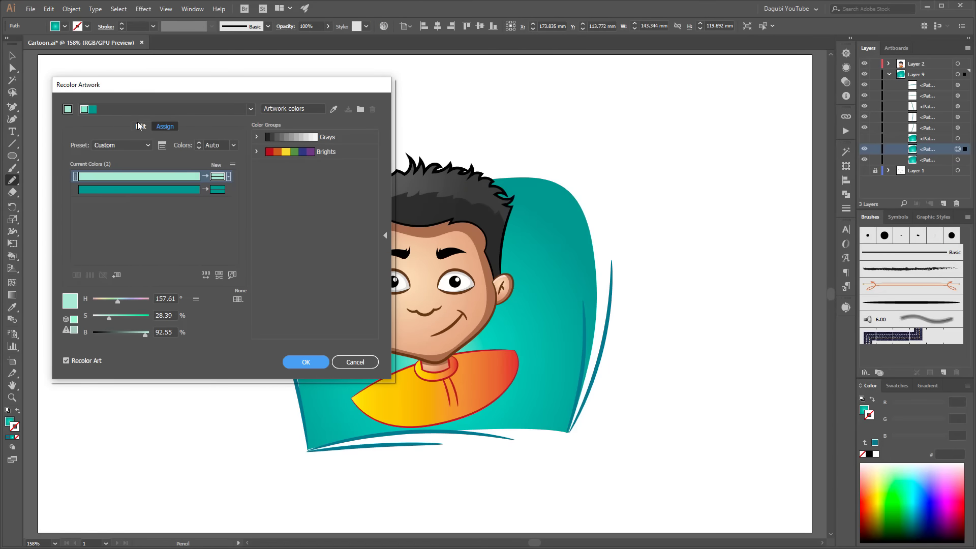
{"action": "left_click", "coordinate": [139, 126]}
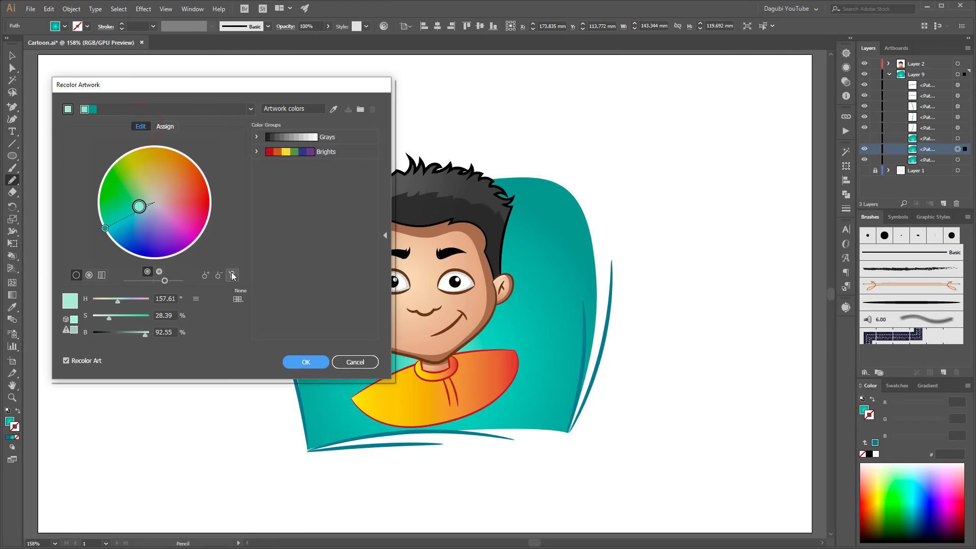
{"action": "left_click", "coordinate": [233, 275]}
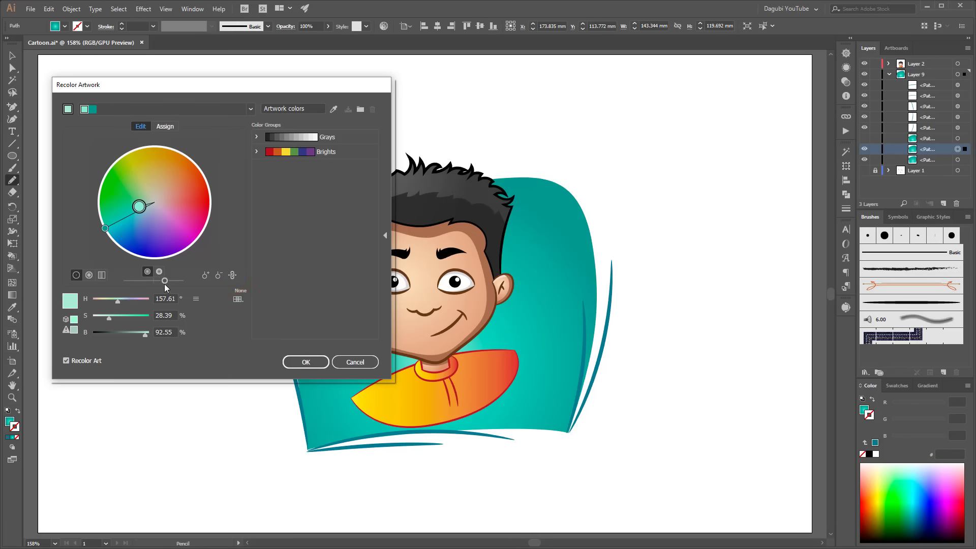
{"action": "left_click_drag", "start_coordinate": [165, 280], "coordinate": [153, 285]}
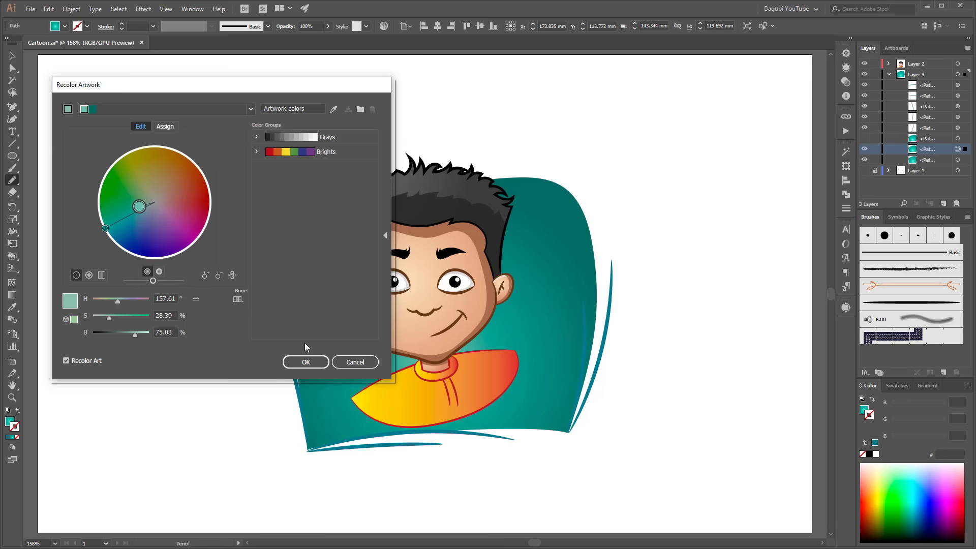
{"action": "left_click", "coordinate": [305, 362]}
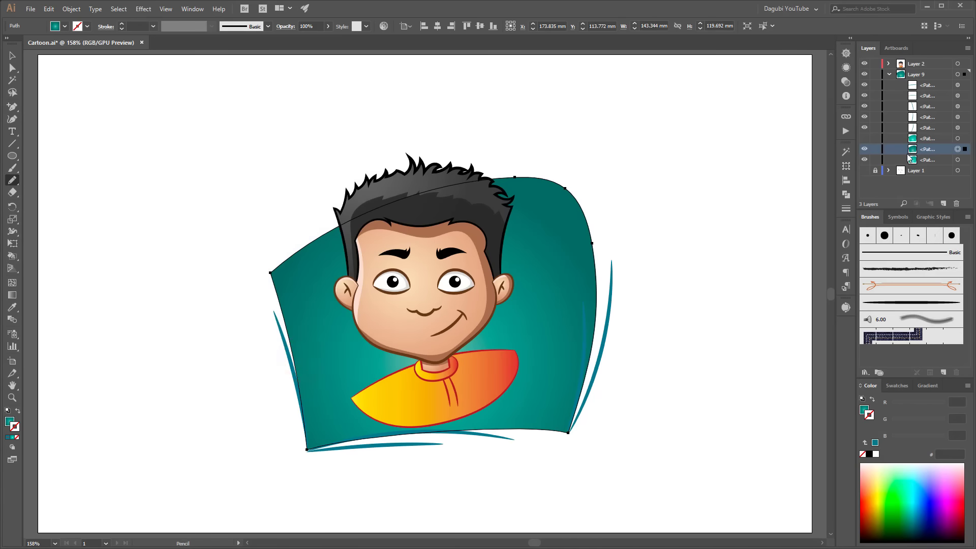
Unhide the brighter teal background copy and nudge it slightly right
{"action": "left_click", "coordinate": [865, 138]}
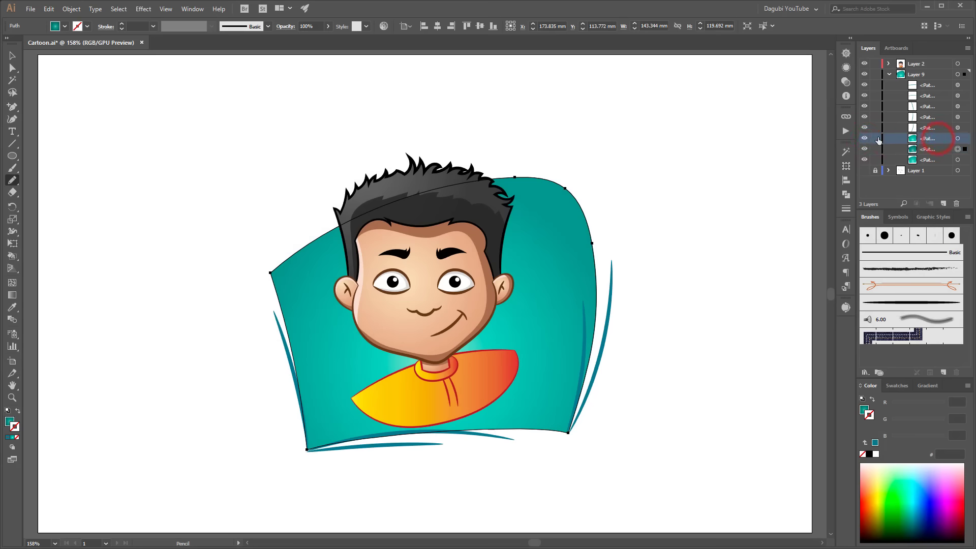
{"action": "left_click", "coordinate": [957, 139]}
{"action": "left_click", "coordinate": [12, 55]}
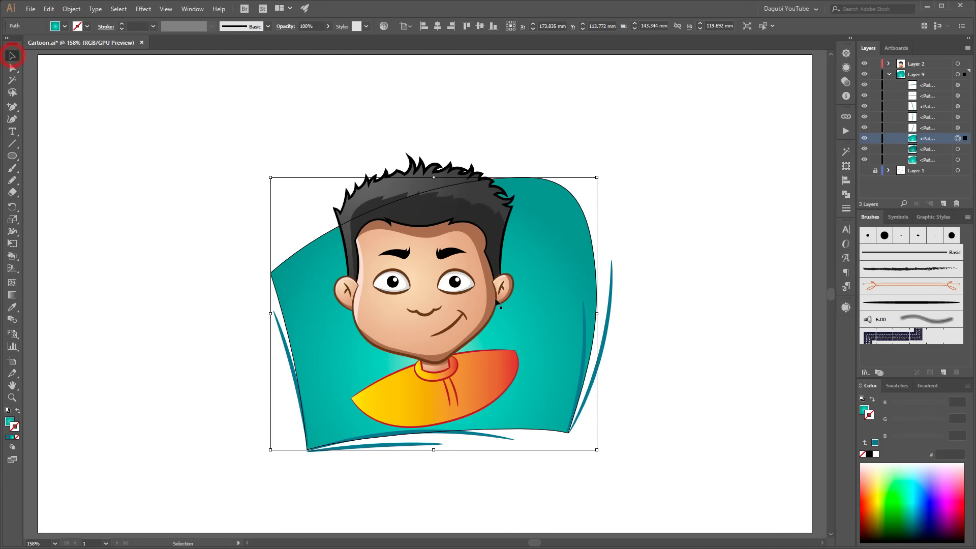
{"action": "left_click_drag", "start_coordinate": [498, 304], "coordinate": [530, 304]}
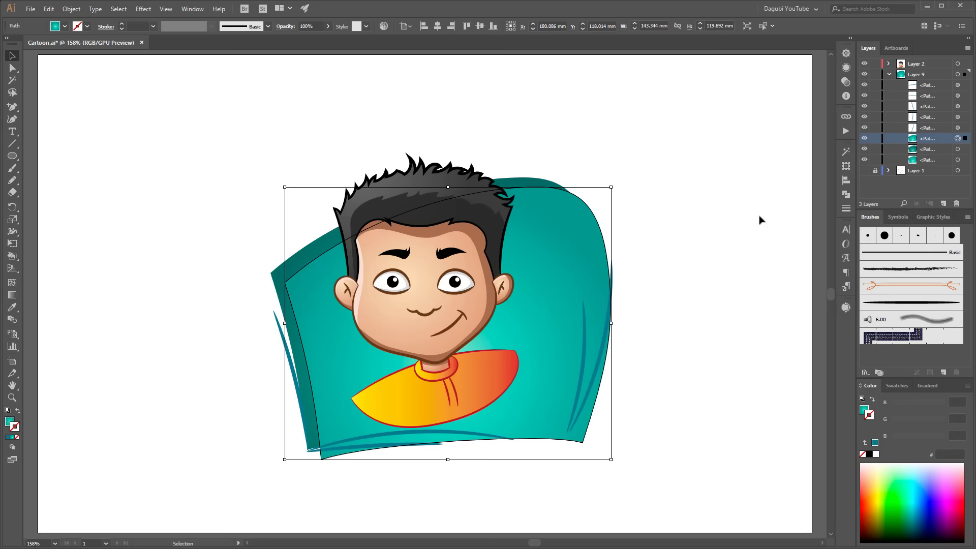
Select both teal copies and subtract the front one with Pathfinder Minus Front
{"action": "left_click", "coordinate": [958, 149], "text": "shift"}
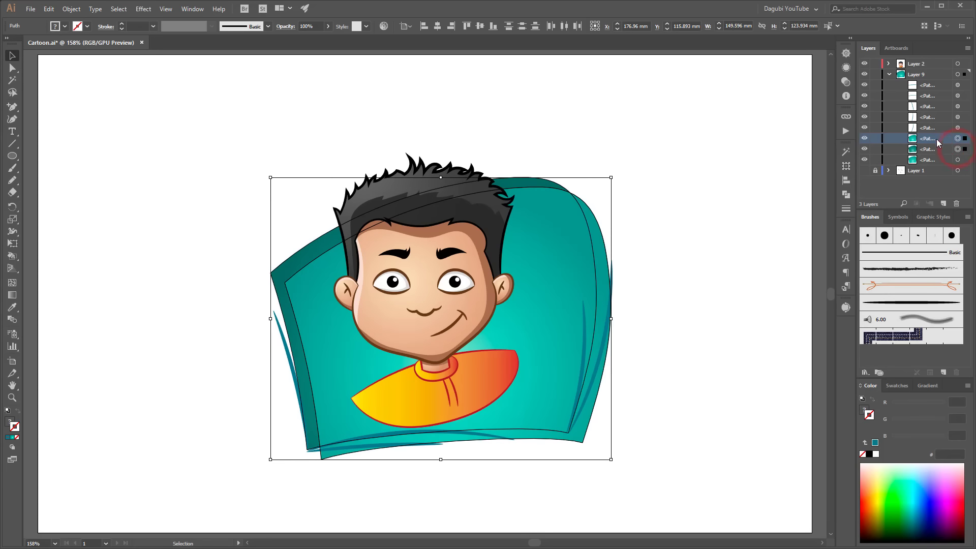
{"action": "left_click", "coordinate": [846, 194]}
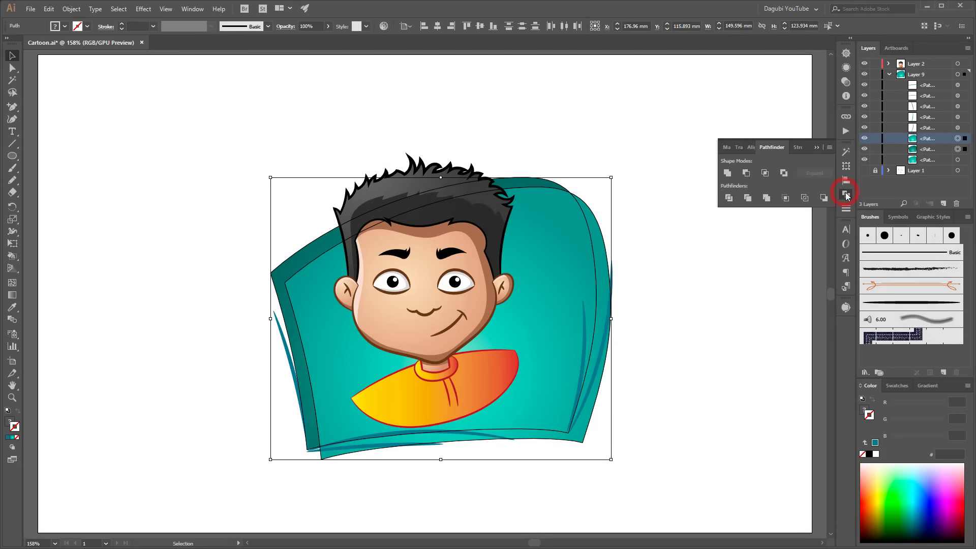
{"action": "left_click", "coordinate": [747, 174]}
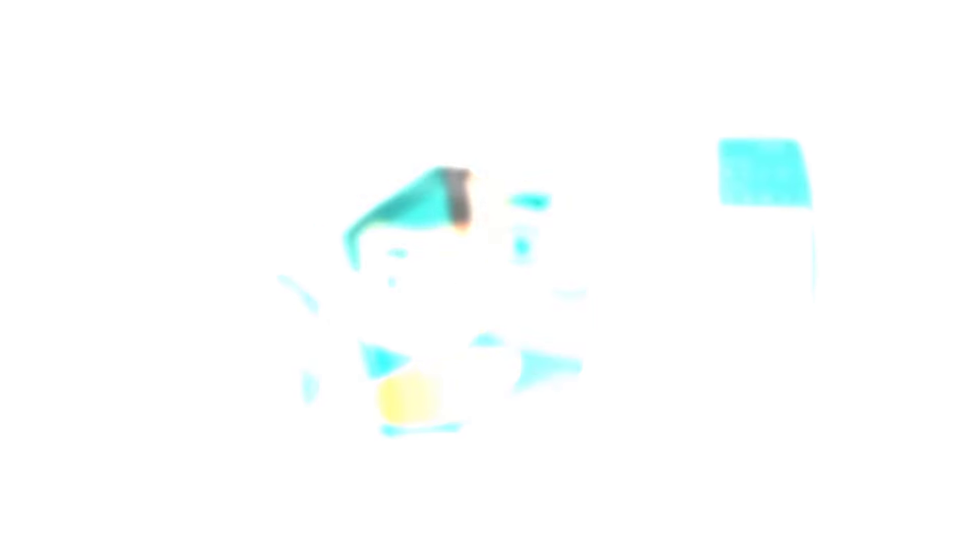